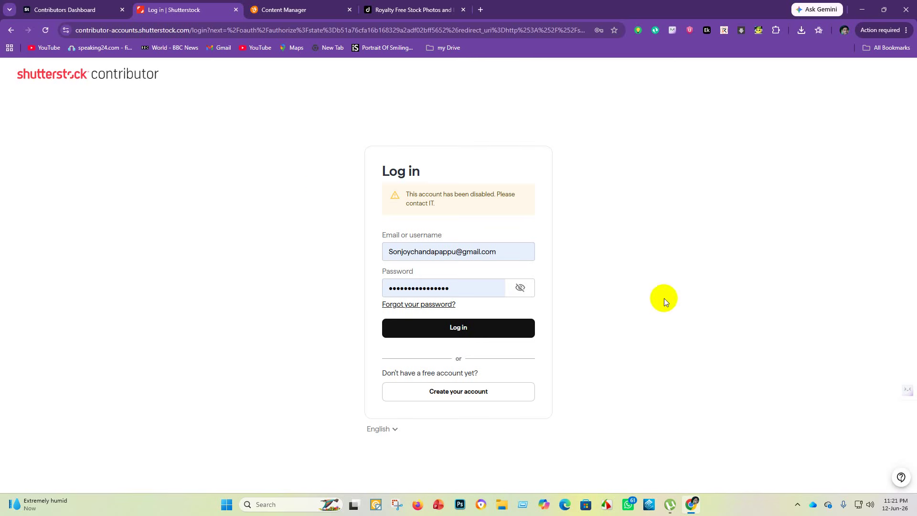
- View the Adobe Stock, Vecteezy and Dreamstime contributor dashboards to compare their download and earnings figures
left_click(406, 333)
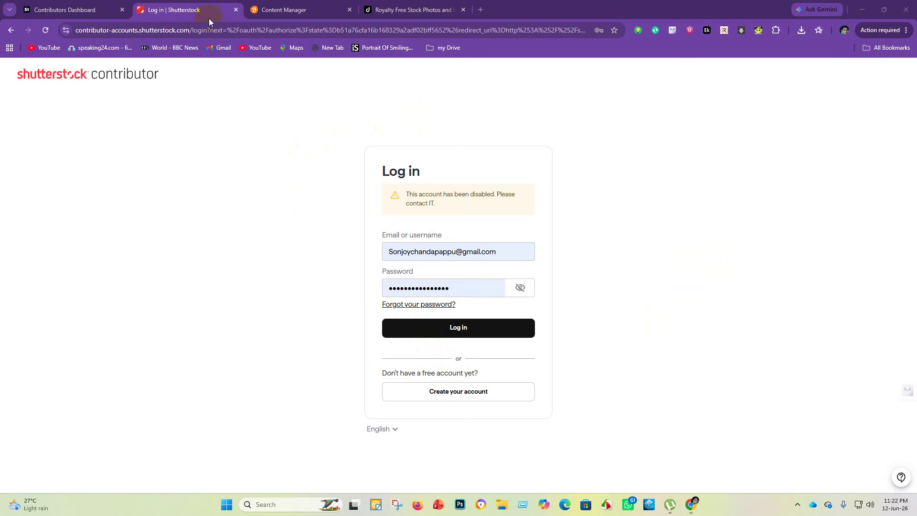
left_click(88, 10)
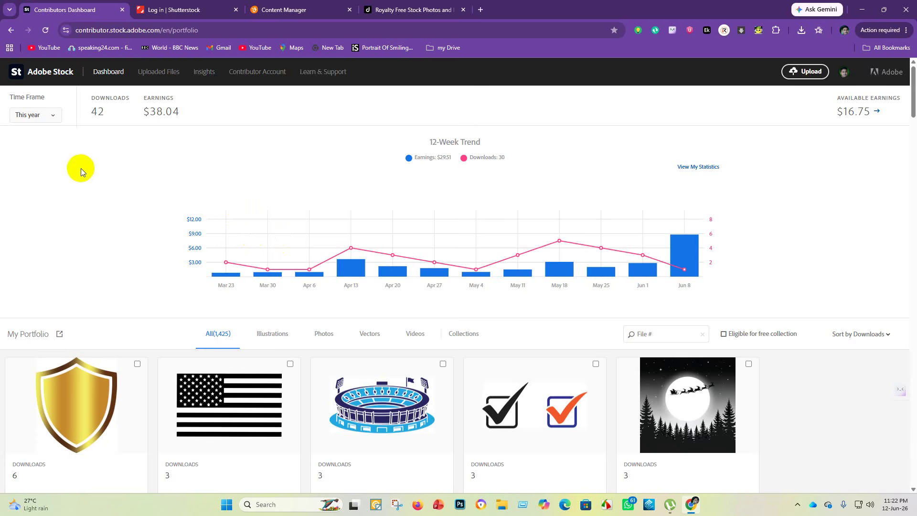
left_click(270, 10)
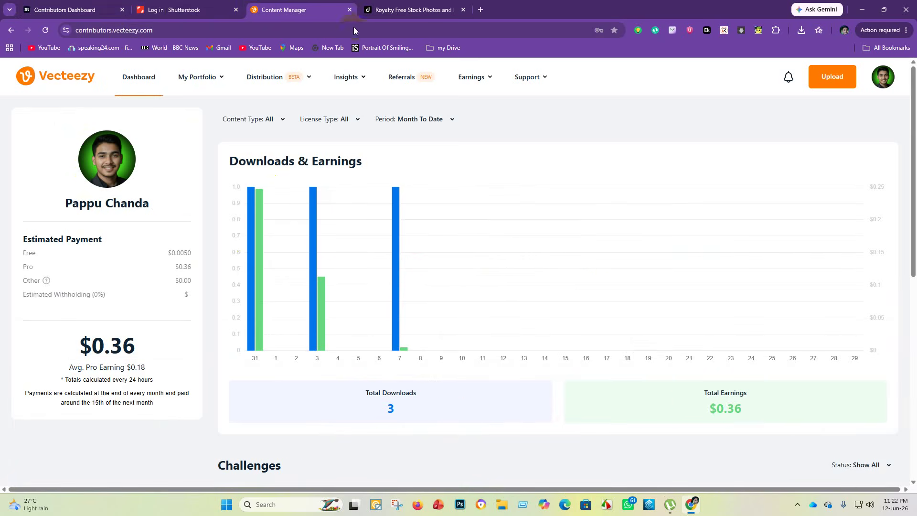
left_click(411, 10)
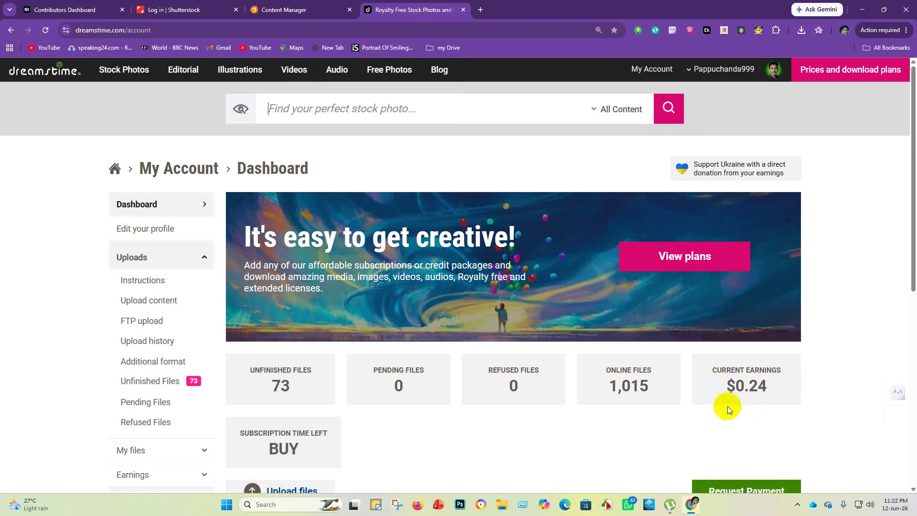
- Go back to the Shutterstock contributor login page and read the account notice
left_click(167, 6)
left_click(502, 338)
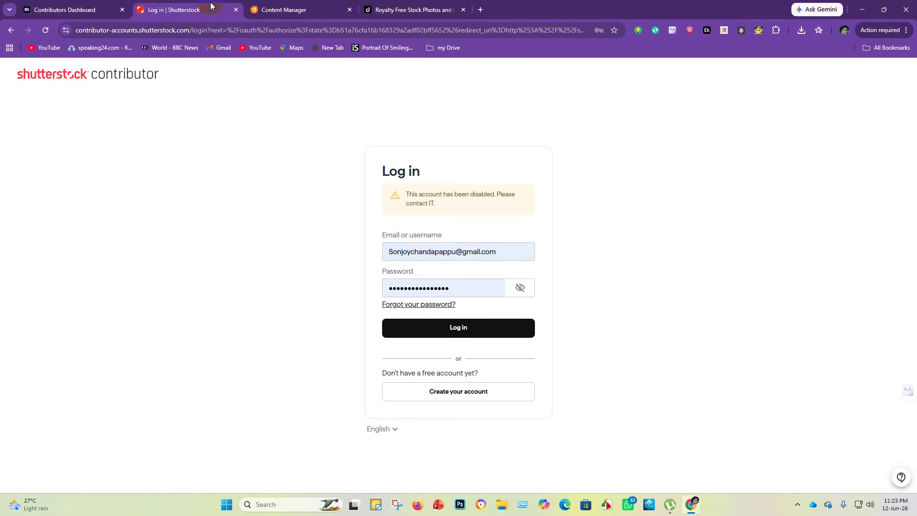
left_click(252, 154)
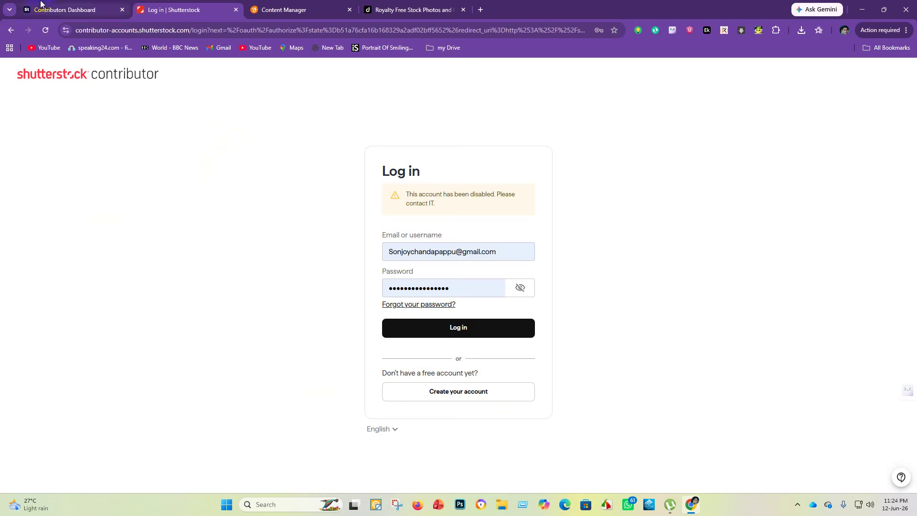
- Compare the Adobe Stock earnings dashboard with the Shutterstock login page and the Vecteezy dashboard
left_click(72, 9)
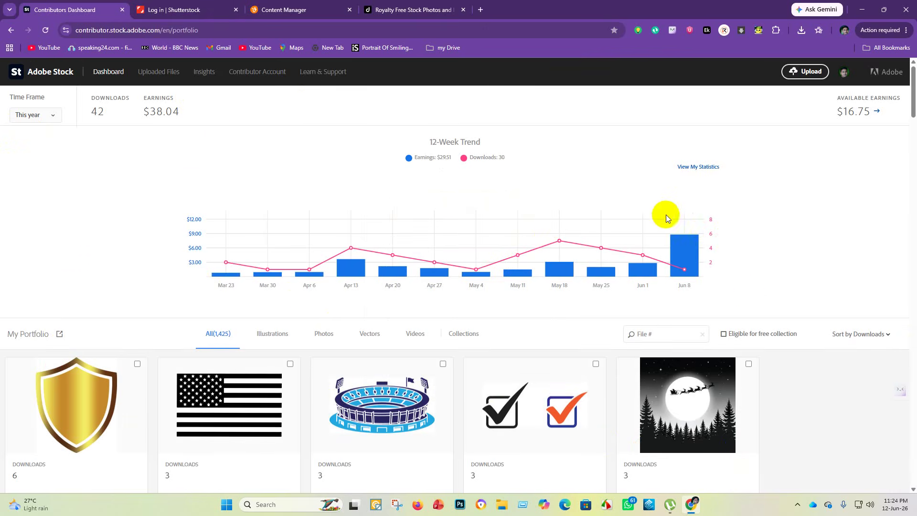
left_click(186, 9)
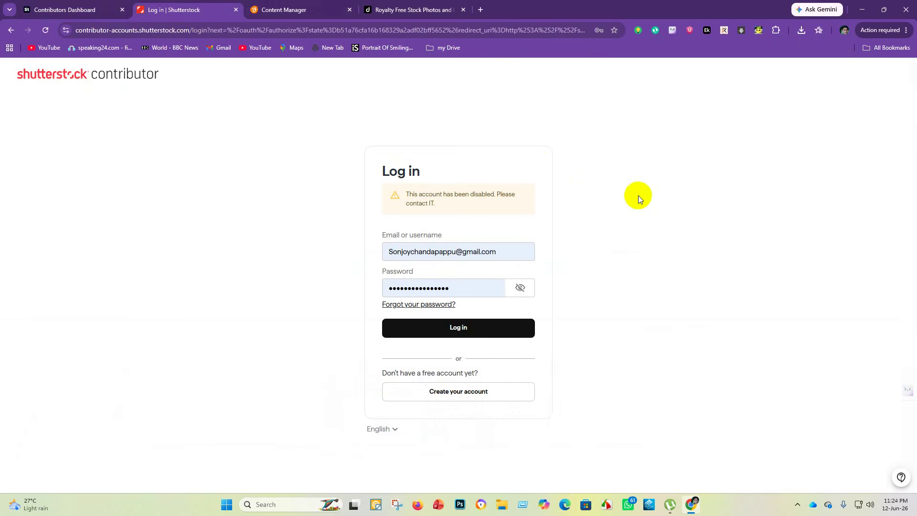
left_click(76, 10)
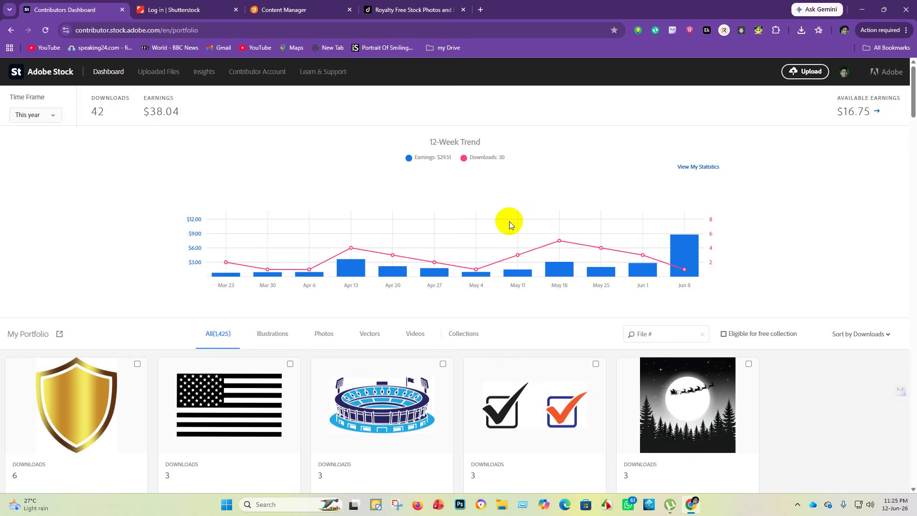
left_click(284, 10)
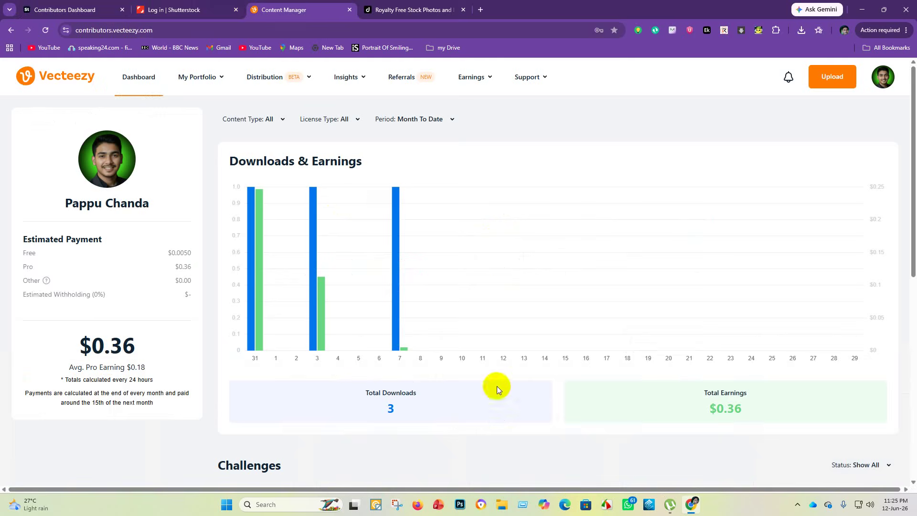
left_click(65, 9)
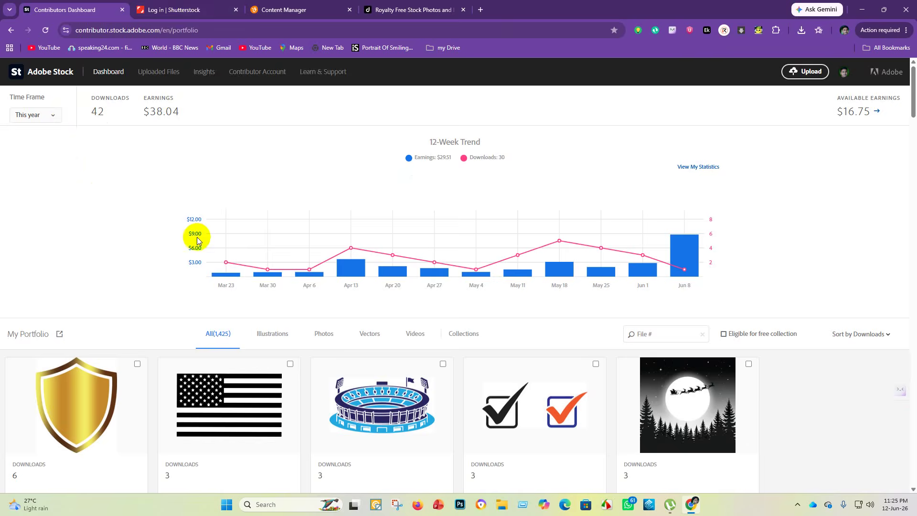
left_click(154, 10)
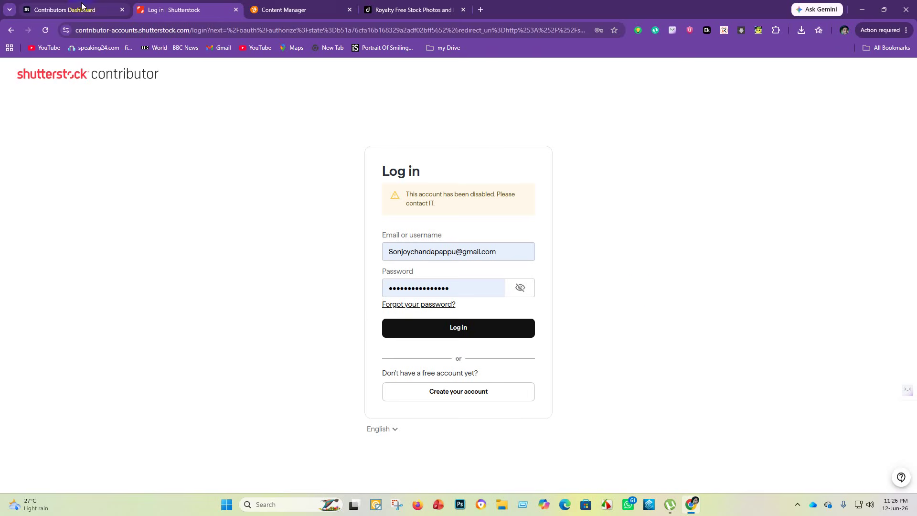
- Return to the Adobe Stock contributor dashboard and look through the download counts of the portfolio files
mouse_move(78, 7)
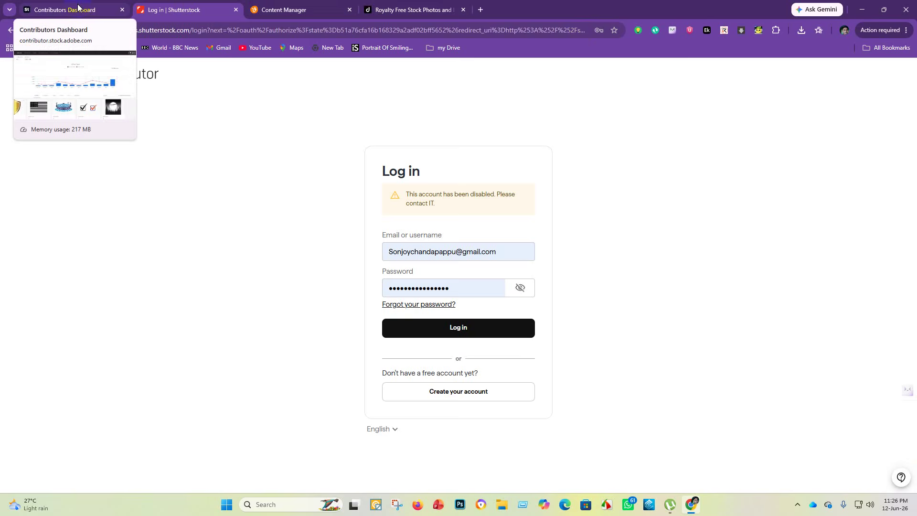
left_click(78, 7)
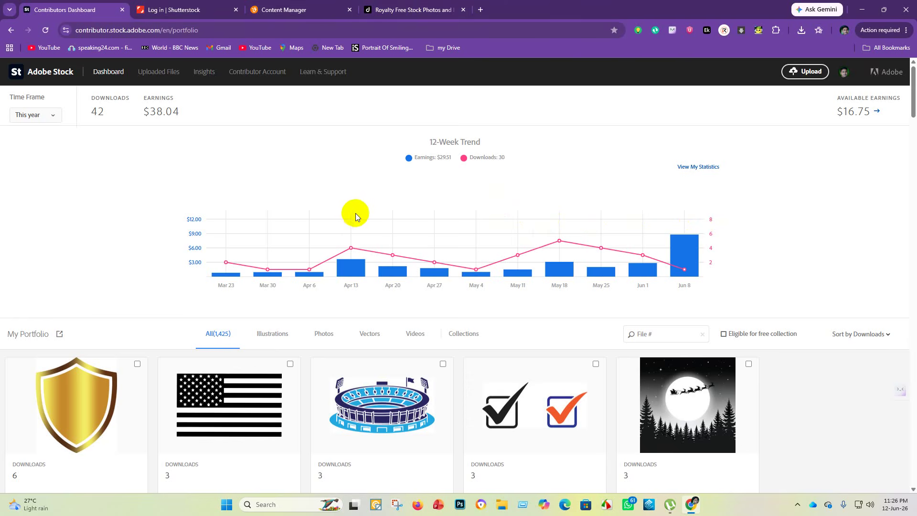
scroll(354, 215, "down", 14)
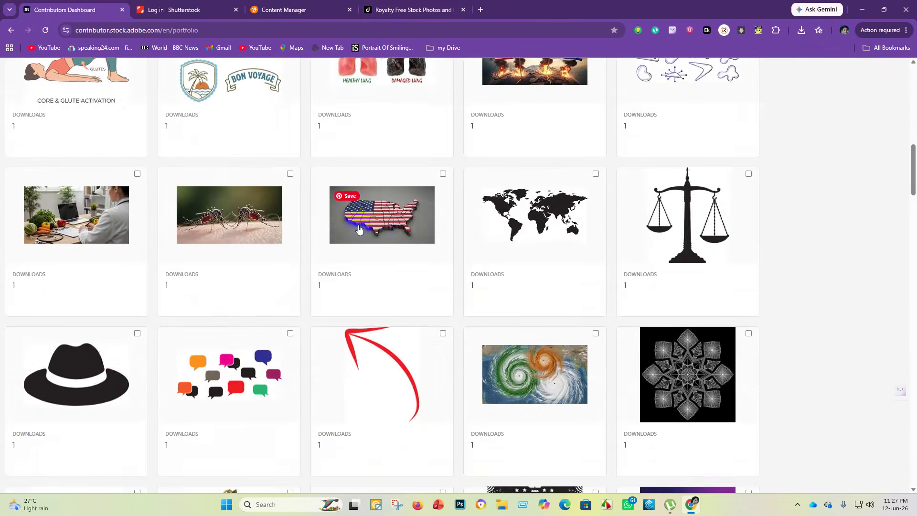
scroll(363, 232, "up", 15)
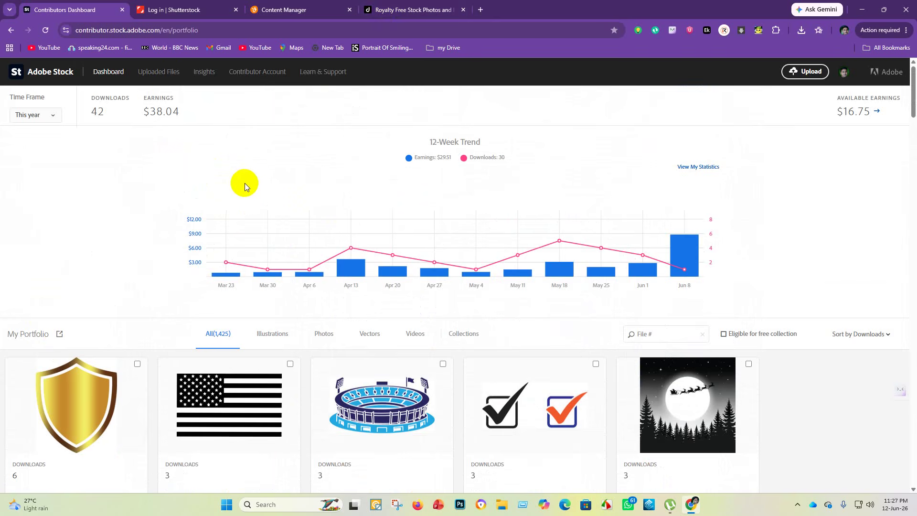
- Examine the new files and the files in review among the Adobe Stock uploads, ending on the new files
left_click(160, 70)
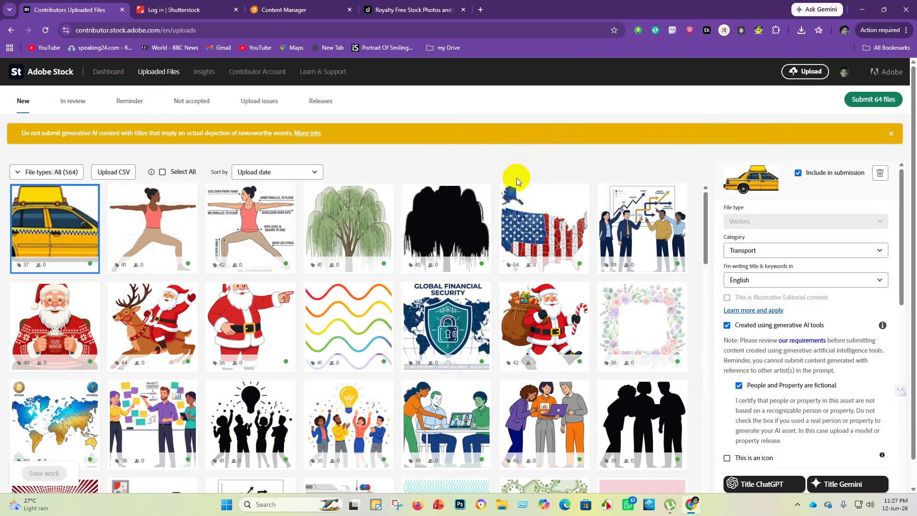
scroll(507, 410, "down", 7)
scroll(508, 414, "down", 5)
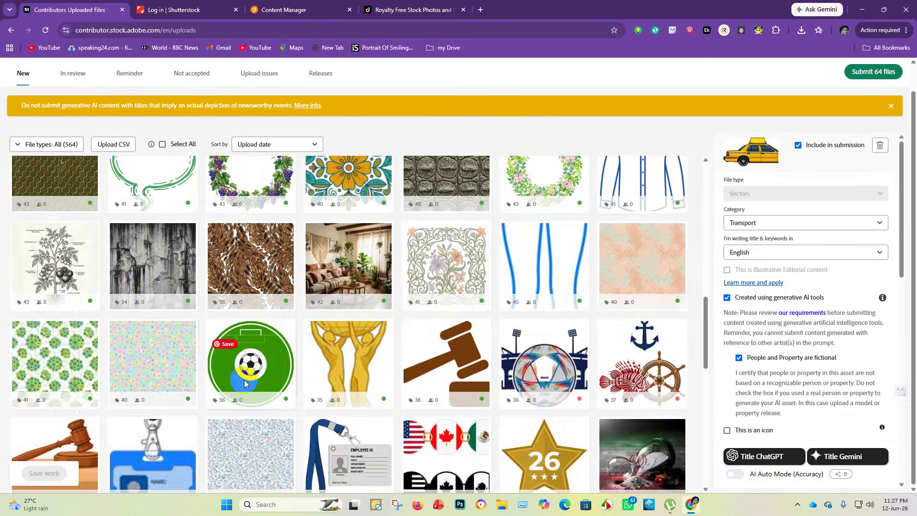
scroll(287, 325, "up", 10)
scroll(88, 308, "up", 1)
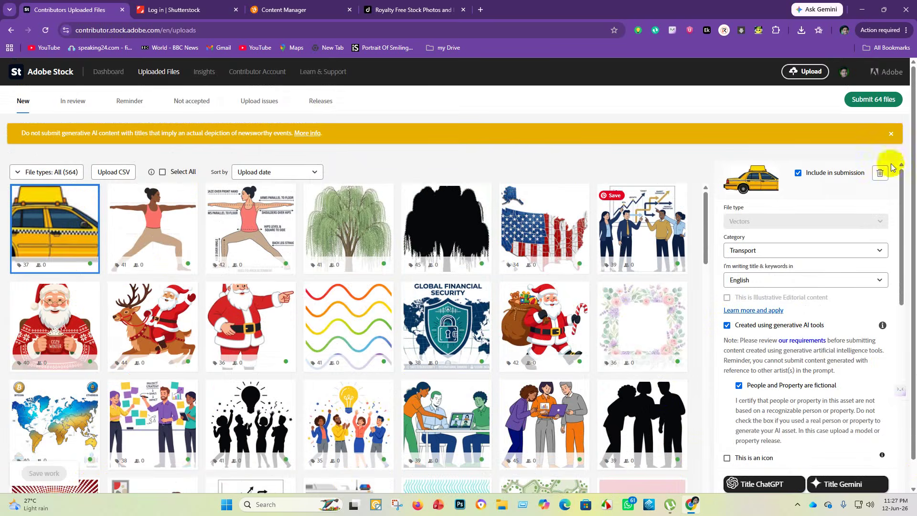
left_click(65, 104)
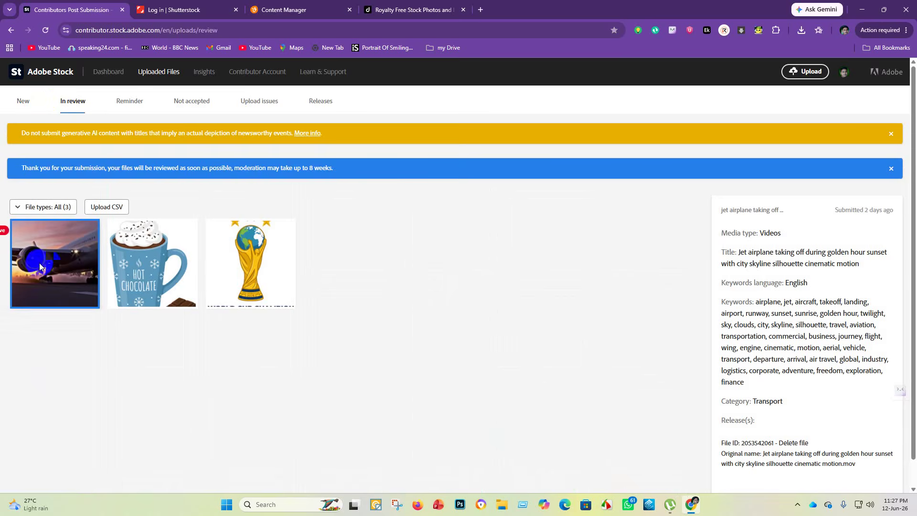
left_click(25, 108)
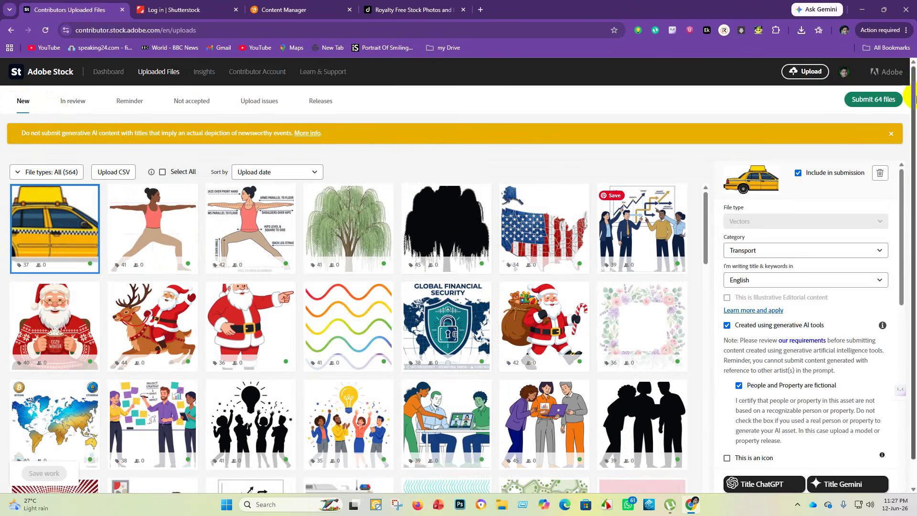
- Start submitting the 64 new files and accept both statements in the terms and conditions
left_click(878, 98)
left_click(335, 159)
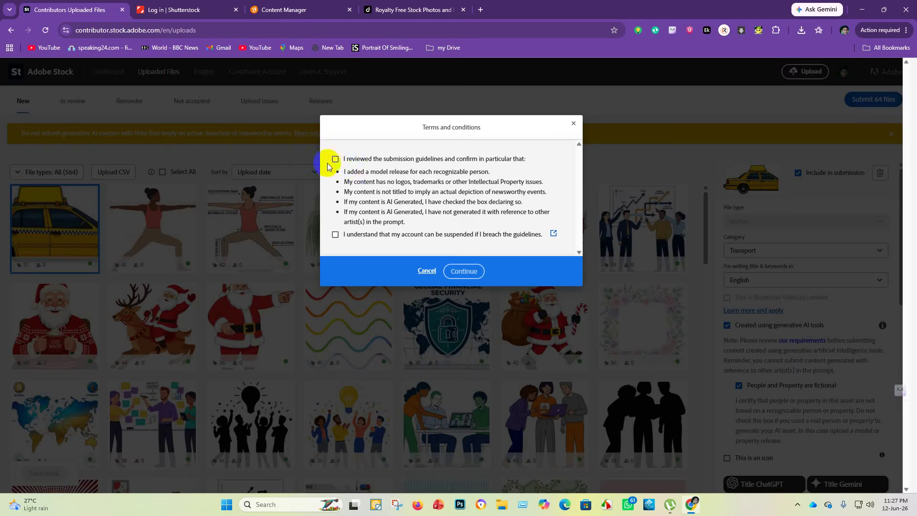
left_click(334, 234)
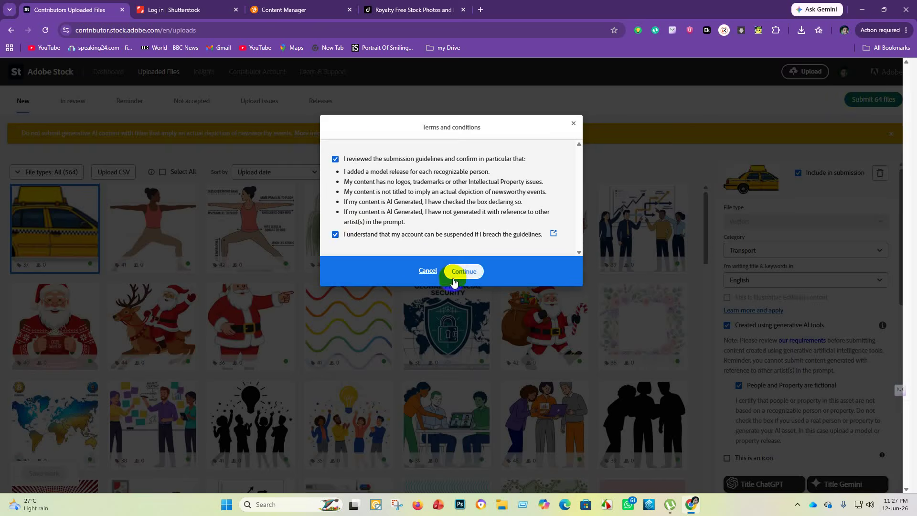
left_click(459, 272)
- Complete the human verification by selecting all six images containing a cat
left_click(536, 305)
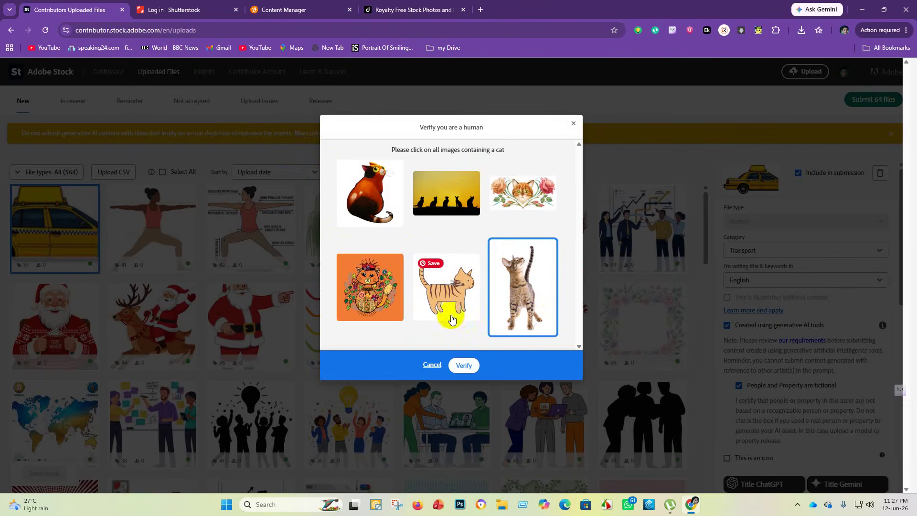
left_click(375, 289)
left_click(392, 205)
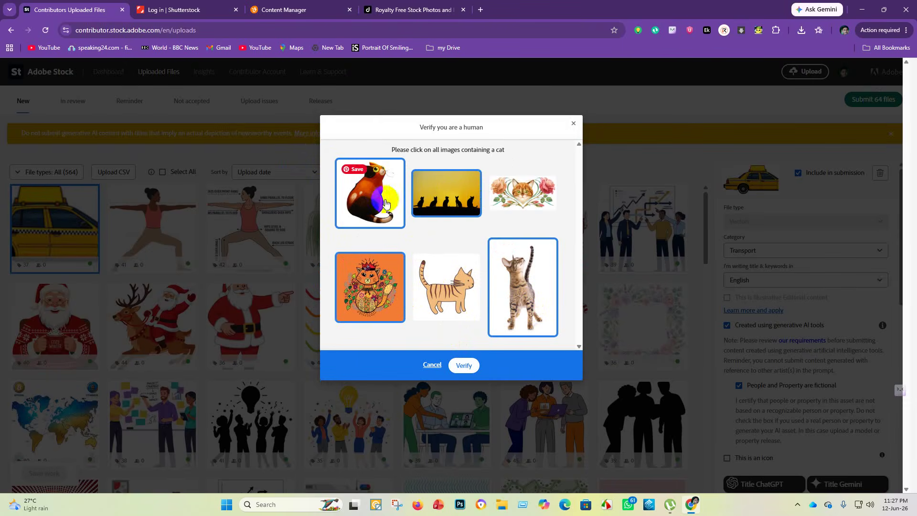
left_click(516, 195)
left_click(477, 279)
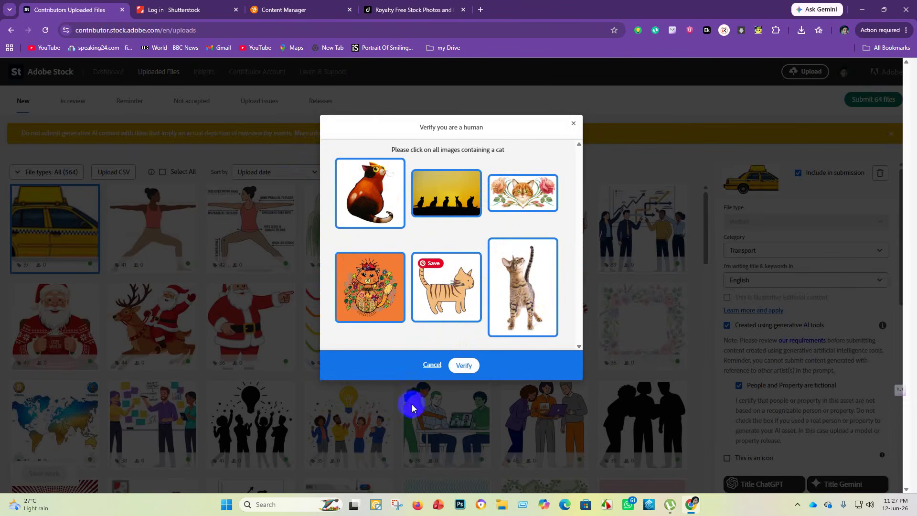
left_click(470, 371)
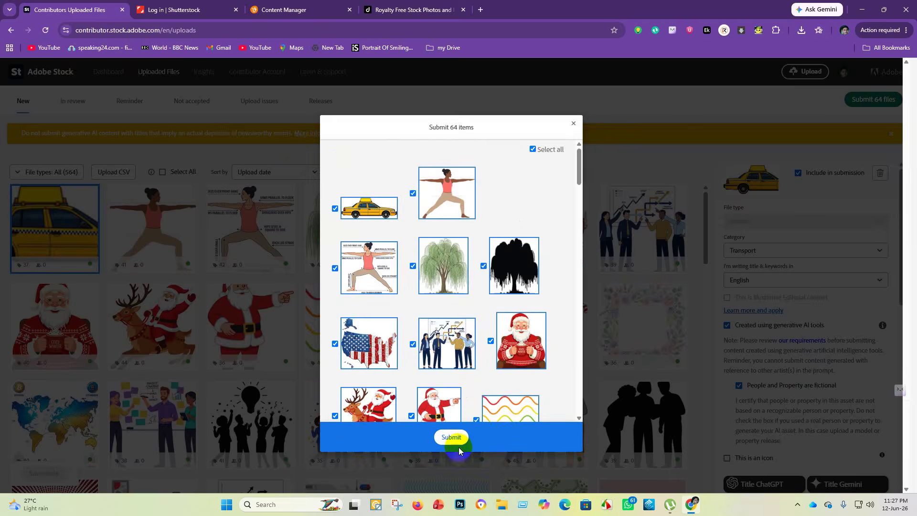
- Submit the 64 selected items for moderation and dismiss both notification banners above the uploads
left_click(452, 437)
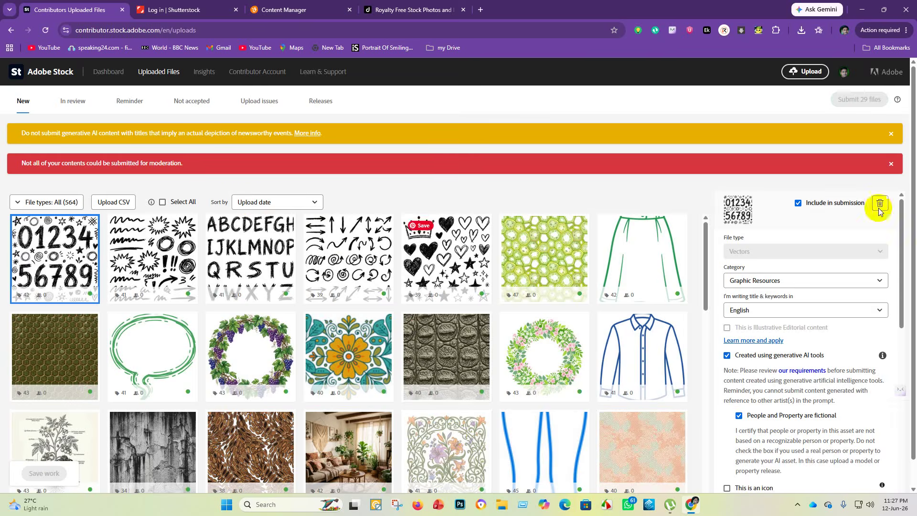
left_click(891, 163)
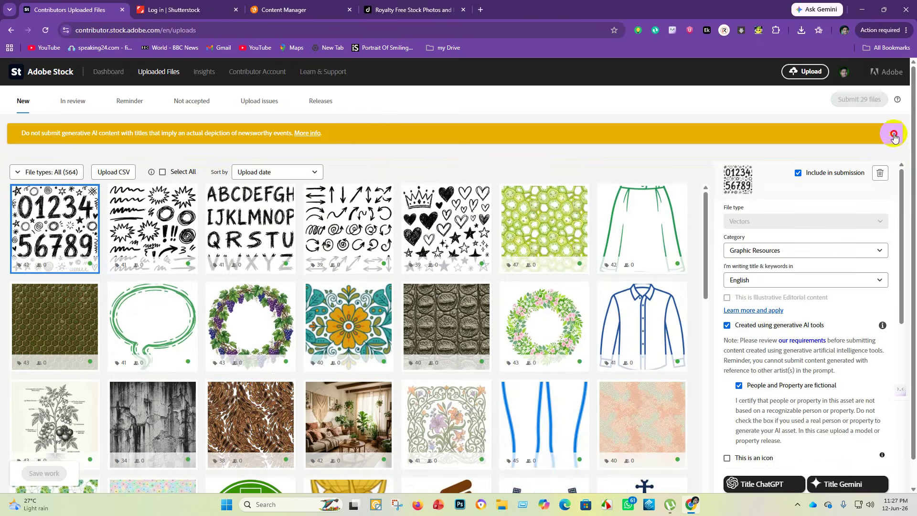
left_click(890, 133)
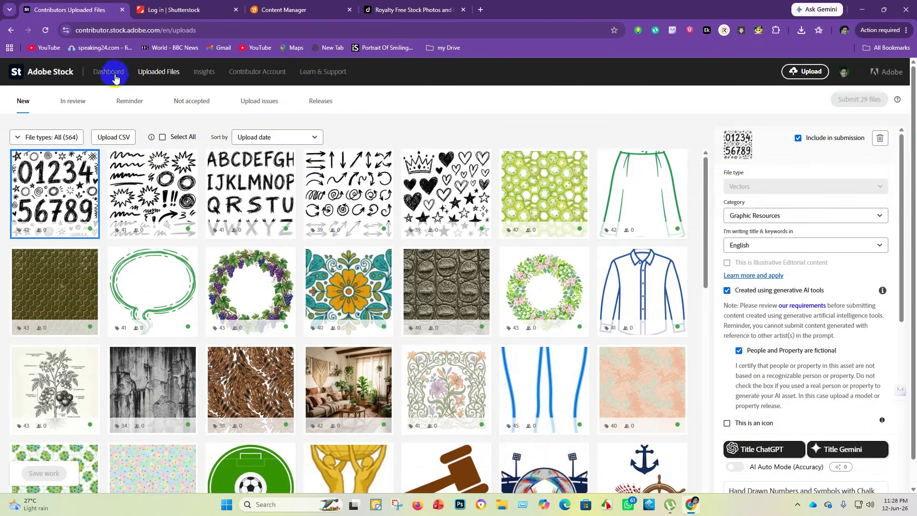
- Return to the Adobe Stock dashboard and browse far down the portfolio sorted by downloads
left_click(109, 72)
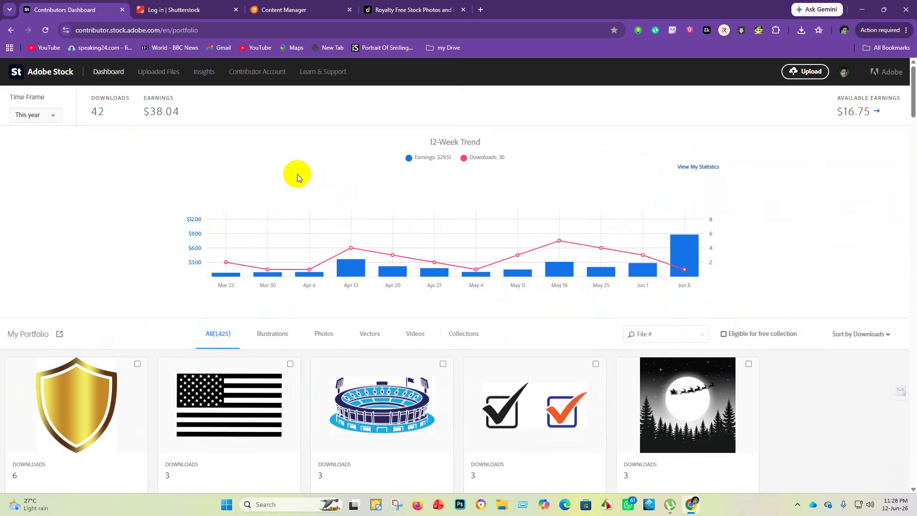
scroll(298, 177, "down", 5)
scroll(301, 183, "down", 8)
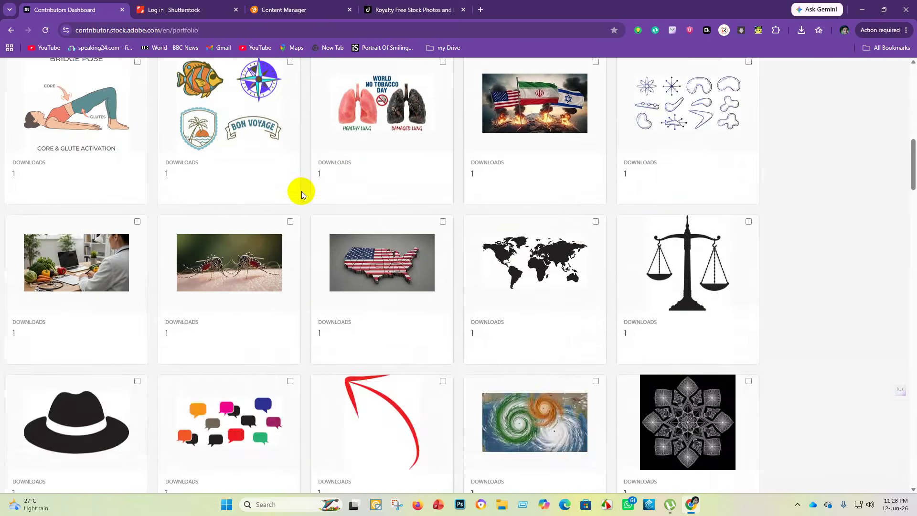
scroll(301, 191, "down", 18)
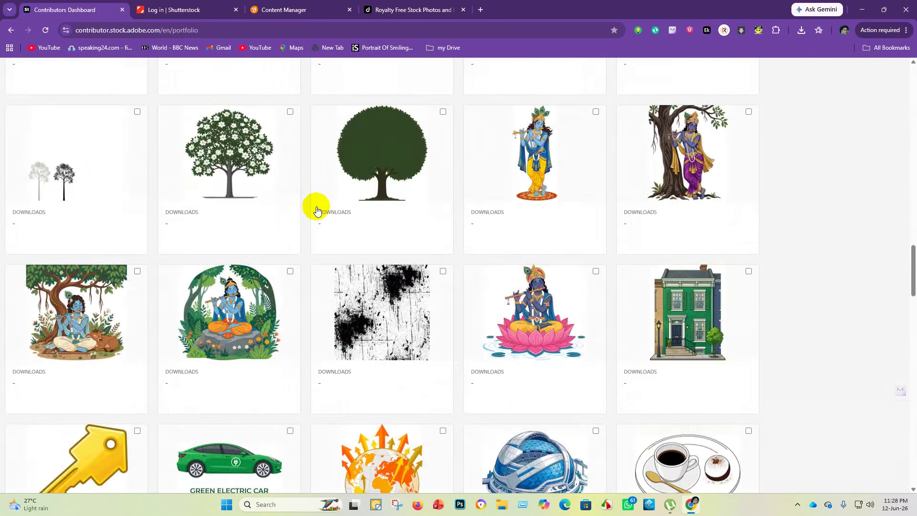
scroll(318, 215, "down", 5)
scroll(318, 222, "down", 4)
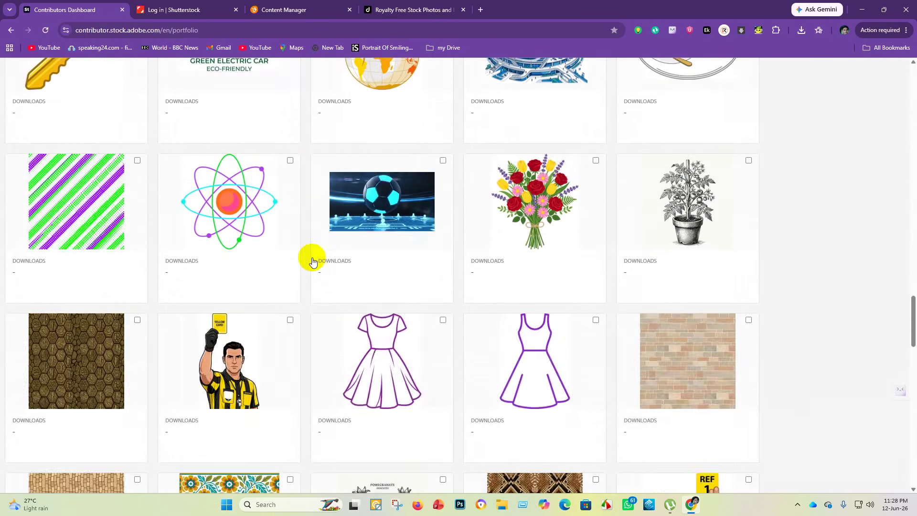
scroll(313, 261, "down", 16)
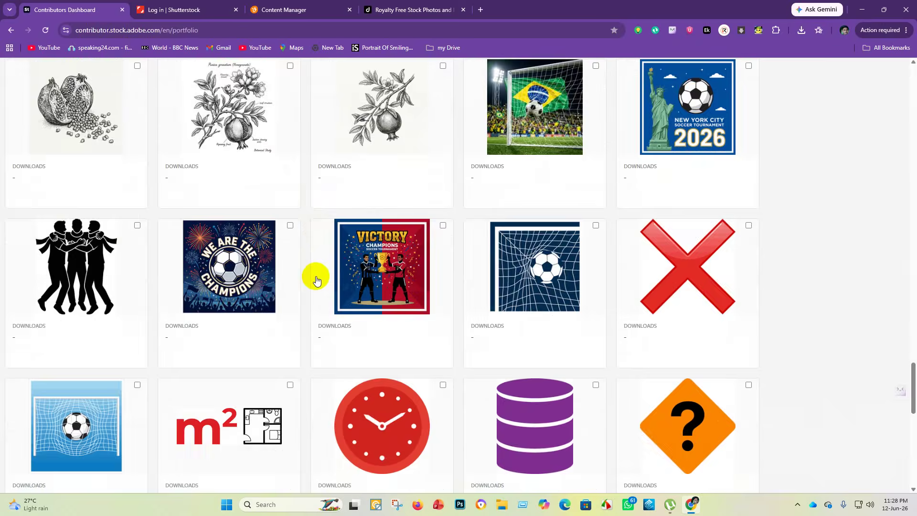
- Browse the rest of the portfolio down to its page links and return to the earnings overview
scroll(321, 282, "down", 9)
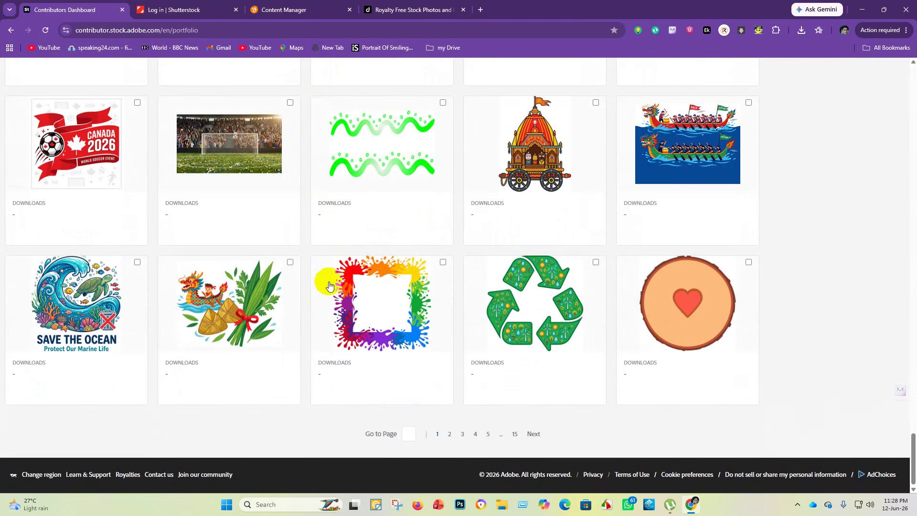
scroll(348, 282, "up", 20)
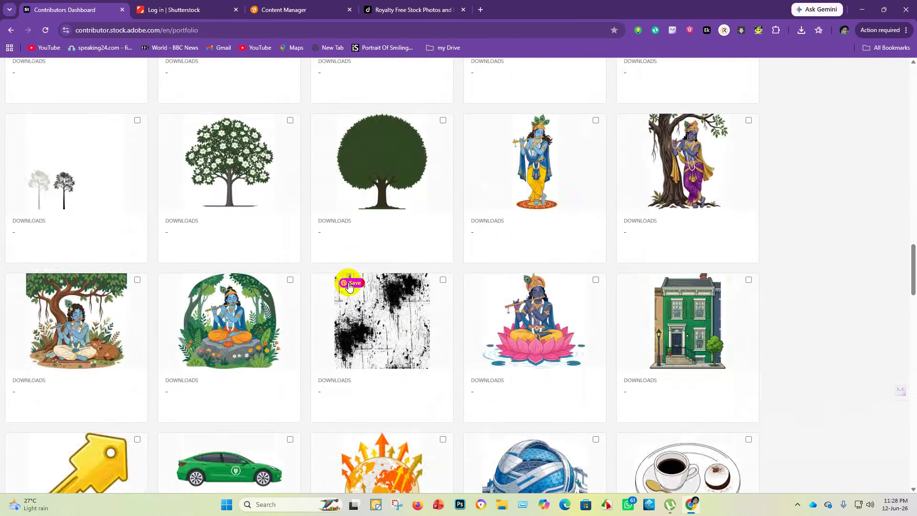
scroll(348, 284, "up", 15)
scroll(351, 285, "up", 15)
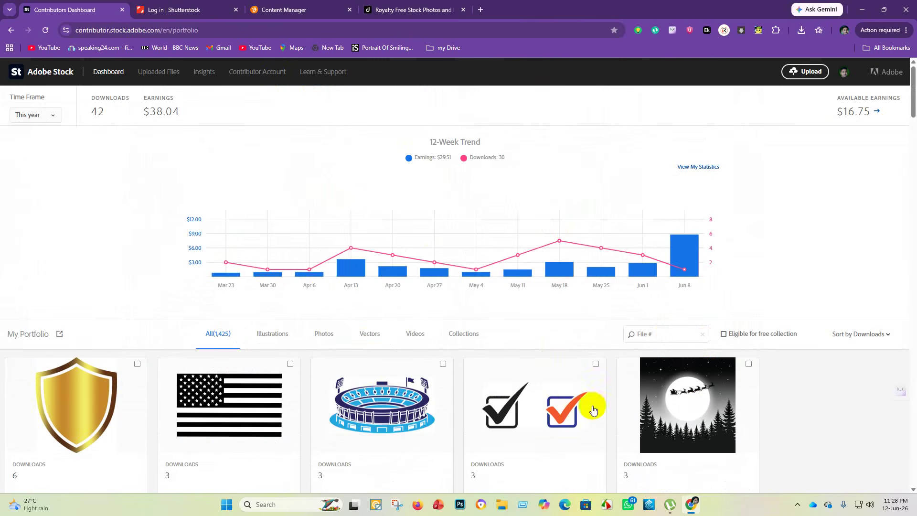
- Switch to Firefox and open the Adobe Stock contributor dashboard of the second account
left_click(418, 507)
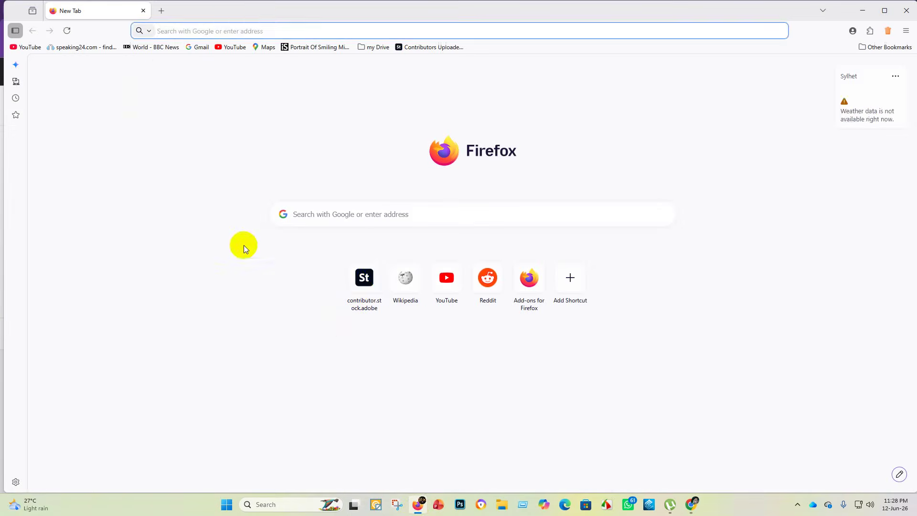
left_click(366, 286)
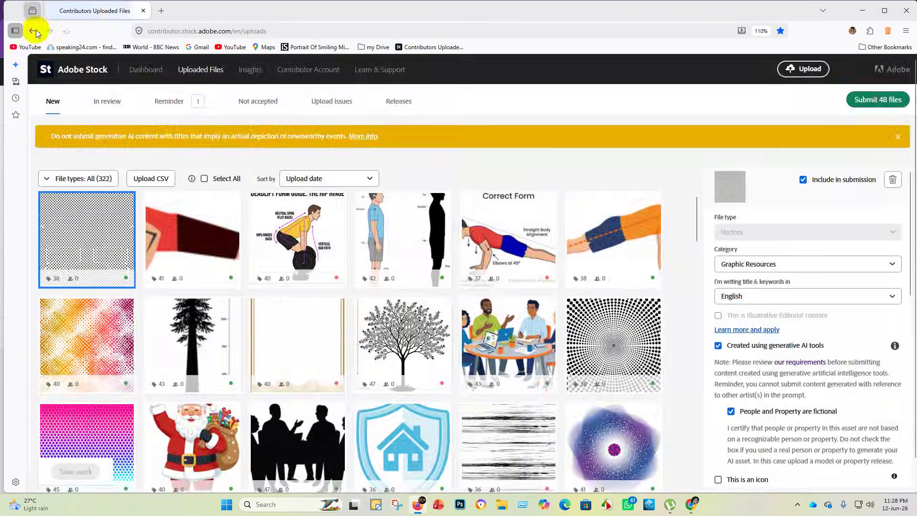
left_click(144, 72)
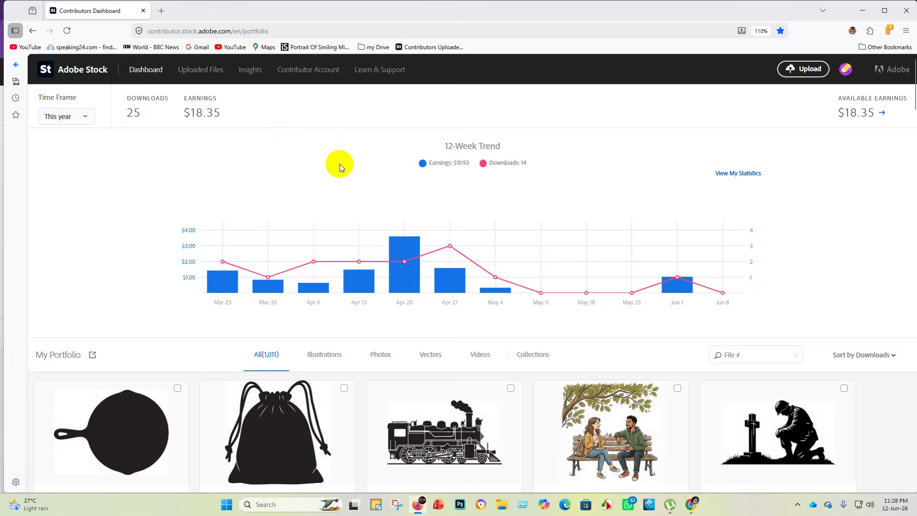
- Examine the second account's portfolio sorted by downloads, then return to its earnings overview
scroll(346, 191, "down", 5)
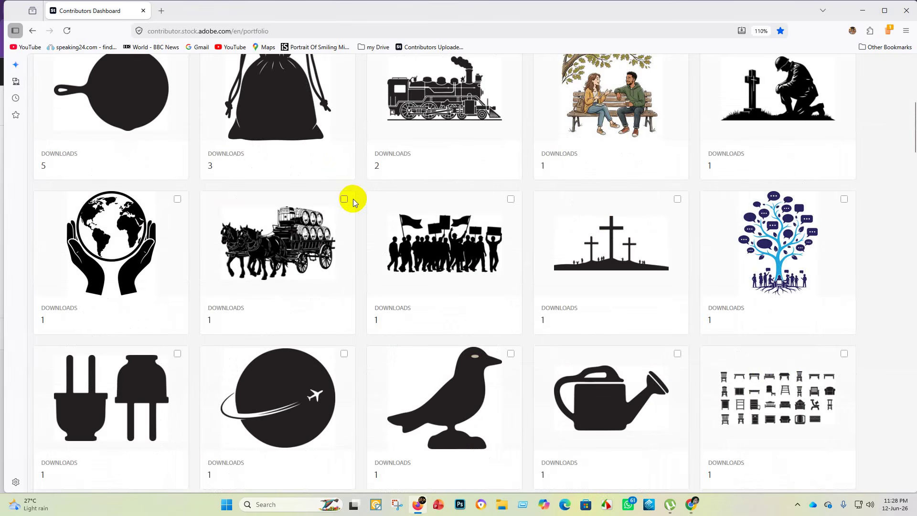
scroll(354, 198, "down", 6)
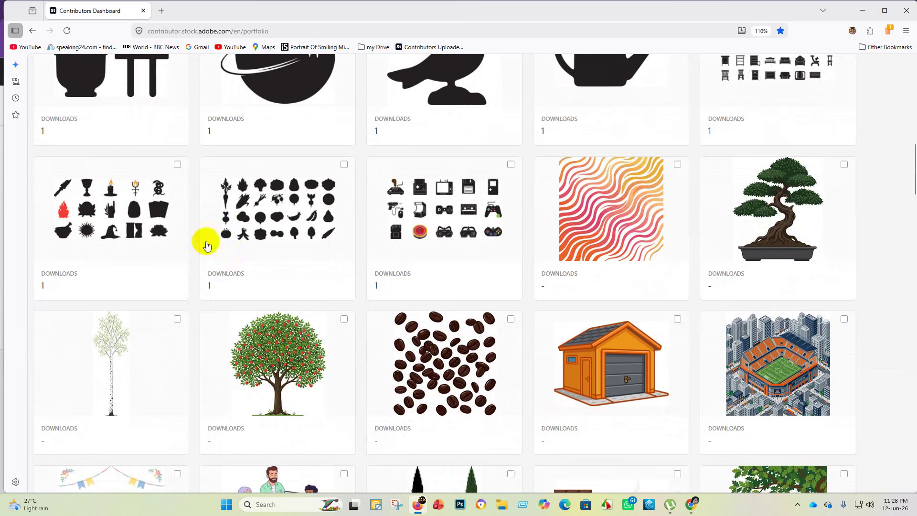
scroll(740, 256, "down", 7)
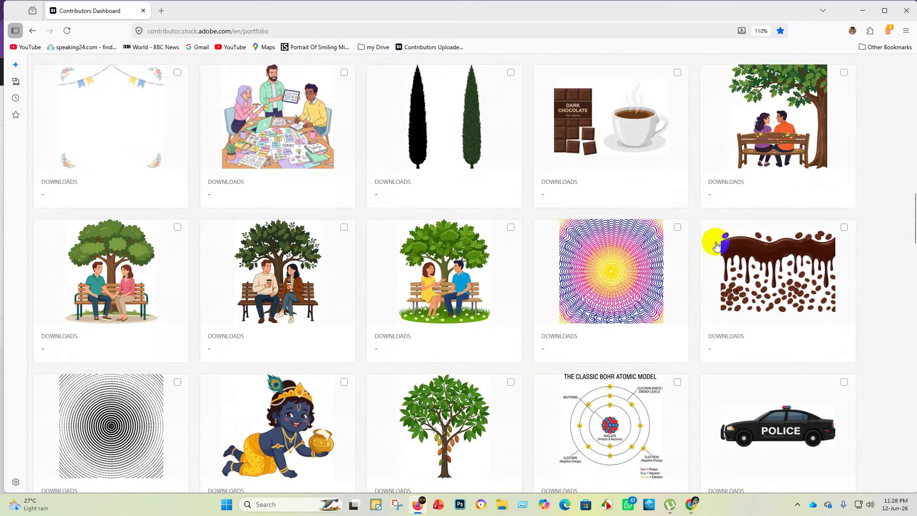
scroll(764, 258, "down", 2)
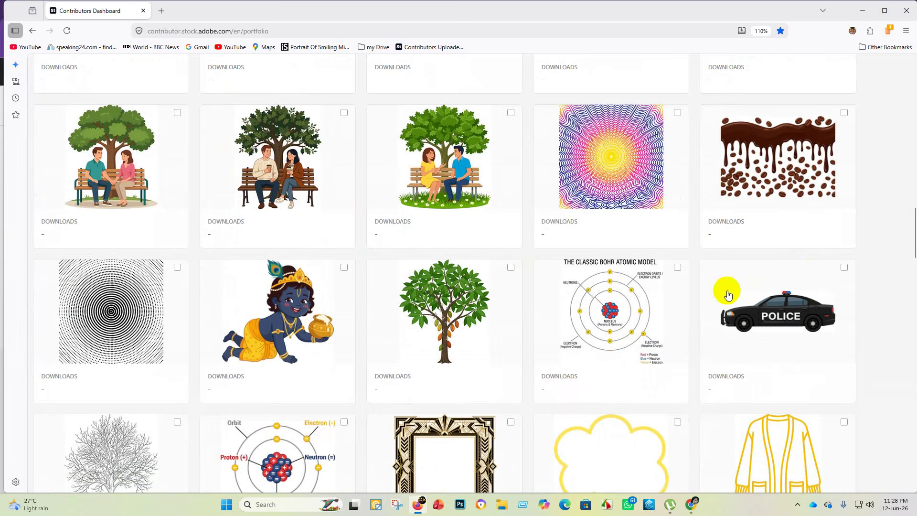
scroll(594, 303, "down", 9)
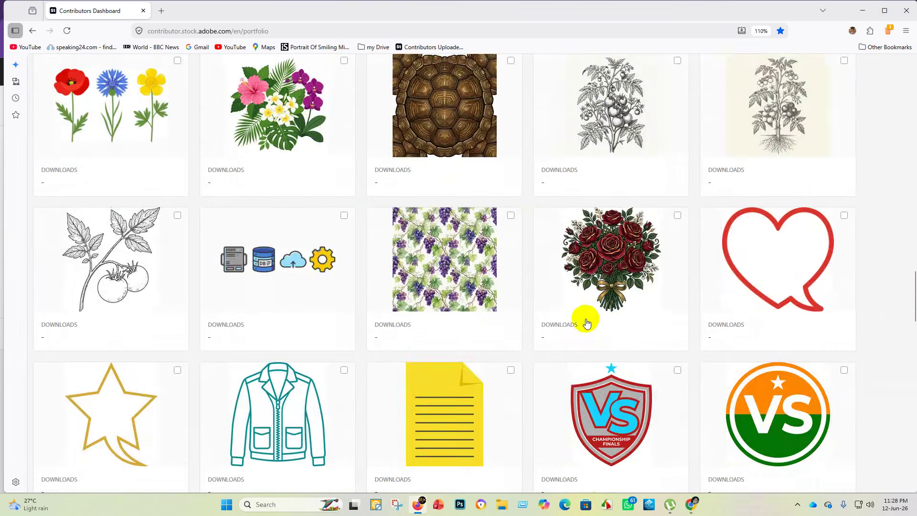
scroll(601, 320, "down", 10)
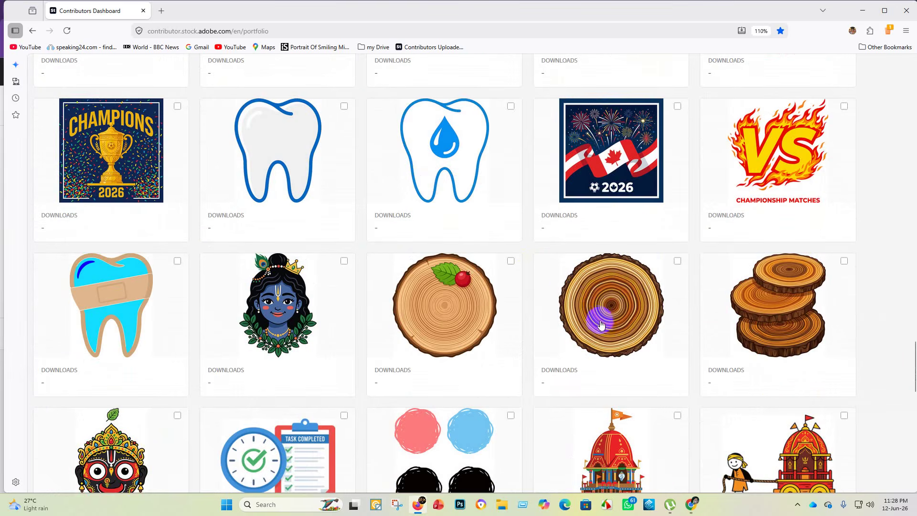
scroll(542, 318, "down", 4)
scroll(71, 196, "up", 20)
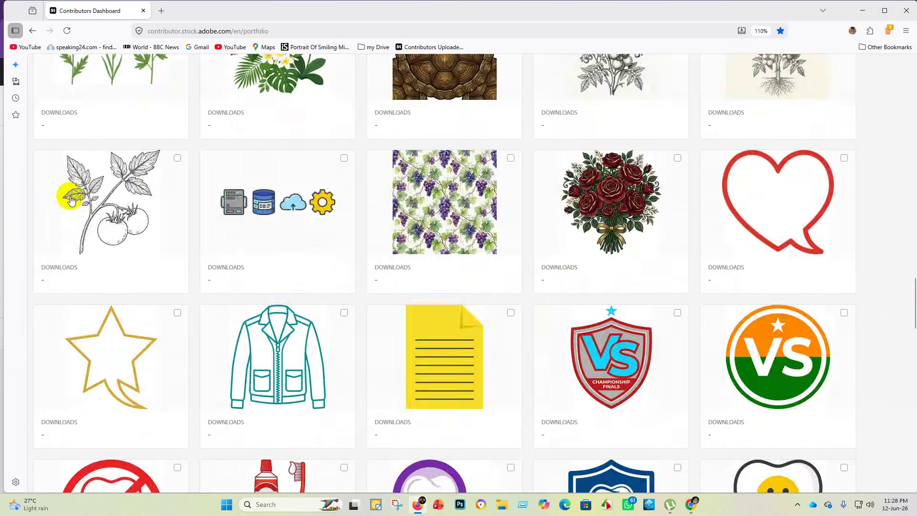
scroll(51, 212, "up", 15)
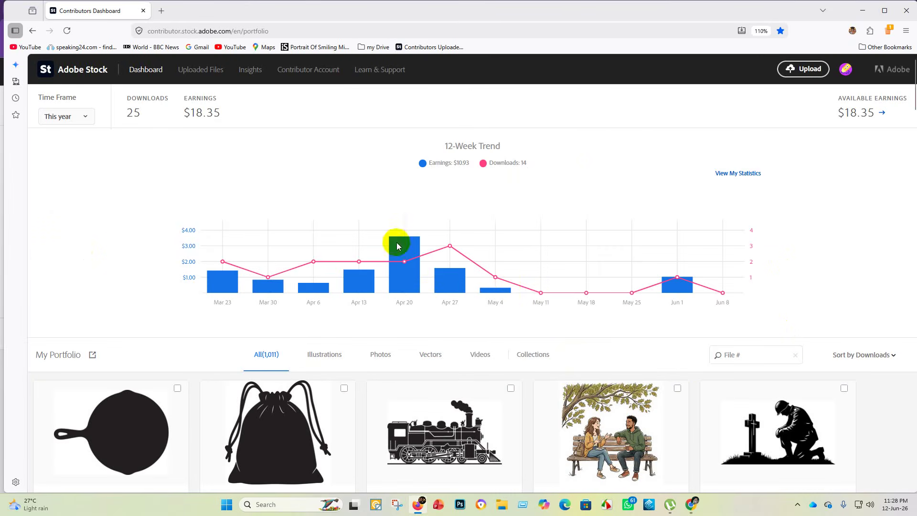
- Declare the first 30 new uploaded files as created using generative AI tools with fictional people and property, and save the work
left_click(194, 71)
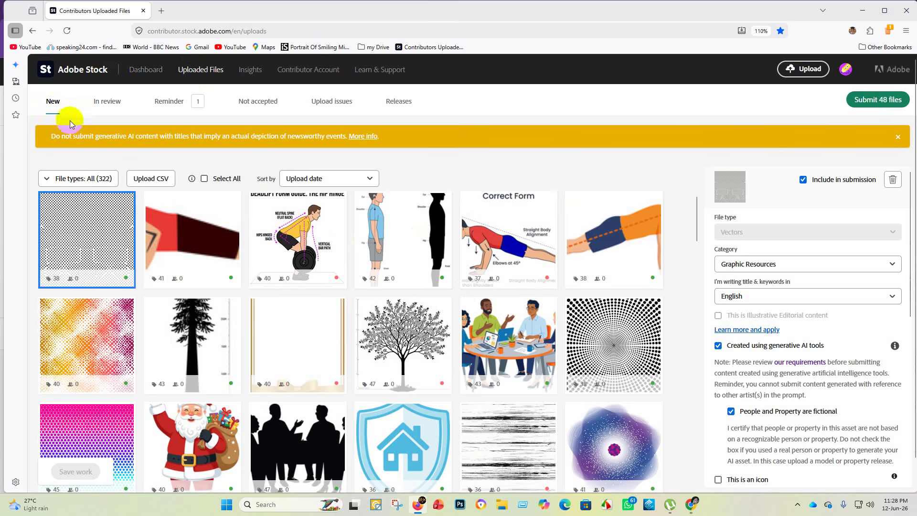
scroll(464, 391, "down", 5)
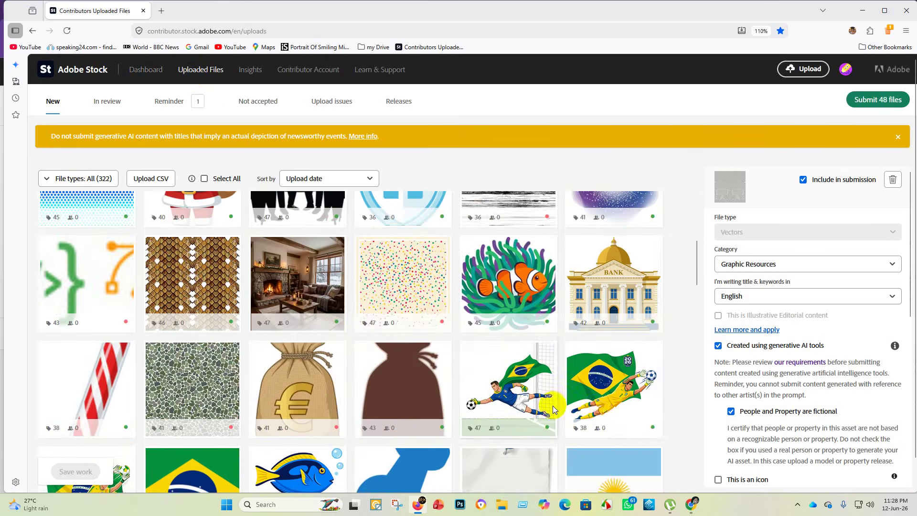
left_click(598, 411, "shift")
scroll(317, 358, "up", 4)
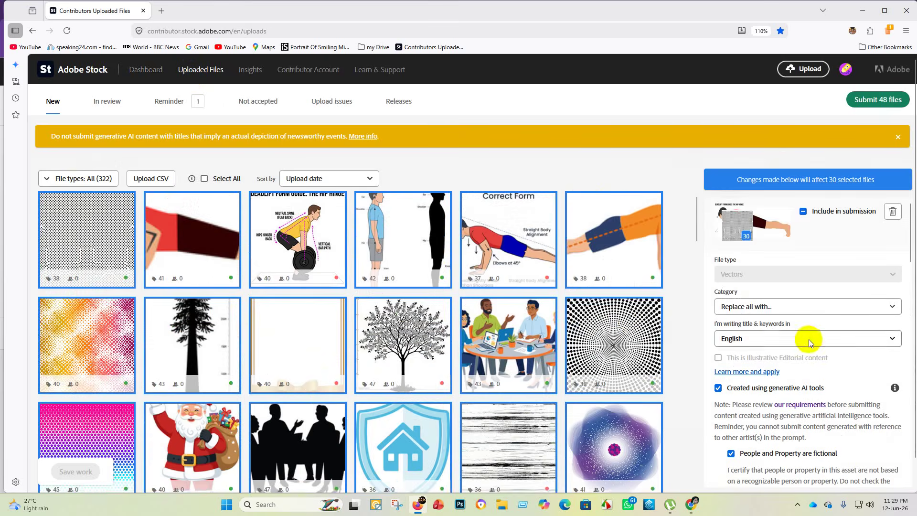
left_click(718, 388)
left_click(717, 388)
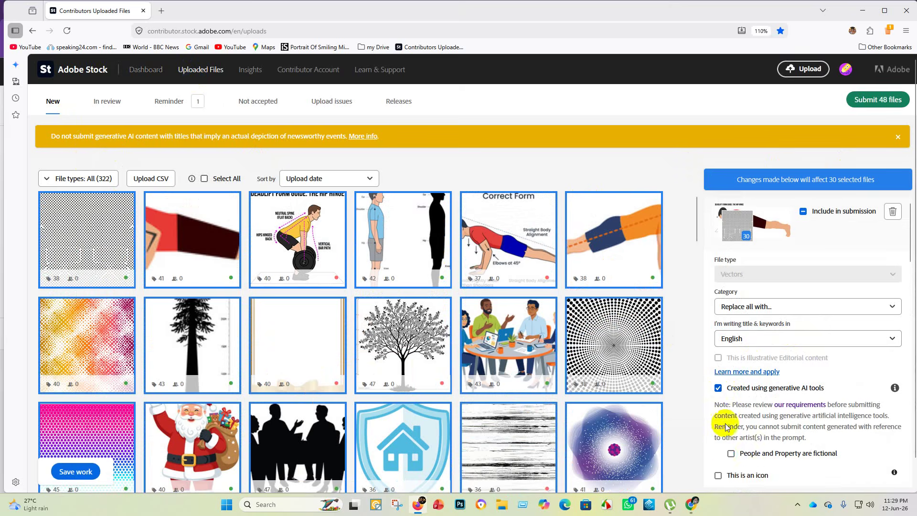
left_click(731, 453)
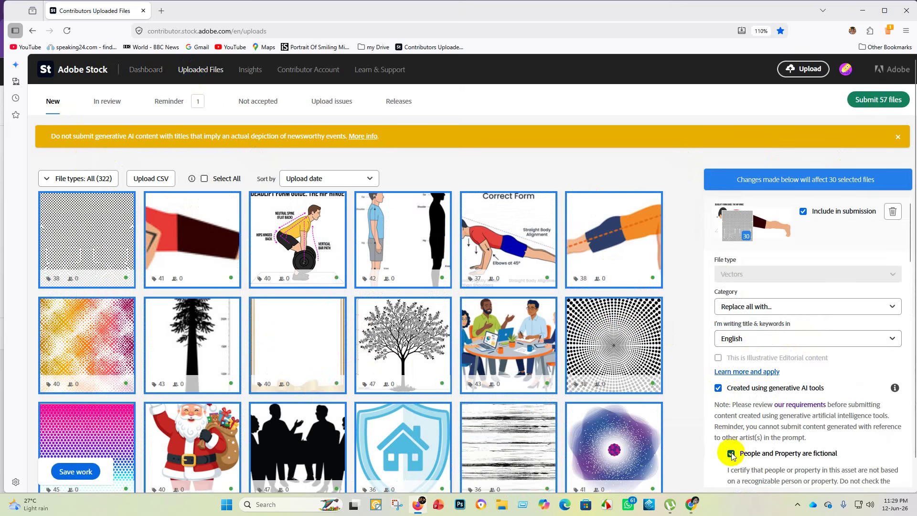
left_click(85, 473)
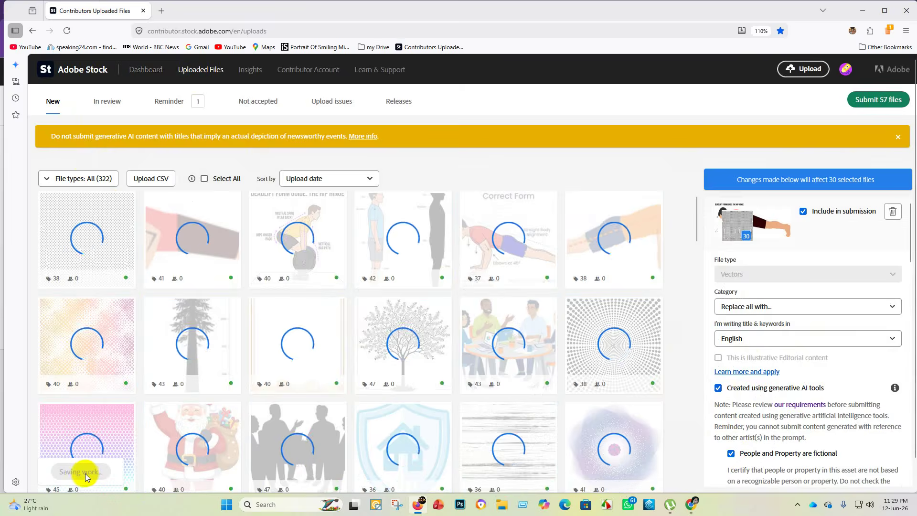
- Check the files in review, then start submitting the 57 new files and accept both terms and conditions statements
left_click(106, 102)
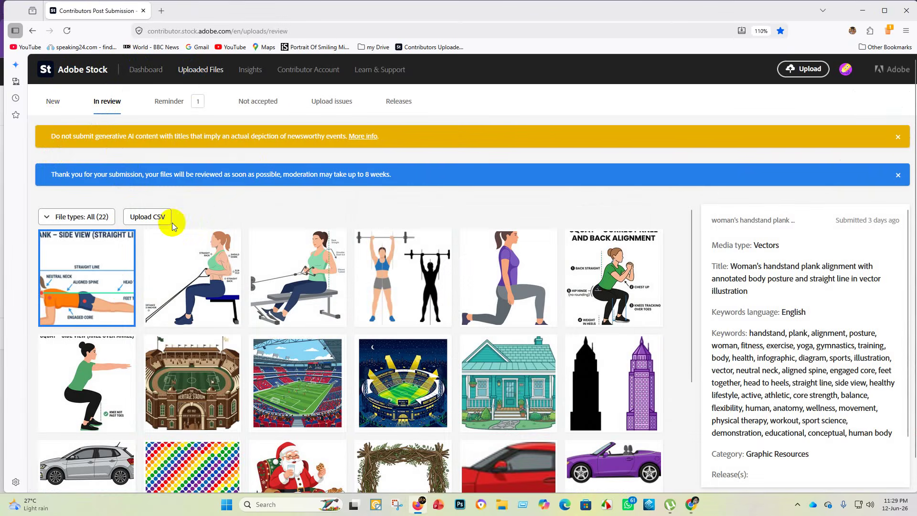
left_click(52, 102)
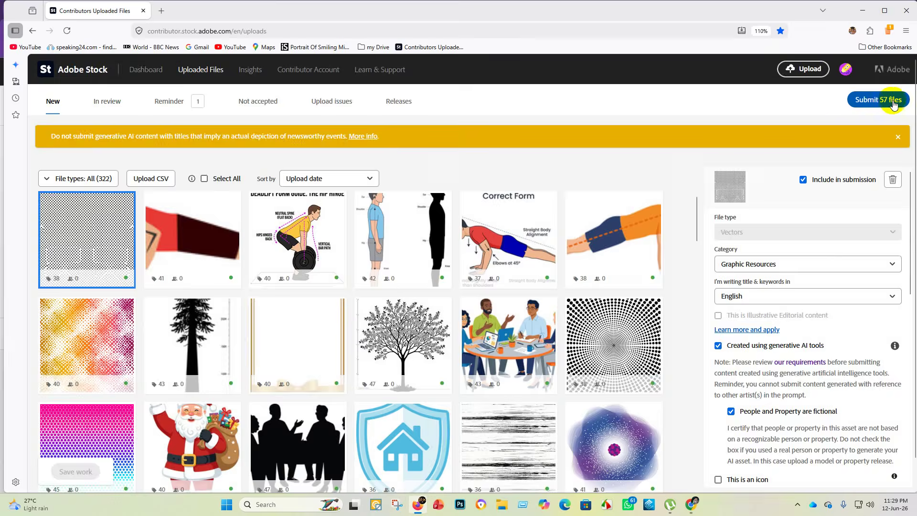
left_click(883, 102)
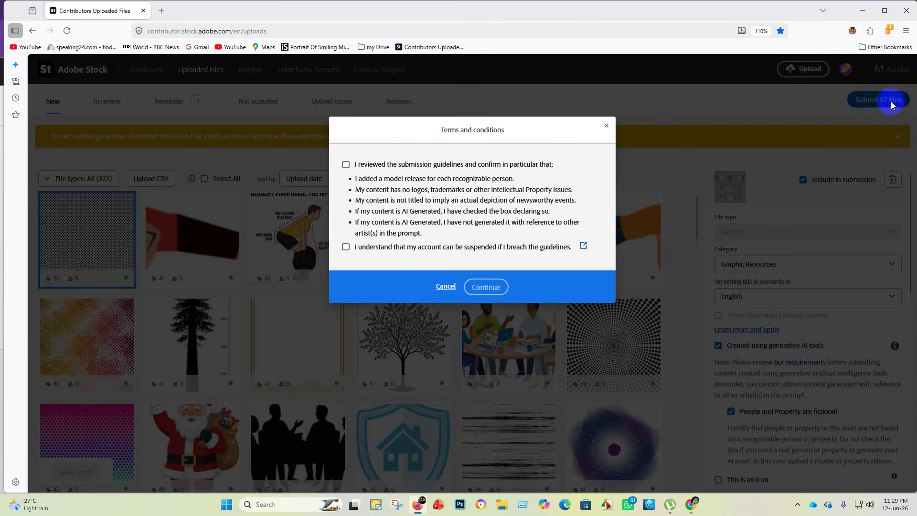
left_click(346, 165)
left_click(346, 247)
left_click(494, 289)
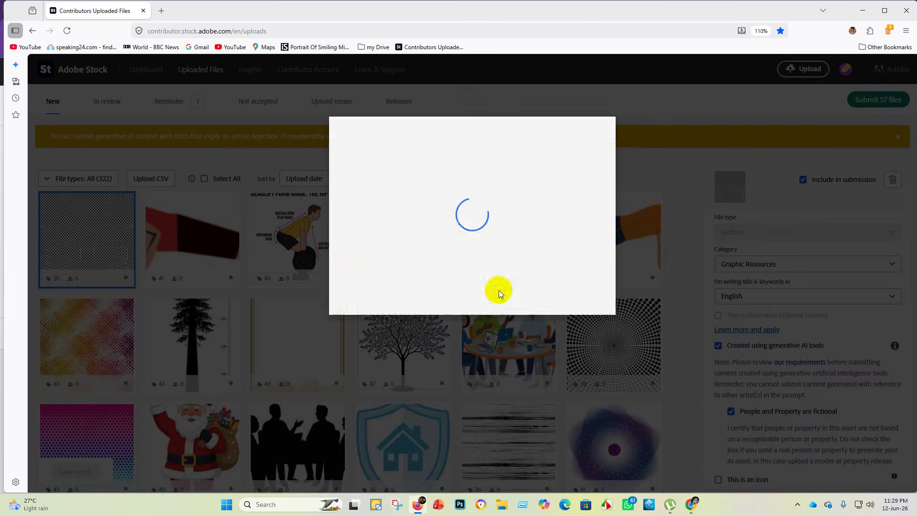
- Complete the human verification by selecting all five cat images and submit the 57 items for moderation
left_click(391, 215)
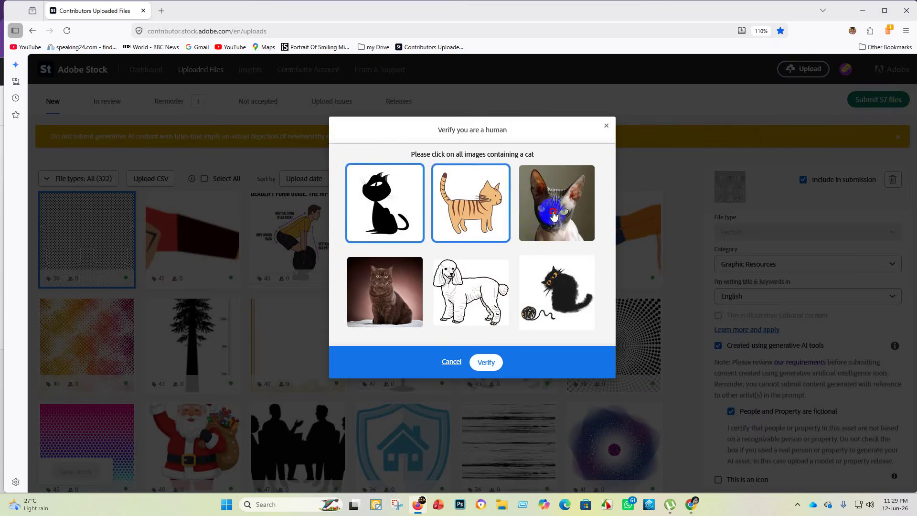
left_click(553, 215)
left_click(554, 285)
left_click(367, 300)
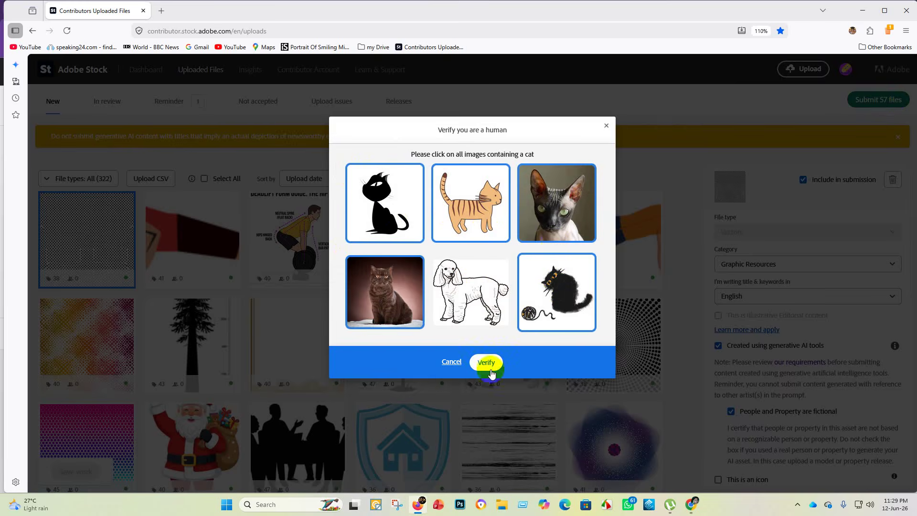
left_click(486, 364)
scroll(487, 344, "down", 15)
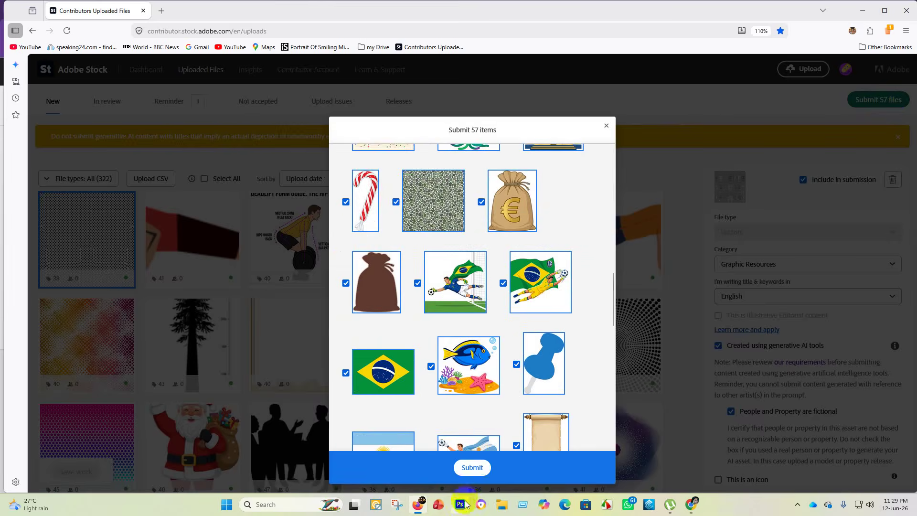
left_click(477, 470)
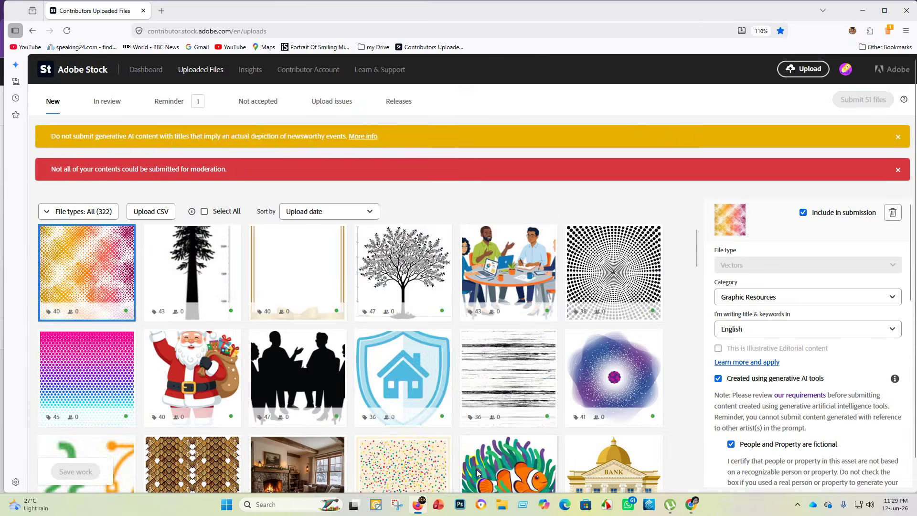
- Review the second account's dashboard and portfolio once more, then close Firefox to return to Chrome
left_click(143, 70)
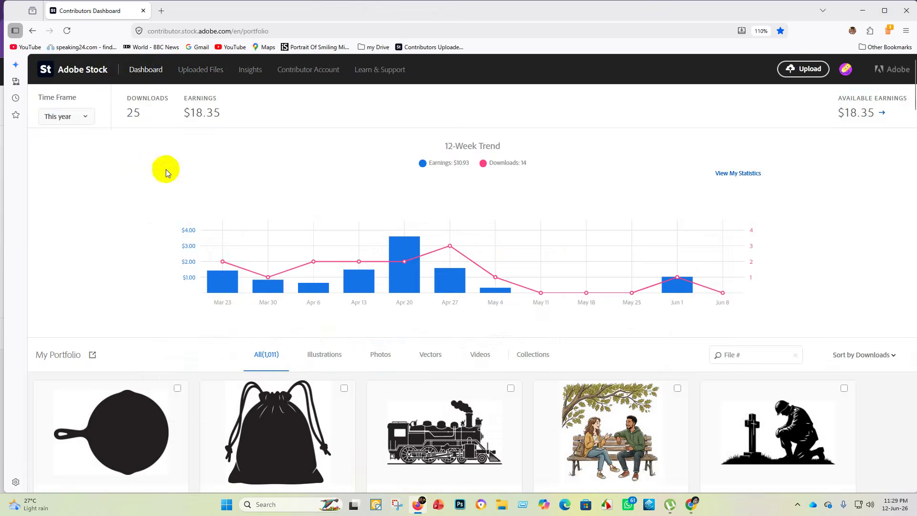
scroll(285, 266, "down", 2)
scroll(285, 266, "down", 15)
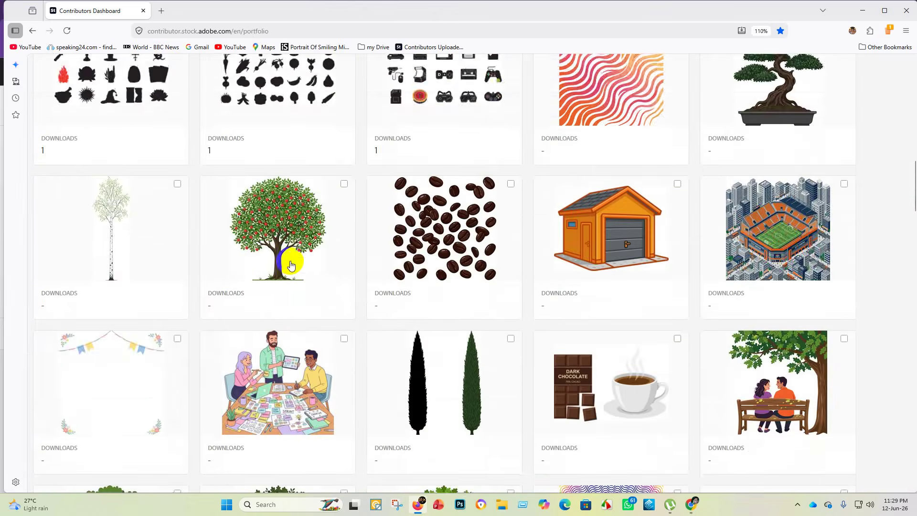
scroll(280, 254, "down", 9)
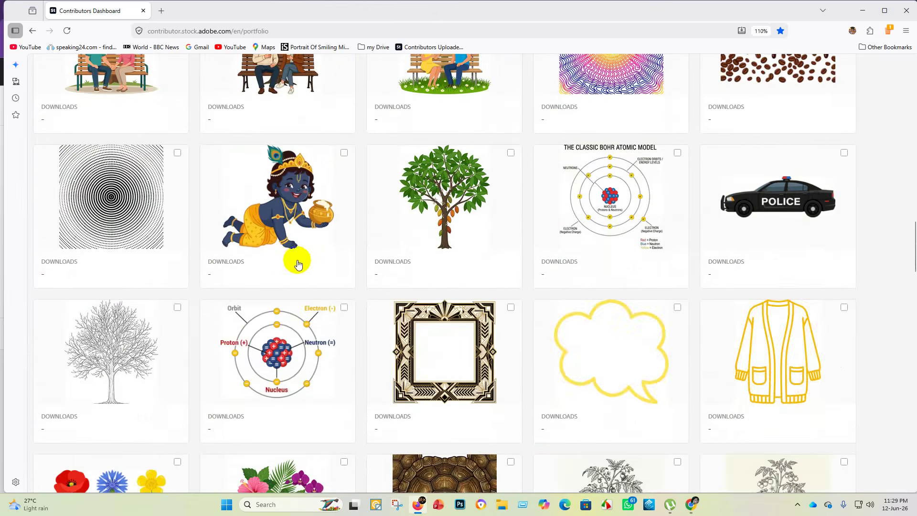
scroll(298, 264, "down", 20)
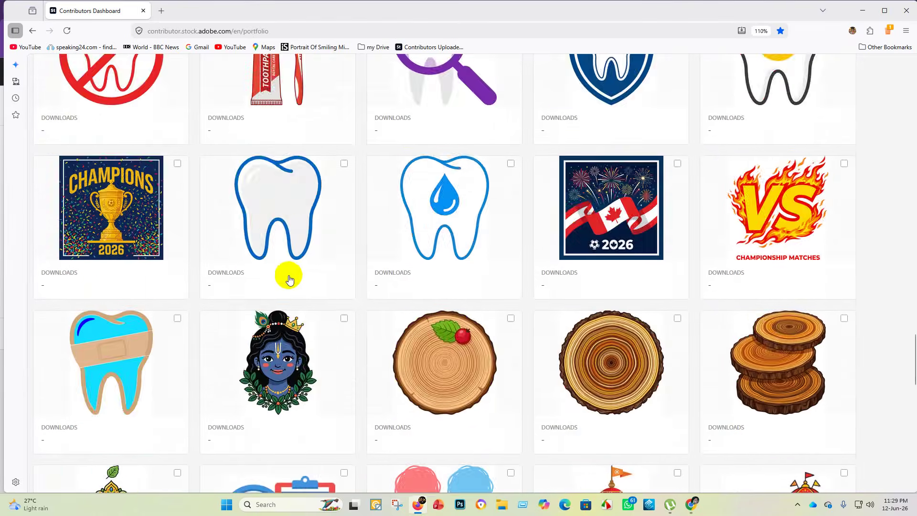
scroll(282, 287, "up", 20)
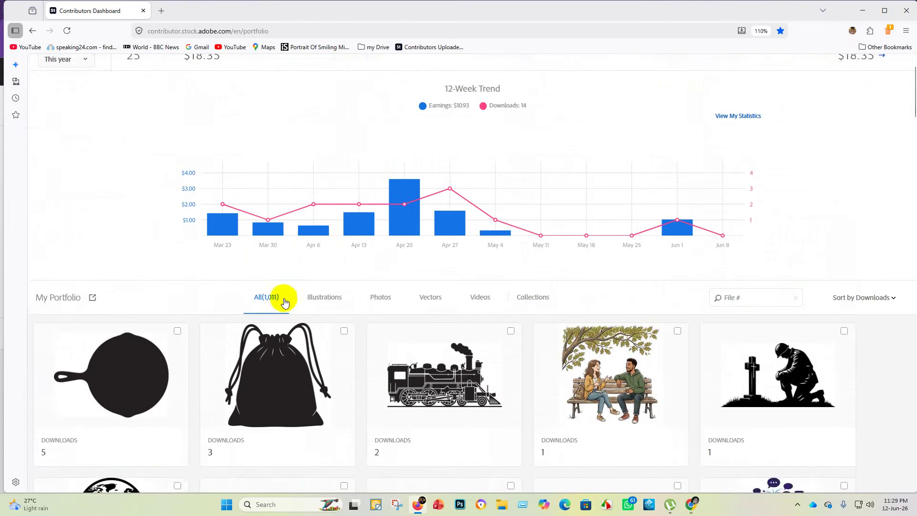
scroll(285, 305, "up", 2)
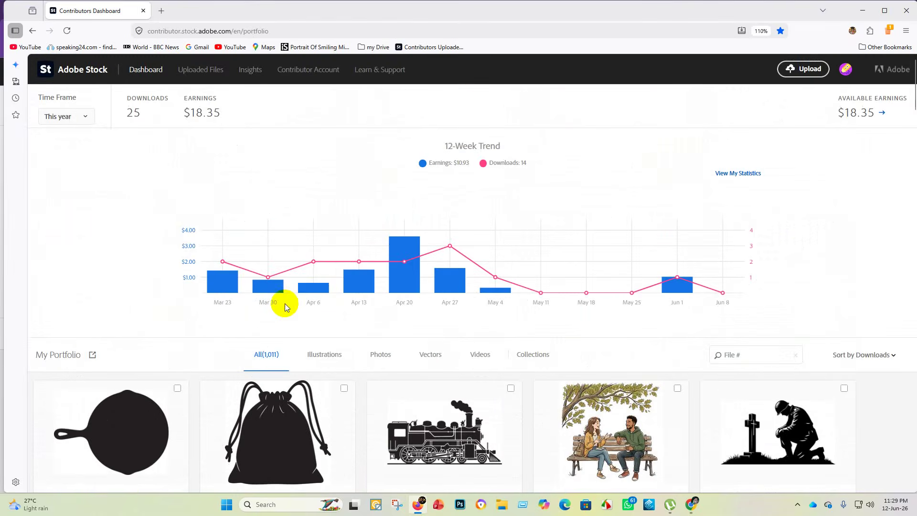
left_click(905, 14)
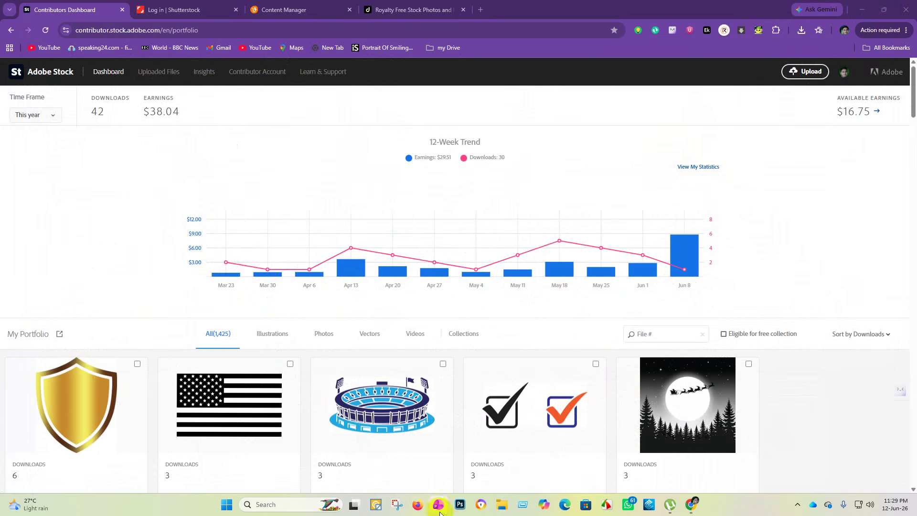
- Switch to Microsoft Edge, open the Adobe Stock contributor dashboard in a maximized window, dismiss the restore-pages prompt and reload the page
left_click(564, 506)
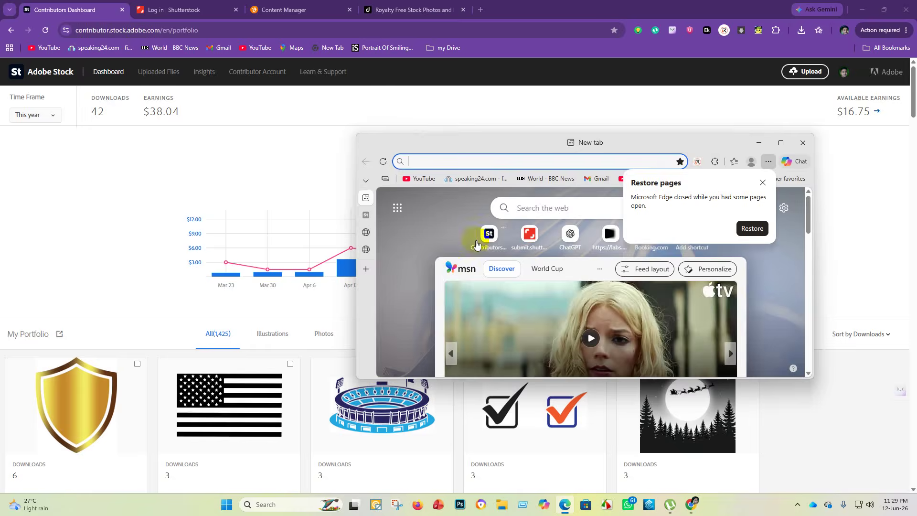
left_click(484, 237)
left_click(780, 142)
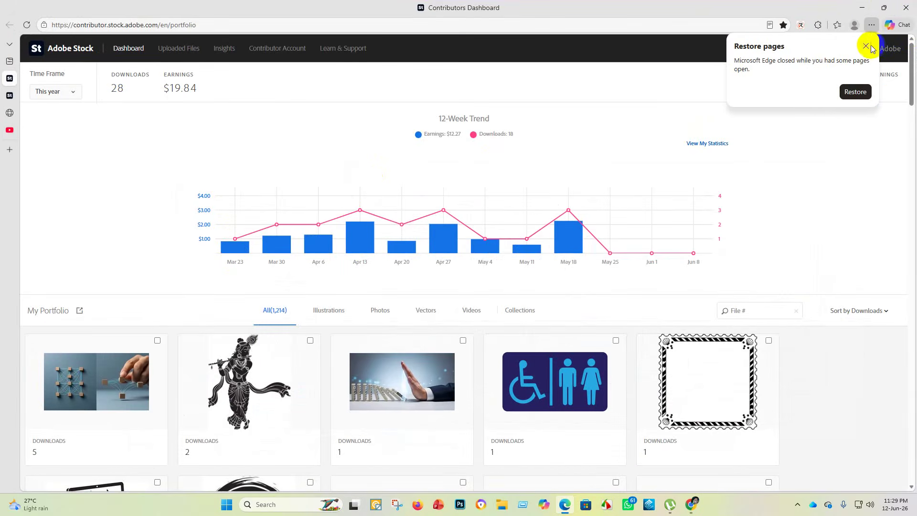
left_click(855, 45)
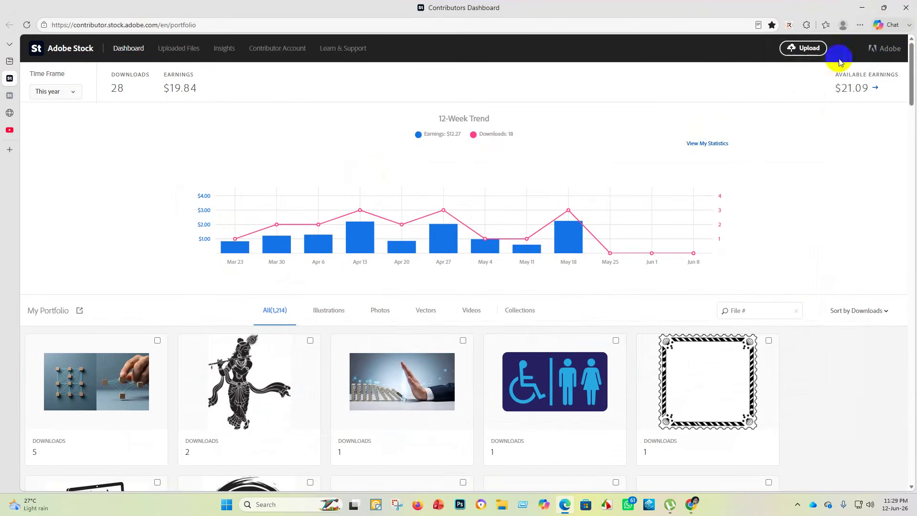
left_click(26, 26)
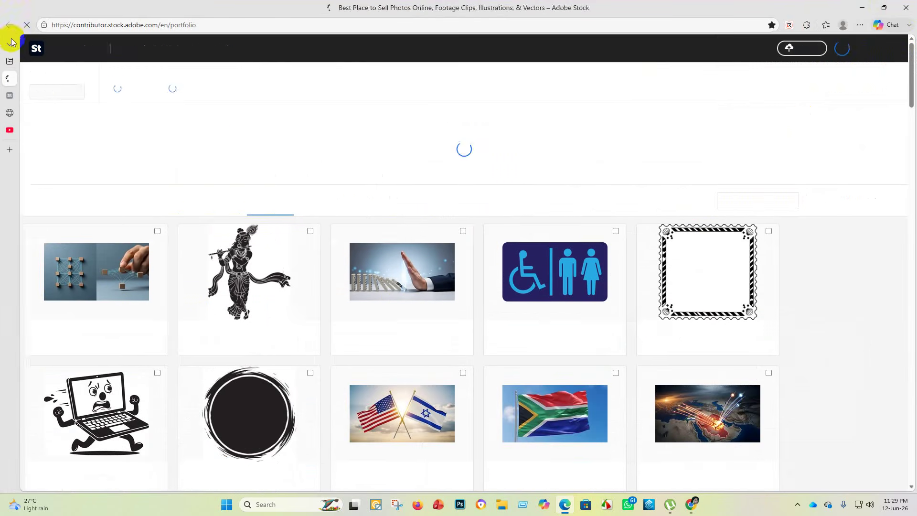
- Examine the first page of this Adobe Stock account's portfolio and the download count of each file, then return to the dashboard statistics
scroll(340, 143, "down", 4)
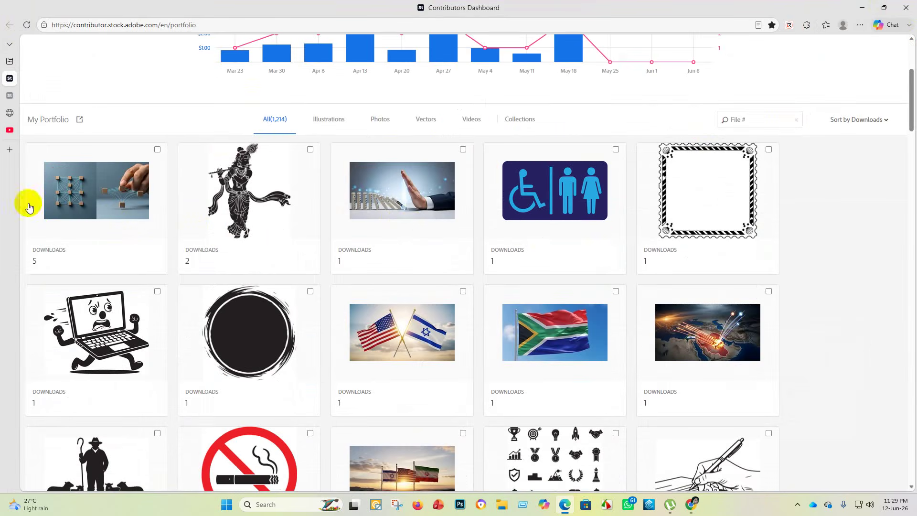
scroll(203, 266, "down", 8)
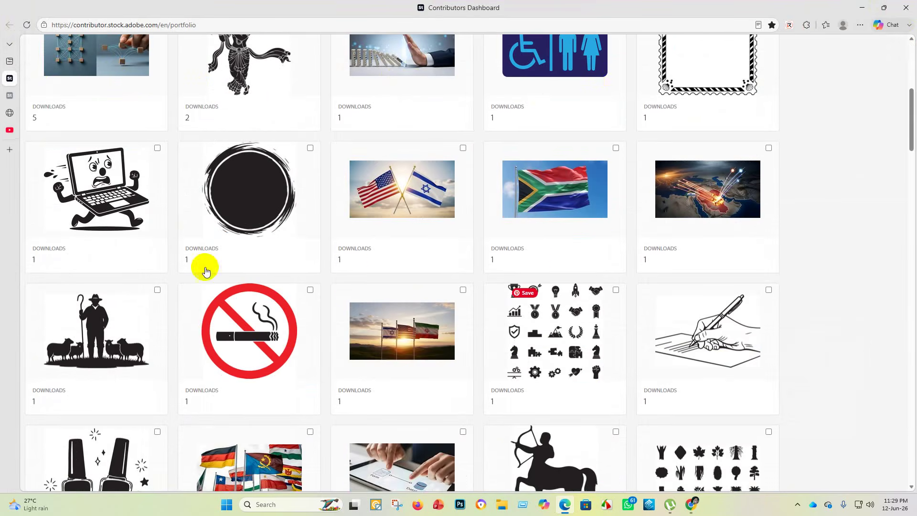
scroll(493, 208, "down", 7)
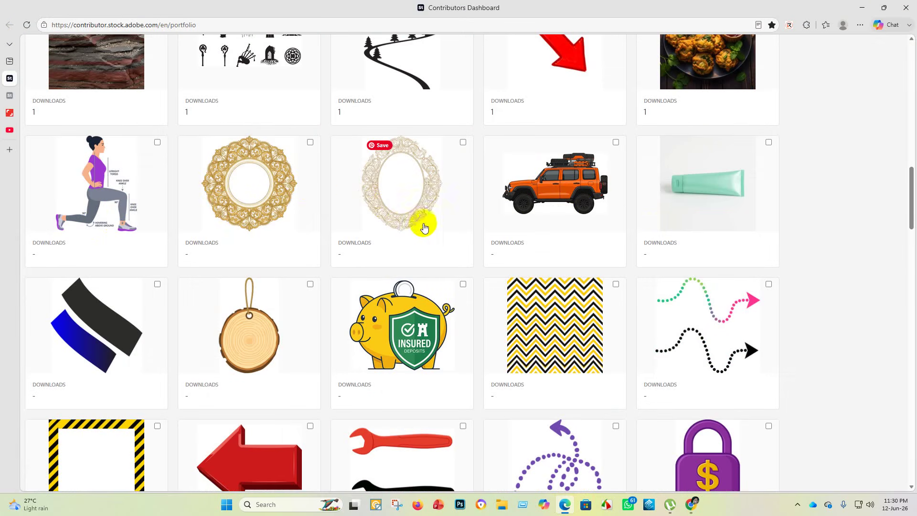
scroll(449, 224, "up", 4)
scroll(487, 246, "down", 5)
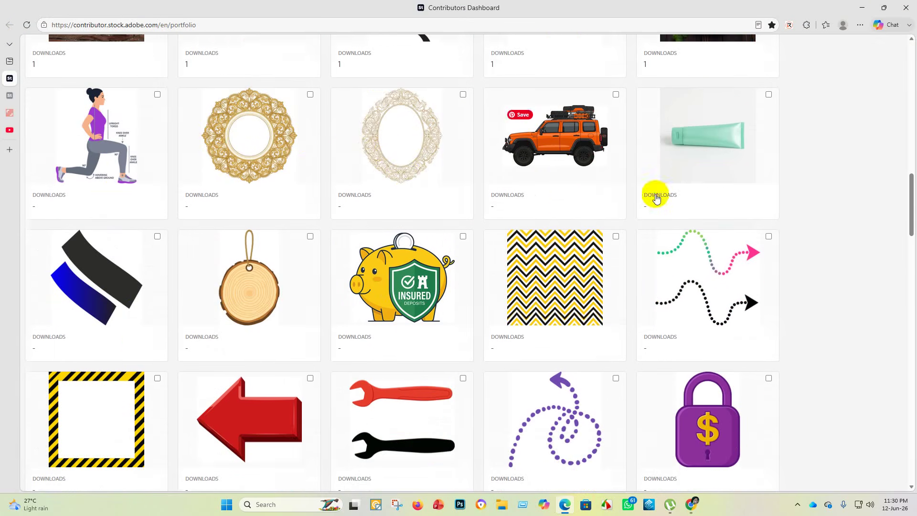
scroll(343, 154, "down", 2)
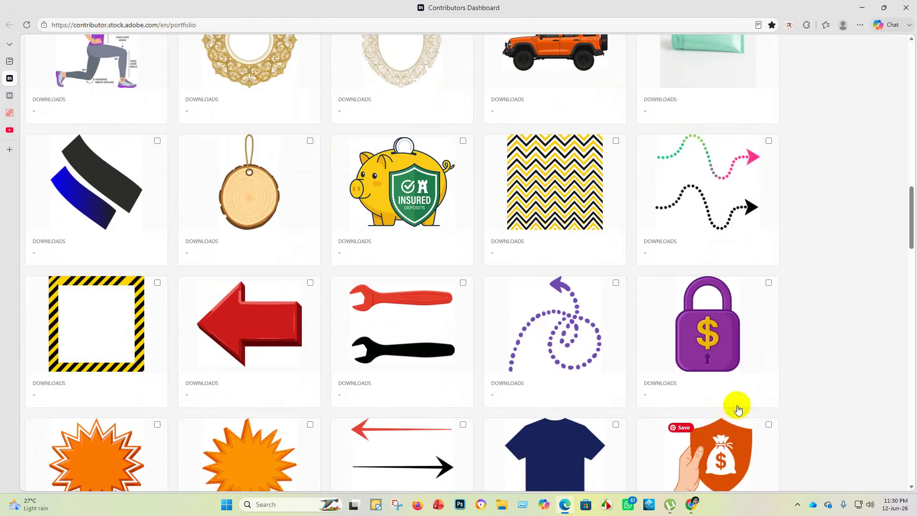
scroll(262, 234, "down", 5)
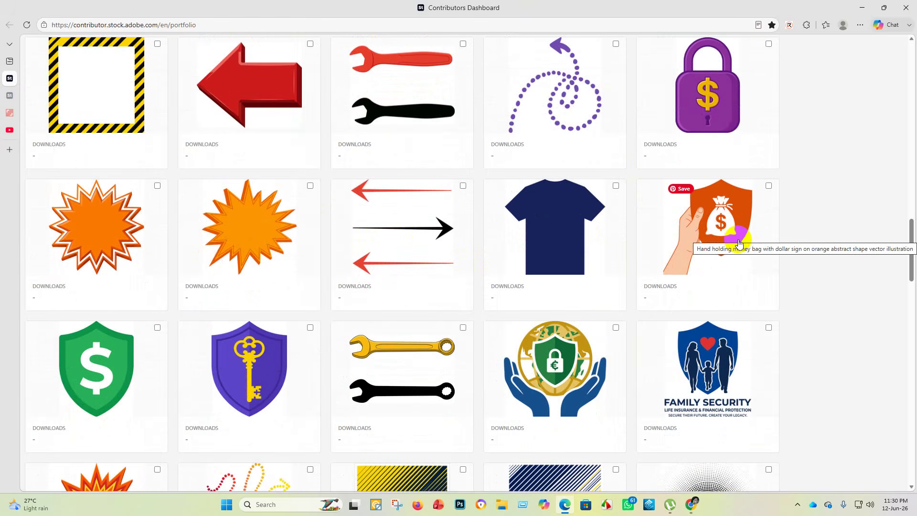
scroll(738, 243, "down", 9)
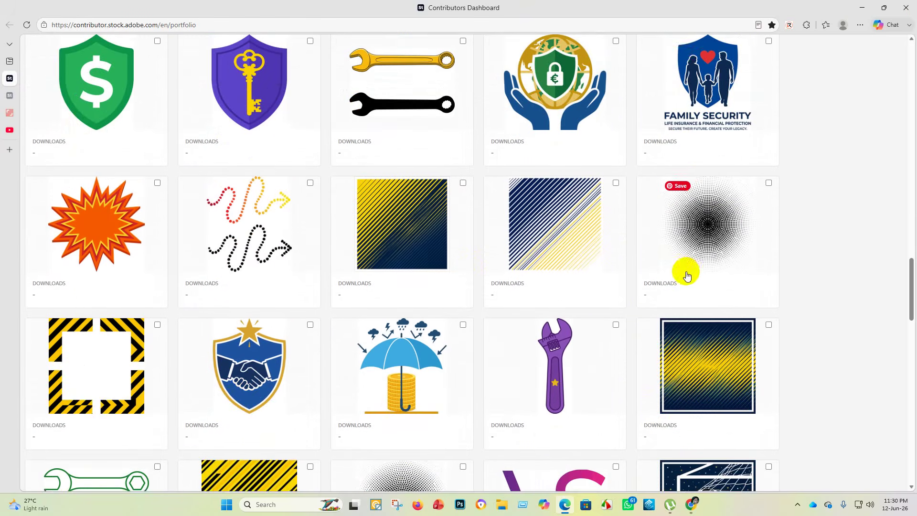
scroll(483, 353, "down", 3)
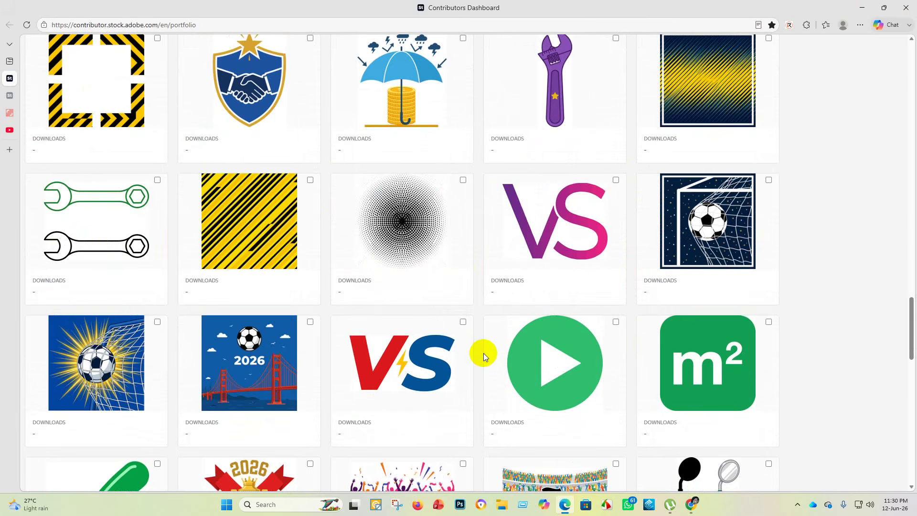
scroll(474, 323, "down", 12)
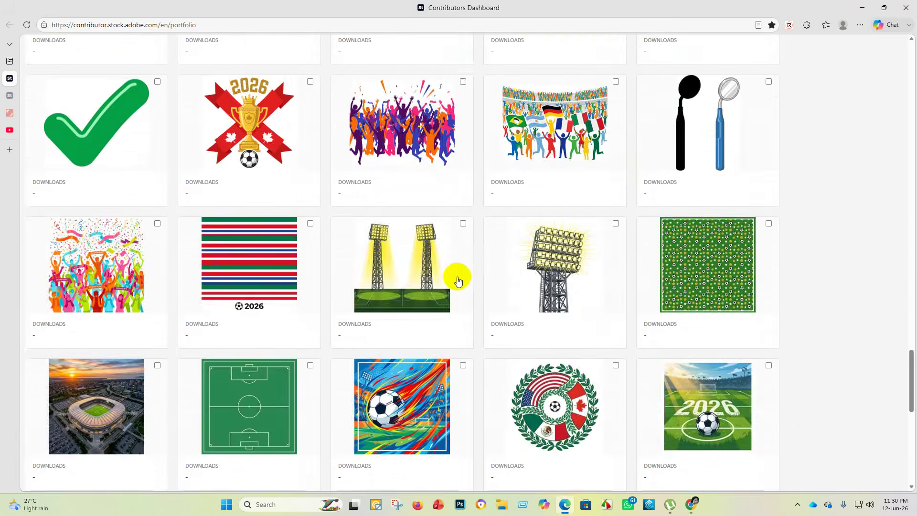
scroll(426, 298, "down", 6)
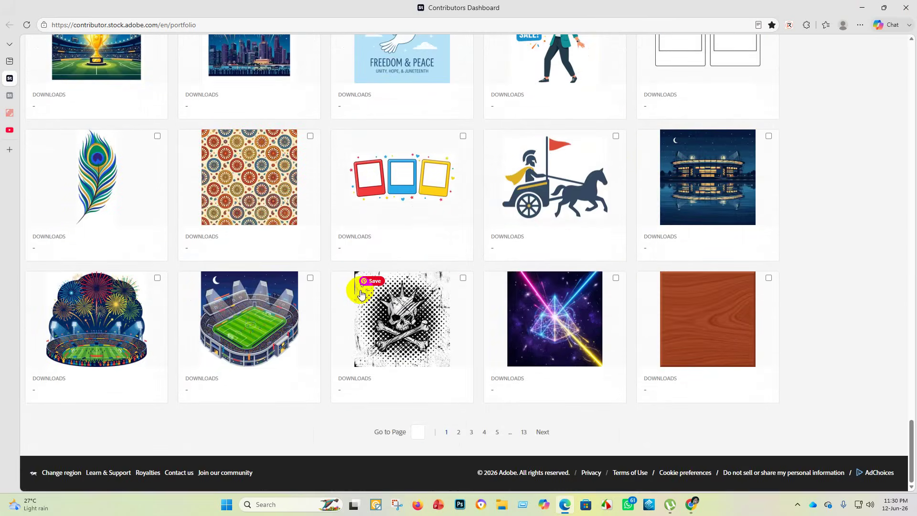
scroll(342, 288, "up", 20)
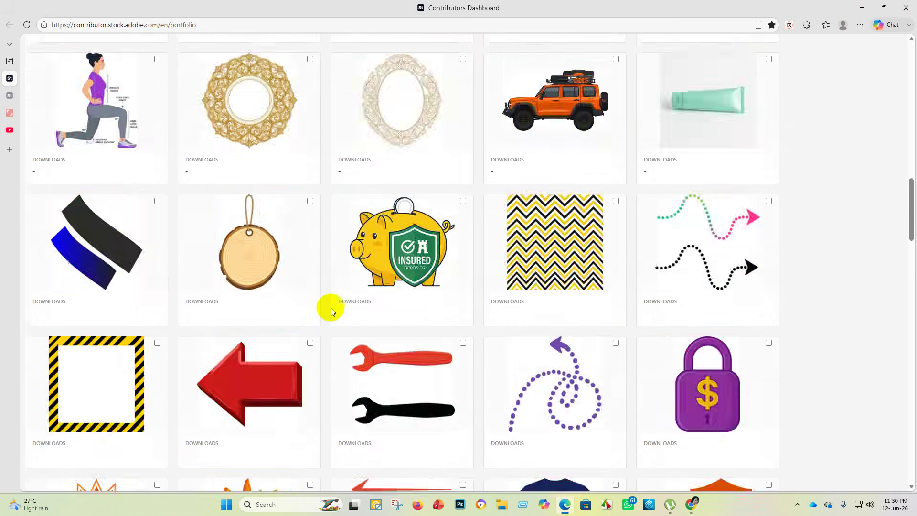
scroll(333, 319, "up", 10)
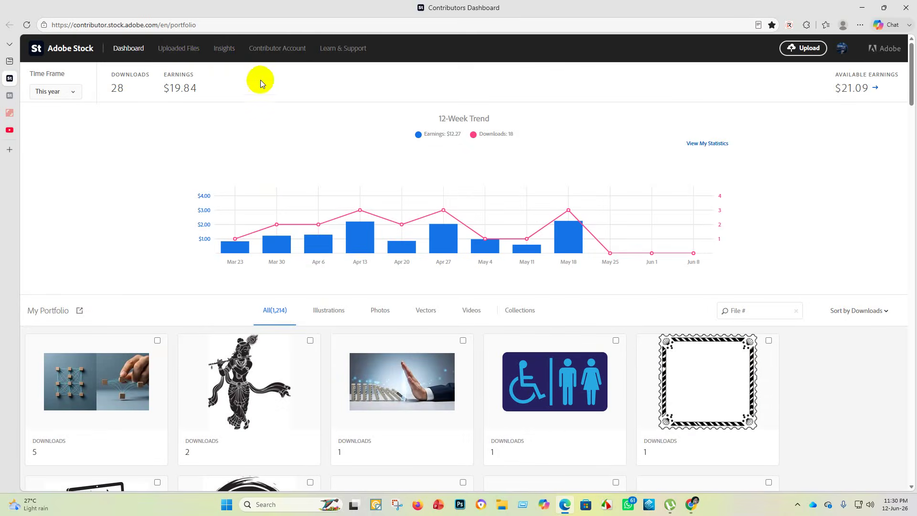
- Check this account's new and in-review uploads, return to the dashboard, then close Edge and minimize Chrome
left_click(184, 47)
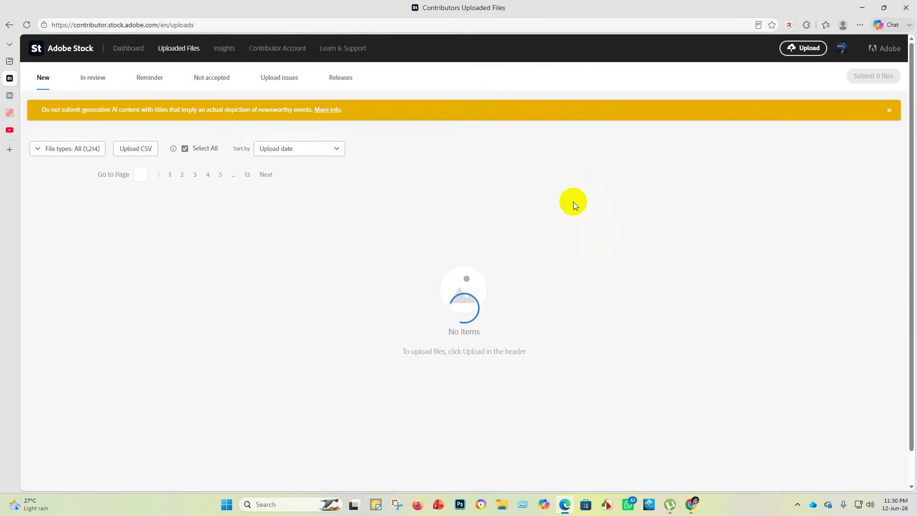
left_click(93, 82)
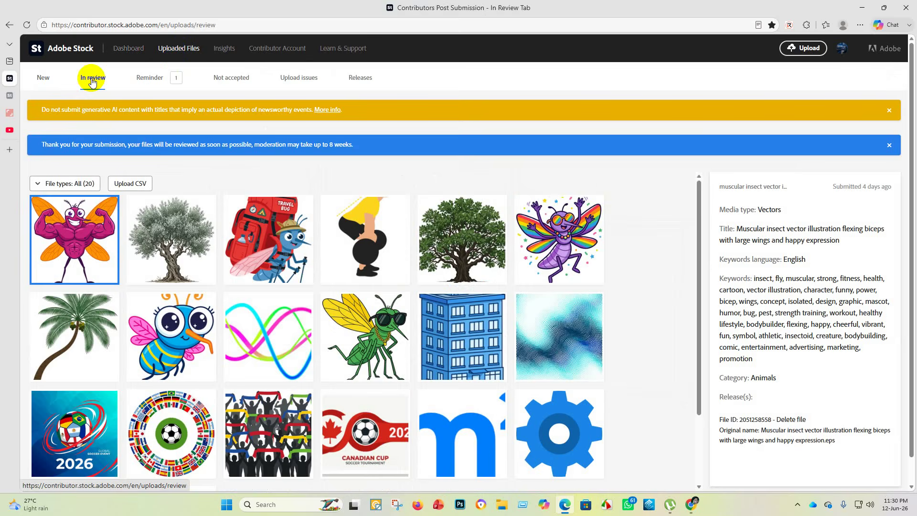
left_click(44, 78)
left_click(127, 46)
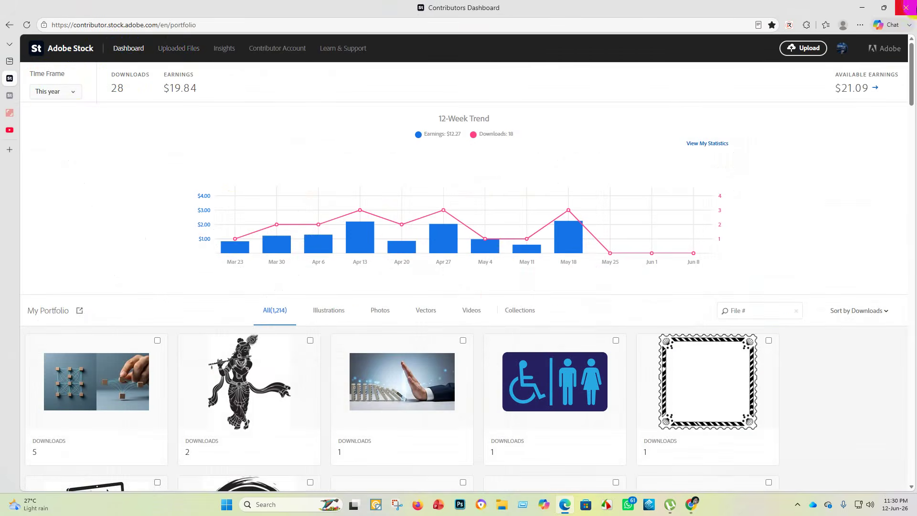
left_click(906, 6)
left_click(862, 9)
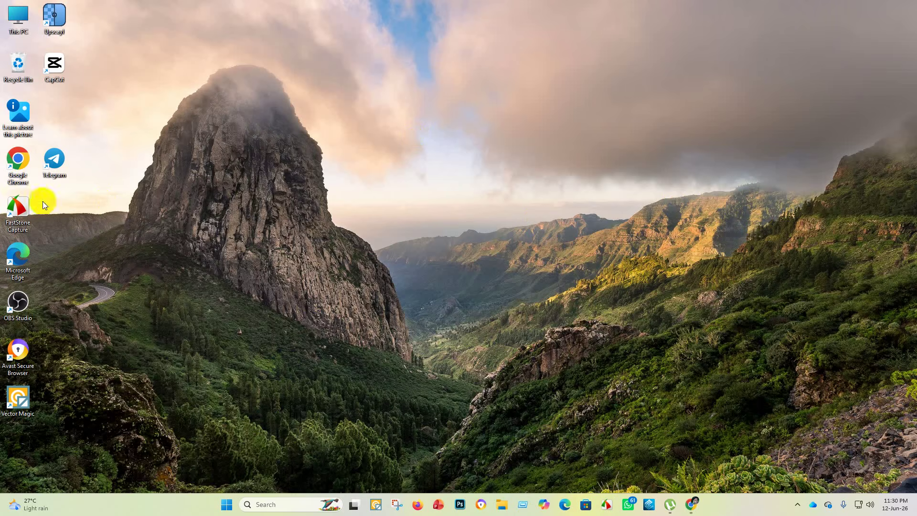
- Switch to File Explorer and open the colorful vector folder on New Volume (D:)
left_click(502, 505)
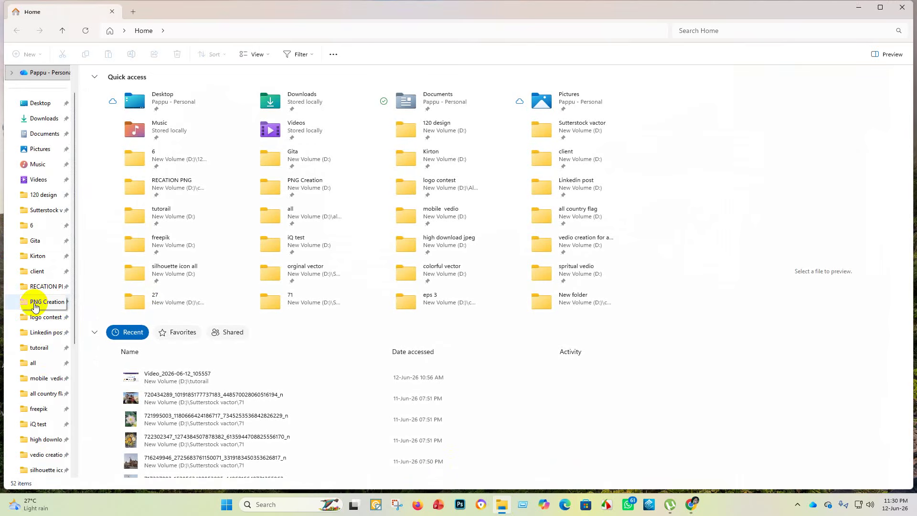
scroll(34, 306, "down", 4)
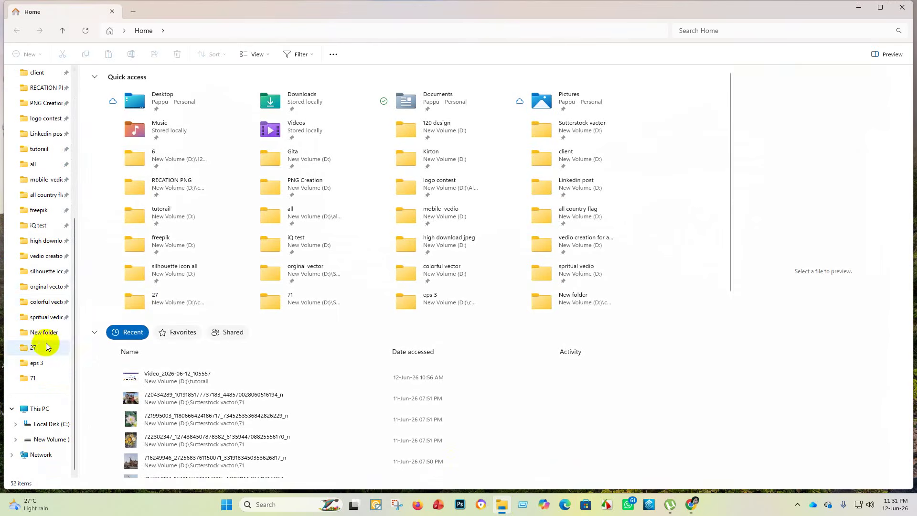
left_click(52, 303)
left_click(52, 303)
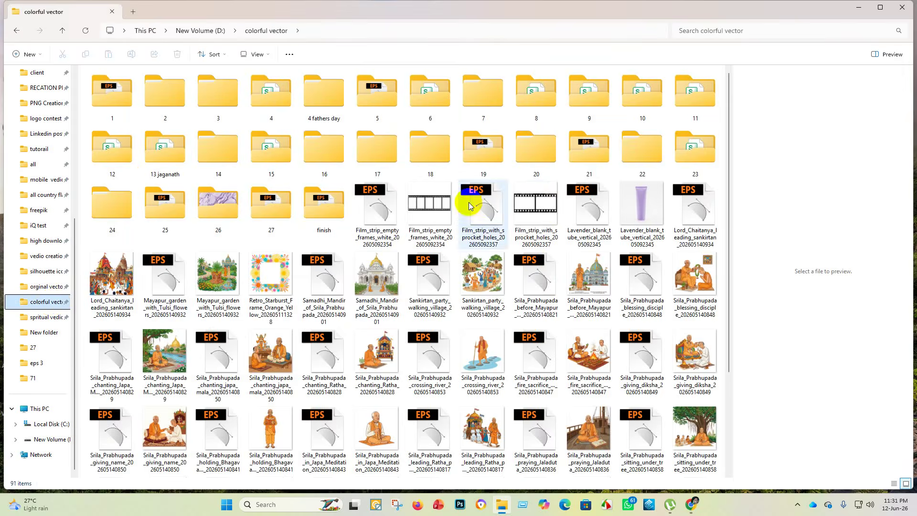
- Look into folder 25 and into the New folder inside folder 24, then return to the colorful vector folder
double_click(165, 203)
left_click(16, 29)
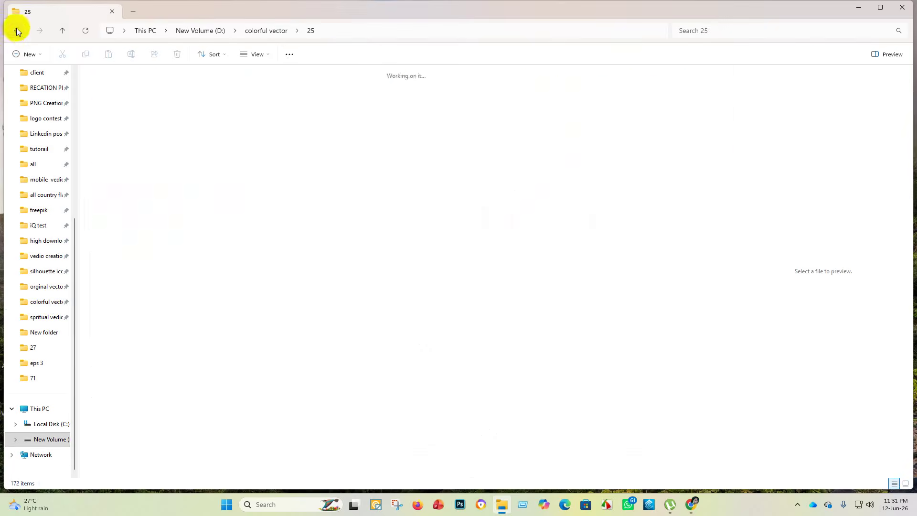
double_click(109, 212)
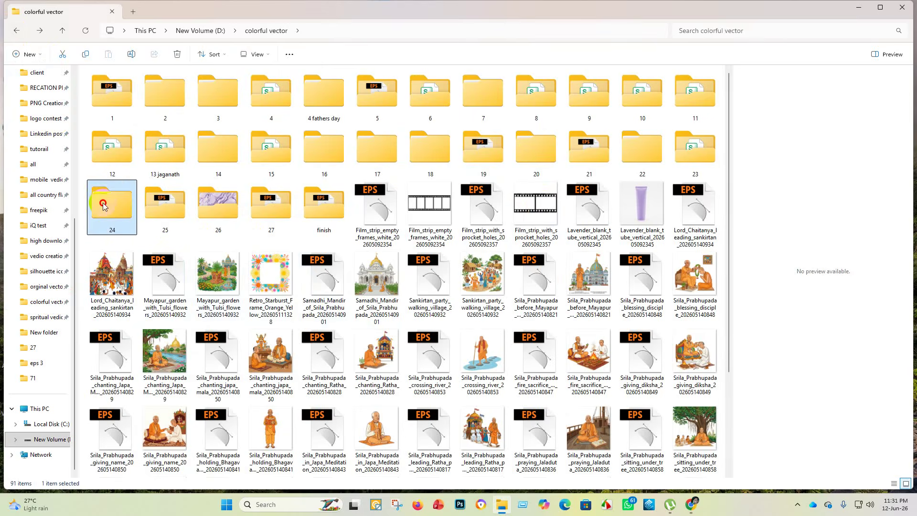
double_click(135, 125)
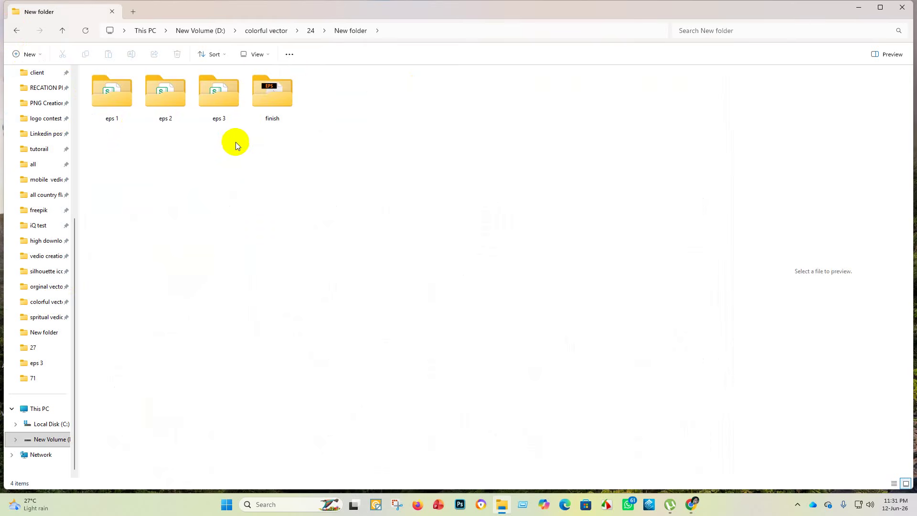
left_click(17, 30)
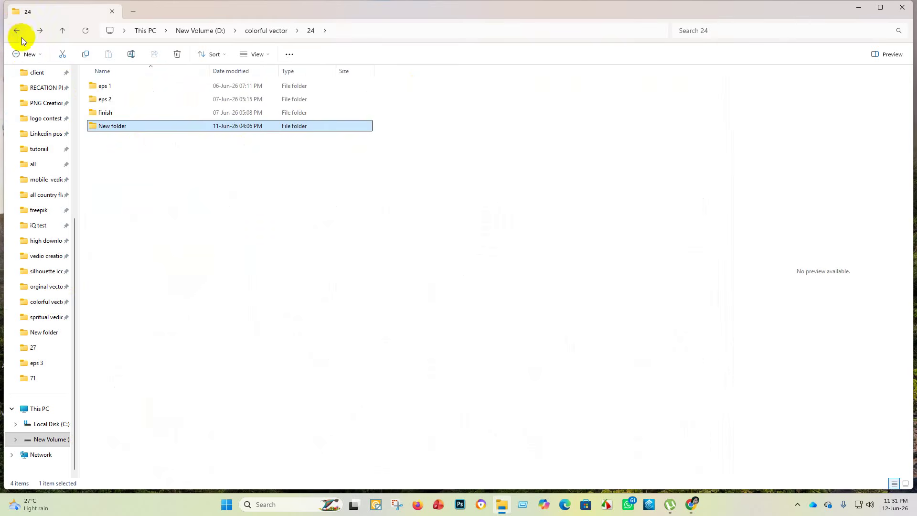
left_click(16, 32)
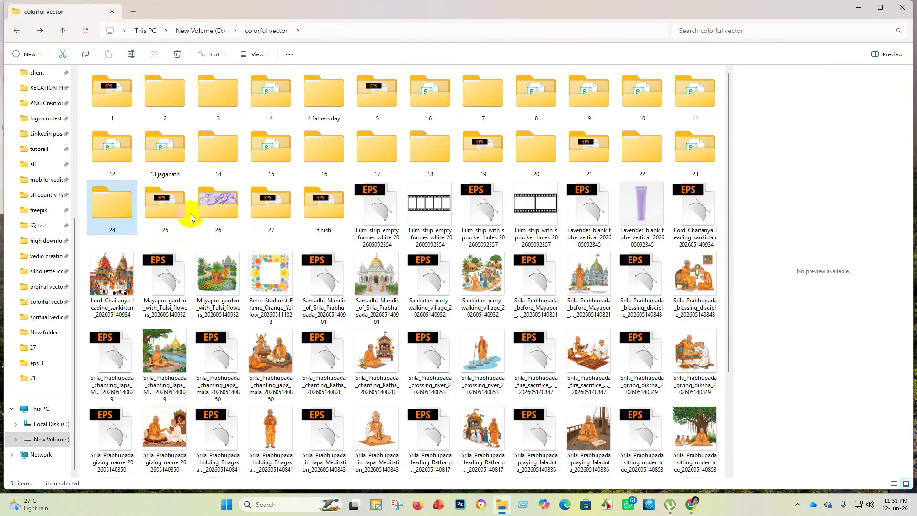
- Check the contents of folders 26, 27 and finish in colorful vector, then open folder 27 again
double_click(218, 206)
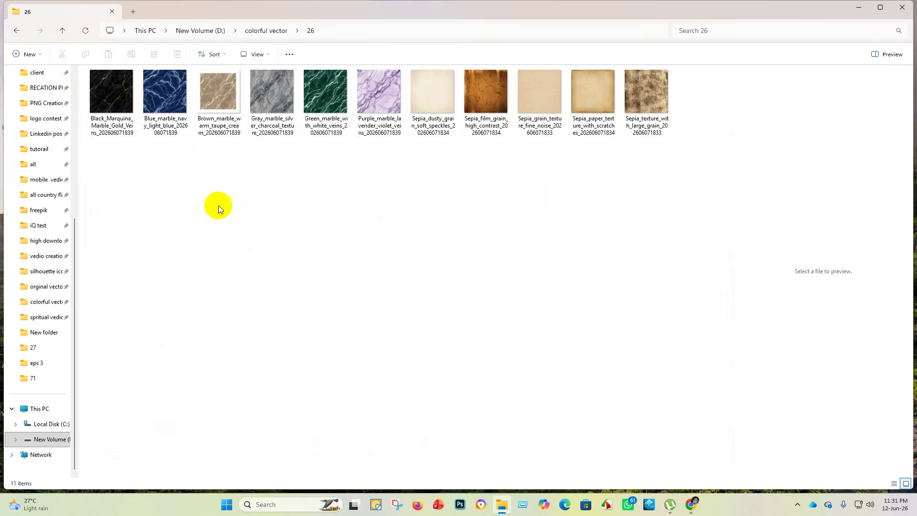
left_click(15, 33)
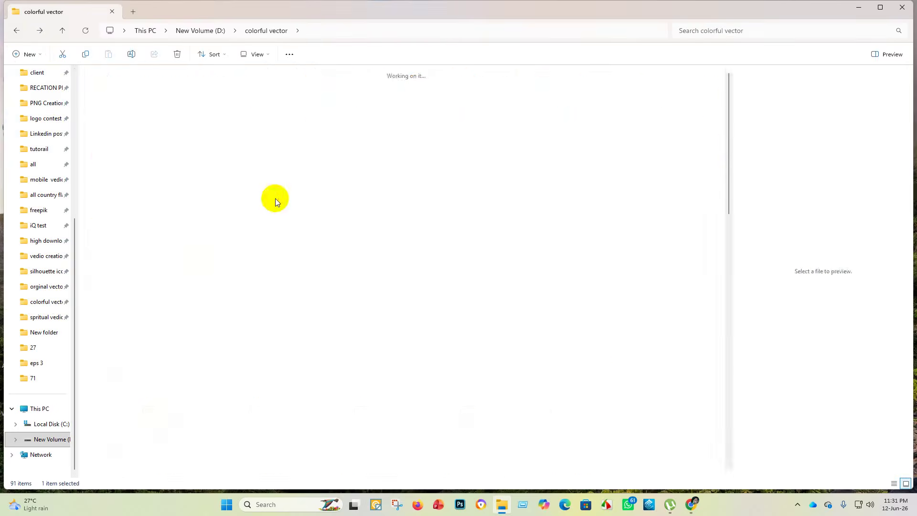
double_click(275, 198)
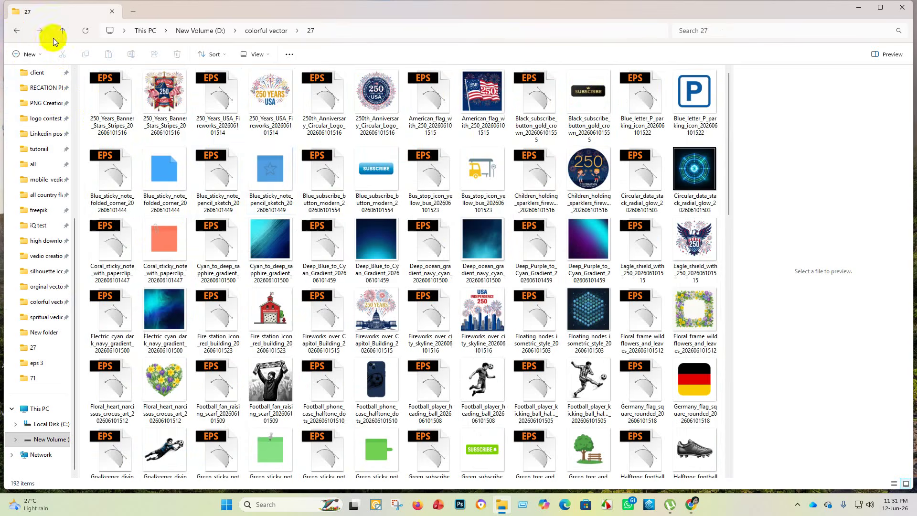
left_click(15, 32)
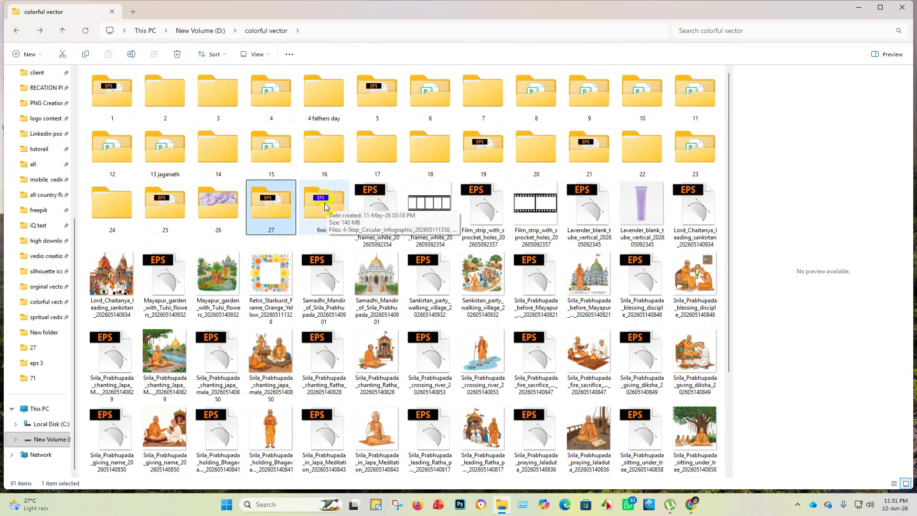
double_click(319, 203)
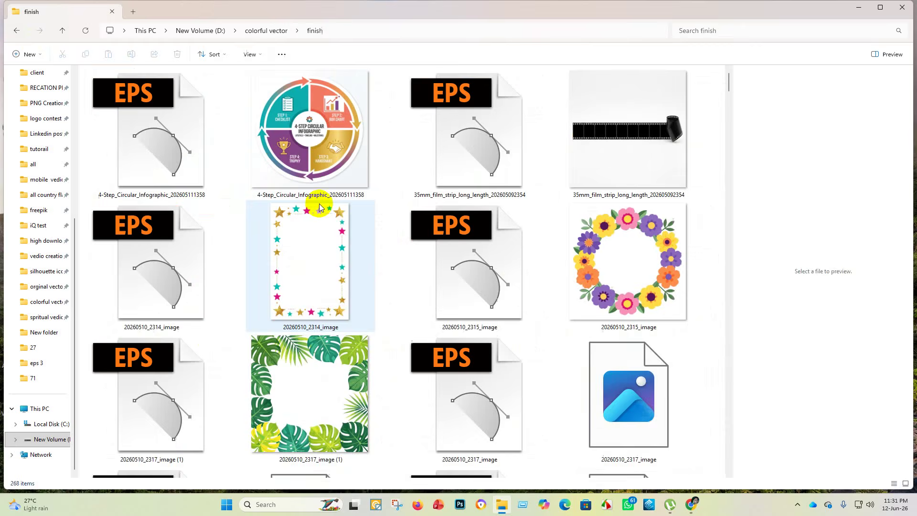
left_click(17, 30)
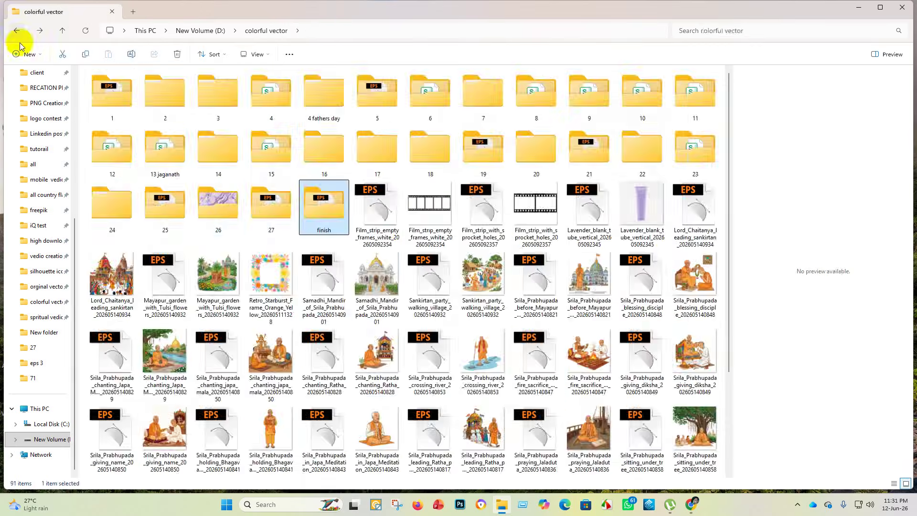
double_click(271, 199)
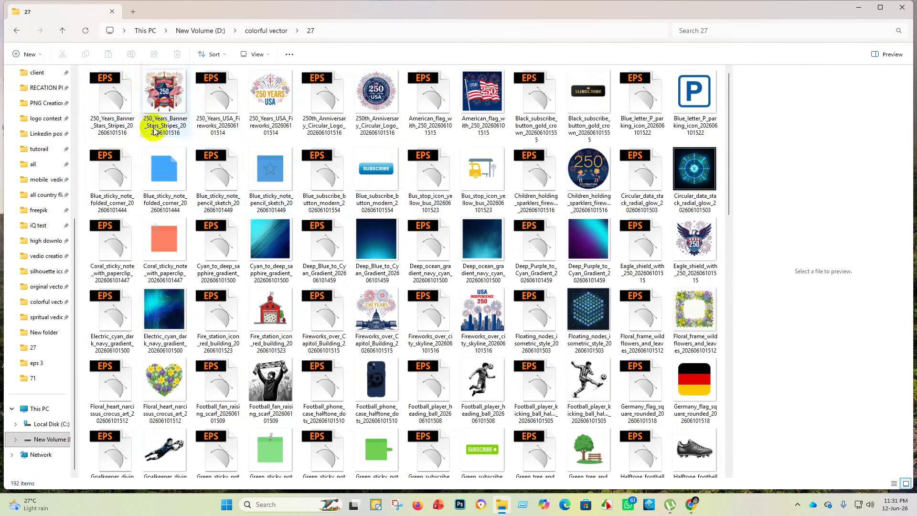
- Look through the artwork in folder 27 and return to the colorful vector folder
scroll(471, 354, "down", 3)
scroll(470, 355, "down", 10)
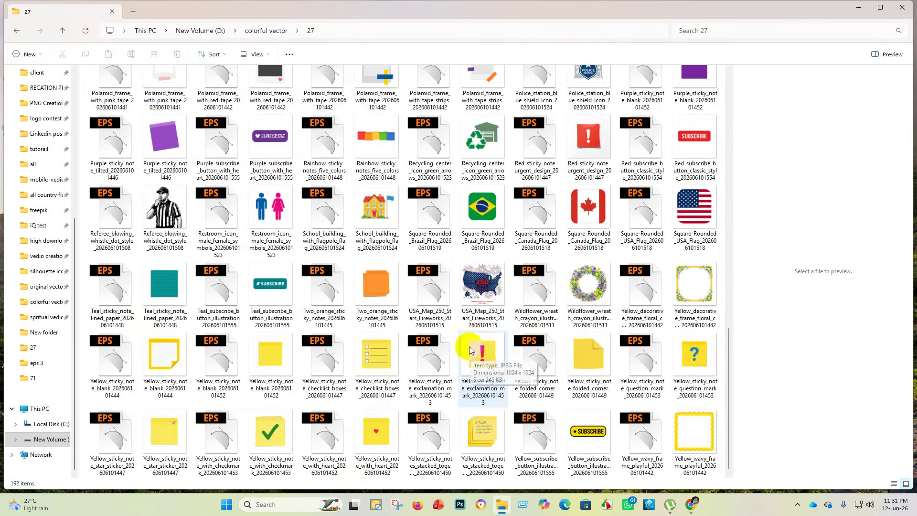
scroll(399, 276, "up", 15)
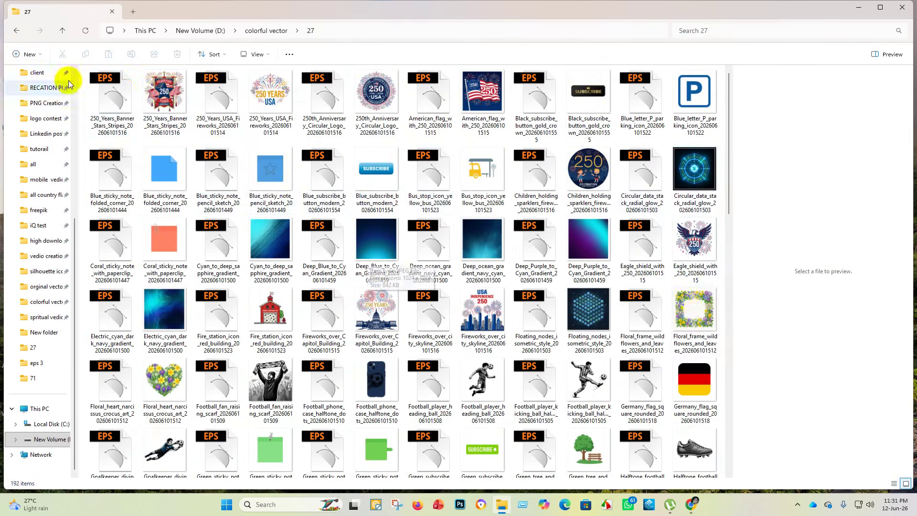
left_click(13, 31)
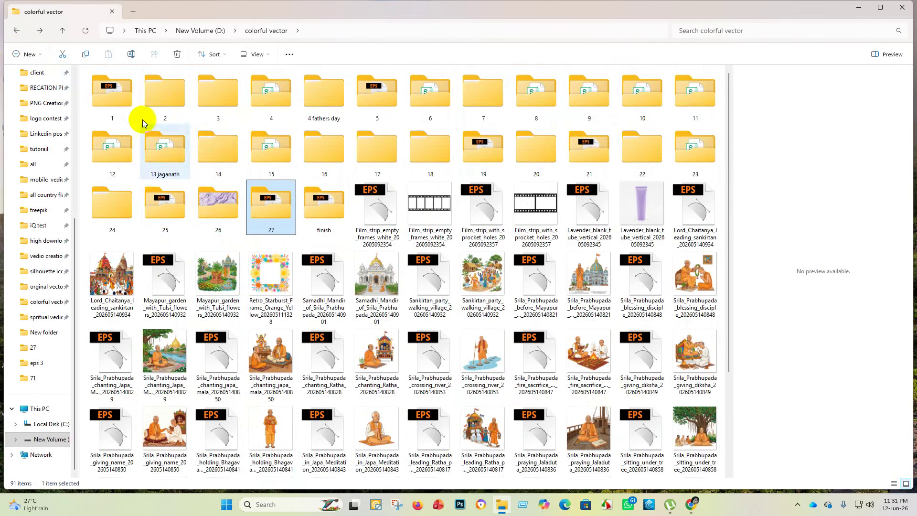
- Open folder 25, show its files as thumbnail icons and look through the EPS and JPEG artwork
double_click(164, 199)
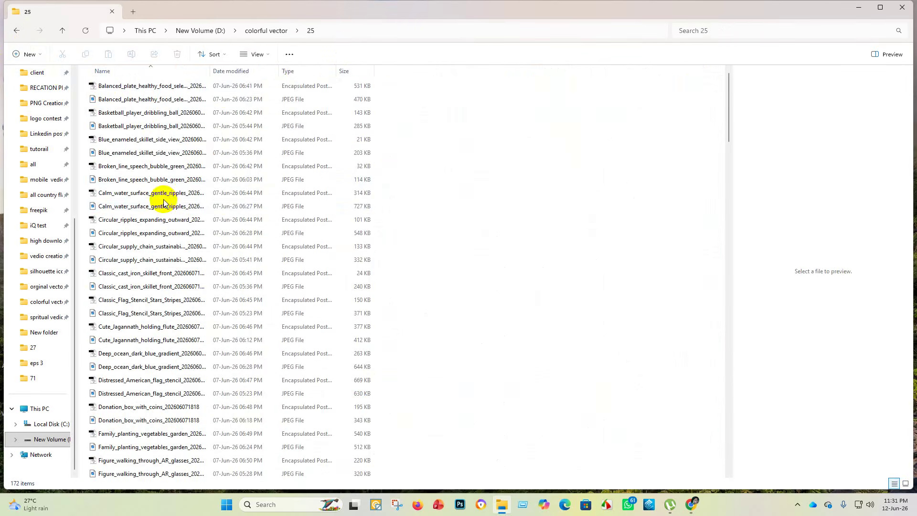
left_click(261, 55)
left_click(261, 91)
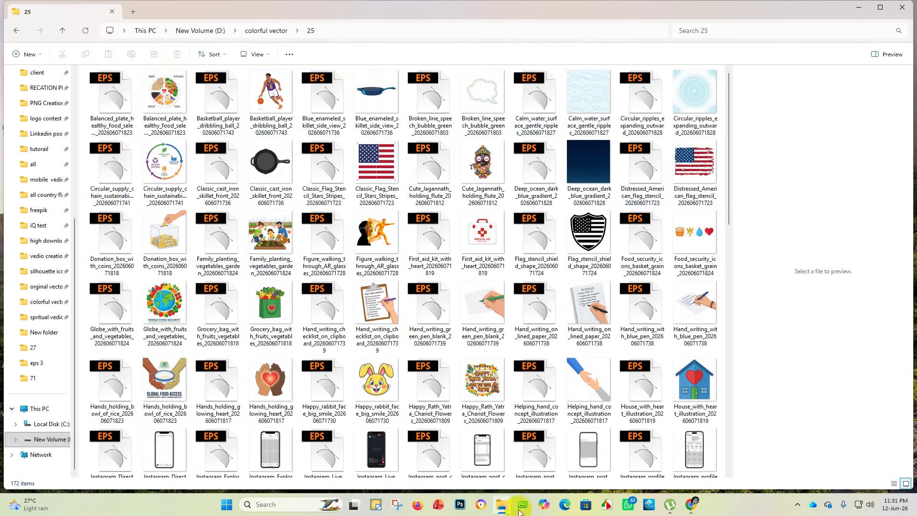
scroll(327, 329, "down", 10)
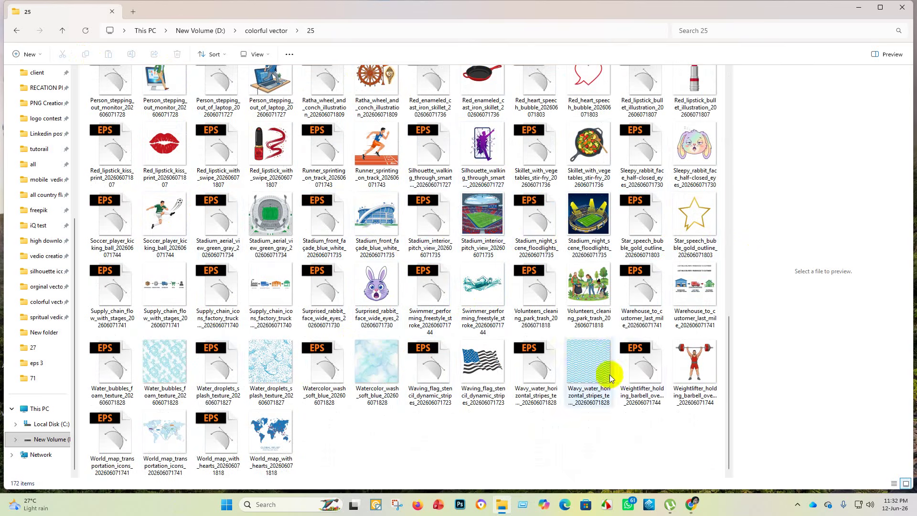
scroll(286, 307, "up", 5)
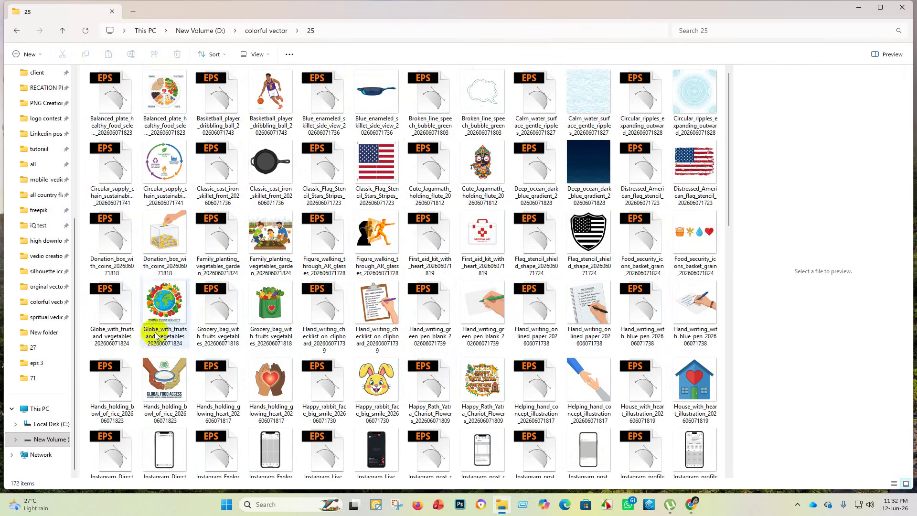
scroll(373, 288, "down", 5)
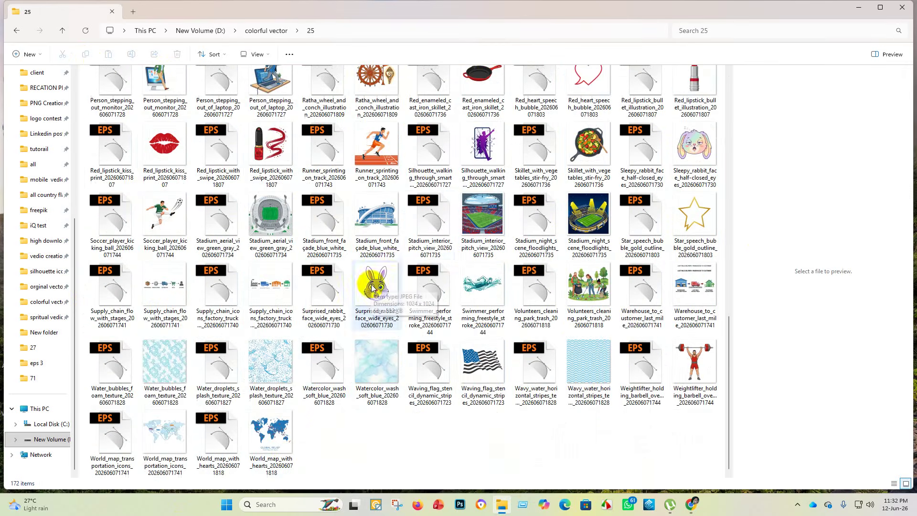
scroll(243, 452, "up", 5)
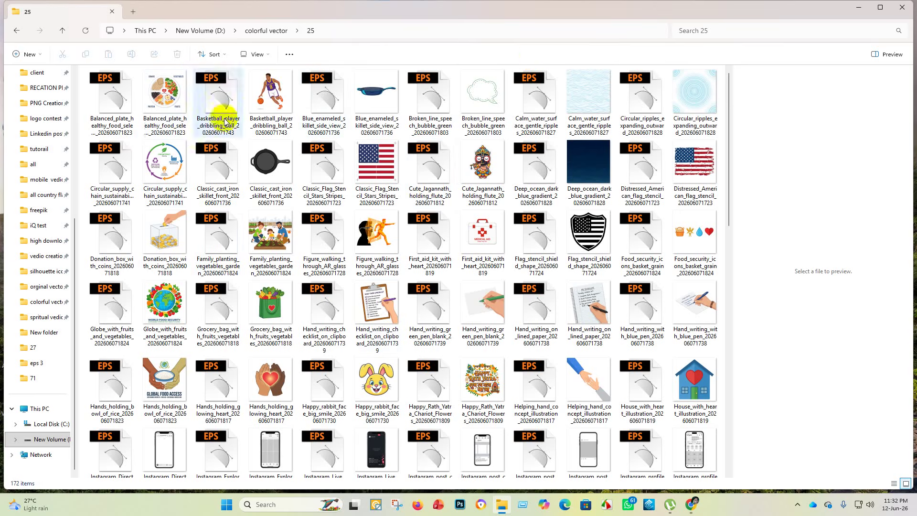
- Create a folder named "eps 1" inside folder 25
right_click(82, 89)
mouse_move(108, 147)
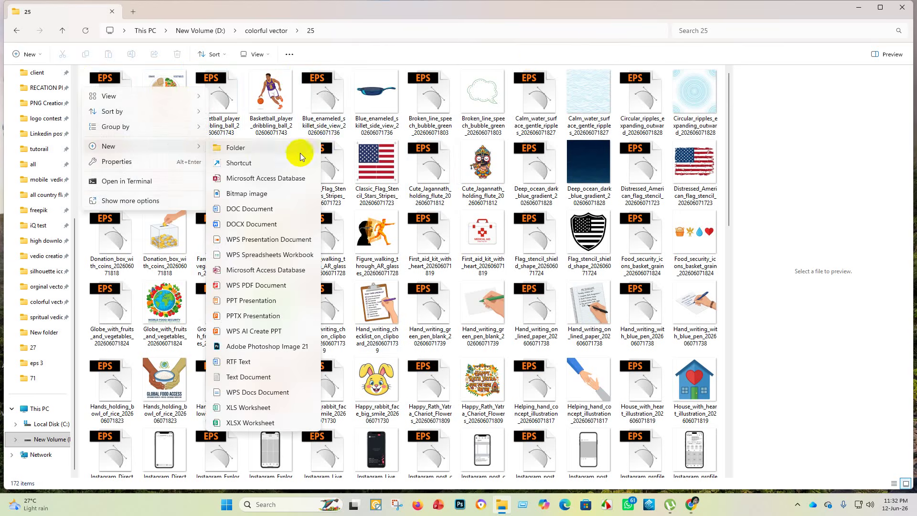
left_click(256, 149)
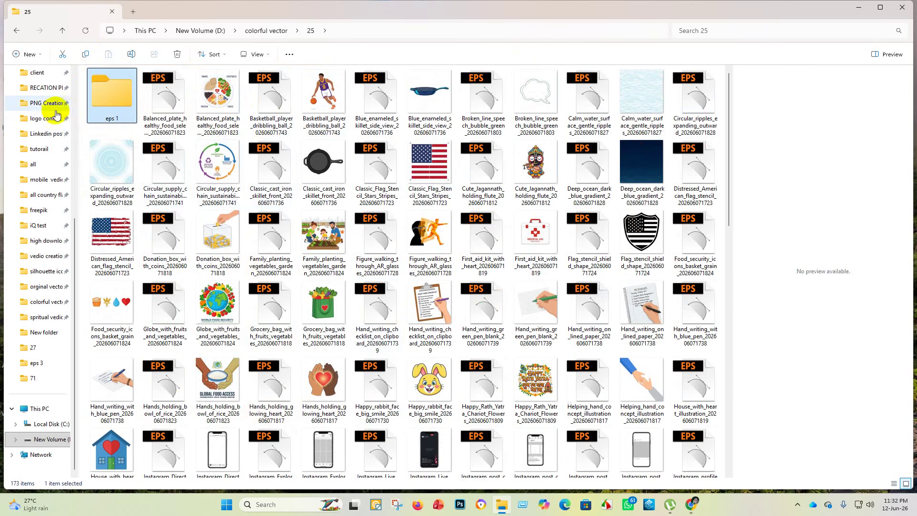
- Create another folder inside folder 25 and name it "finish"
right_click(123, 132)
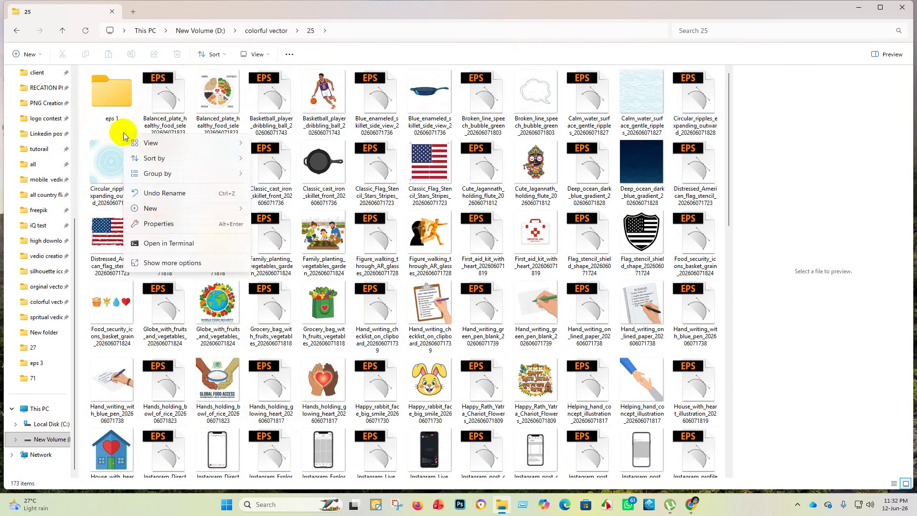
mouse_move(151, 208)
left_click(293, 10)
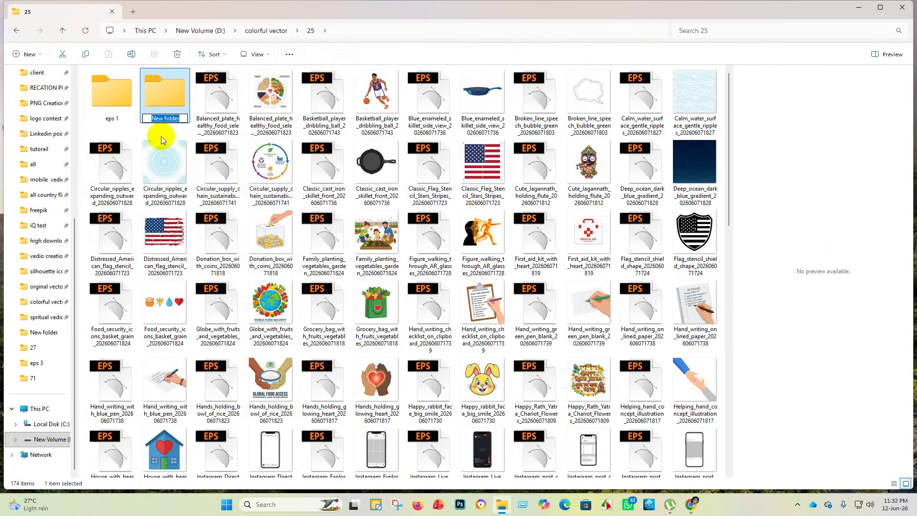
left_click_drag(181, 118, 126, 126)
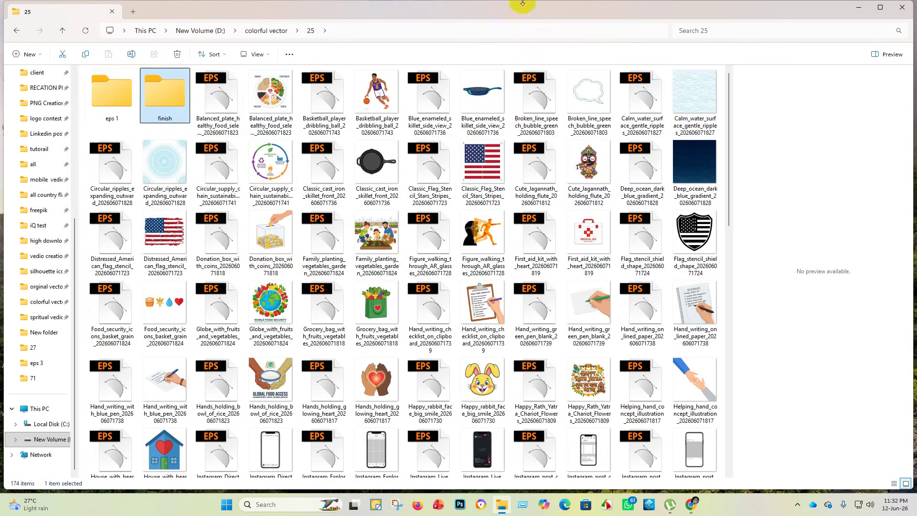
- Open the Blue_enameled_skillet_side_view EPS file in Illustrator and enlarge the skillet group to nearly the artboard's width
left_click(440, 99)
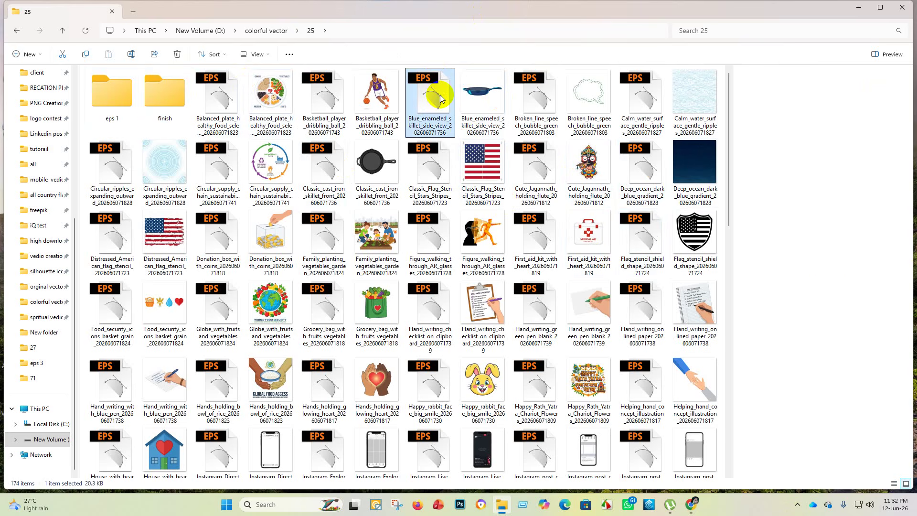
double_click(441, 98)
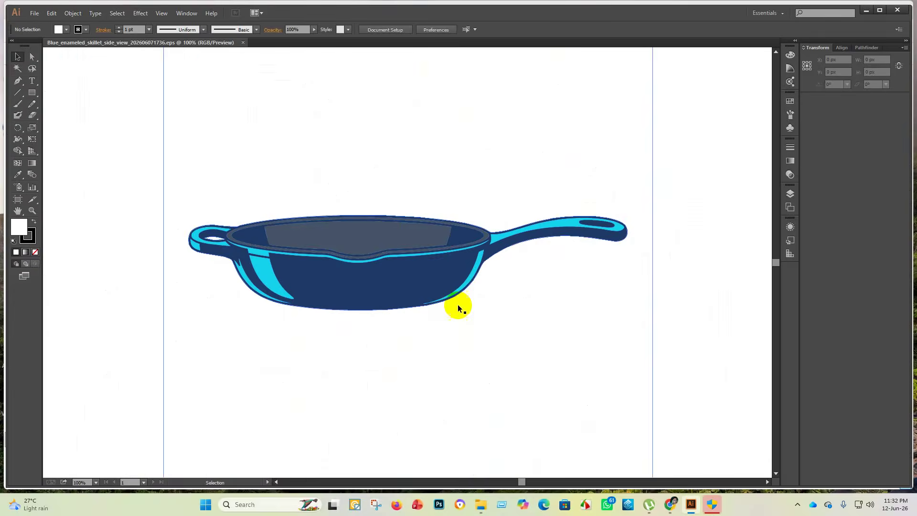
key("ctrl+minus")
key("ctrl+minus")
key("ctrl+minus")
key("ctrl+minus")
key("ctrl+minus")
key("ctrl+minus")
left_click(401, 299)
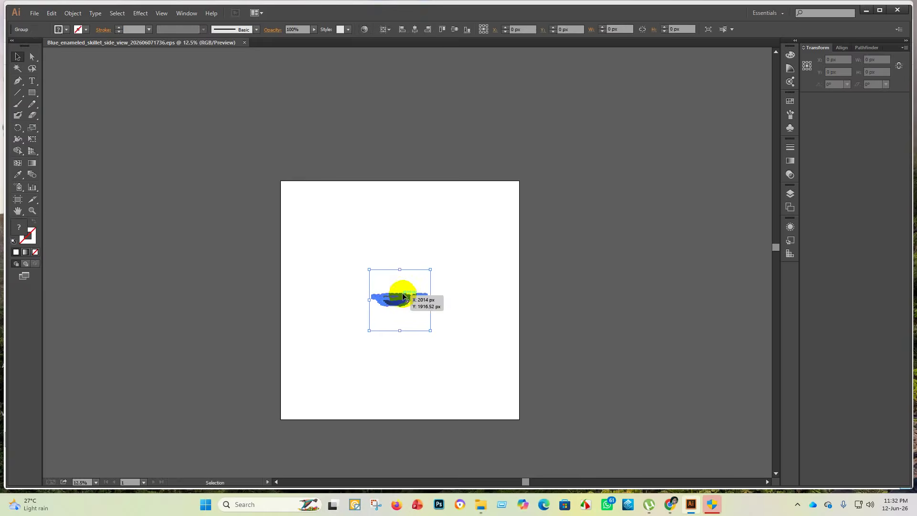
left_click_drag(400, 270, 430, 108)
left_click(640, 225)
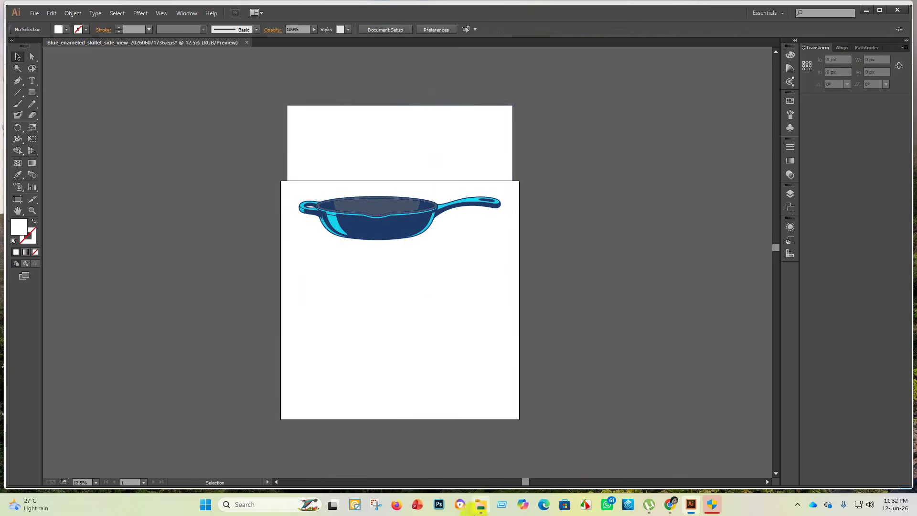
- Switch to File Explorer, check the Sutterstock vactor folder's contents, and minimize the window to return to Illustrator
mouse_move(481, 504)
left_click(456, 439)
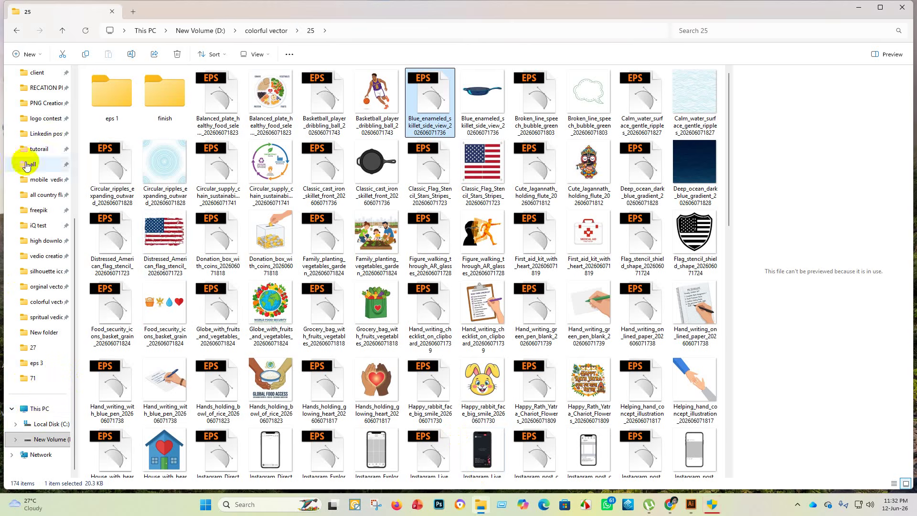
scroll(44, 191, "up", 5)
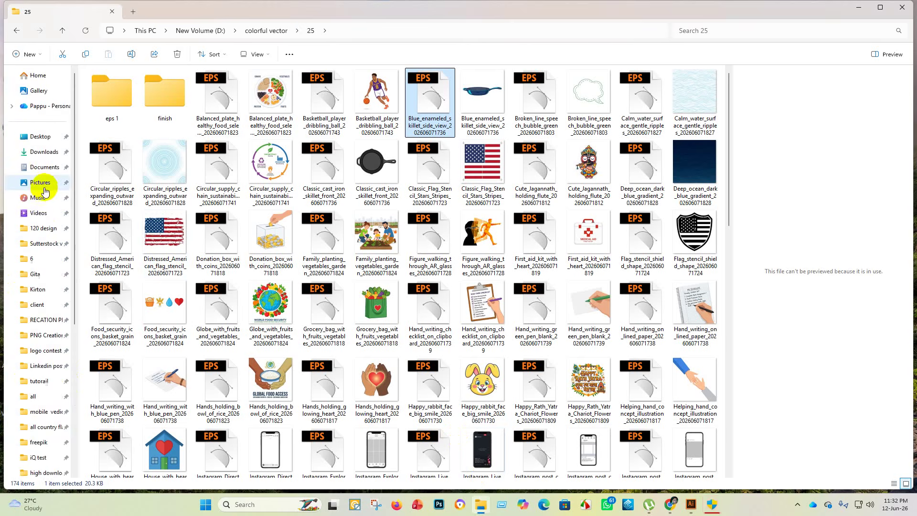
left_click(53, 245)
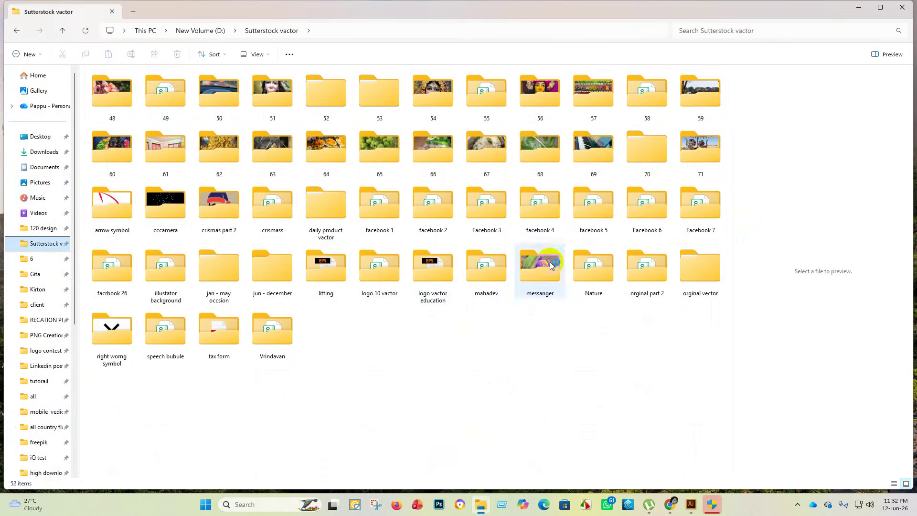
left_click(855, 13)
- Ungroup the enlarged skillet artwork and deselect it
left_click(433, 294)
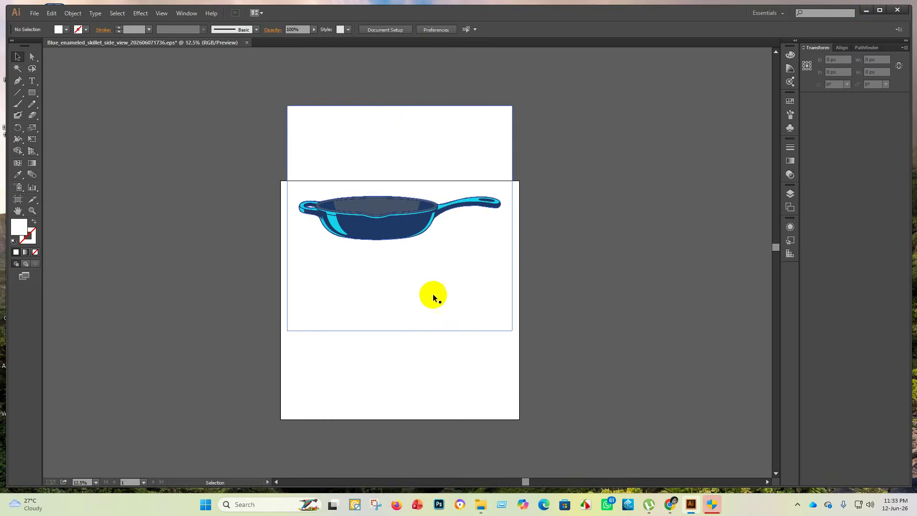
right_click(415, 134)
left_click(444, 189)
left_click(633, 196)
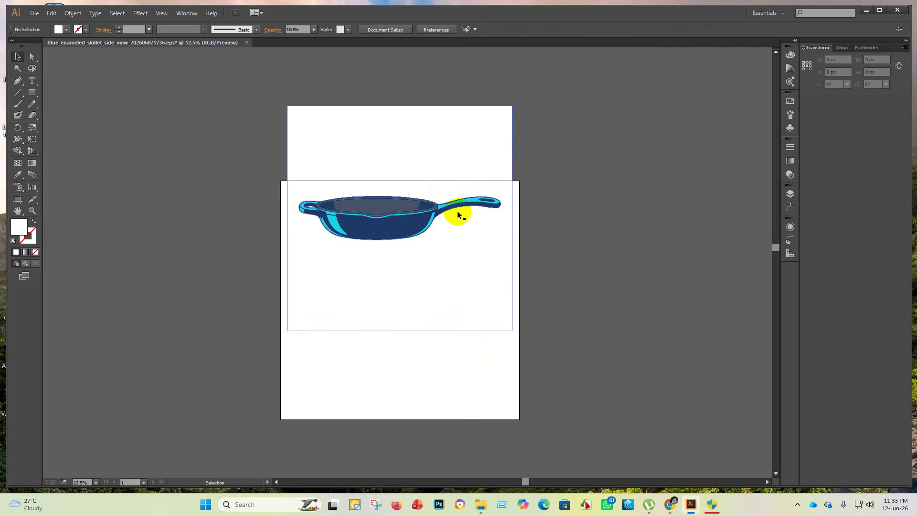
scroll(427, 201, "down", 1)
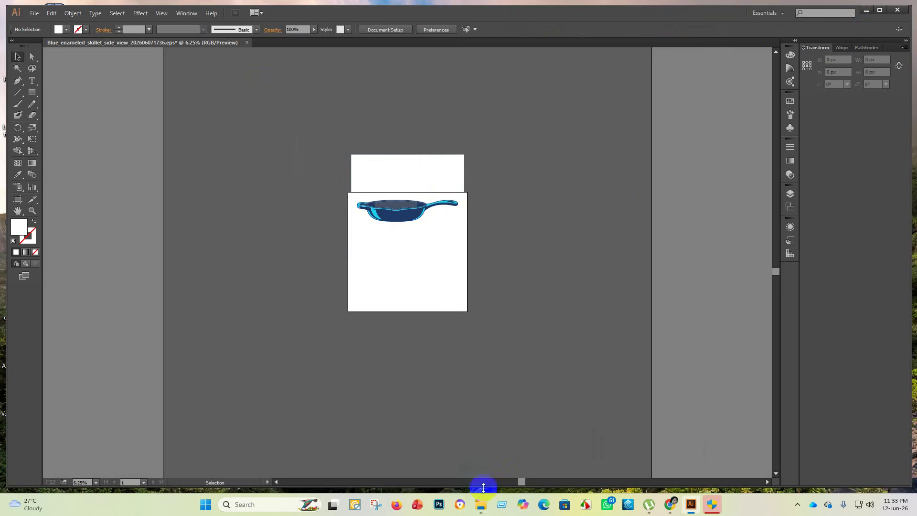
- Switch to Edge, open the Shutterstock contributor login page and fill in the account's saved e-mail
left_click(544, 505)
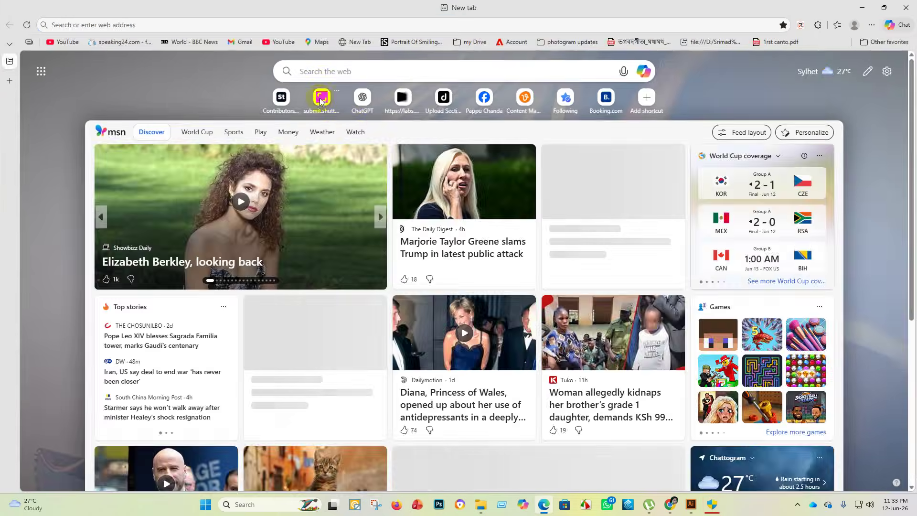
left_click(322, 99)
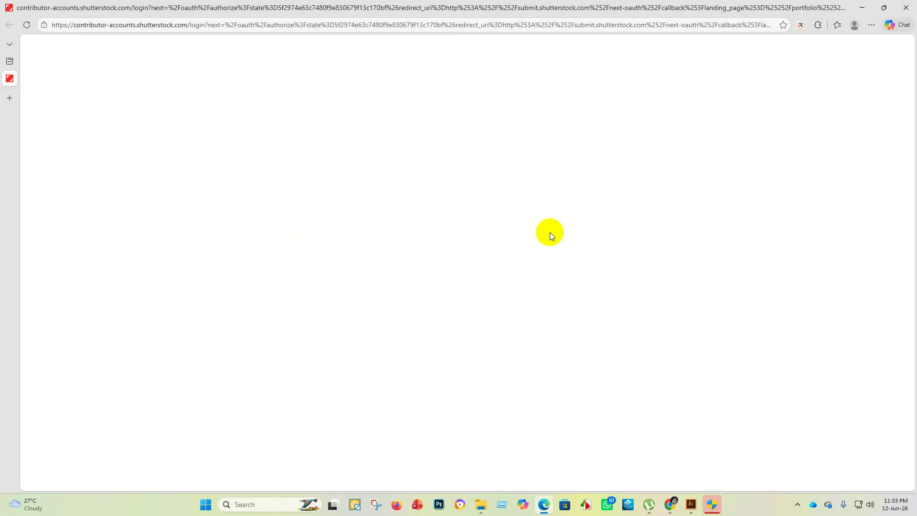
left_click(431, 209)
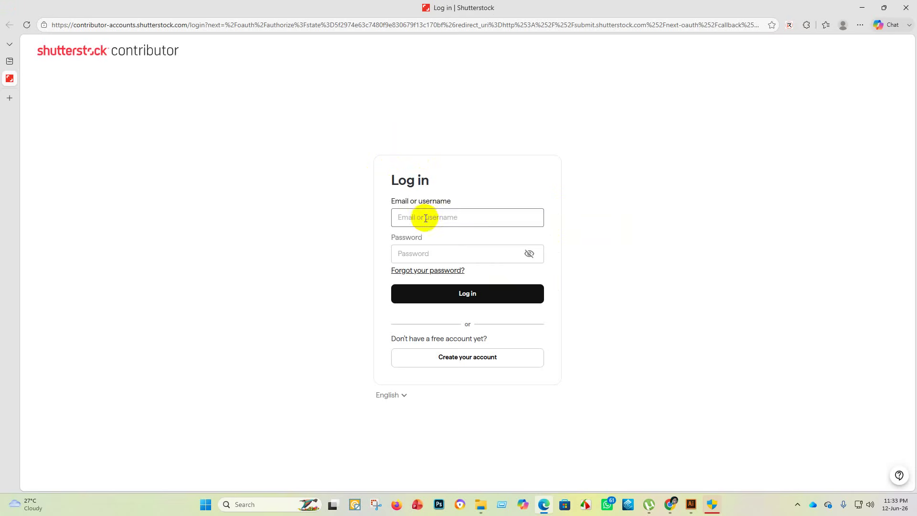
left_click(420, 219)
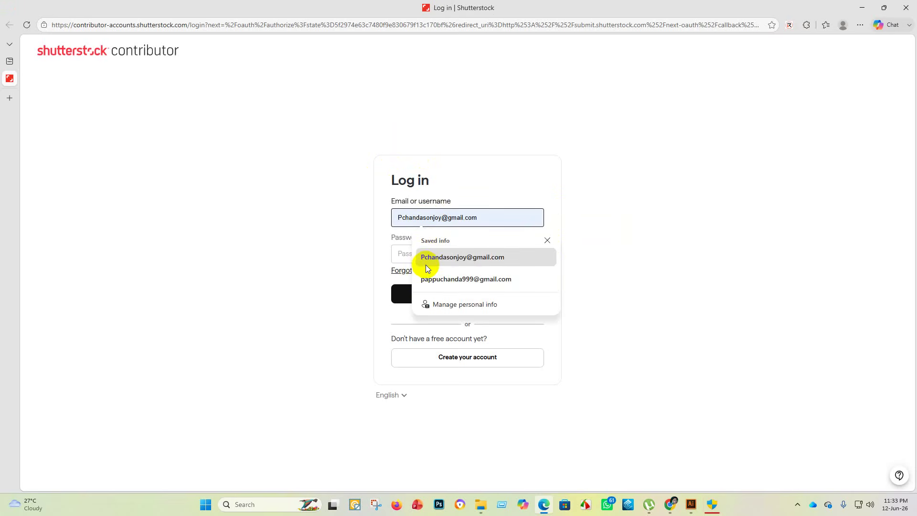
left_click(437, 280)
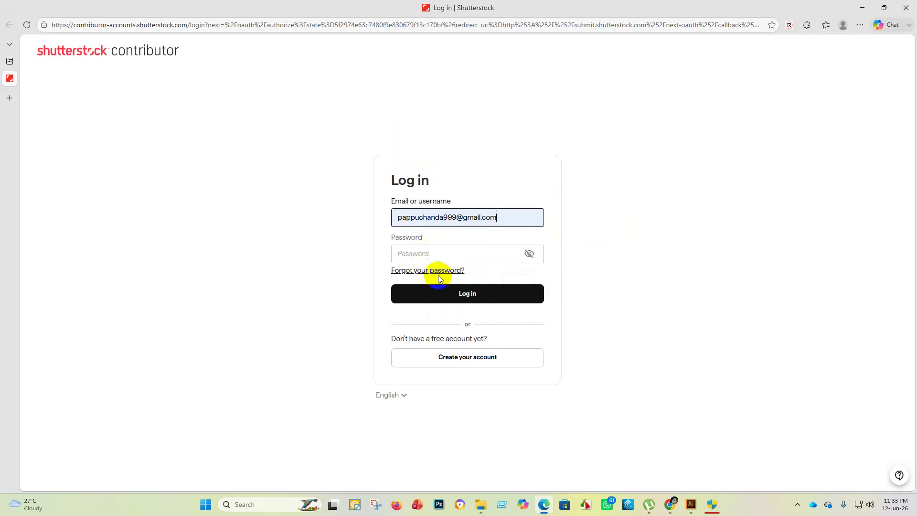
left_click(421, 253)
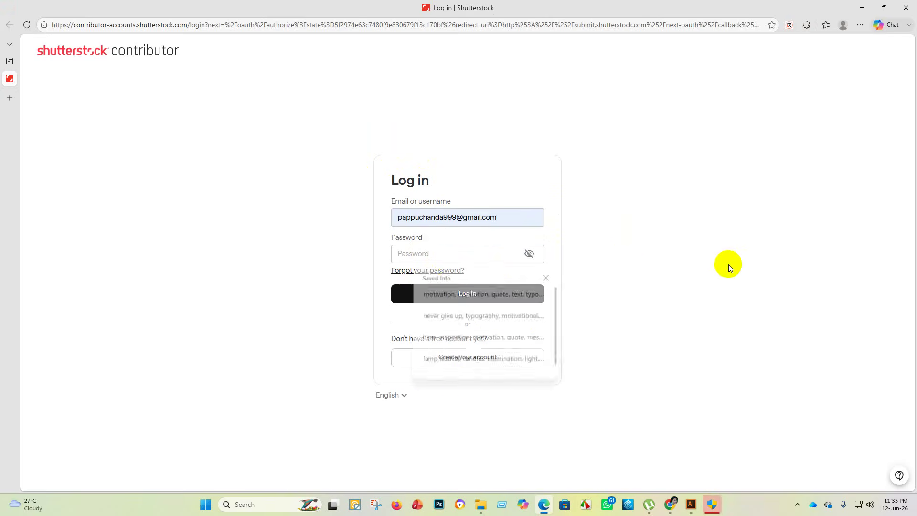
left_click(728, 264)
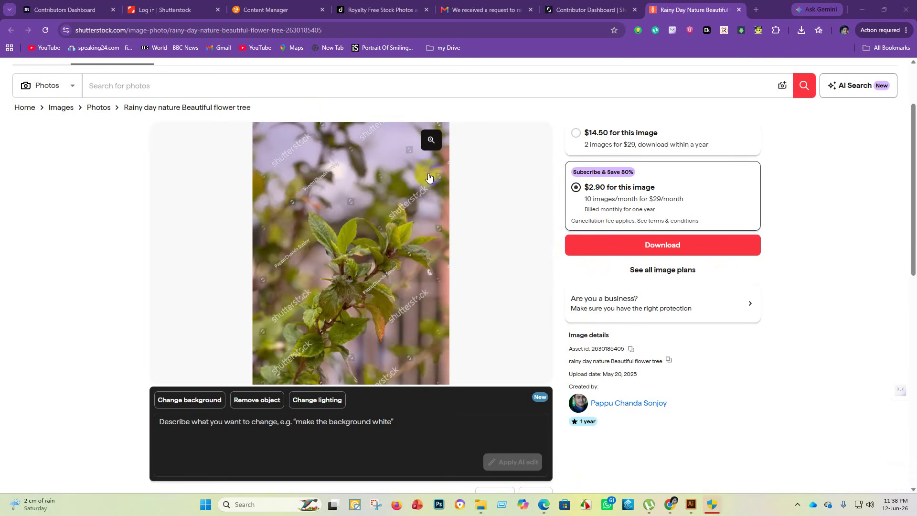
- Bring up the Shutterstock Contributor Dashboard in Chrome and review its portfolio status, earnings and latest downloads sections
left_click(617, 5)
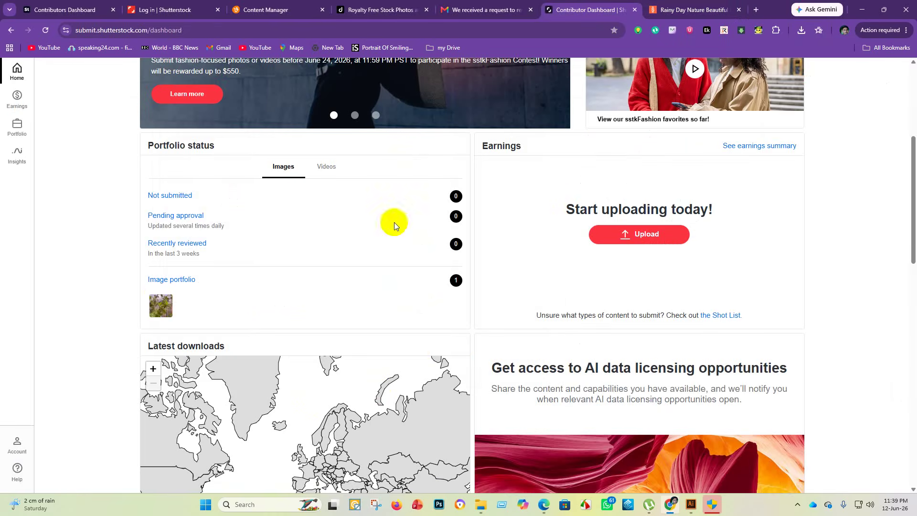
scroll(759, 299, "up", 5)
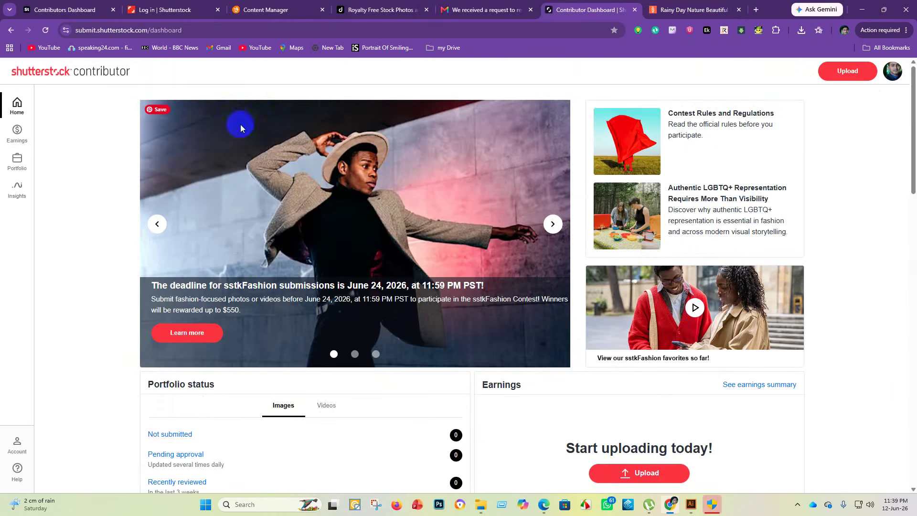
scroll(276, 281, "down", 7)
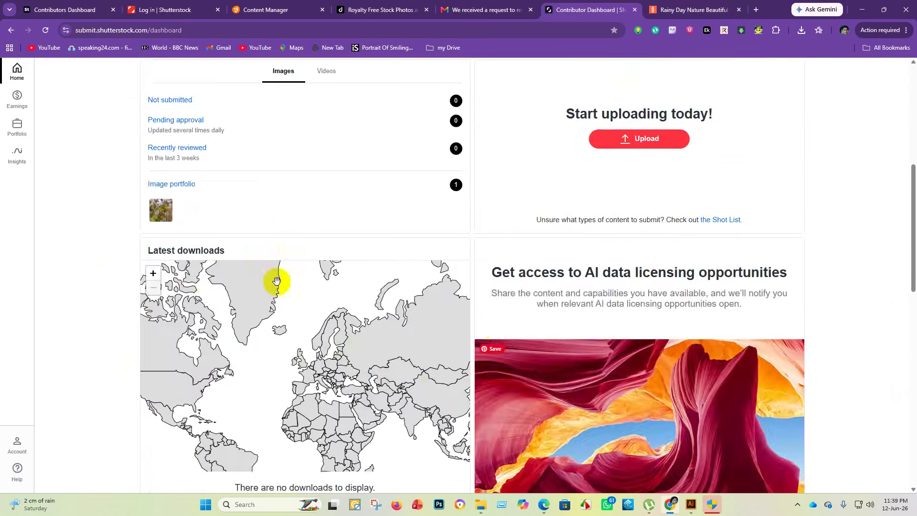
scroll(466, 302, "down", 6)
scroll(362, 293, "up", 13)
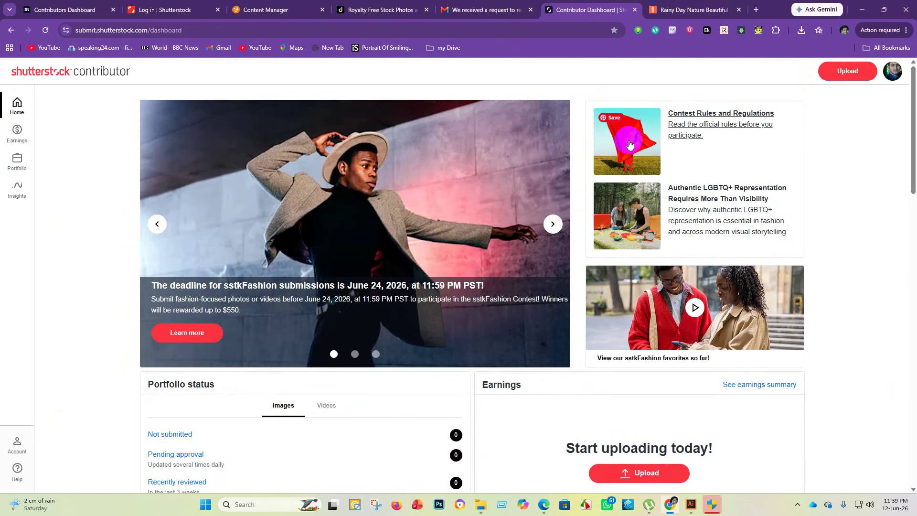
- Create a bookmark folder named sutter stock new account and save the current Contributor Dashboard page in it
left_click(818, 30)
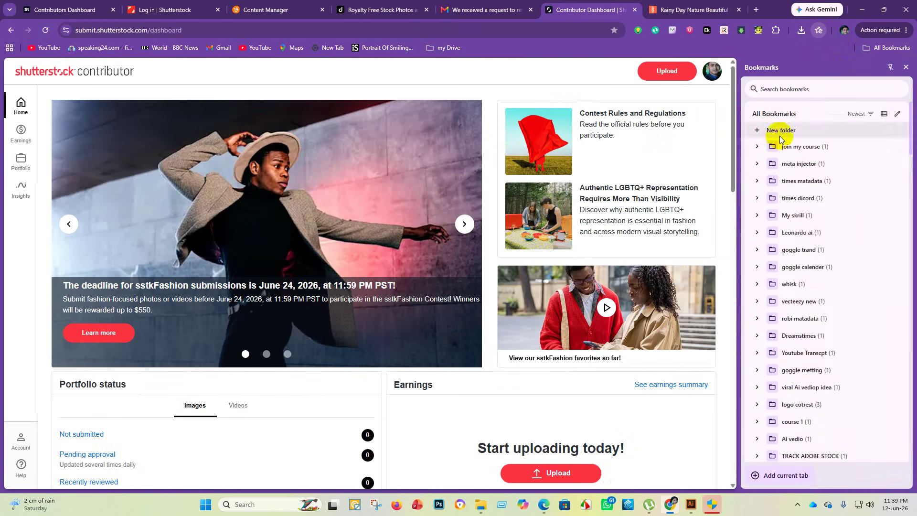
left_click(779, 138)
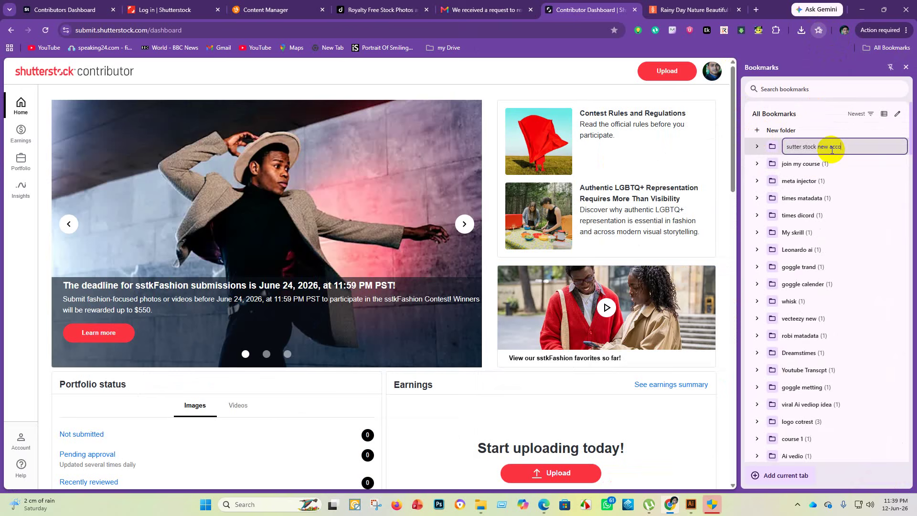
key("Return")
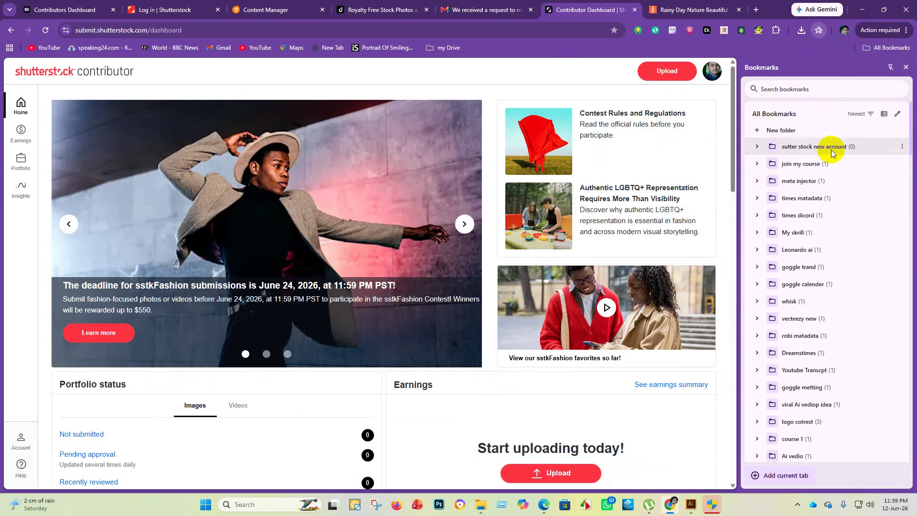
left_click(863, 146)
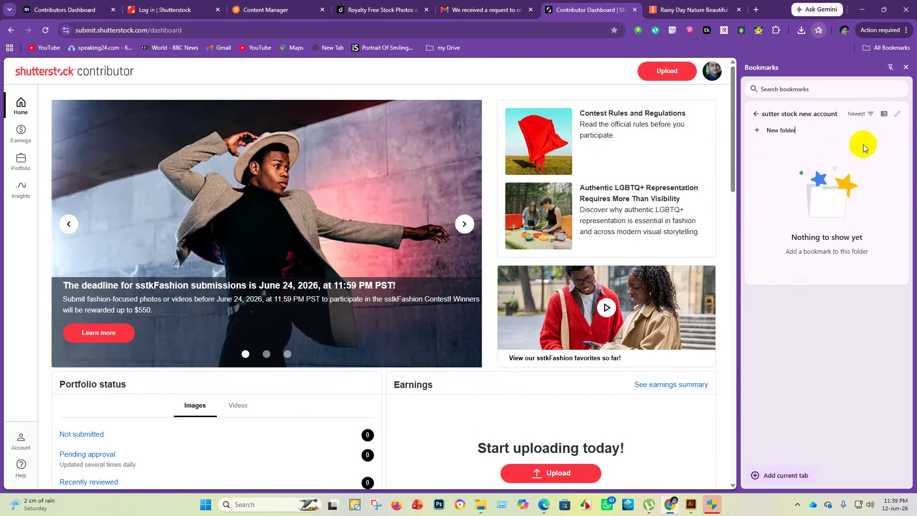
left_click(784, 474)
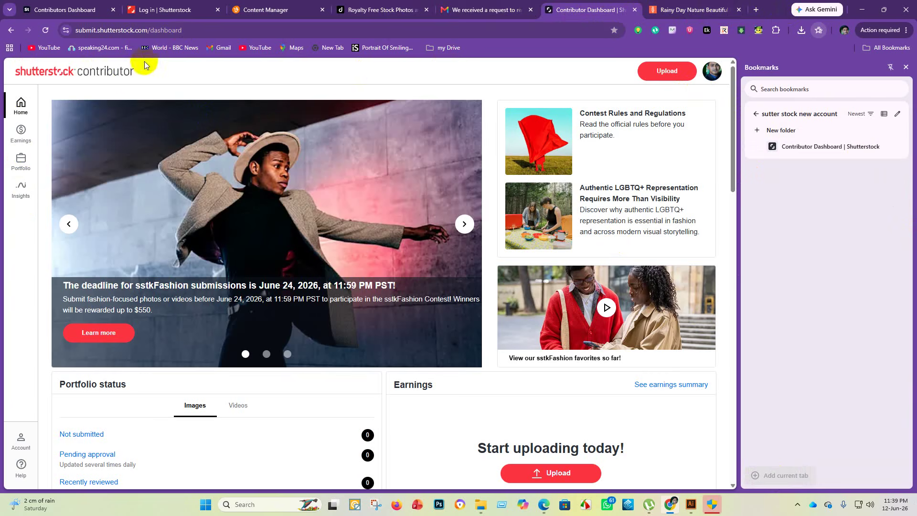
- Copy the dashboard's web address and remove the My Behance account shortcut from a new tab page
left_click(187, 29)
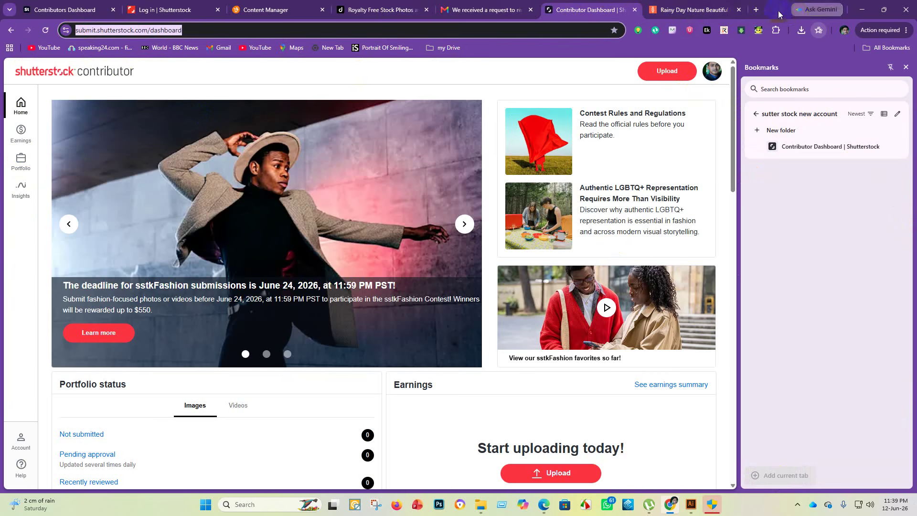
left_click(756, 10)
mouse_move(507, 245)
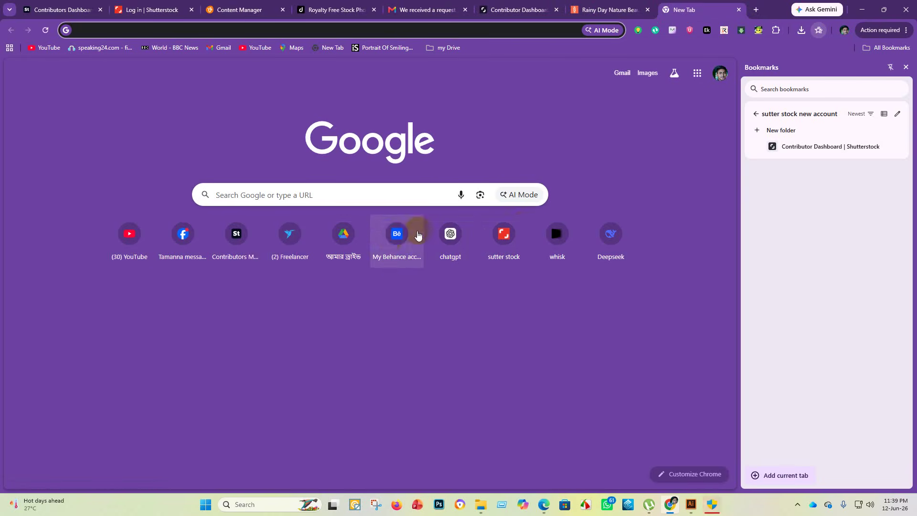
left_click(414, 227)
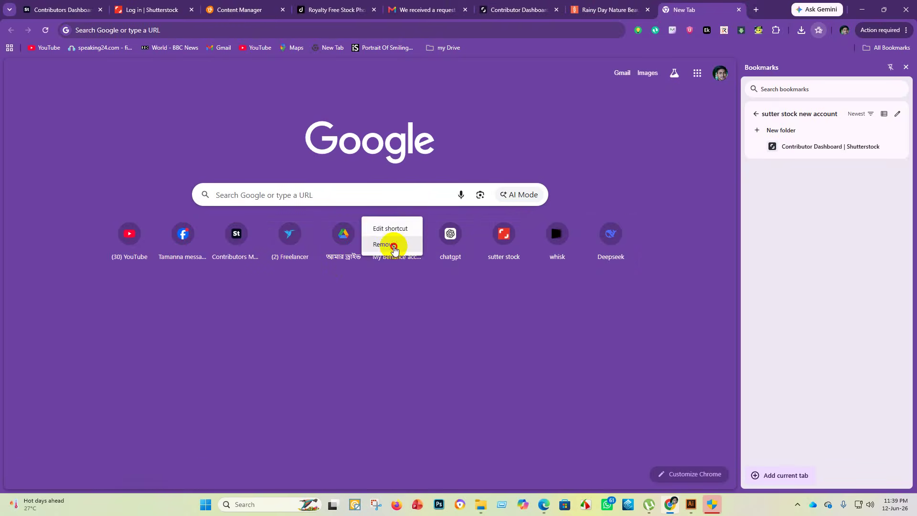
left_click(394, 249)
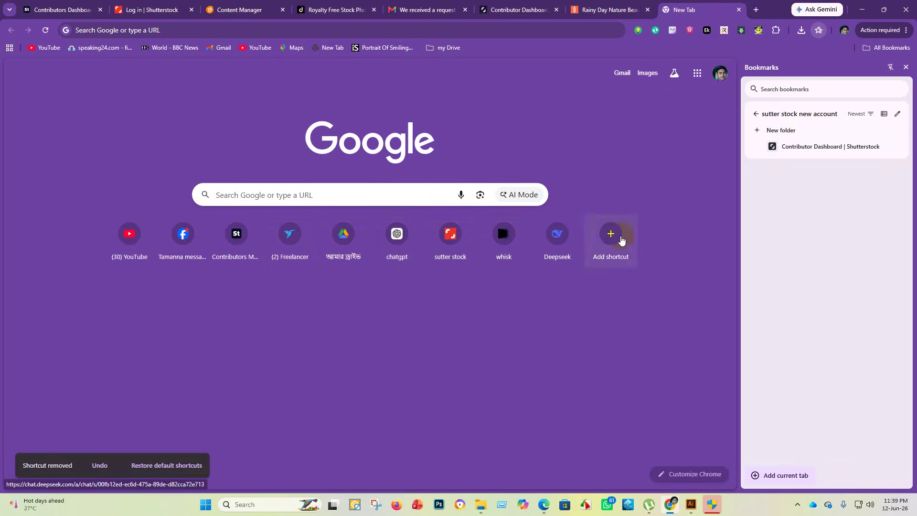
left_click(611, 235)
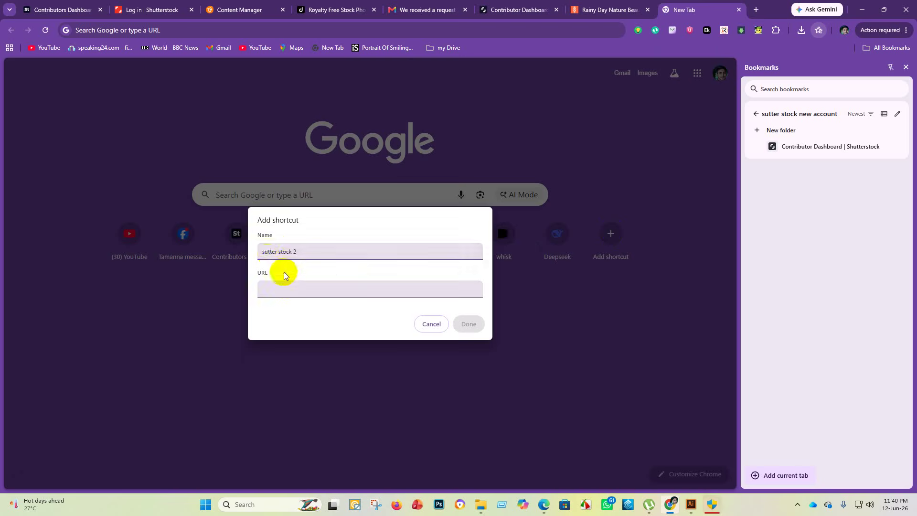
left_click(281, 291)
type("https://contributor.shutterstock.com/dashboard")
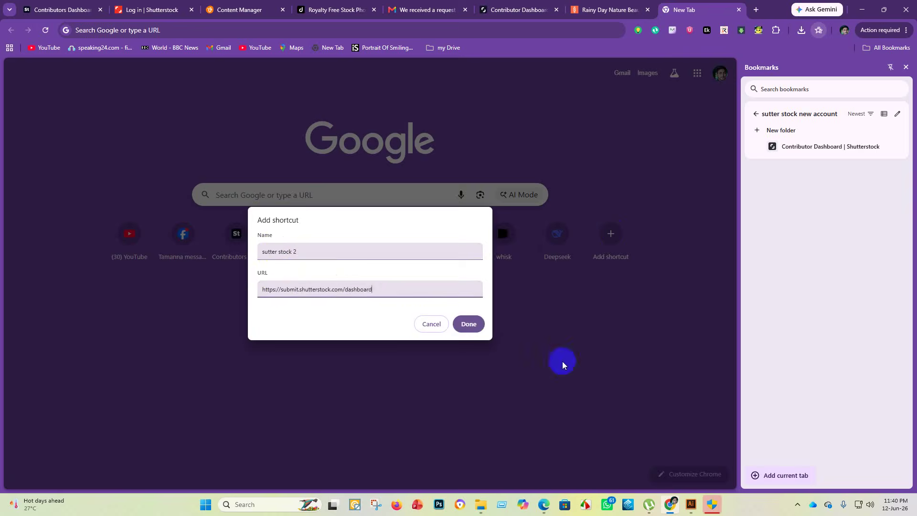
left_click(471, 323)
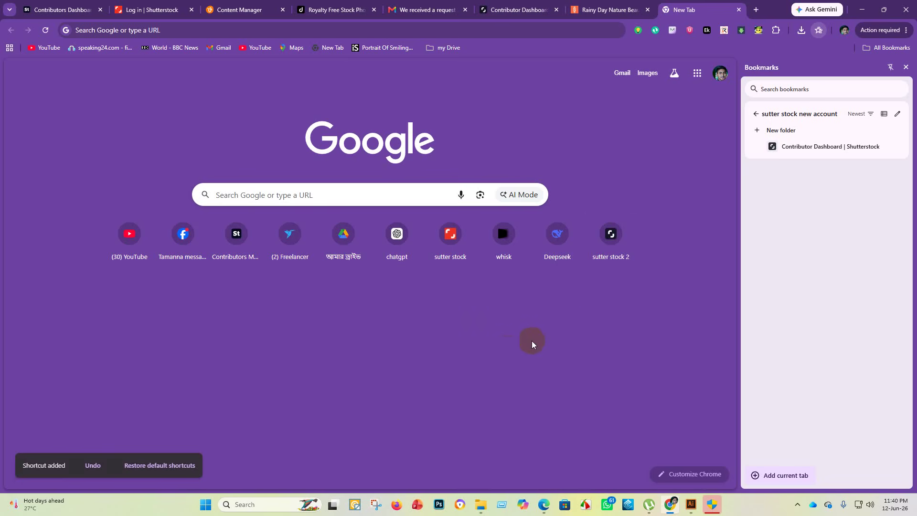
left_click(613, 237)
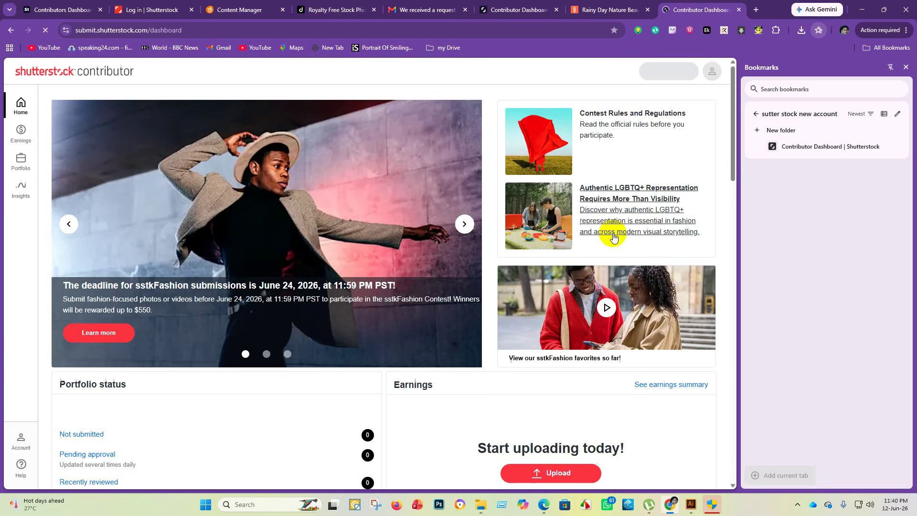
left_click(906, 70)
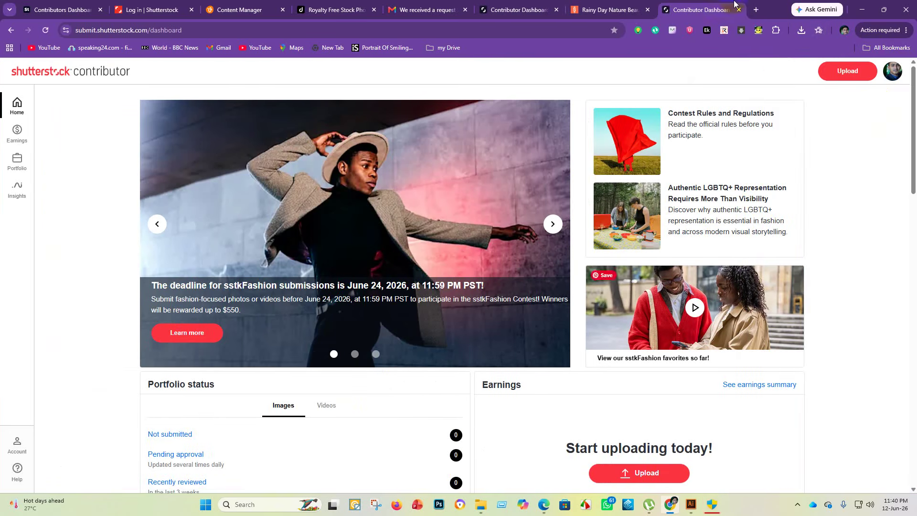
- Open the asset upload window and check folder 71 for uploadable files, leaving the file chooser without a selection
left_click(844, 71)
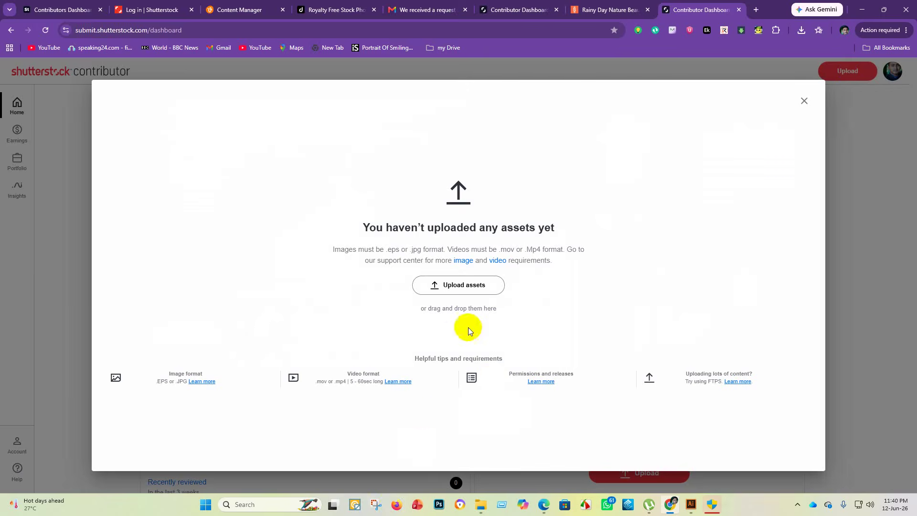
left_click(463, 285)
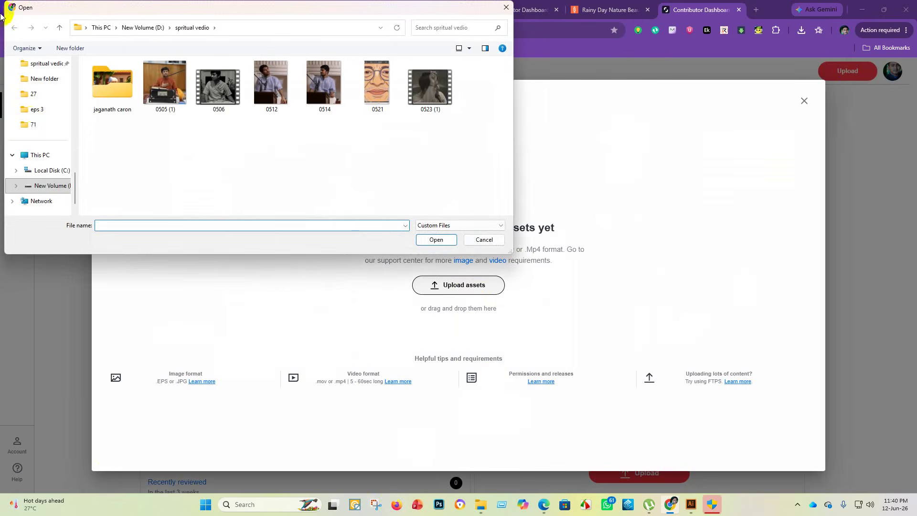
left_click(38, 124)
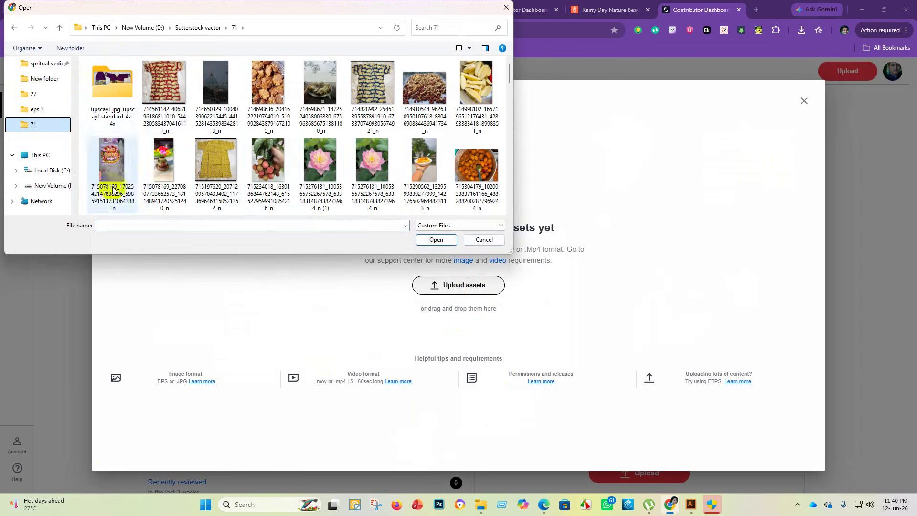
left_click(486, 240)
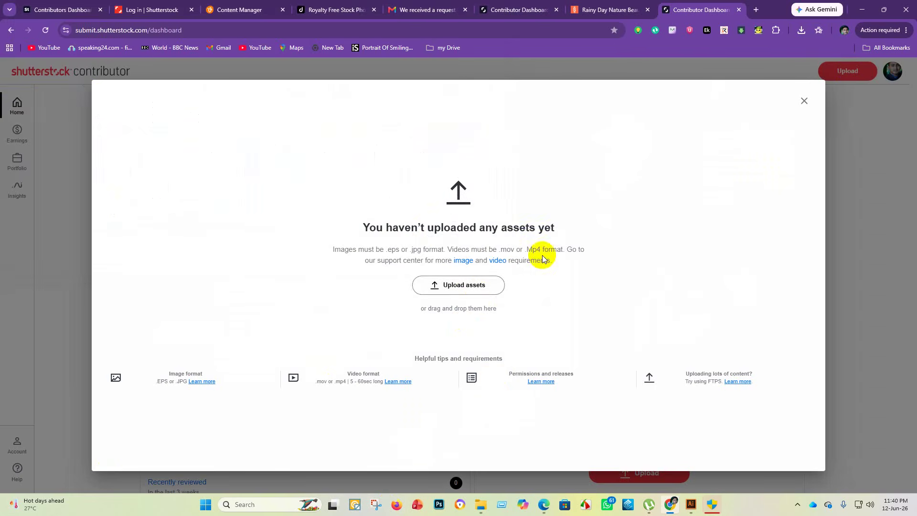
- Reopen the file chooser for uploading assets and browse to the Sutterstock vactor folder
left_click(461, 286)
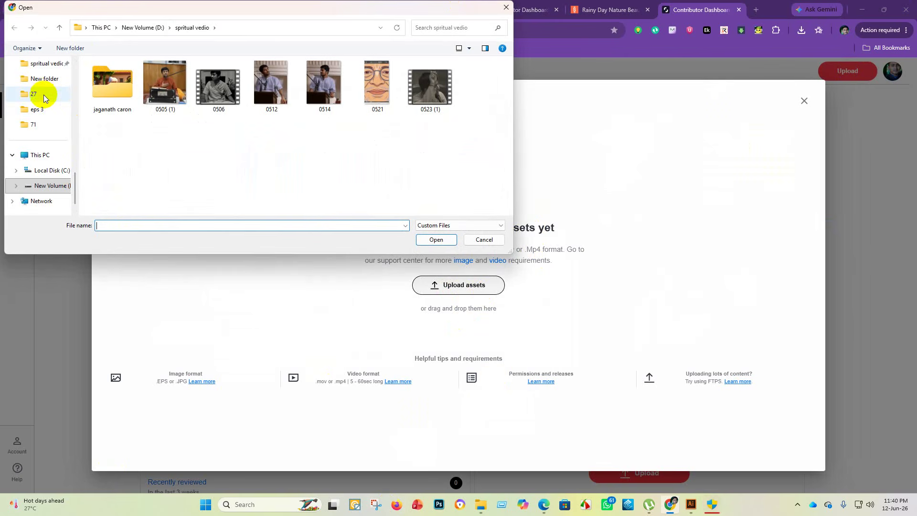
scroll(44, 94, "up", 6)
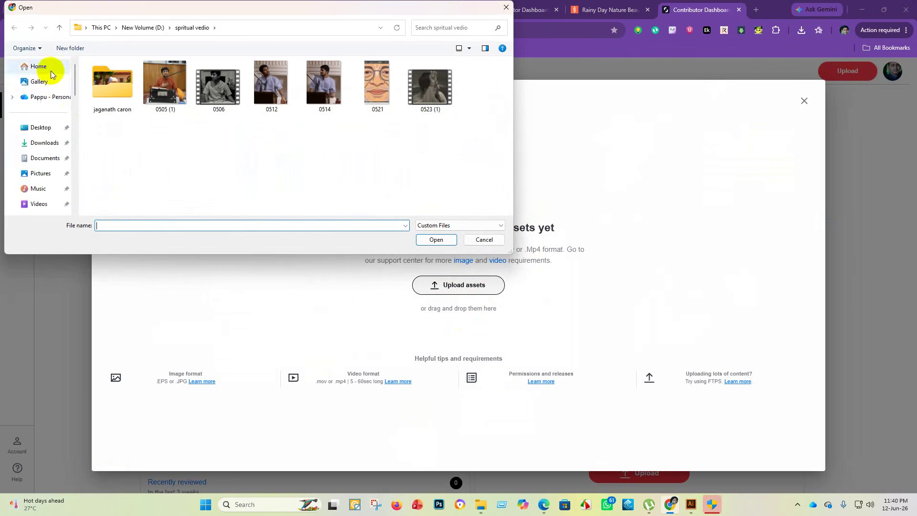
scroll(39, 124, "down", 4)
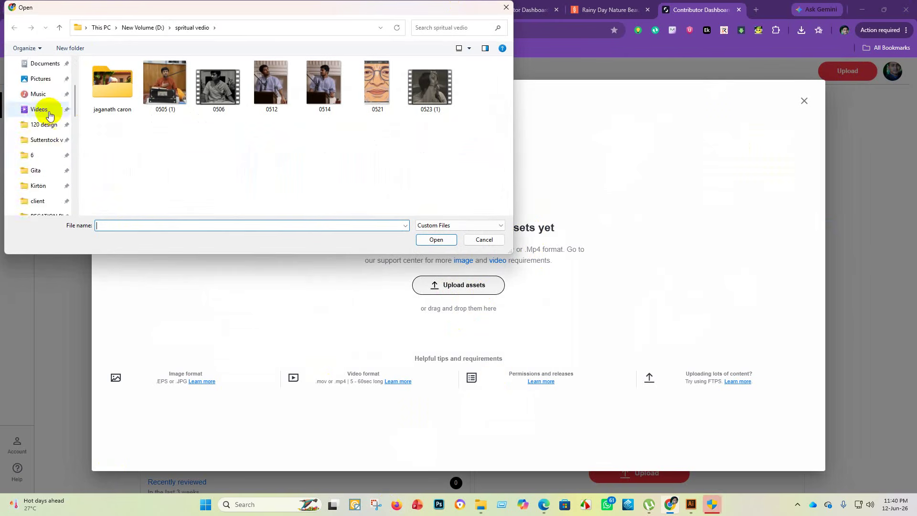
scroll(26, 190, "up", 4)
scroll(41, 158, "down", 2)
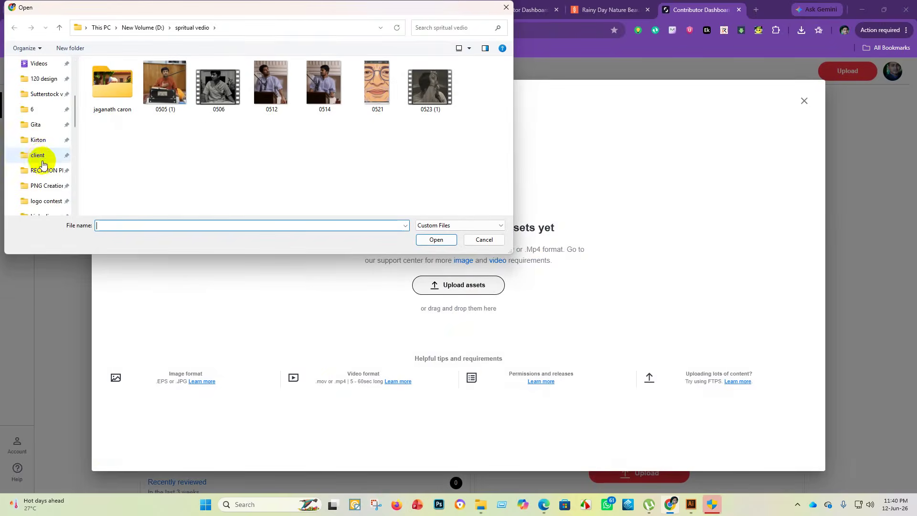
scroll(41, 158, "down", 2)
left_click(42, 95)
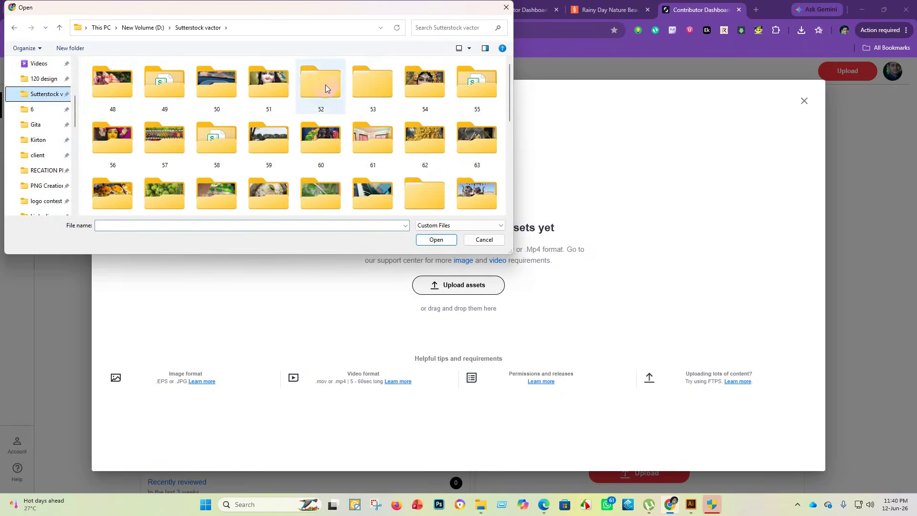
scroll(391, 202, "down", 5)
scroll(197, 125, "up", 5)
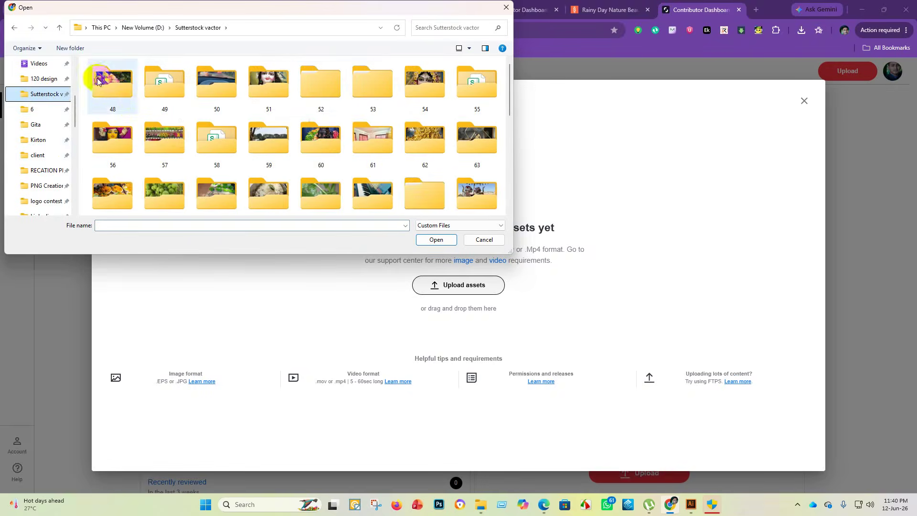
- Check folder 48 and its upscaled images subfolder, and look through the other folders in Sutterstock vactor
double_click(111, 84)
double_click(111, 84)
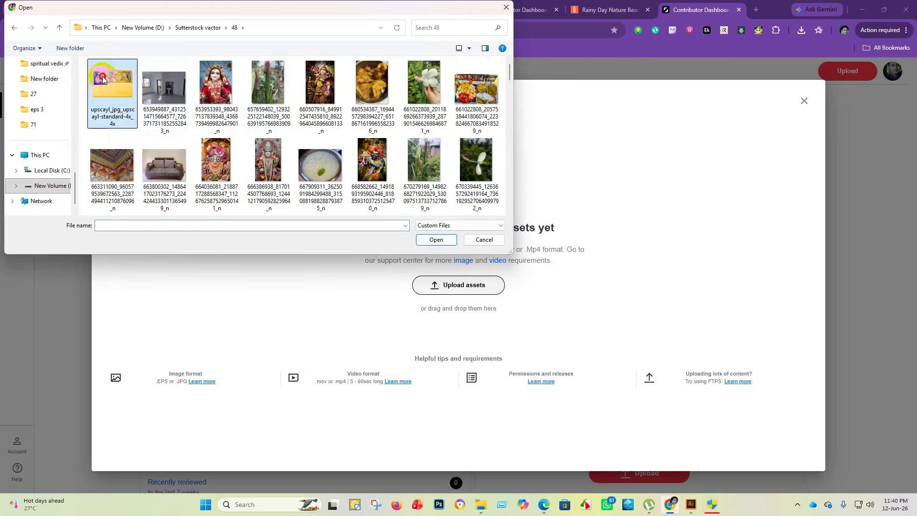
left_click(12, 30)
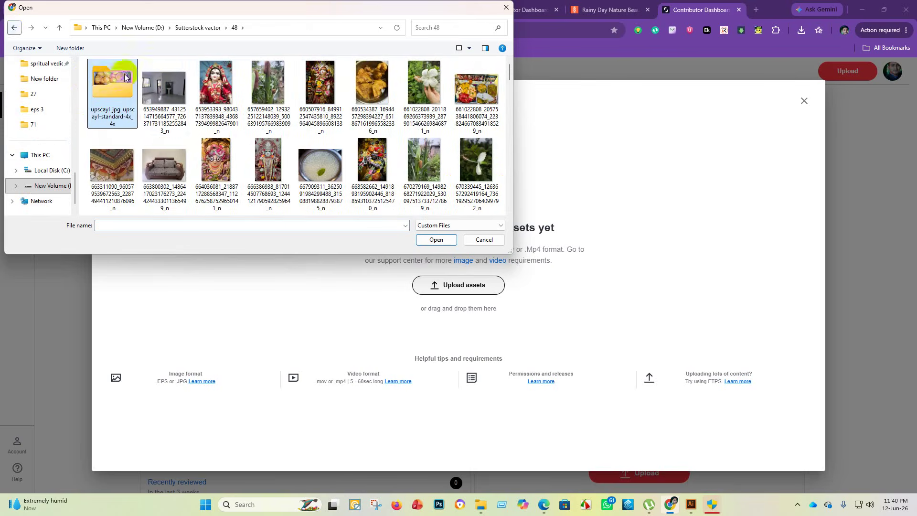
left_click(13, 30)
scroll(382, 171, "down", 10)
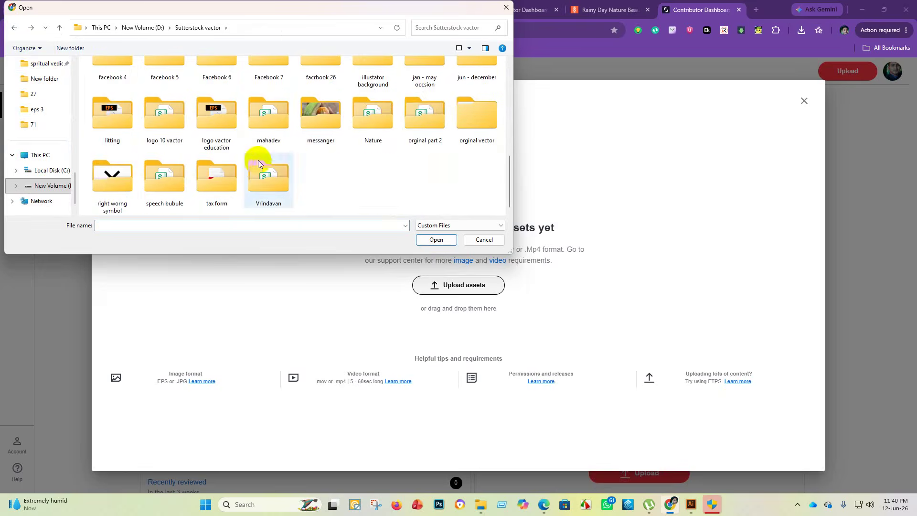
scroll(257, 159, "up", 3)
scroll(268, 151, "down", 3)
scroll(235, 147, "up", 1)
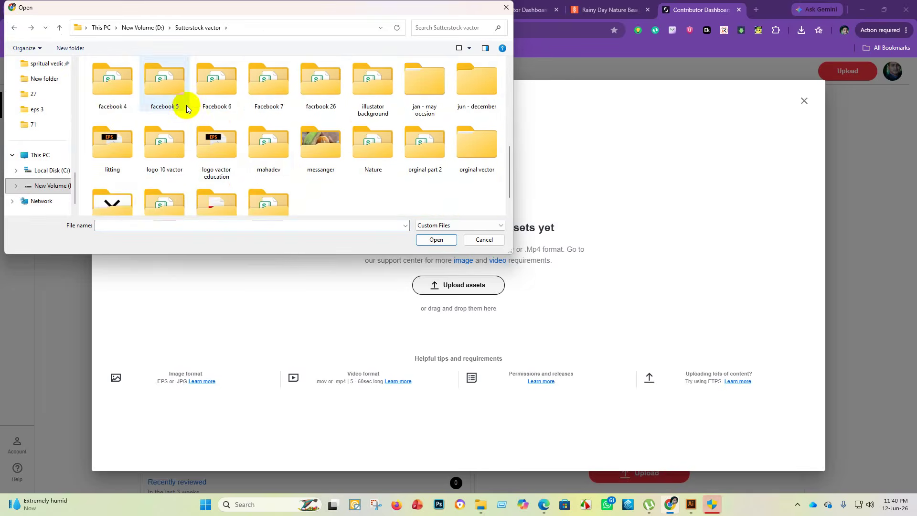
scroll(262, 108, "up", 8)
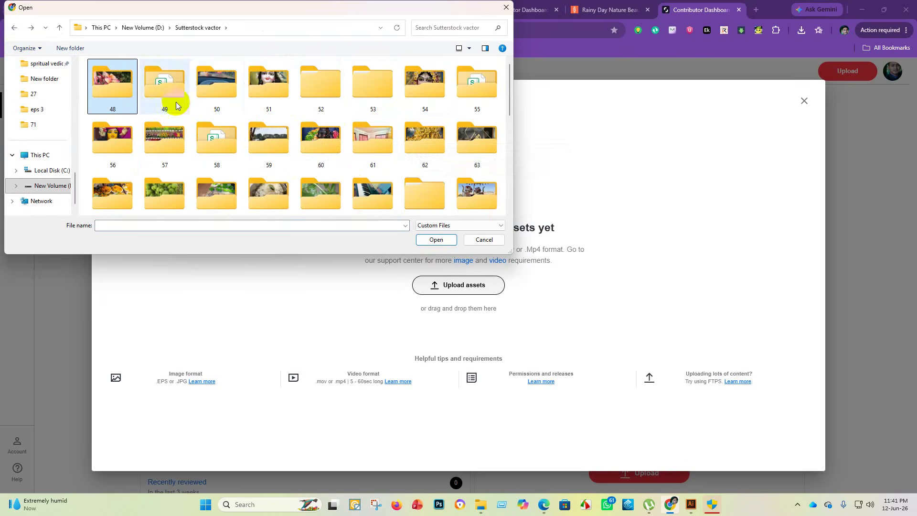
- Open the upscayl_jpg_upscayl-standard-4x_4x subfolder of folder 50 and set the file type filter to All Files
double_click(214, 80)
double_click(108, 82)
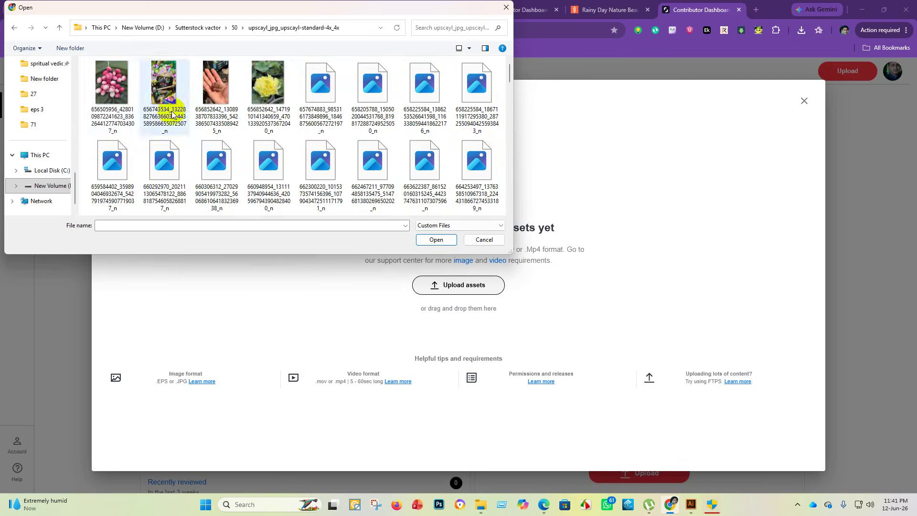
scroll(363, 158, "down", 5)
scroll(355, 172, "down", 5)
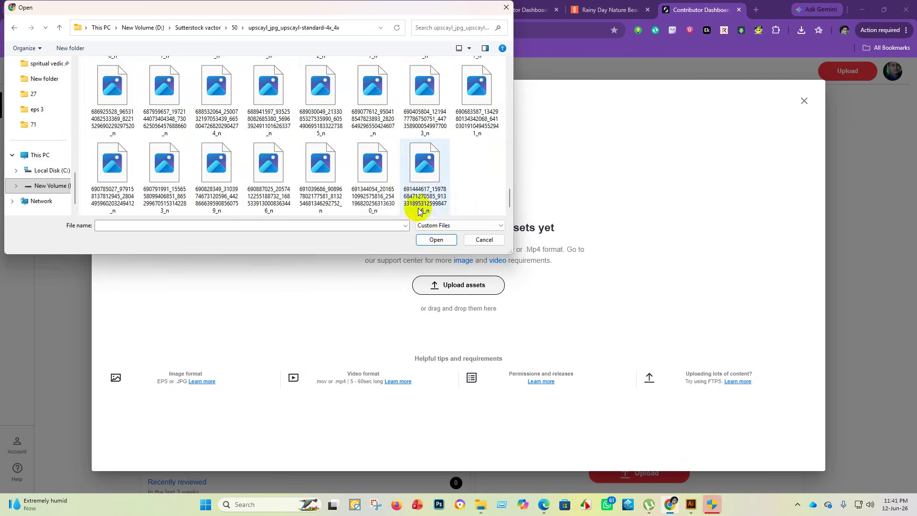
left_click(482, 226)
left_click(468, 242)
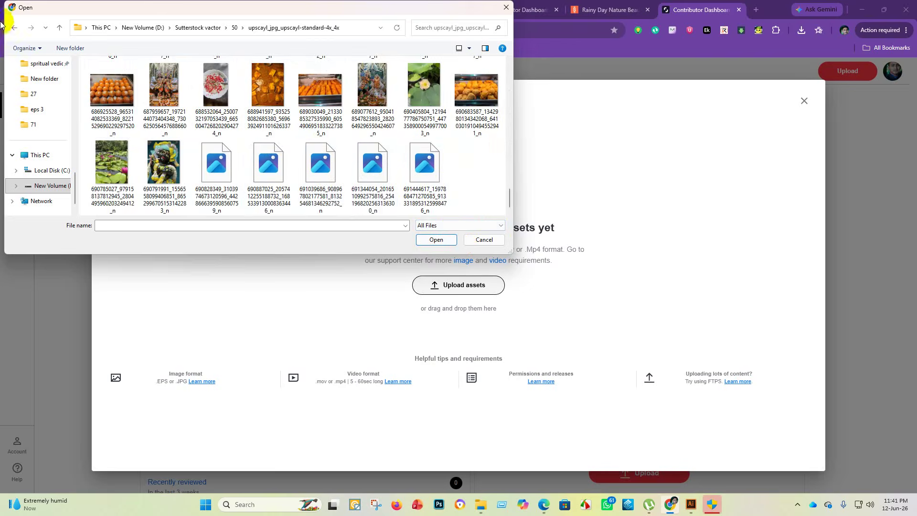
- Return to the Sutterstock vactor folder and open the upscayl_jpg_upscayl-standard-4x_4x subfolder of folder 70
left_click(13, 27)
left_click(14, 29)
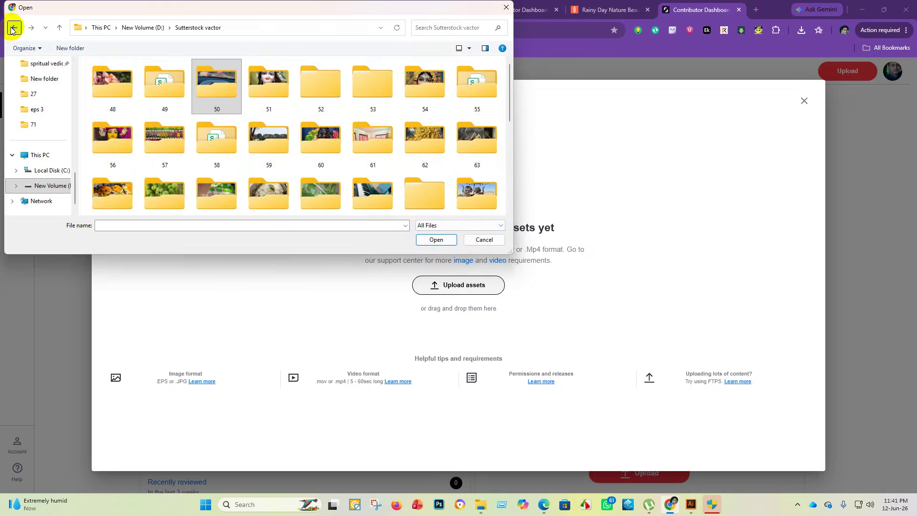
scroll(353, 180, "down", 2)
scroll(238, 120, "up", 1)
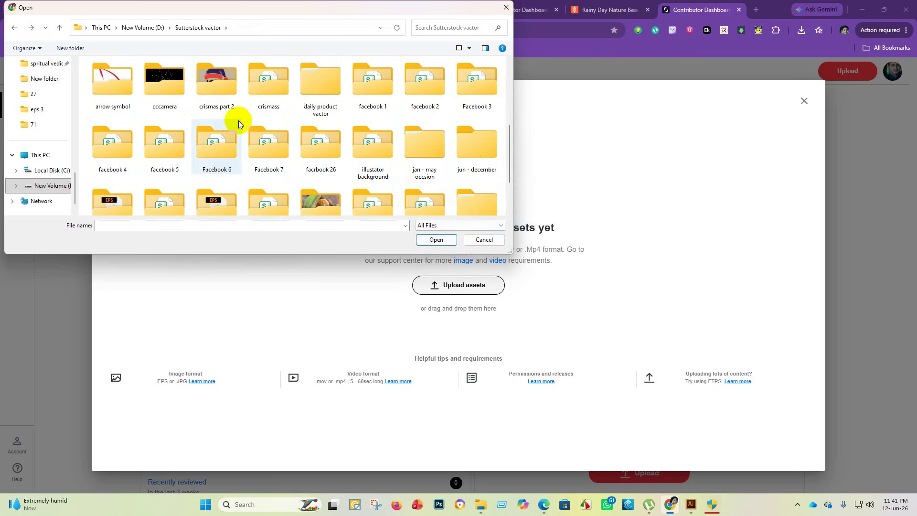
scroll(425, 166, "down", 3)
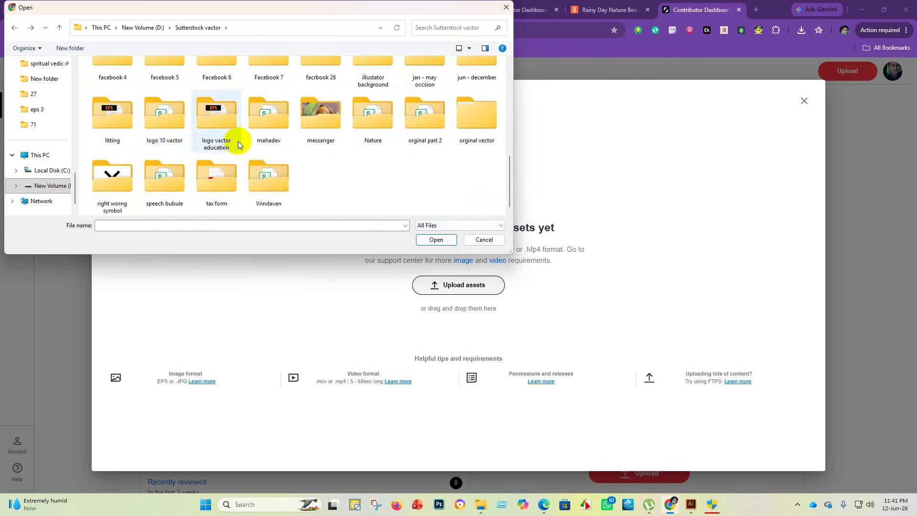
scroll(337, 169, "up", 1)
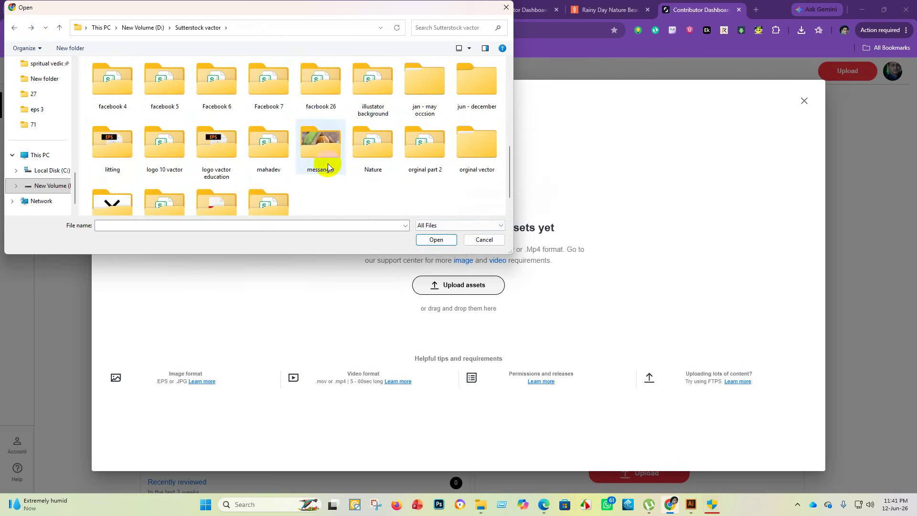
scroll(363, 114, "up", 2)
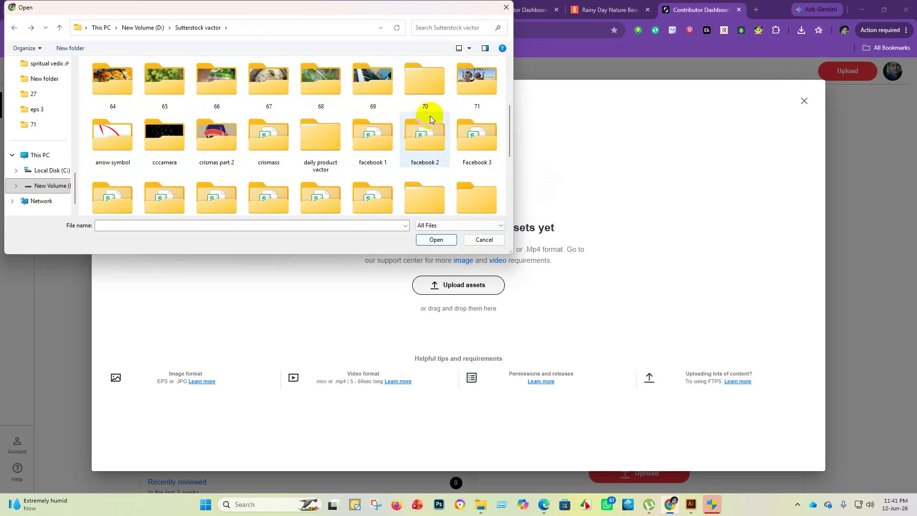
double_click(426, 79)
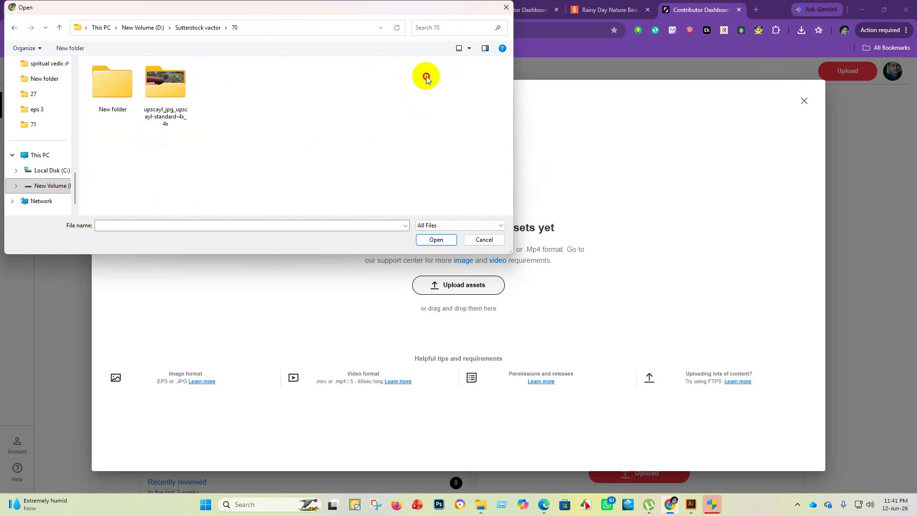
double_click(159, 78)
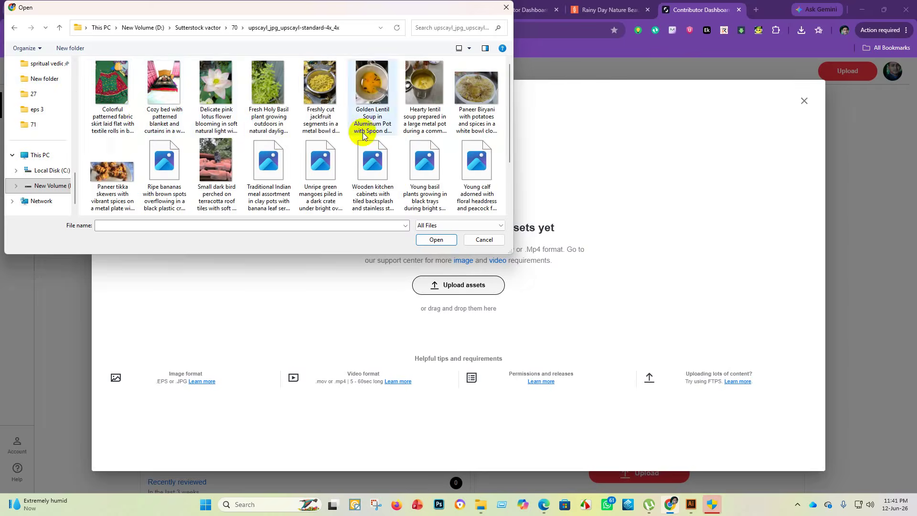
- Select all the images in folder 70's upscaled subfolder and upload them to the contributor account
scroll(277, 124, "down", 2)
scroll(191, 110, "up", 2)
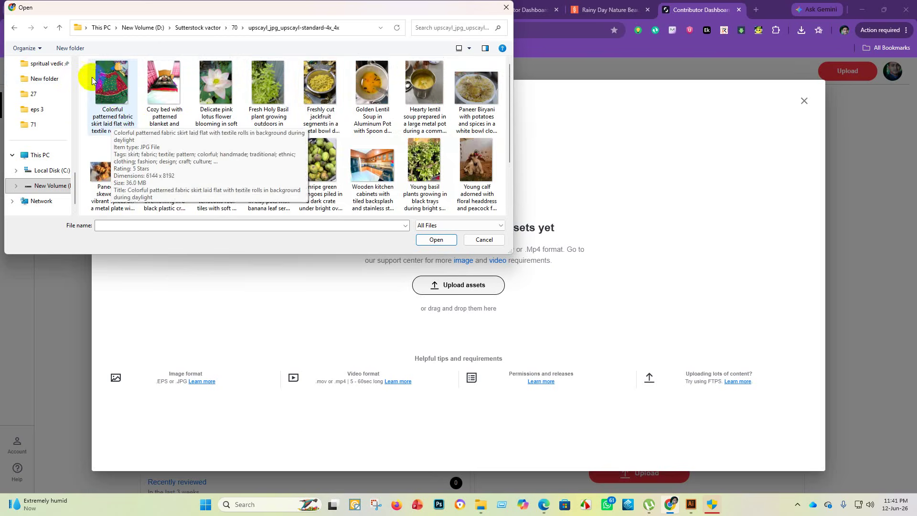
left_click(89, 61)
key("shift+End")
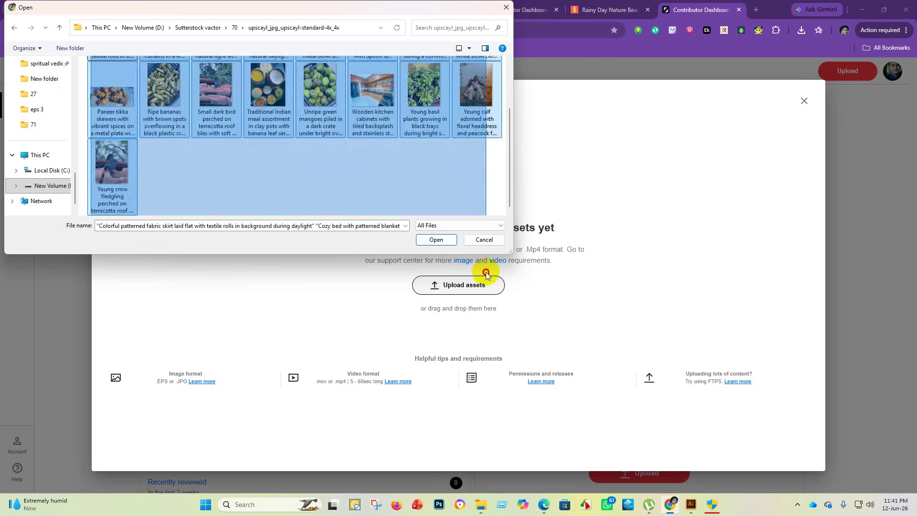
left_click(448, 241)
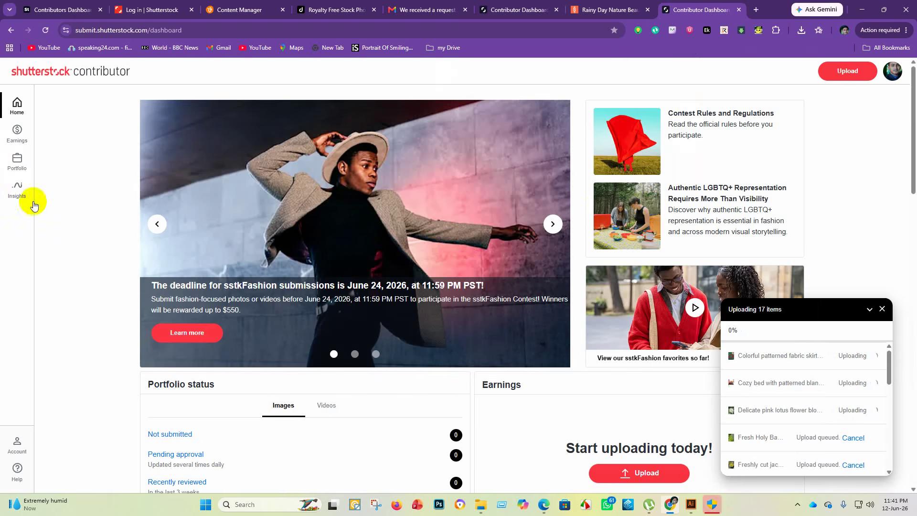
- Start another asset upload with all the images from the upscayl_jpg_upscayl-standard-4x_4x subfolder of the nested New folder inside folder 70's New folder
left_click(845, 72)
left_click(482, 285)
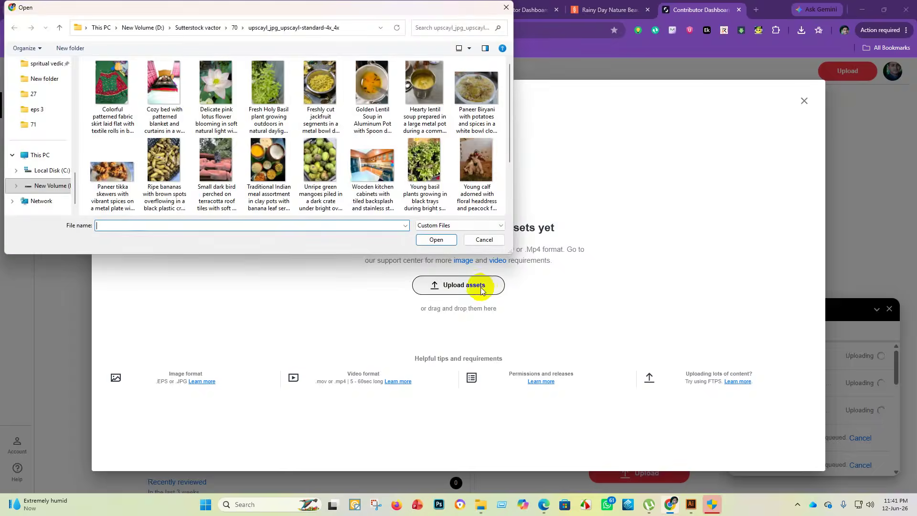
left_click(235, 27)
double_click(107, 82)
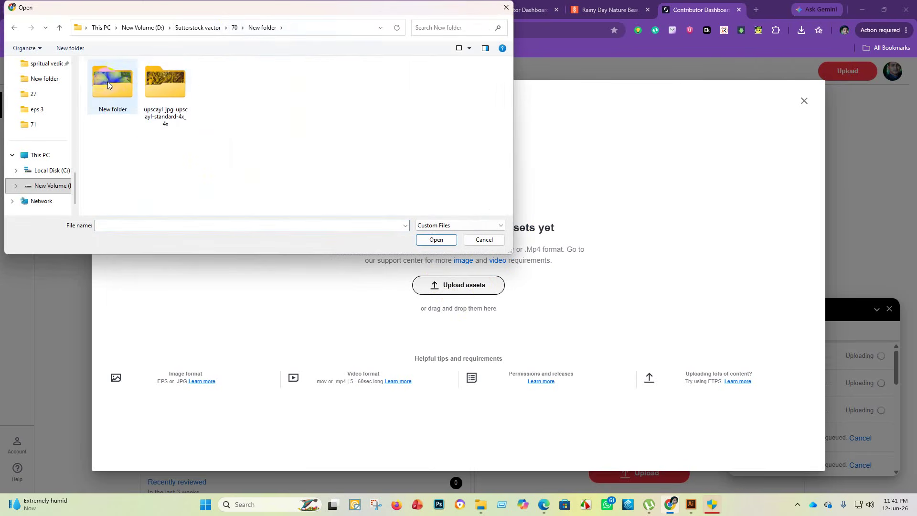
left_click(103, 76)
left_click(205, 80)
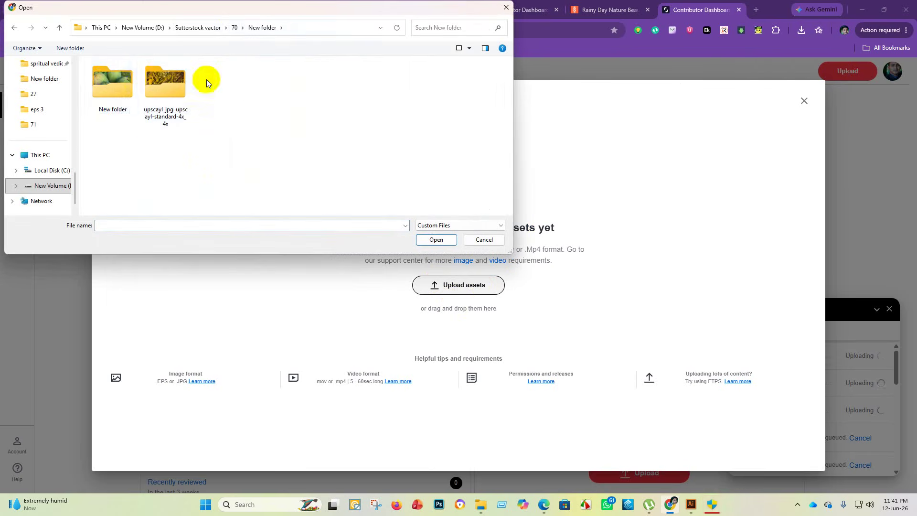
double_click(112, 77)
double_click(104, 81)
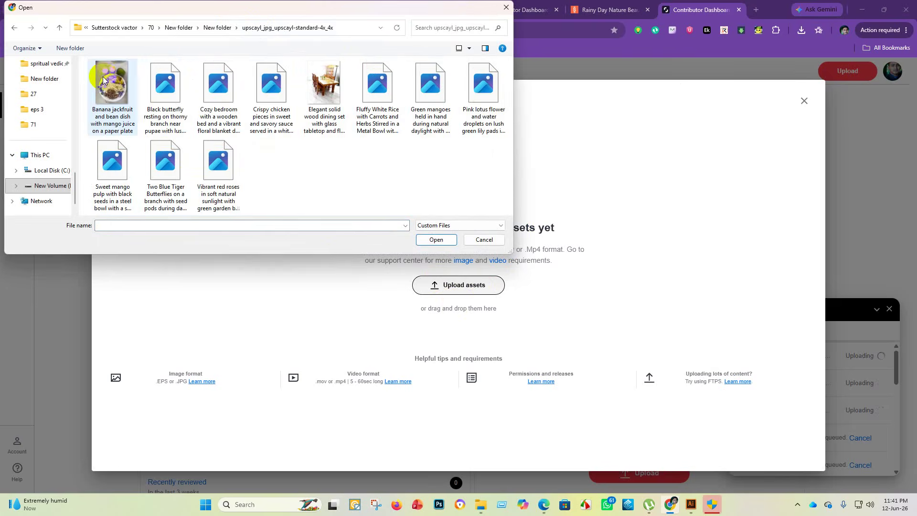
left_click_drag(91, 73, 468, 215)
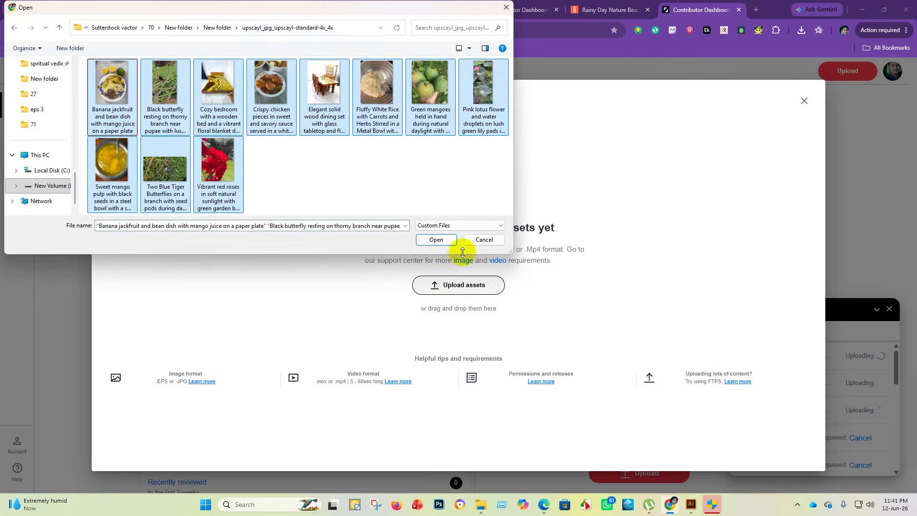
left_click(437, 241)
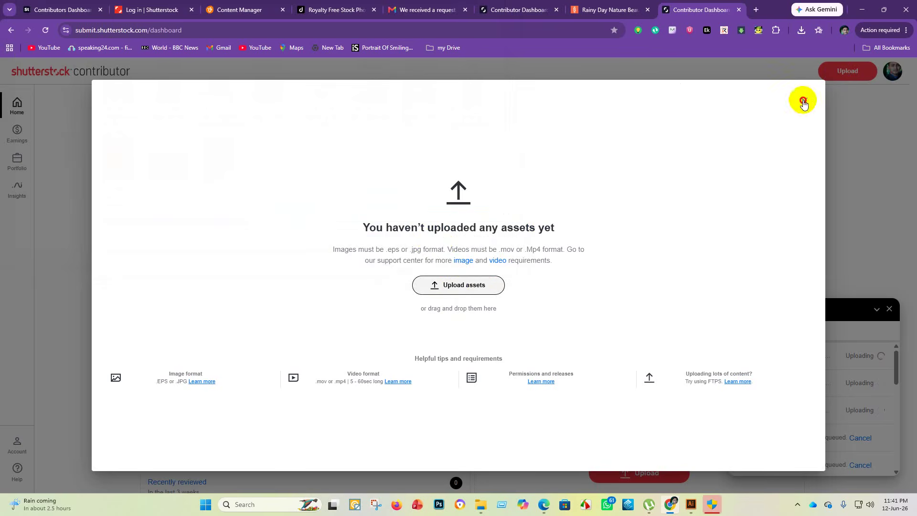
- Reopen the file chooser and look through the images in the upscayl_jpg_upscayl-standard-4x_4x subfolder of folder 70's first-level New folder
left_click(437, 291)
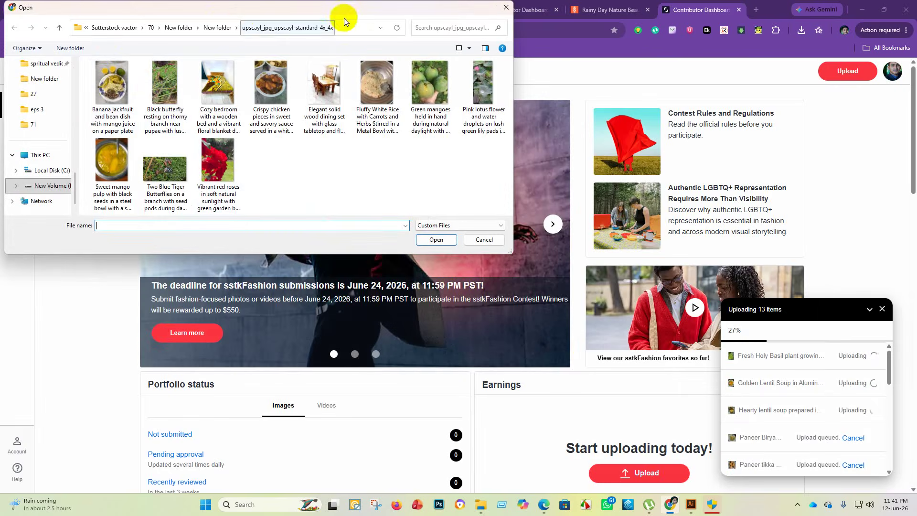
left_click(219, 27)
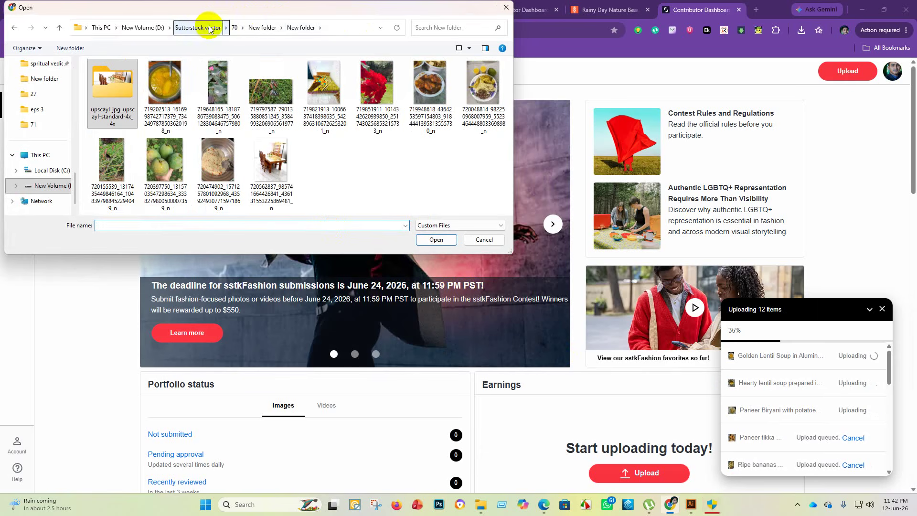
left_click(260, 28)
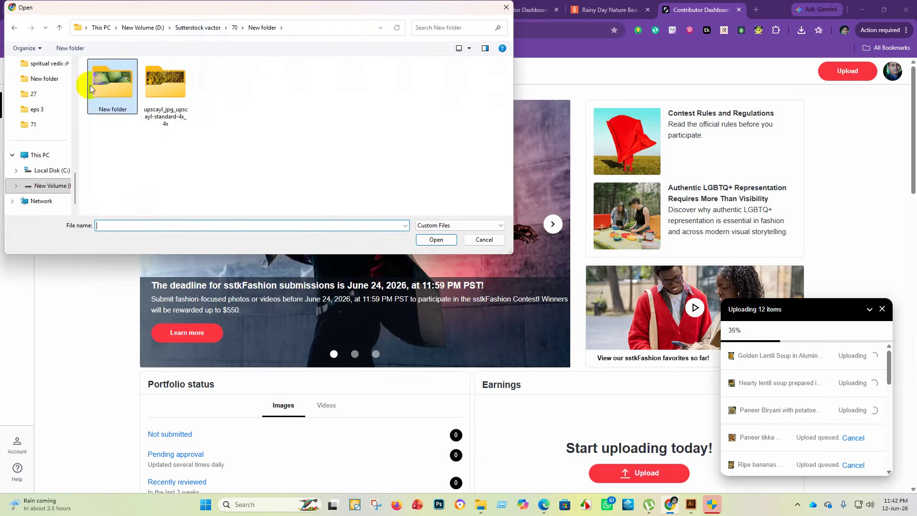
double_click(165, 76)
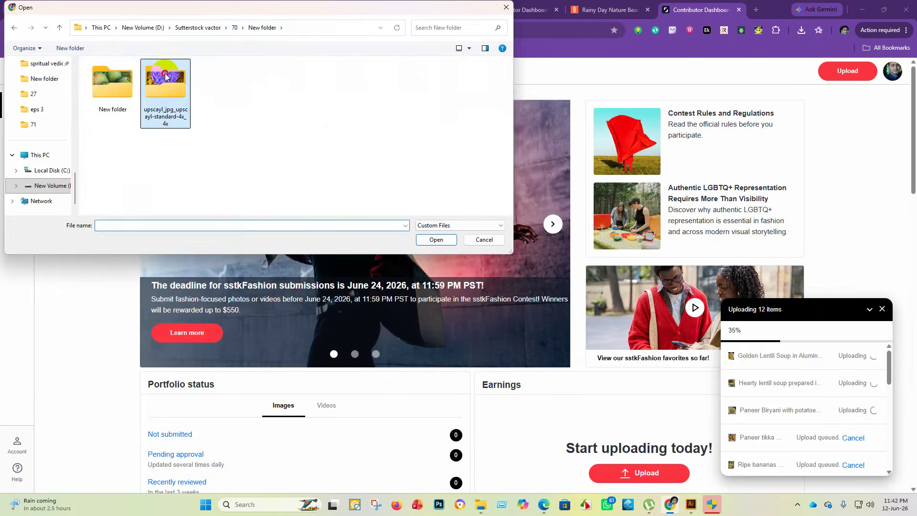
scroll(332, 149, "down", 3)
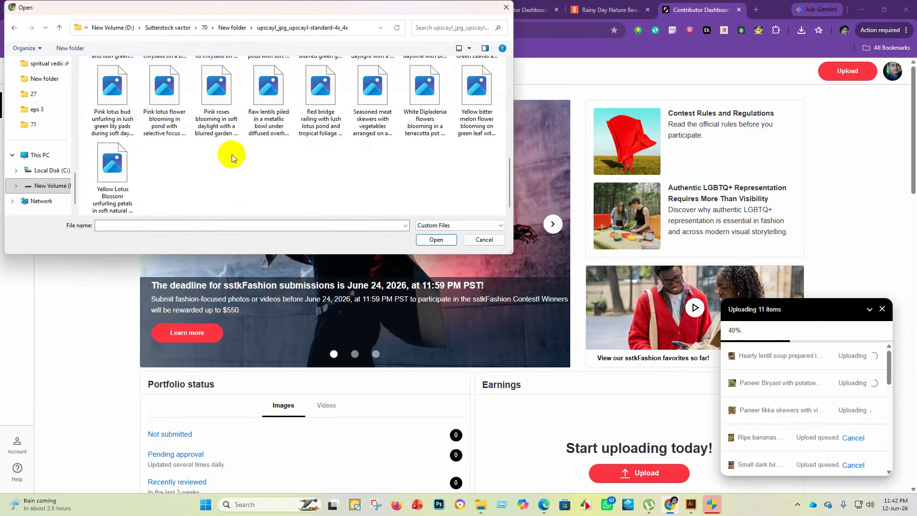
scroll(220, 149, "up", 2)
scroll(210, 145, "down", 2)
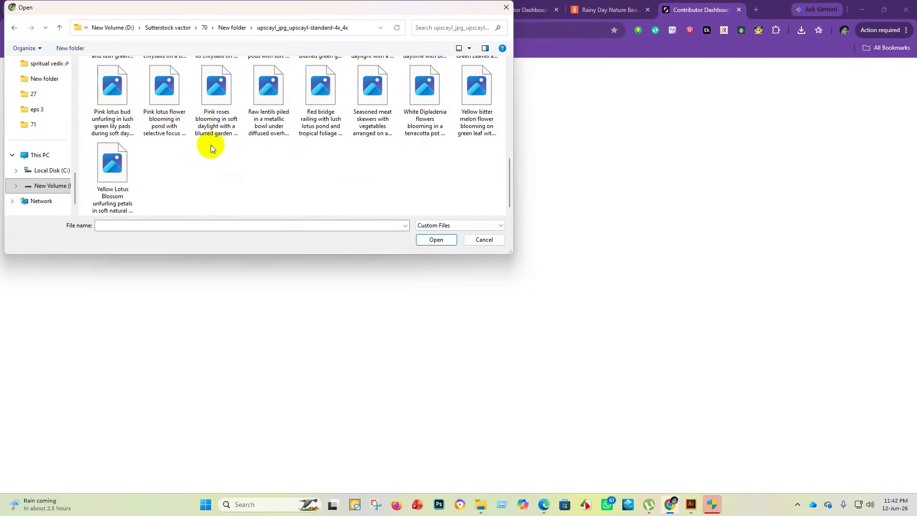
scroll(211, 145, "up", 5)
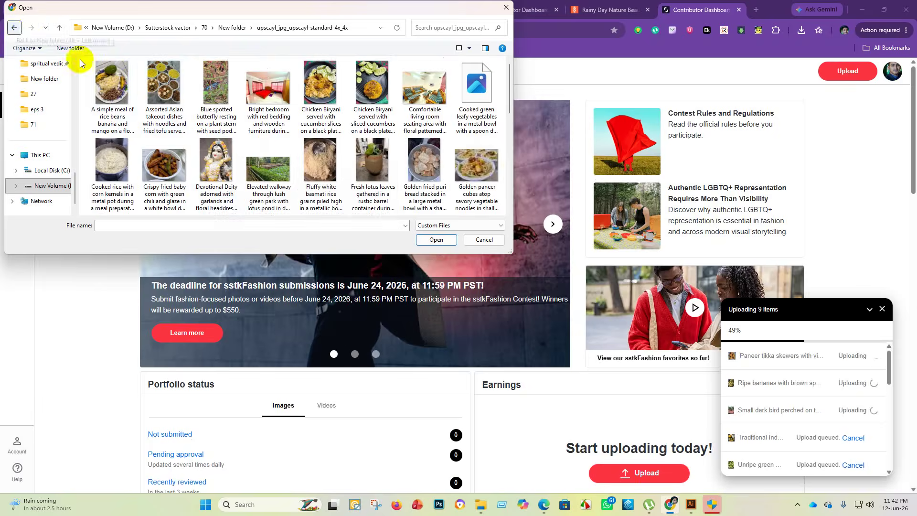
- Recheck the images in the nested New folder's upscaled subfolder, and go back to folder 70's first-level New folder
left_click(15, 28)
left_click(14, 29)
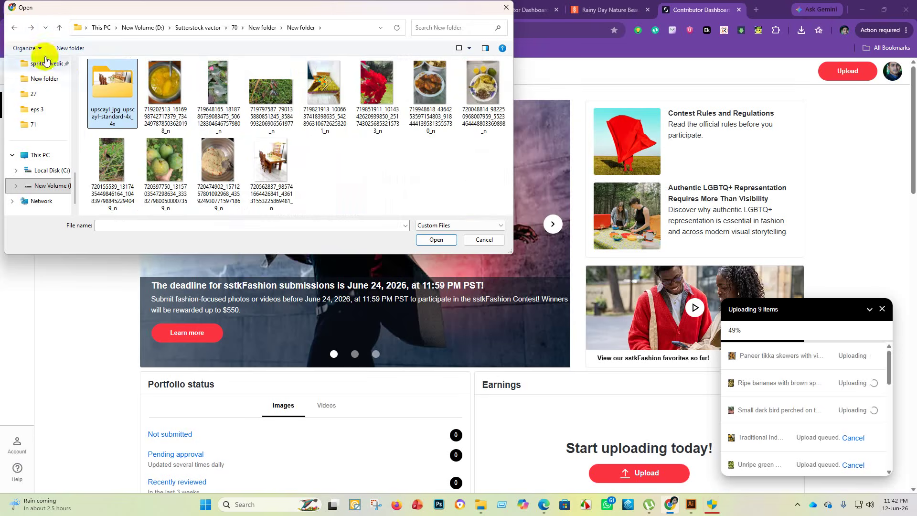
double_click(110, 91)
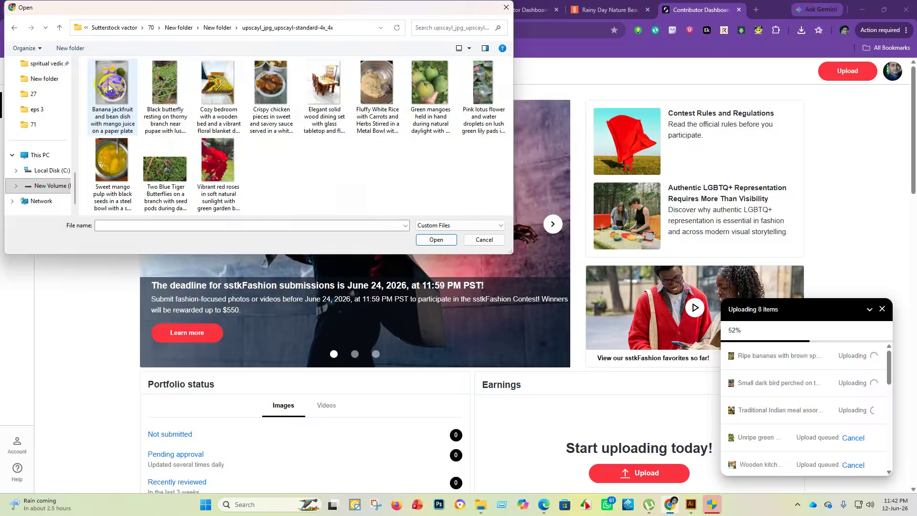
left_click(11, 28)
left_click(262, 28)
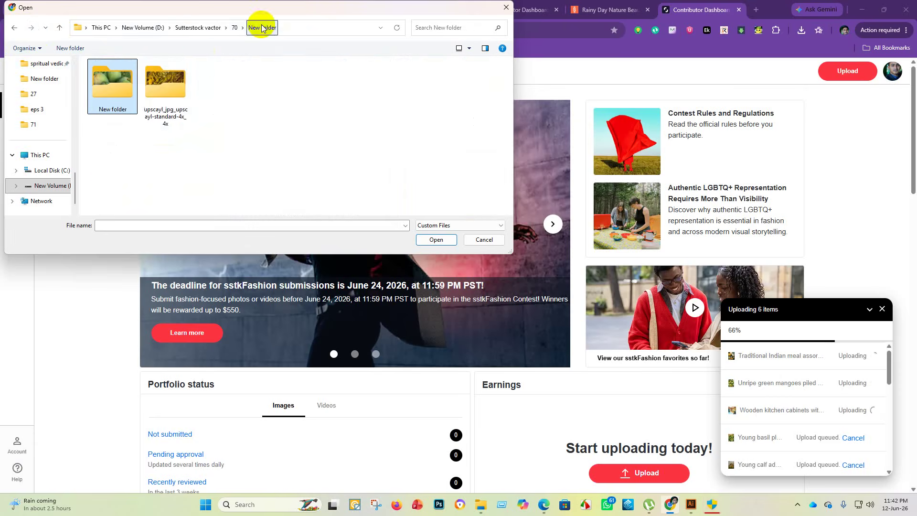
- Upload all the images from the upscayl_jpg_upscayl-standard-4x_4x subfolder of folder 70's first-level New folder
double_click(163, 76)
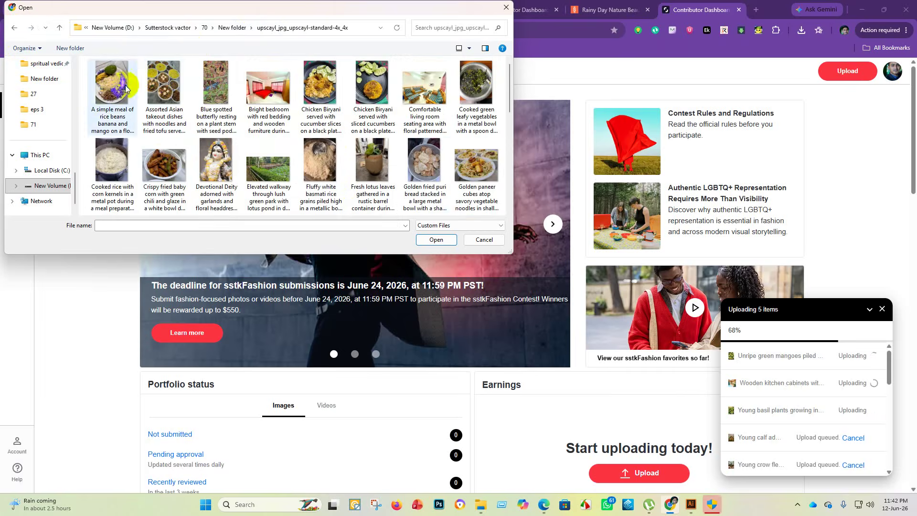
scroll(281, 155, "down", 5)
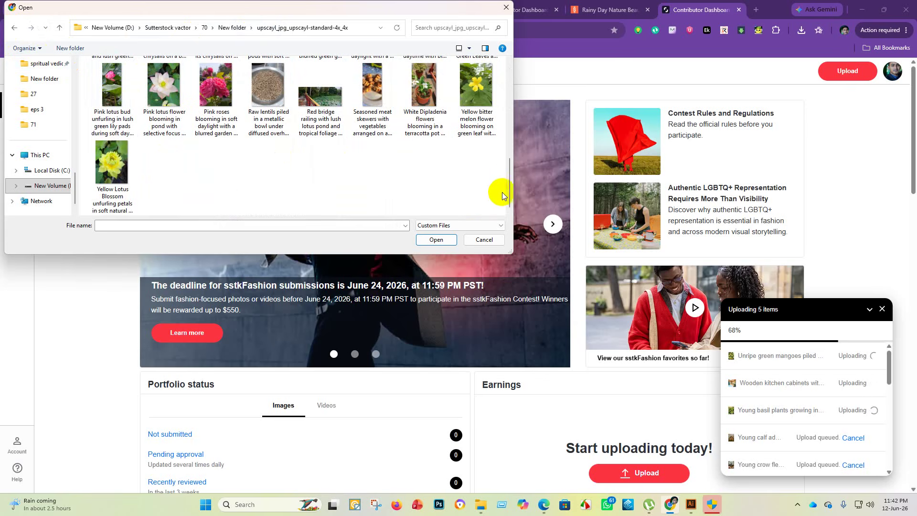
left_click_drag(485, 194, 74, 32)
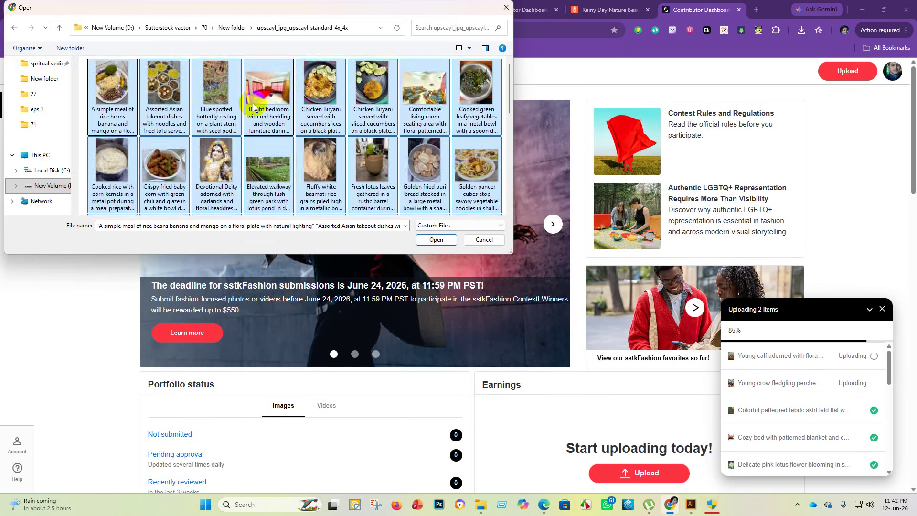
scroll(287, 105, "down", 5)
left_click(445, 243)
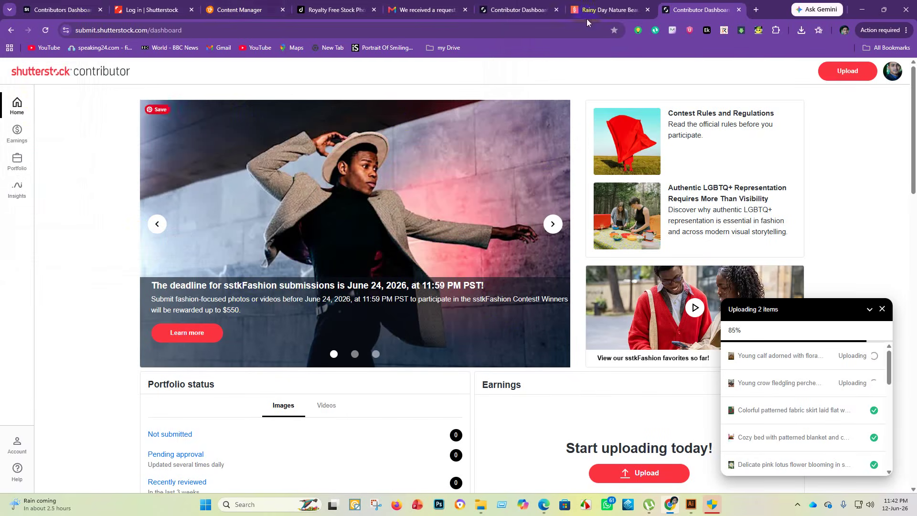
- Minimize the browser, launch Meta Injector Pro and maximize its window
left_click(628, 506)
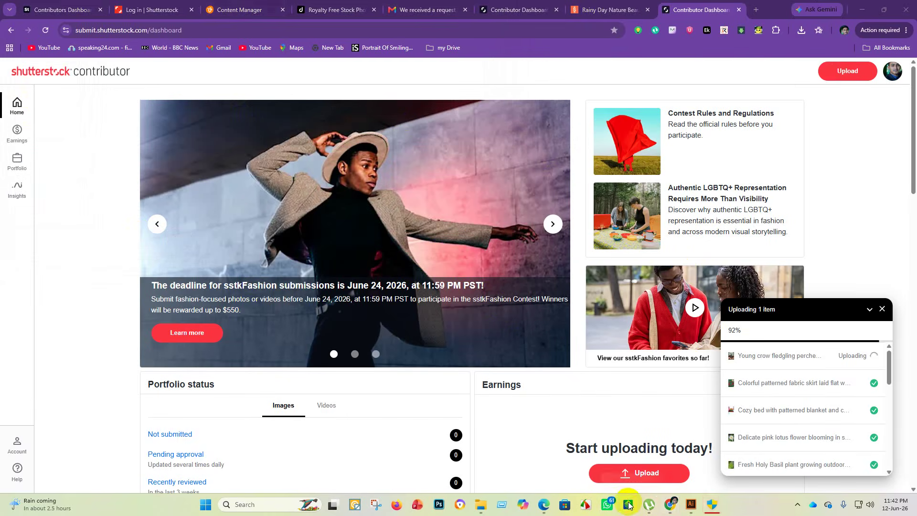
left_click(865, 10)
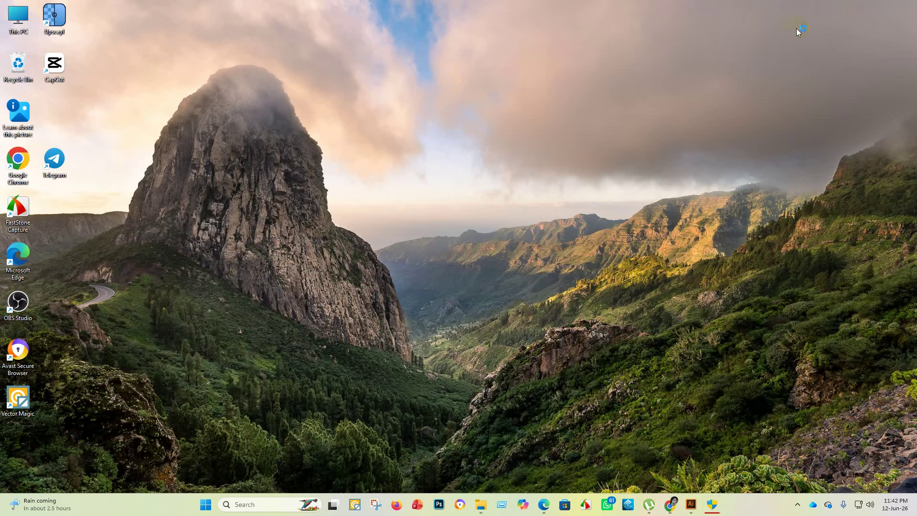
right_click(629, 505)
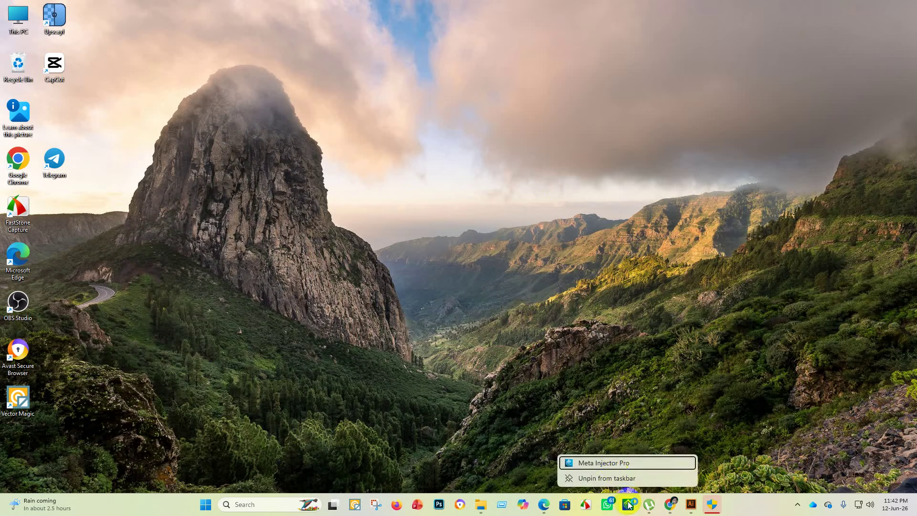
left_click(610, 461)
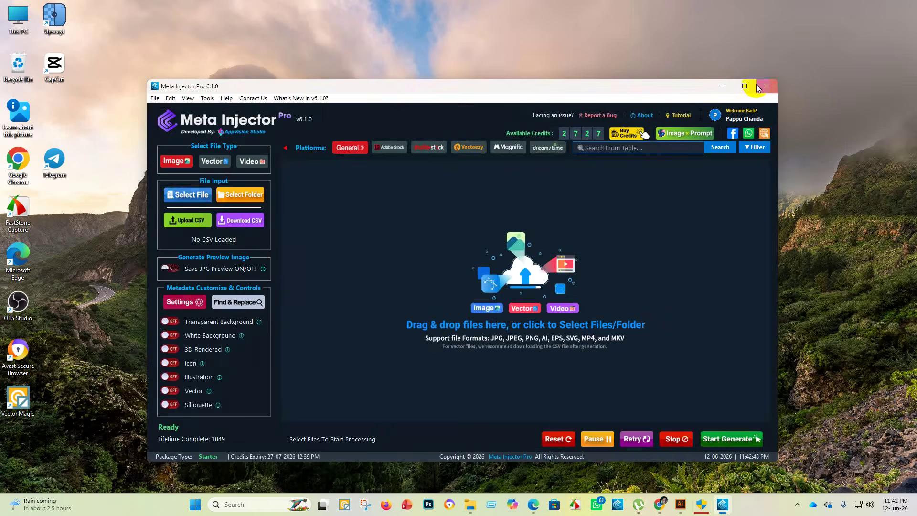
left_click(745, 86)
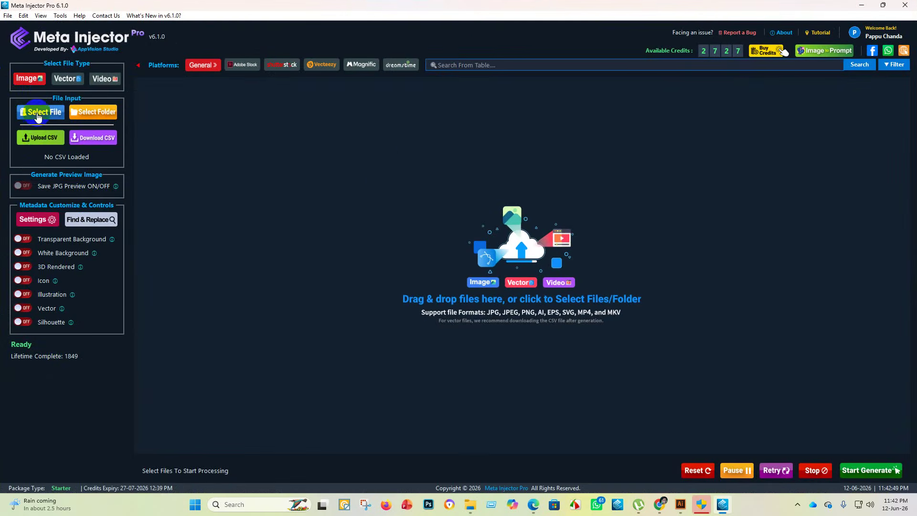
- Load all the images from folder 71's upscayl_jpg_upscayl-standard-4x_4x subfolder for metadata generation
left_click(38, 114)
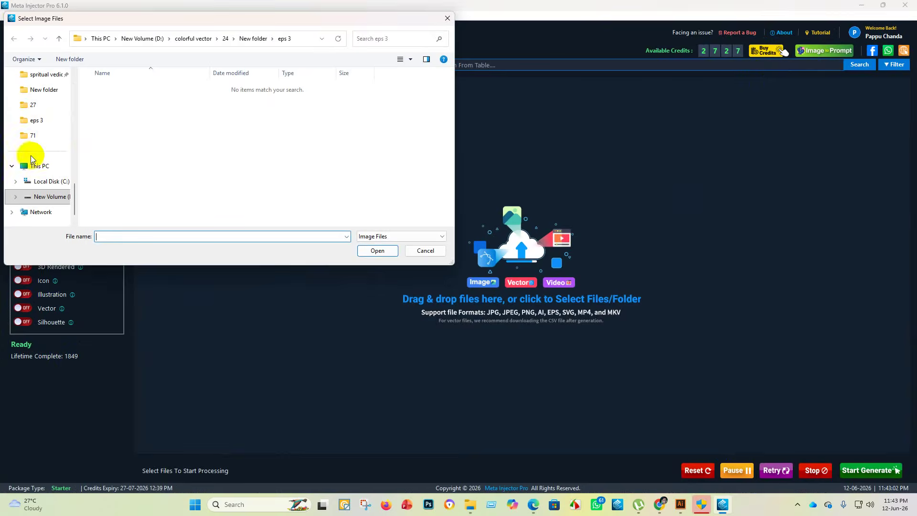
left_click(50, 137)
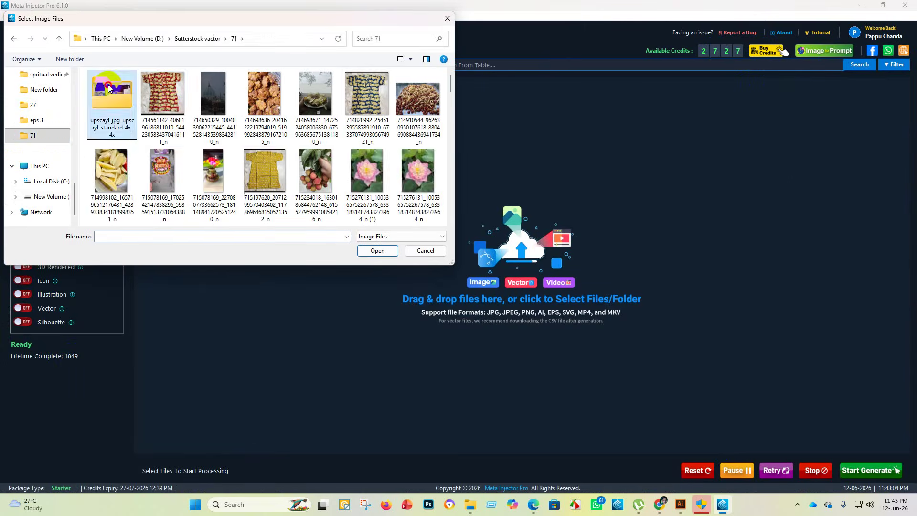
double_click(109, 91)
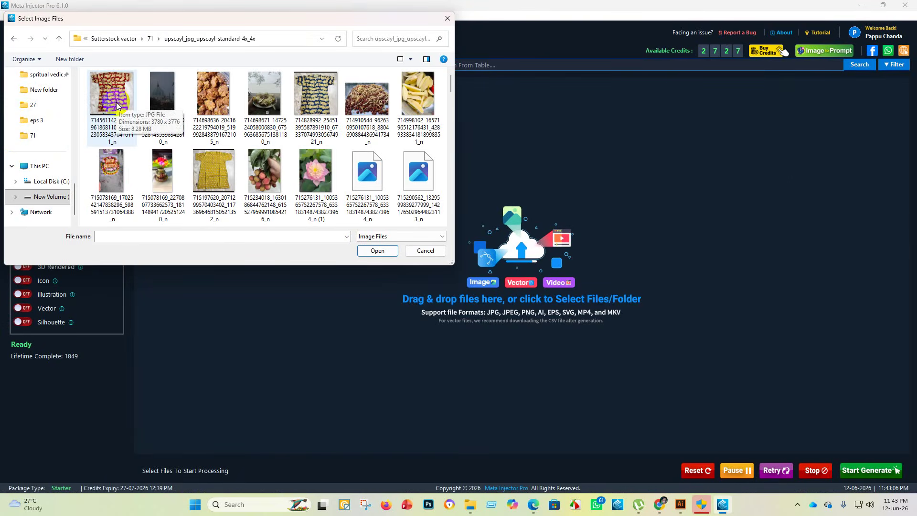
left_click_drag(82, 72, 455, 311)
scroll(360, 180, "up", 10)
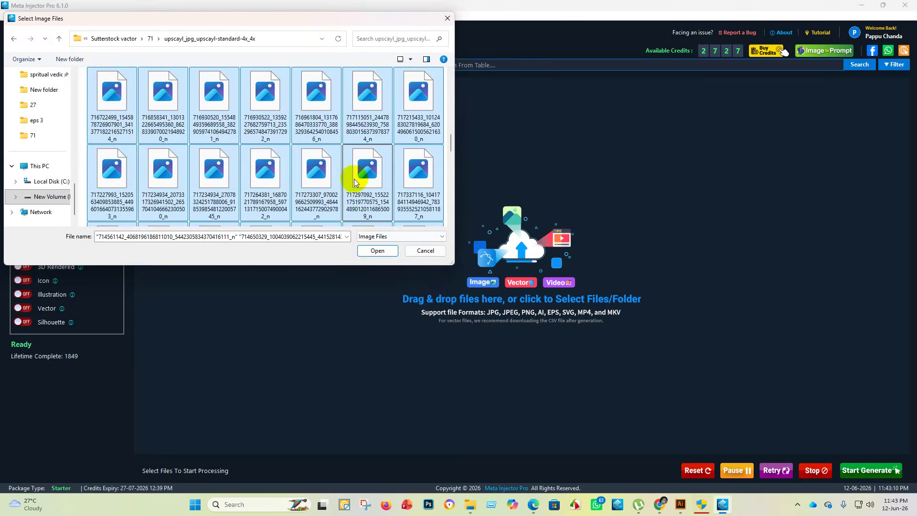
left_click(377, 251)
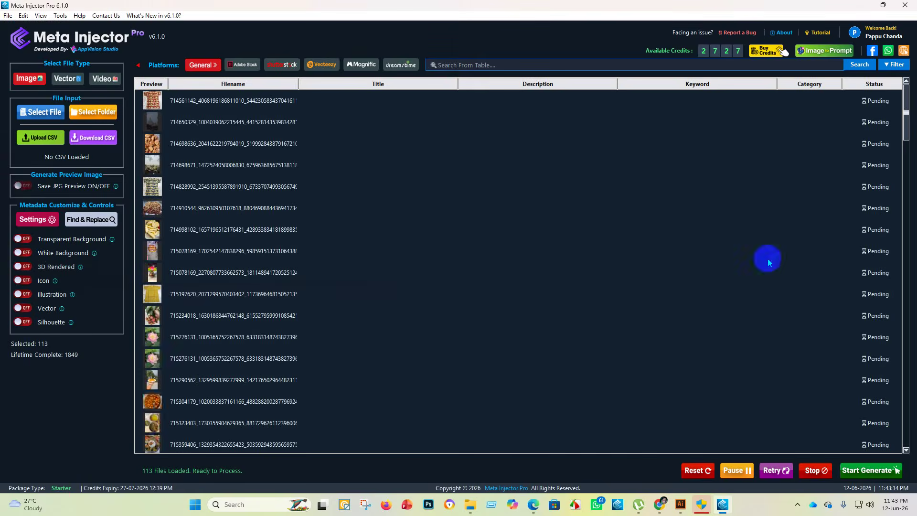
- Set the platform to Shutterstock and start generating metadata for the loaded images
left_click(282, 66)
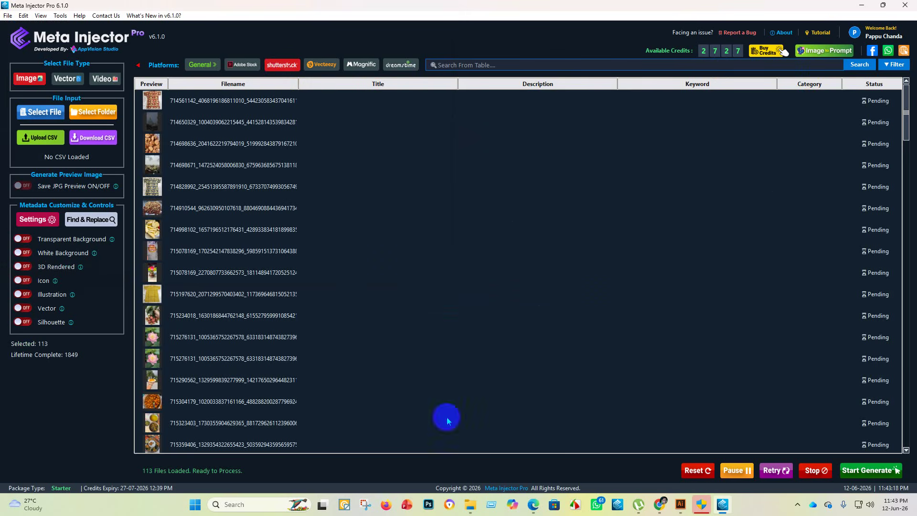
left_click(872, 471)
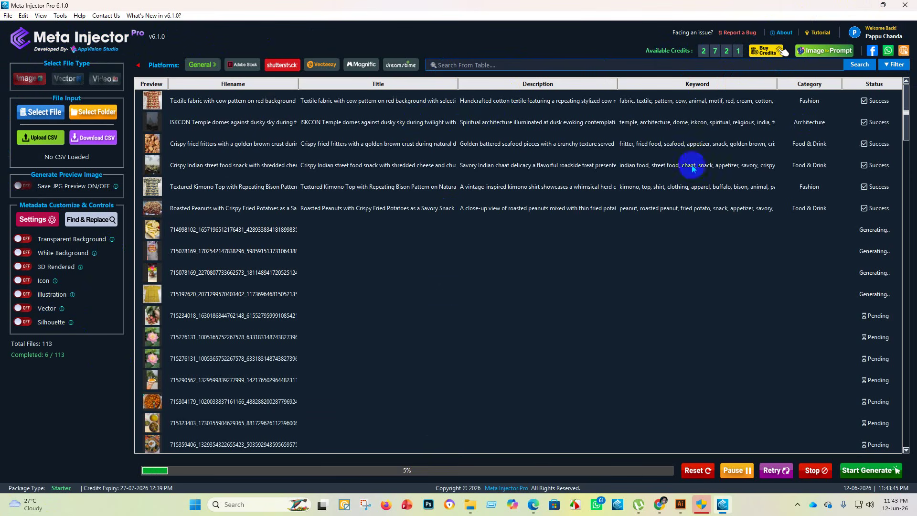
- Minimize Meta Injector Pro, switch to Chrome and look through the uploaded images in Shutterstock's not-submitted portfolio
left_click(858, 5)
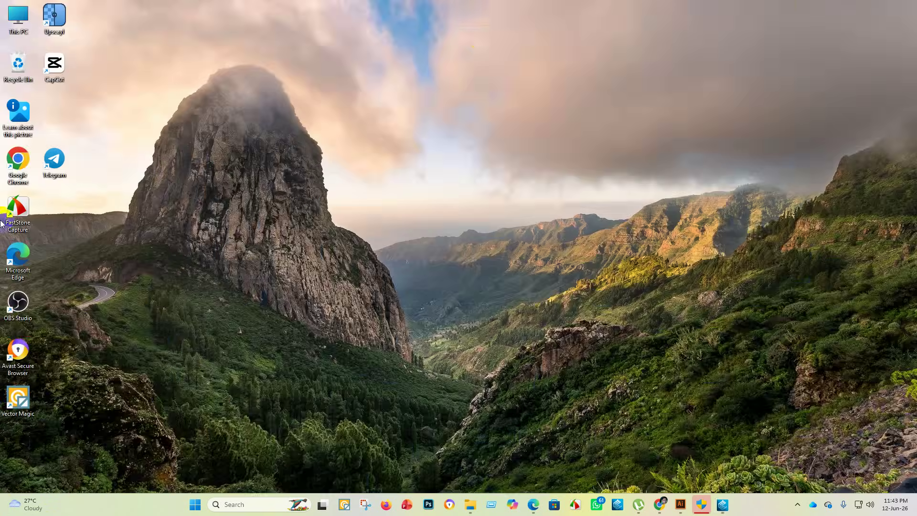
mouse_move(650, 505)
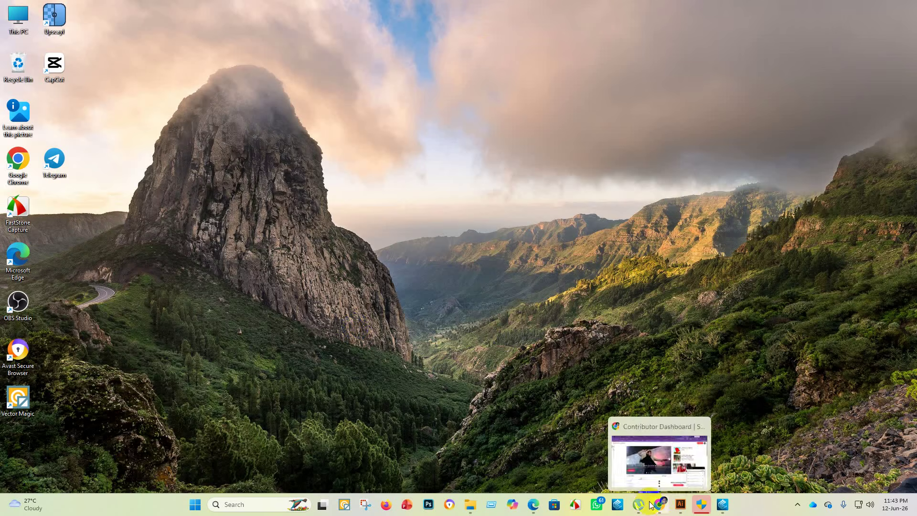
left_click(659, 454)
left_click(876, 331)
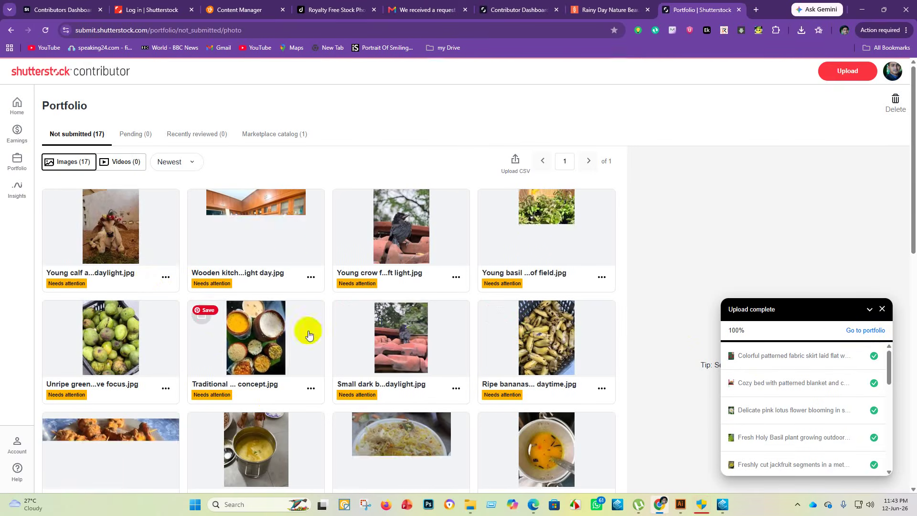
left_click(101, 251)
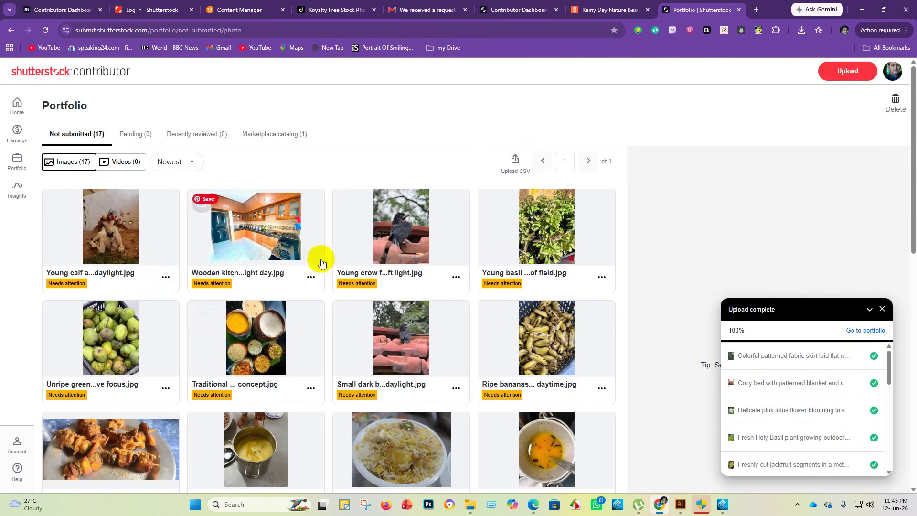
scroll(367, 289, "down", 4)
scroll(350, 330, "down", 4)
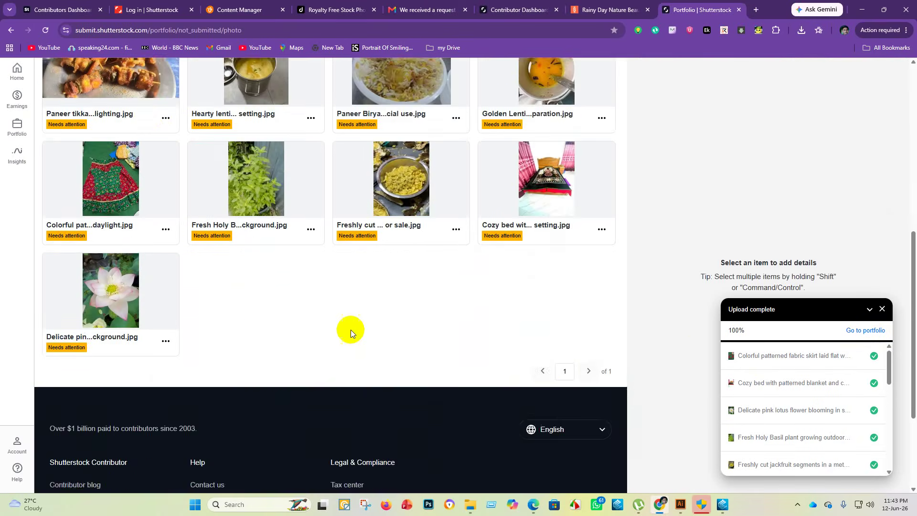
scroll(258, 336, "up", 9)
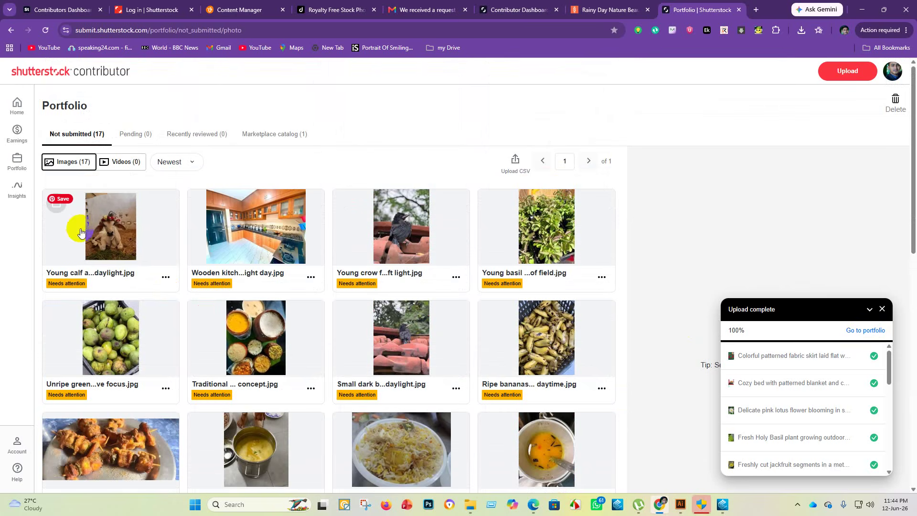
- Select all the not-submitted images, set their Category 1 to Nature and submit them for review
left_click(56, 204)
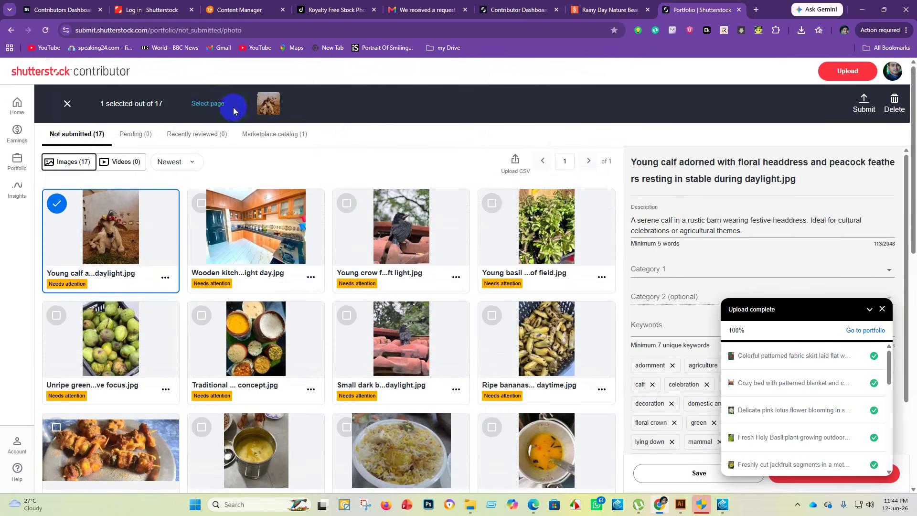
left_click(218, 104)
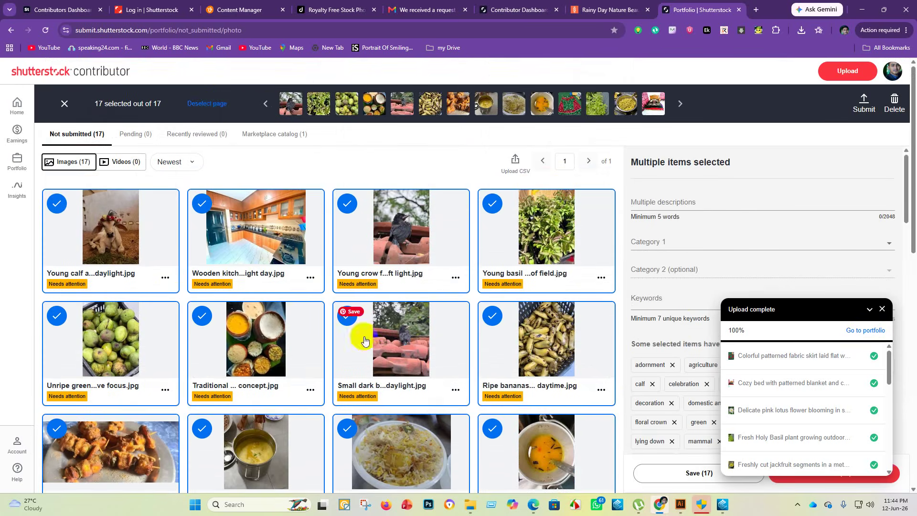
scroll(352, 311, "down", 7)
scroll(716, 181, "up", 7)
left_click(685, 154)
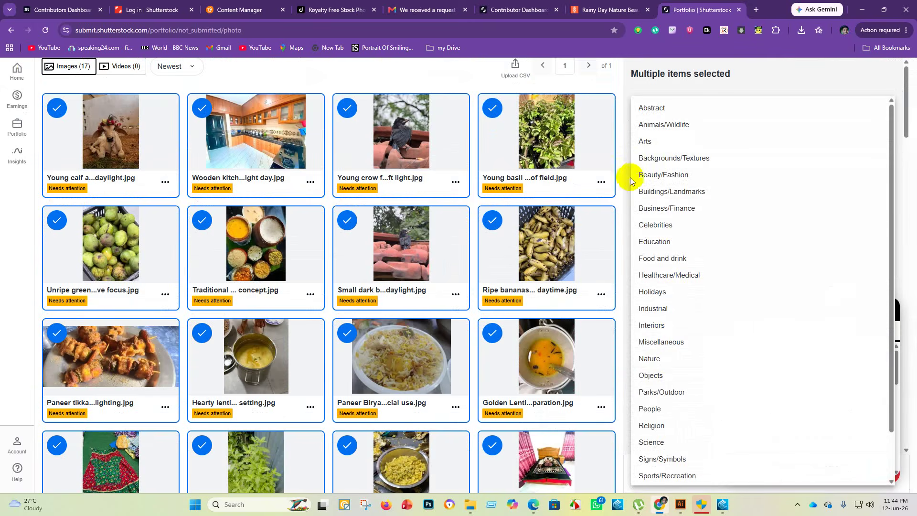
left_click(649, 358)
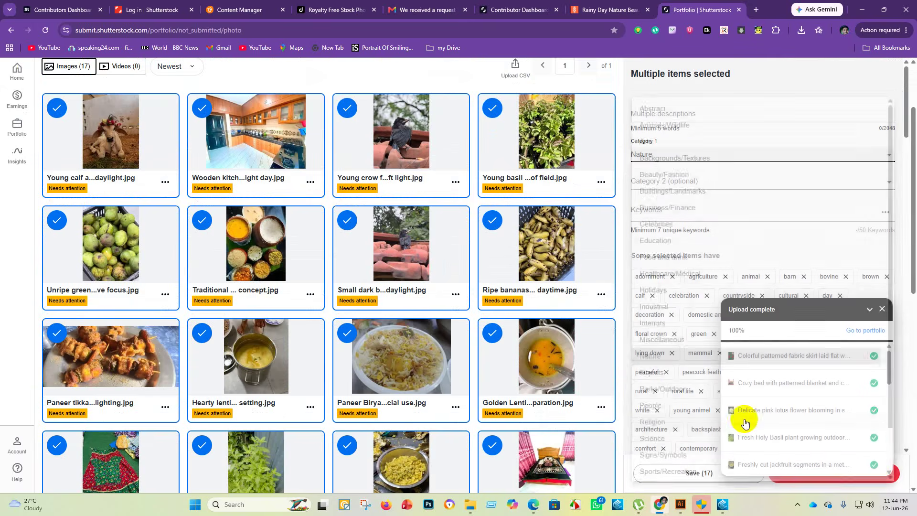
left_click(859, 477)
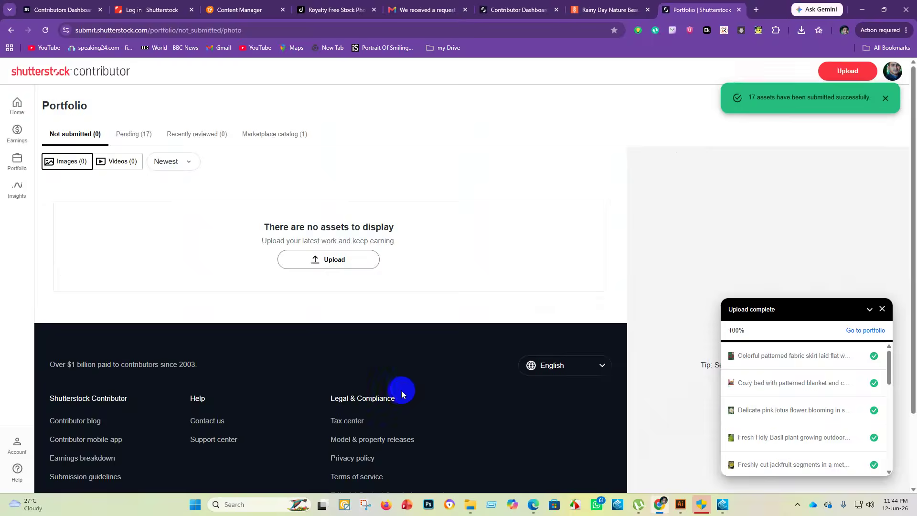
- Check the marketplace catalog and the pending images of the Shutterstock portfolio, and dismiss the upload status panel
left_click(276, 137)
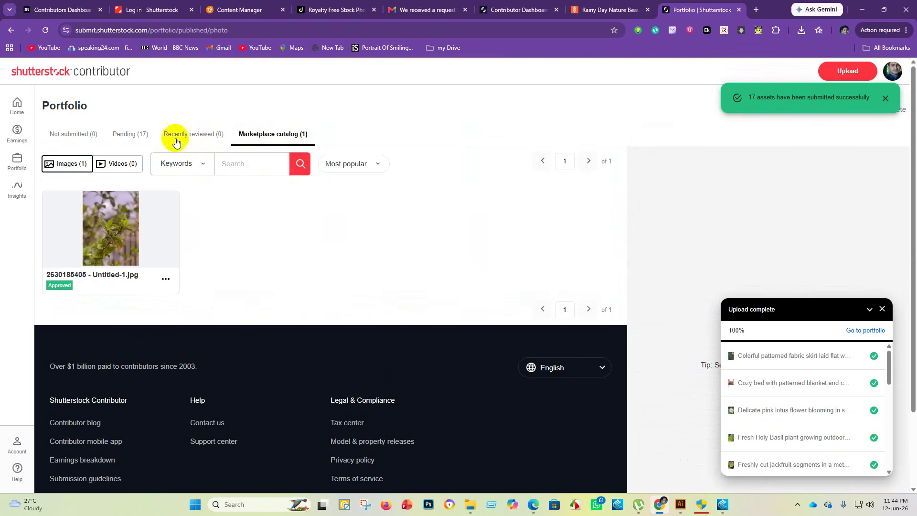
left_click(125, 136)
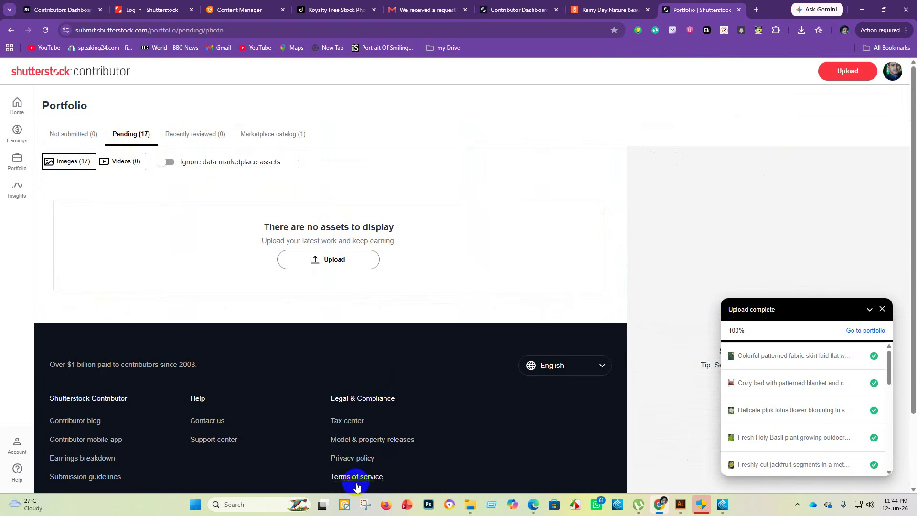
left_click(264, 137)
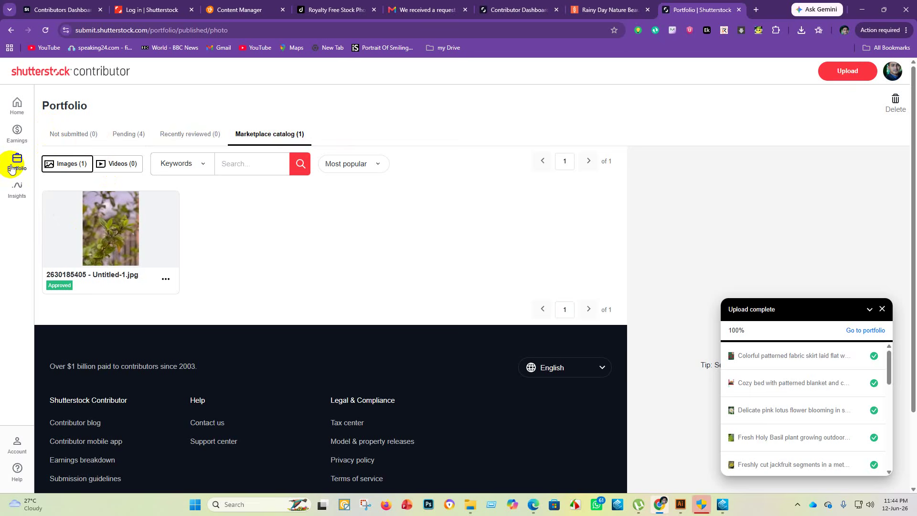
left_click(12, 165)
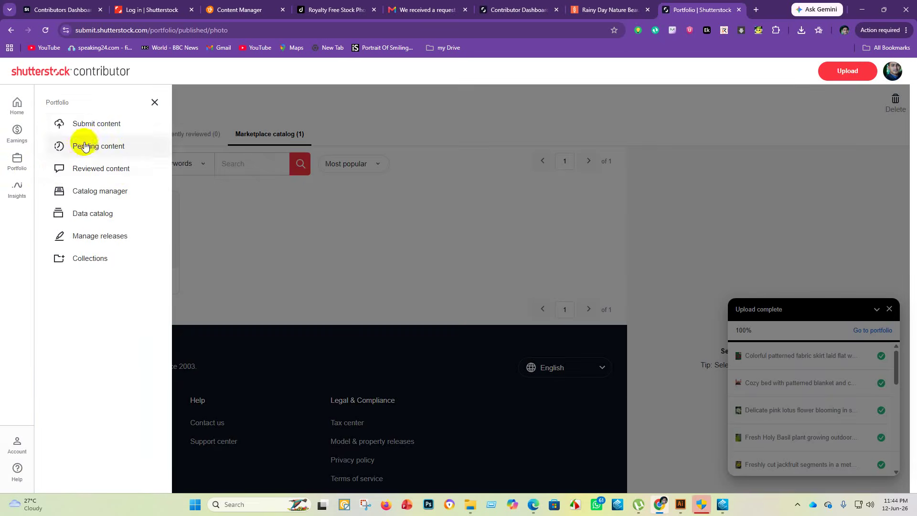
left_click(326, 277)
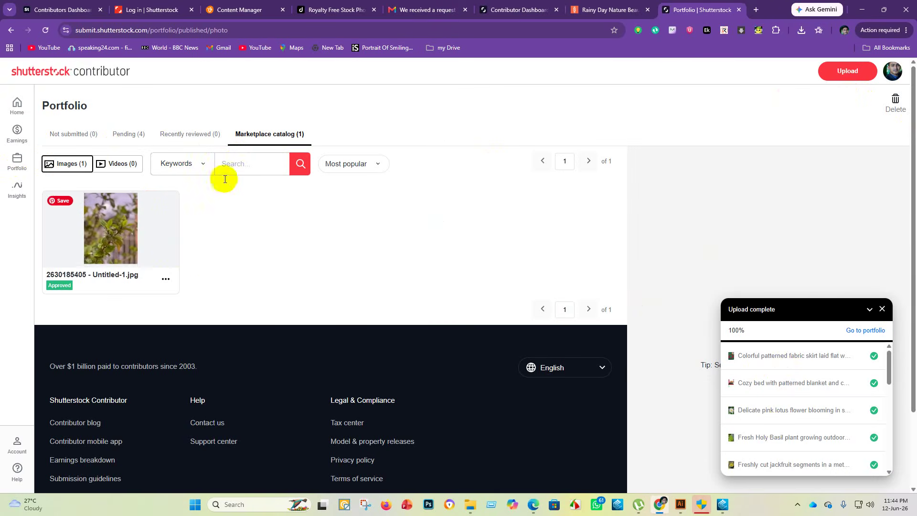
left_click(883, 311)
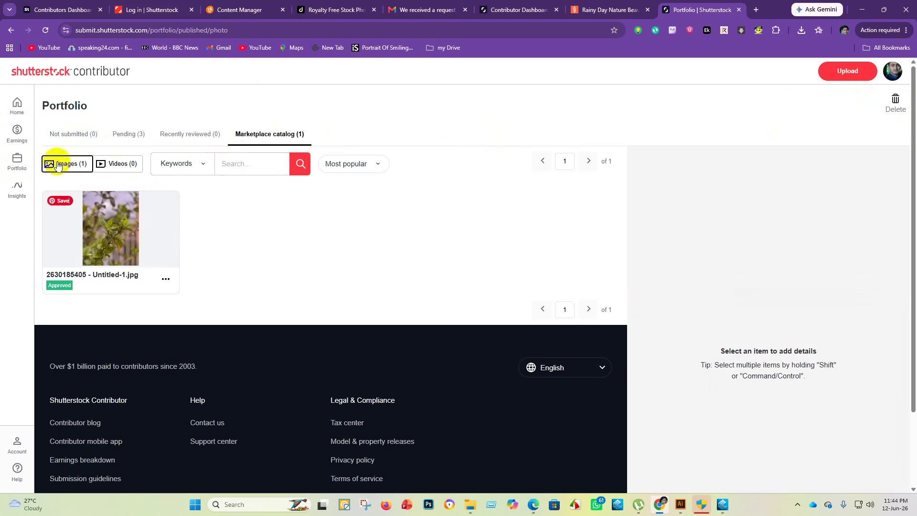
- Look through the Adobe Stock contributor dashboard and its portfolio sorted by downloads
left_click(69, 9)
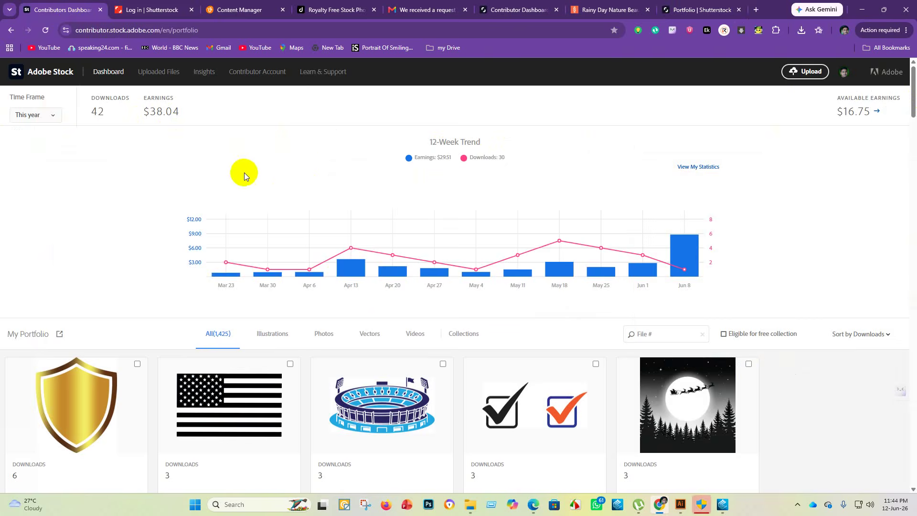
scroll(420, 276, "down", 13)
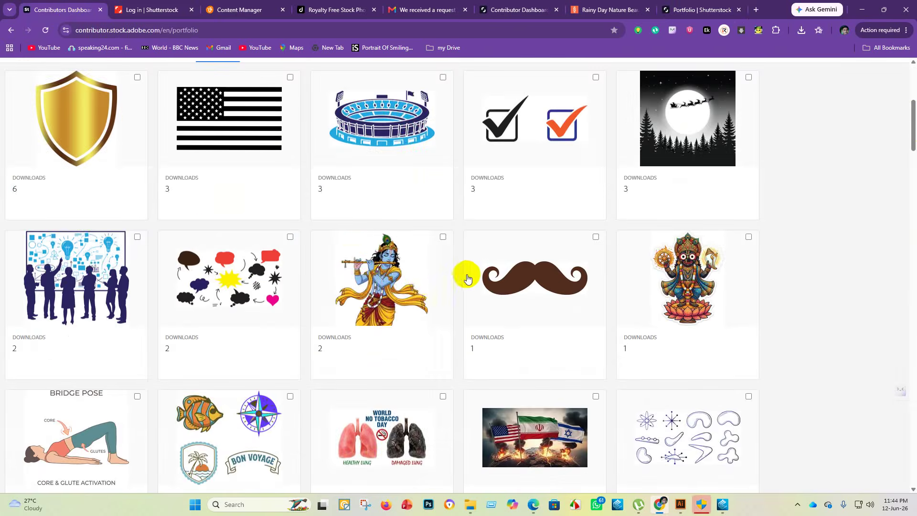
scroll(620, 304, "down", 6)
scroll(587, 302, "up", 7)
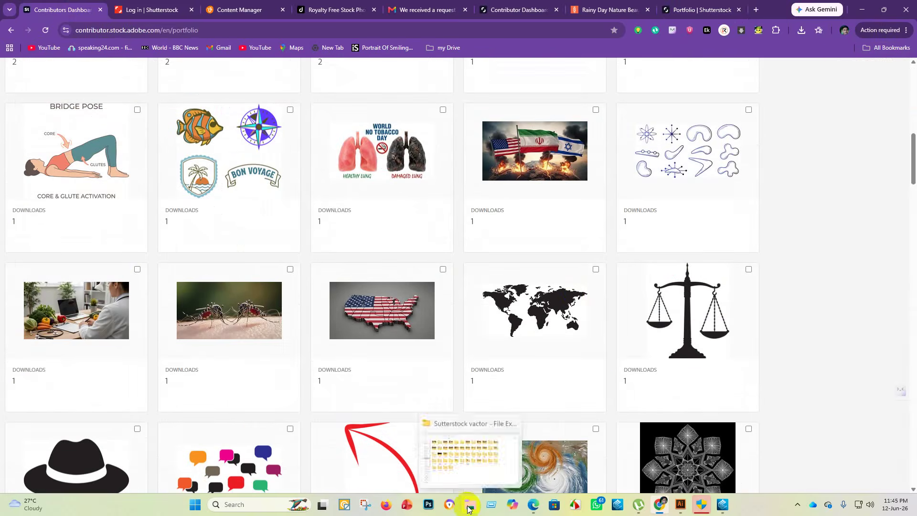
- Open the colorful vector folder in File Explorer and switch to the skillet drawing in Illustrator
left_click(435, 446)
scroll(29, 382, "down", 5)
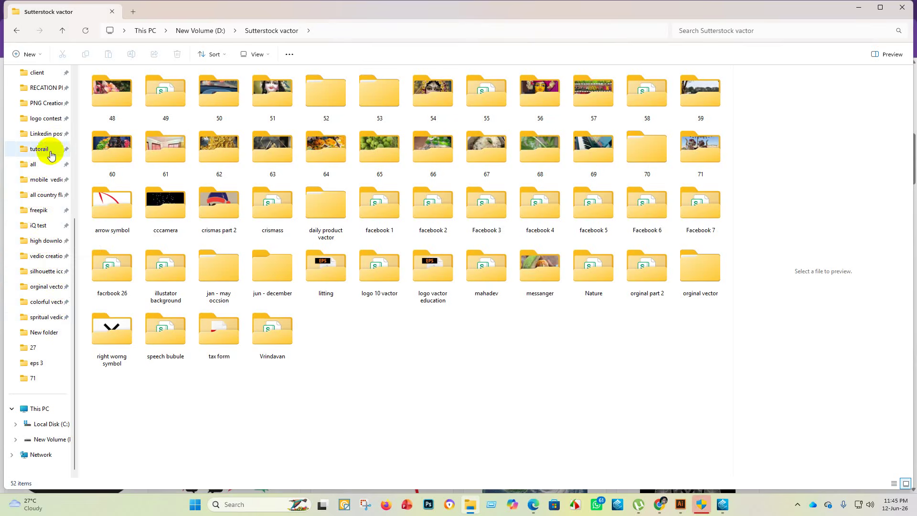
left_click(48, 306)
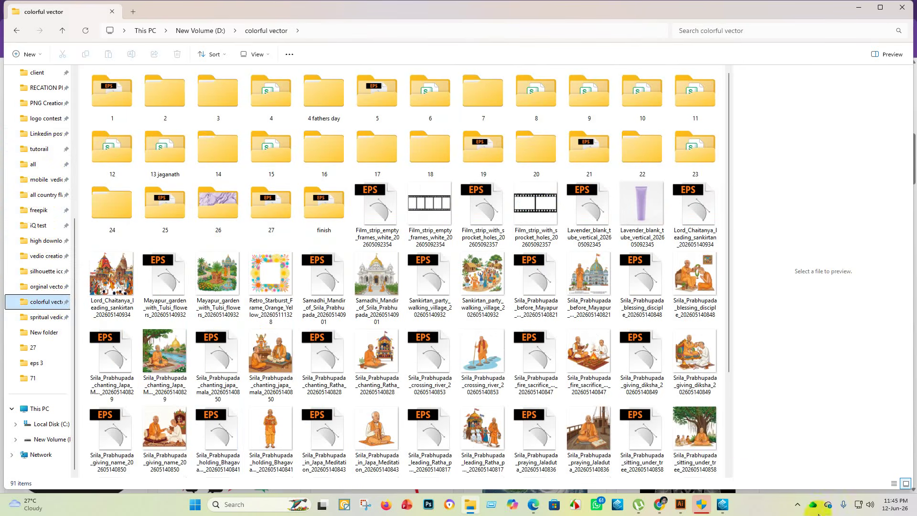
left_click(683, 506)
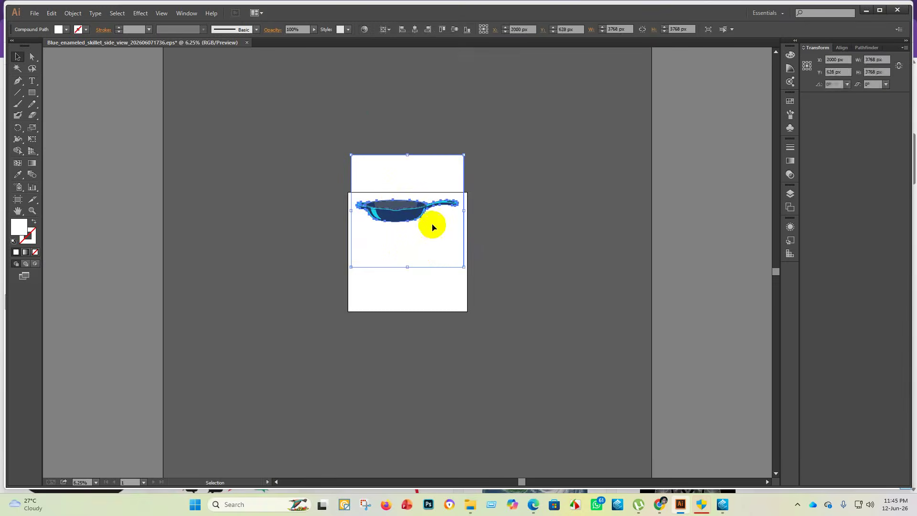
left_click_drag(430, 225, 283, 184)
left_click(266, 178)
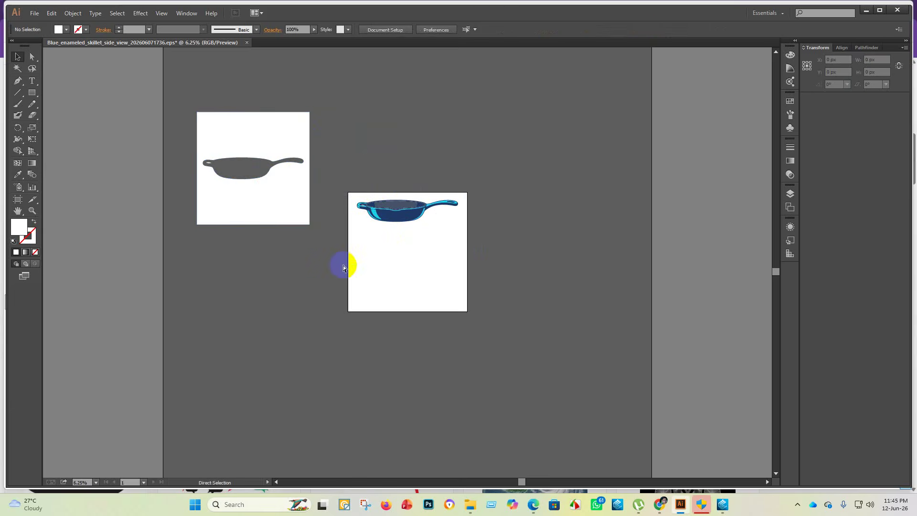
key("ctrl+z")
- Move the grouped skillet artwork off the artboard to about X -2768 px, Y -1449 px and delete its white background
left_click_drag(449, 247, 307, 185)
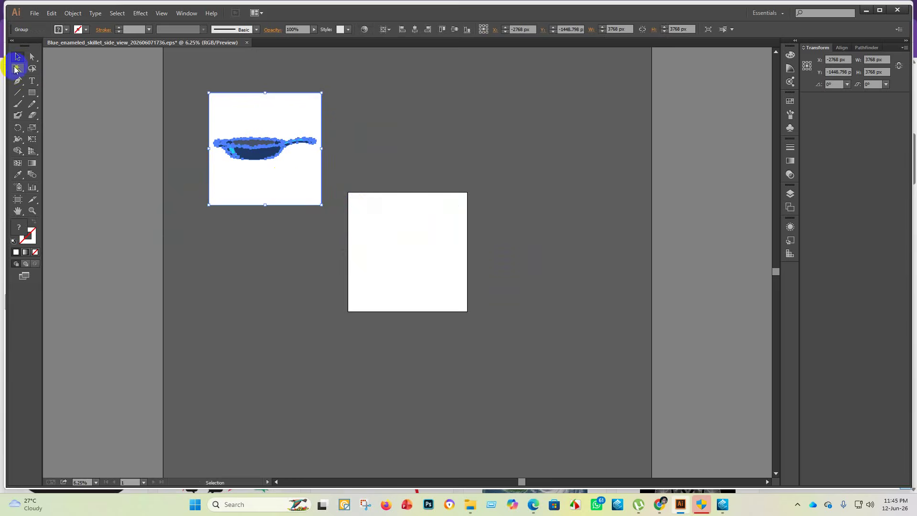
left_click(293, 189)
key("Delete")
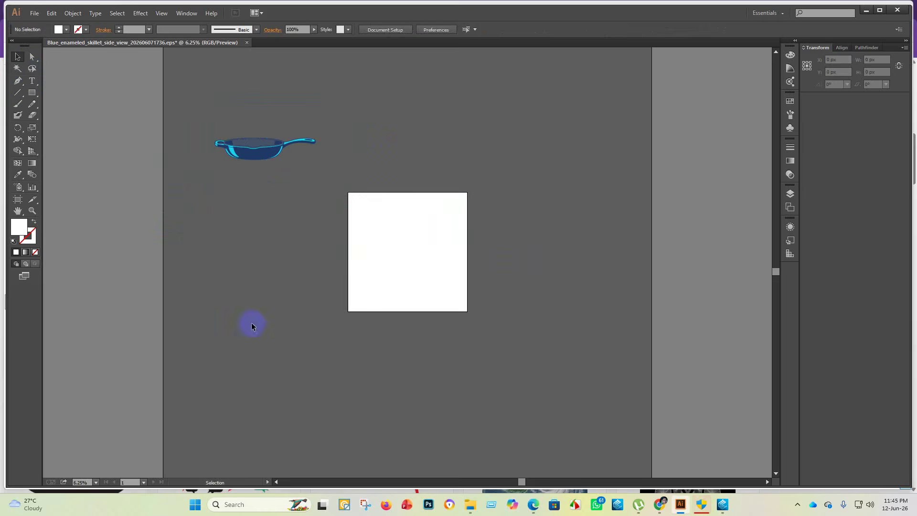
scroll(255, 100, "up", 4)
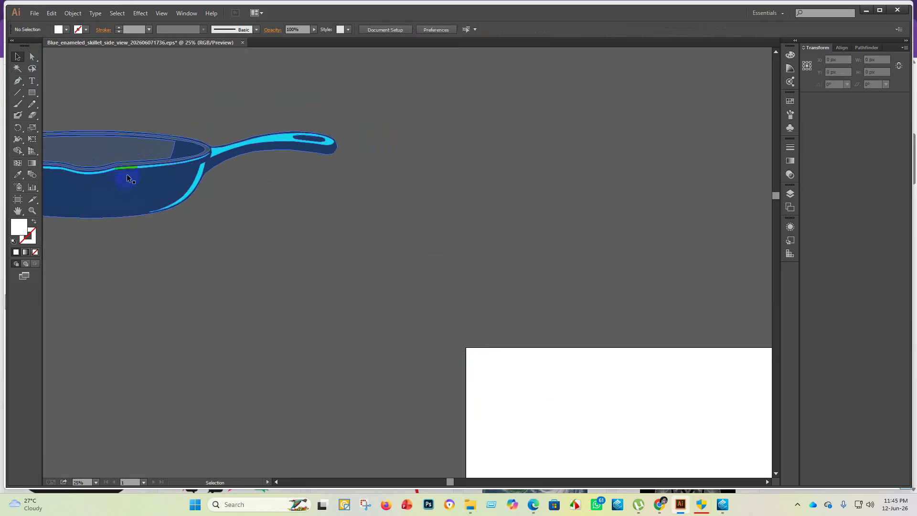
scroll(144, 180, "down", 2)
scroll(69, 160, "up", 4)
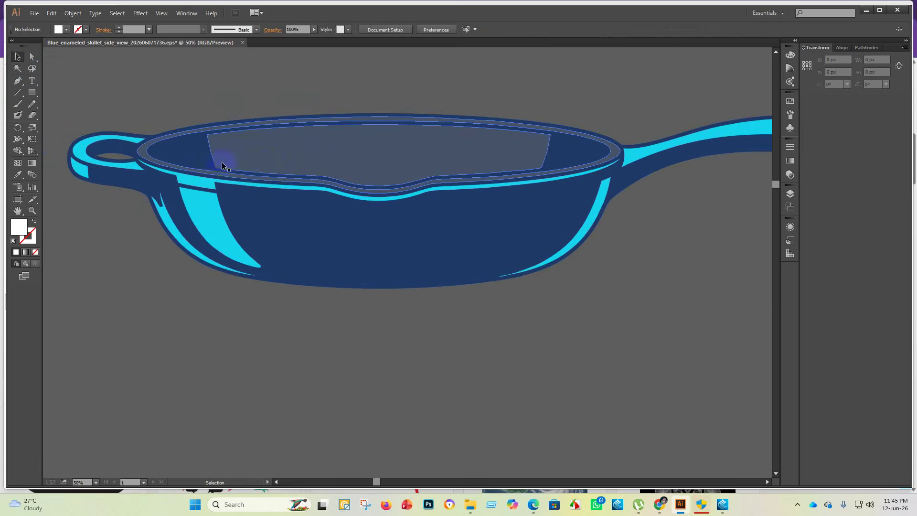
- Center the blue skillet artwork horizontally and vertically on the artboard at X 2000 px, Y 2000 px
scroll(223, 166, "down", 3)
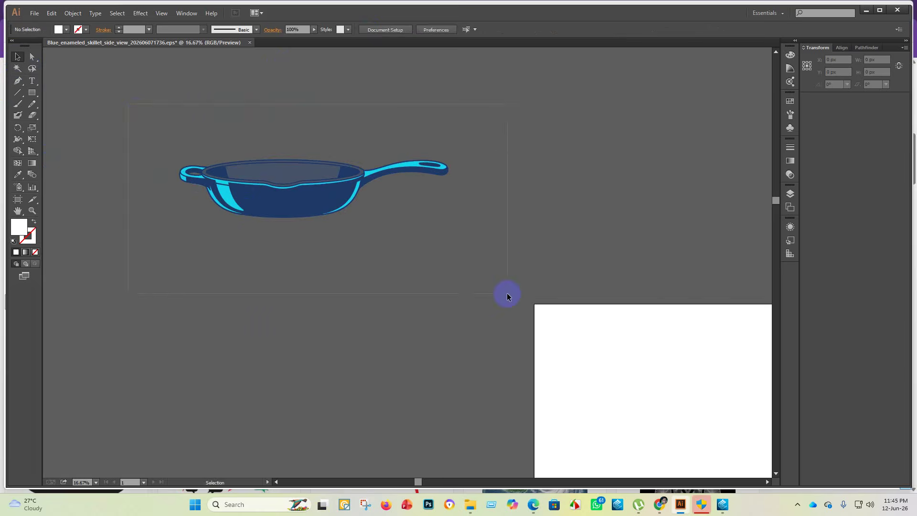
key("ctrl+a")
key("a")
key("v")
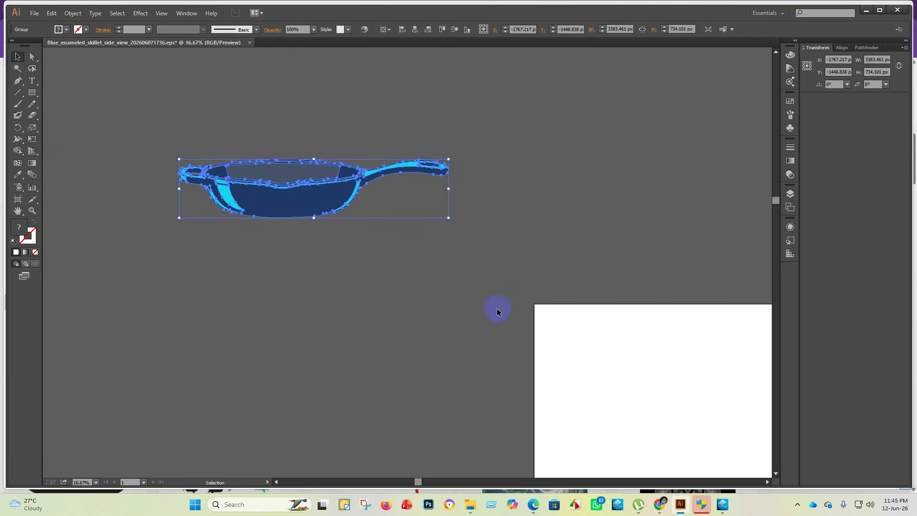
left_click(454, 29)
left_click(362, 156)
scroll(289, 368, "down", 5)
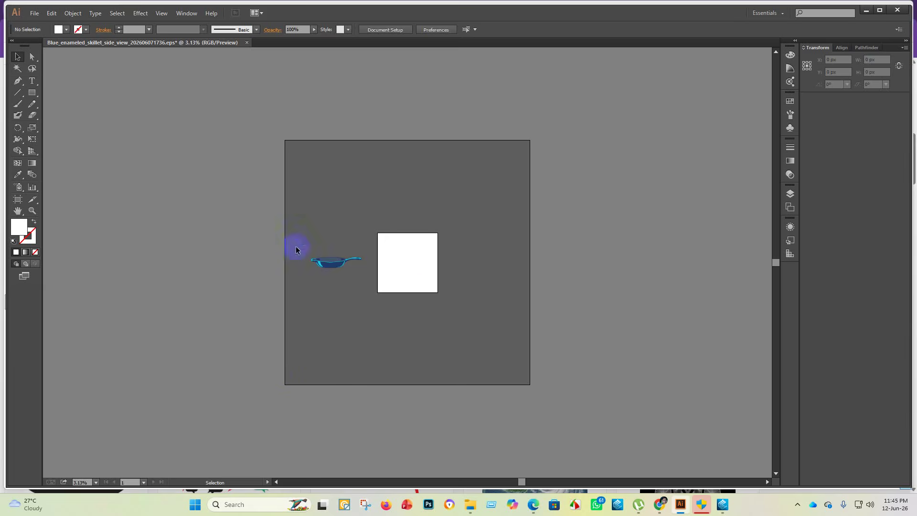
left_click_drag(296, 250, 405, 320)
left_click(415, 29)
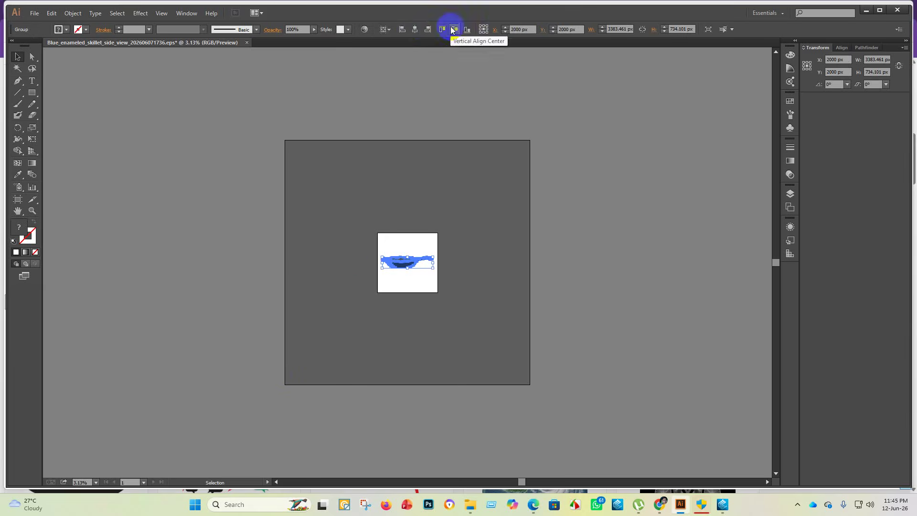
left_click(505, 297)
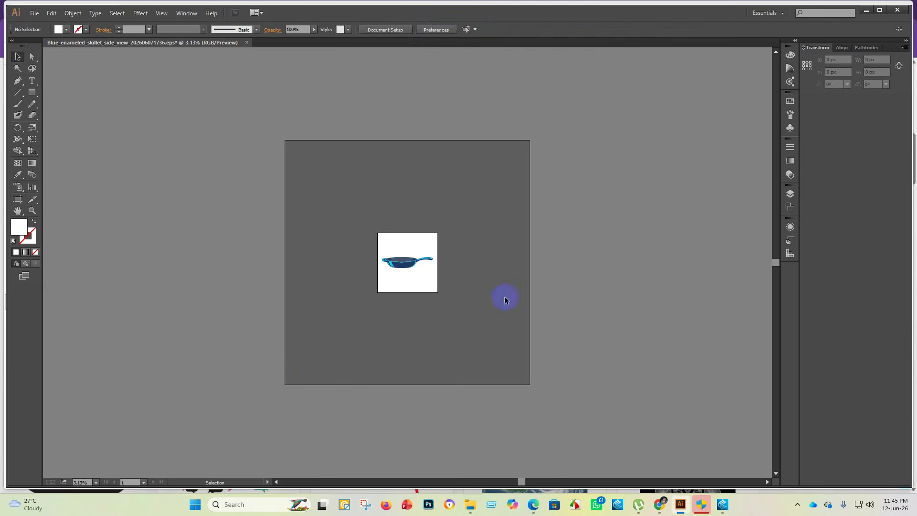
- Set the artboard height to 2000 px, keeping its 4000 px width
left_click(17, 200)
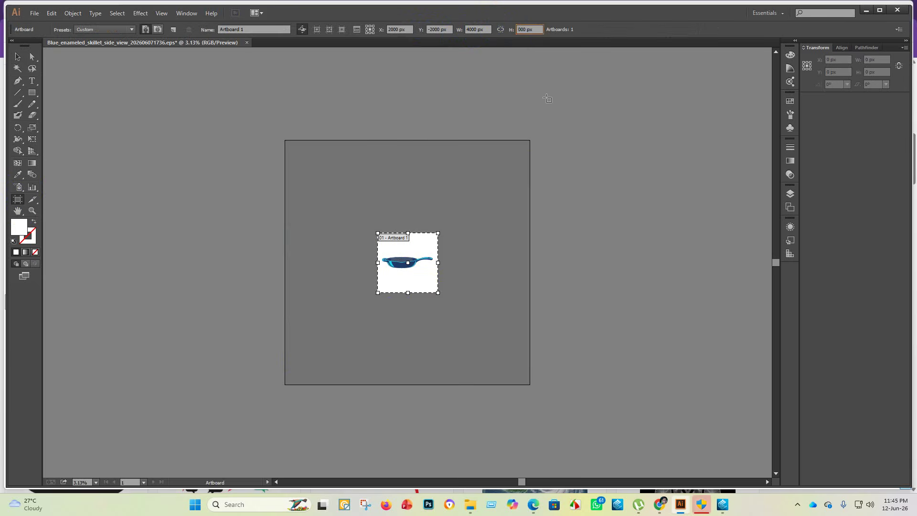
key("Return")
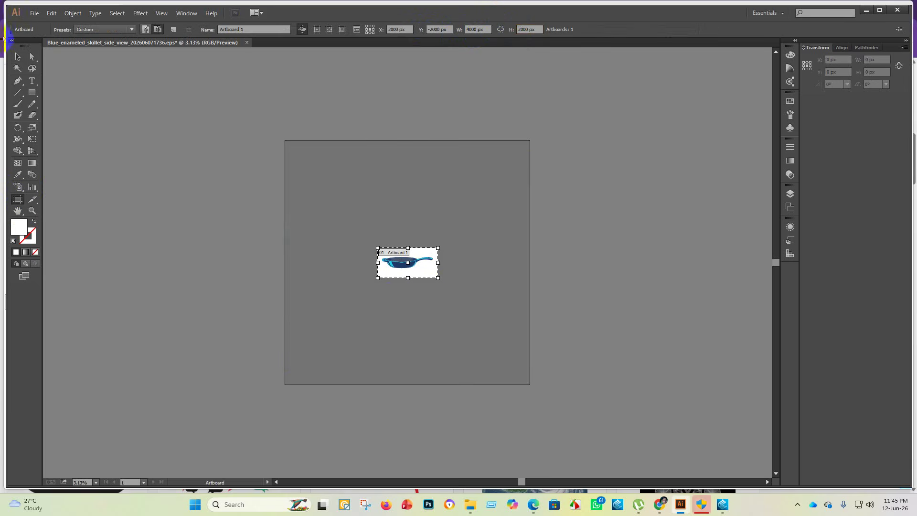
left_click(18, 57)
- Align the blue skillet to the vertical center of the shortened artboard and check its placement
scroll(431, 282, "up", 3)
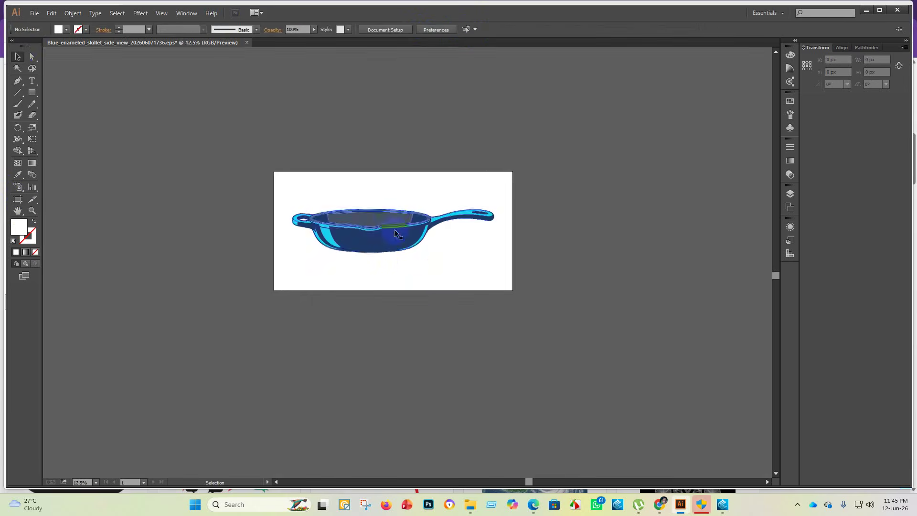
left_click(372, 237)
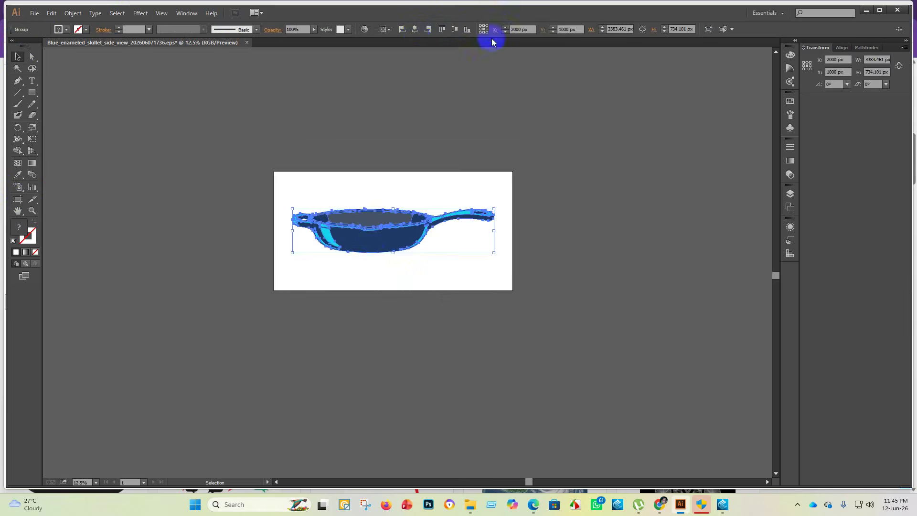
left_click(456, 30)
left_click(612, 201)
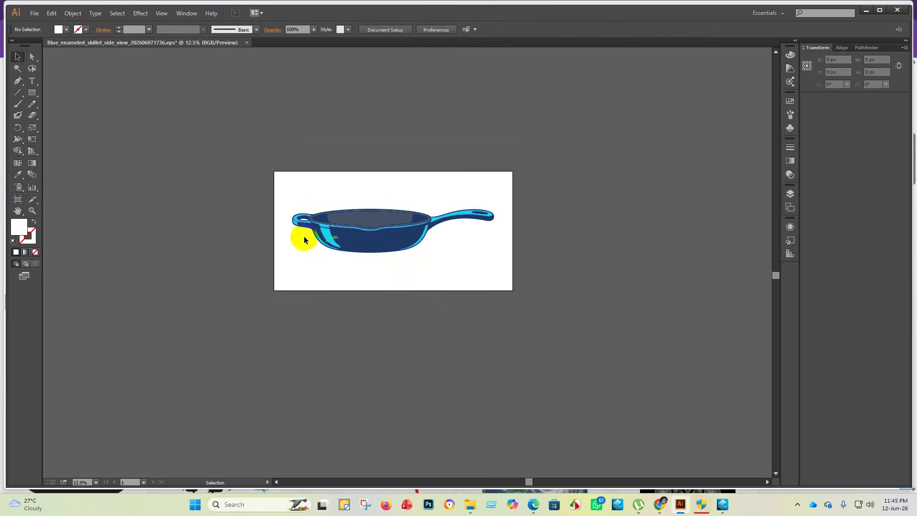
scroll(323, 191, "up", 4)
scroll(398, 215, "down", 5)
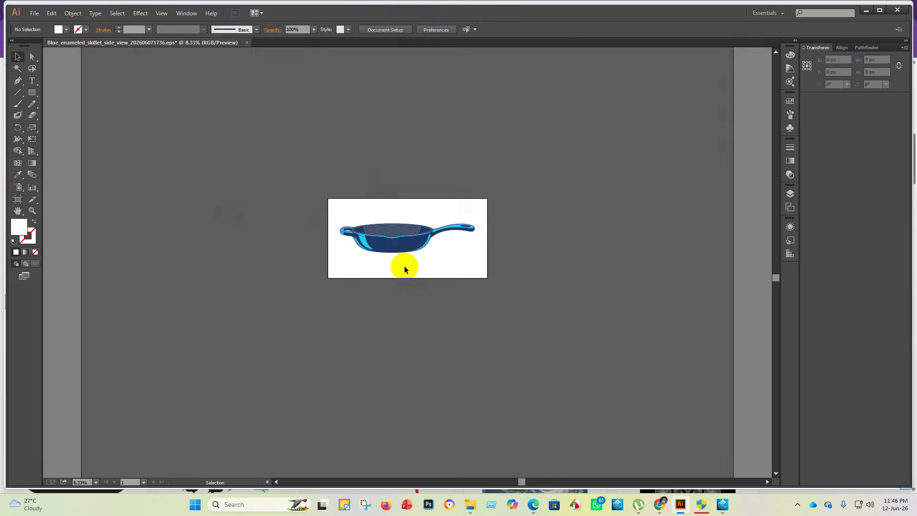
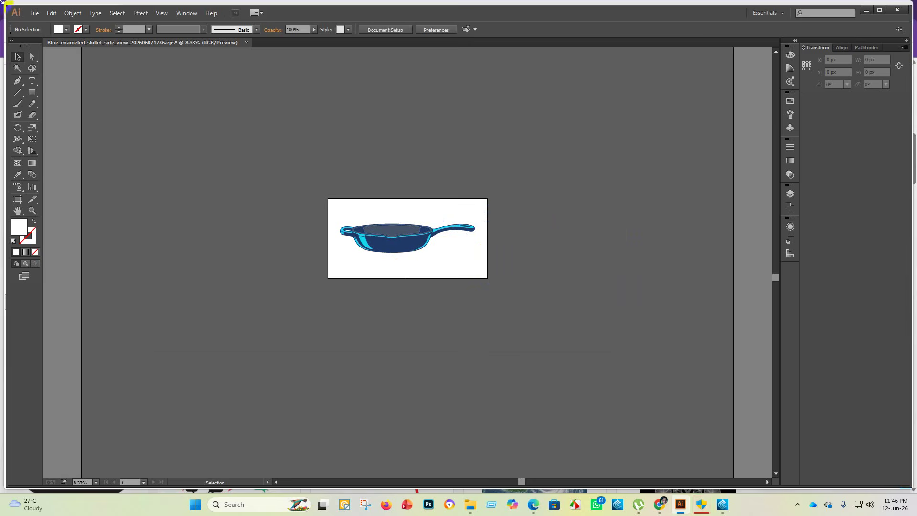
- Save the skillet drawing into the eps 1 folder as an Illustrator EPS file named 1
left_click(36, 14)
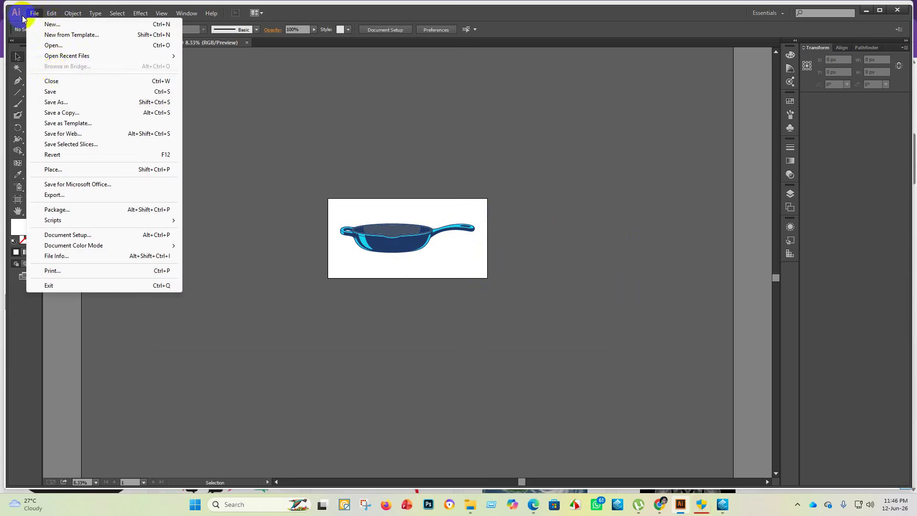
left_click(74, 91)
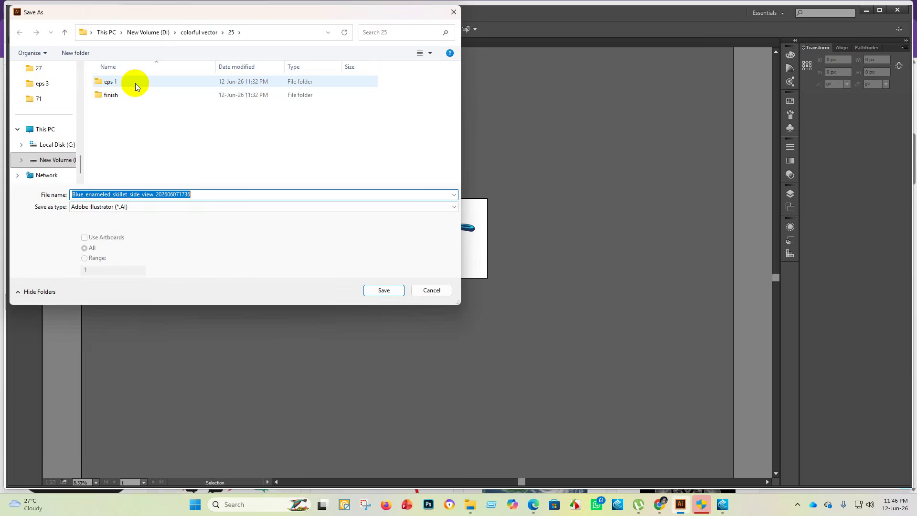
double_click(136, 83)
left_click(151, 206)
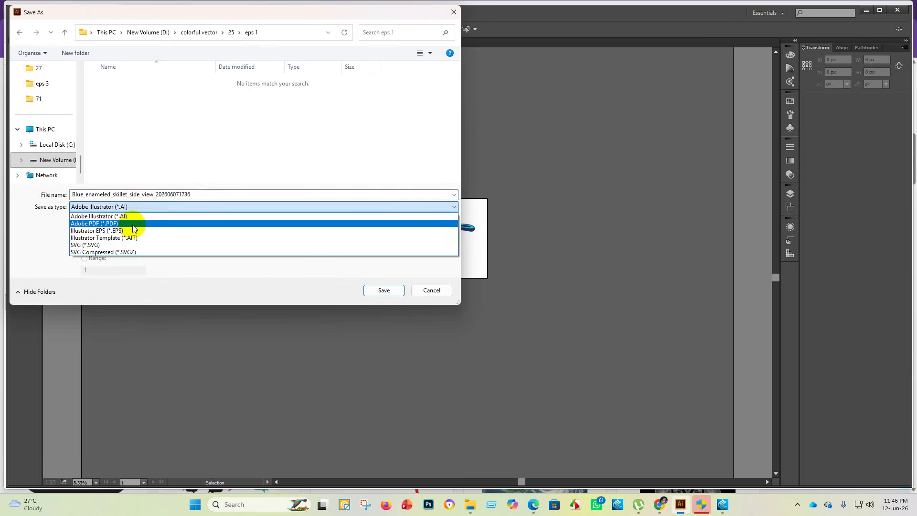
left_click(123, 231)
double_click(215, 193)
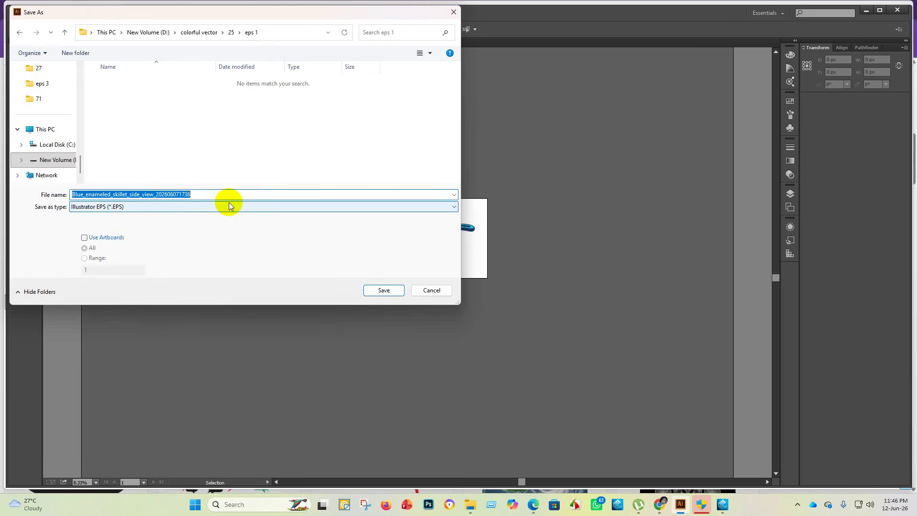
key("BackSpace")
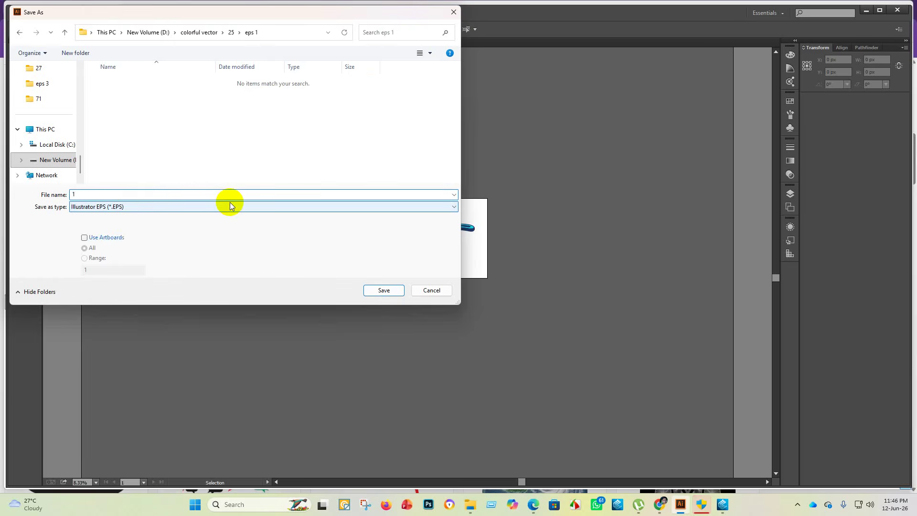
type("1")
left_click(384, 290)
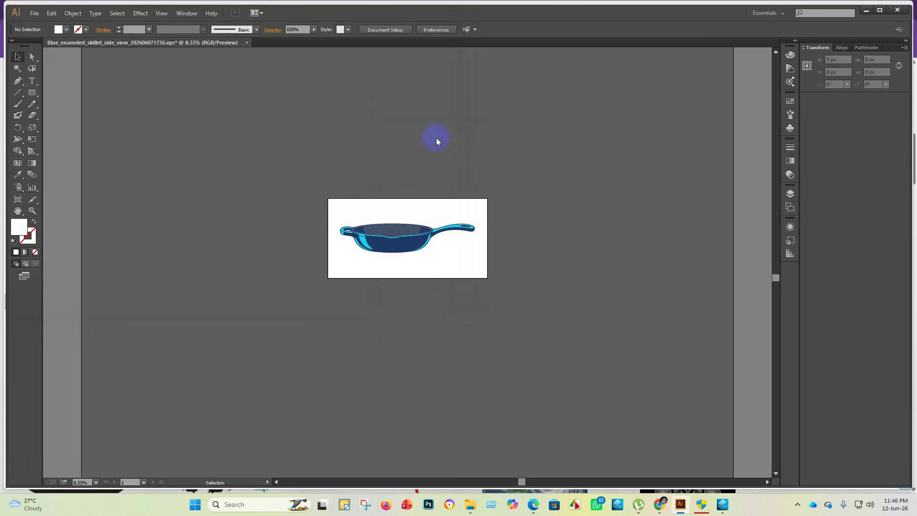
- Choose the Illustrator 10 EPS version for the saved file and accept the EPS options
left_click(489, 114)
left_click(458, 211)
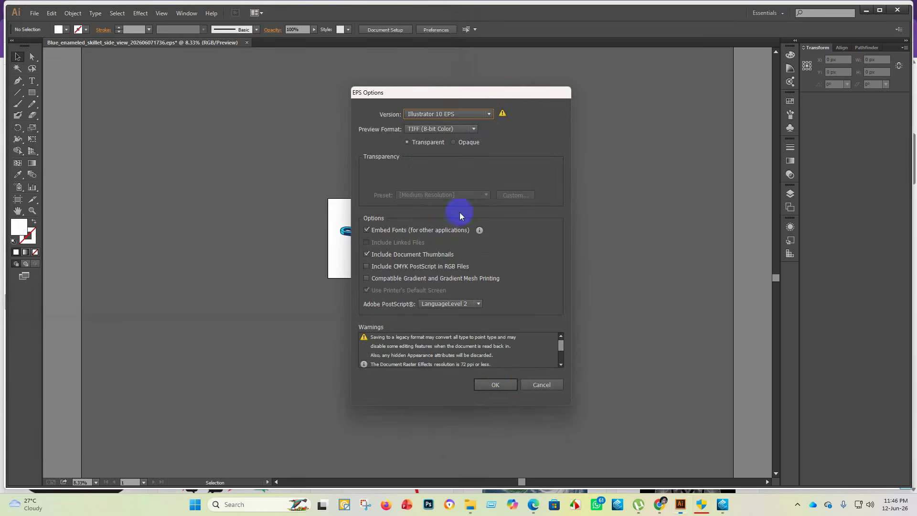
left_click(495, 385)
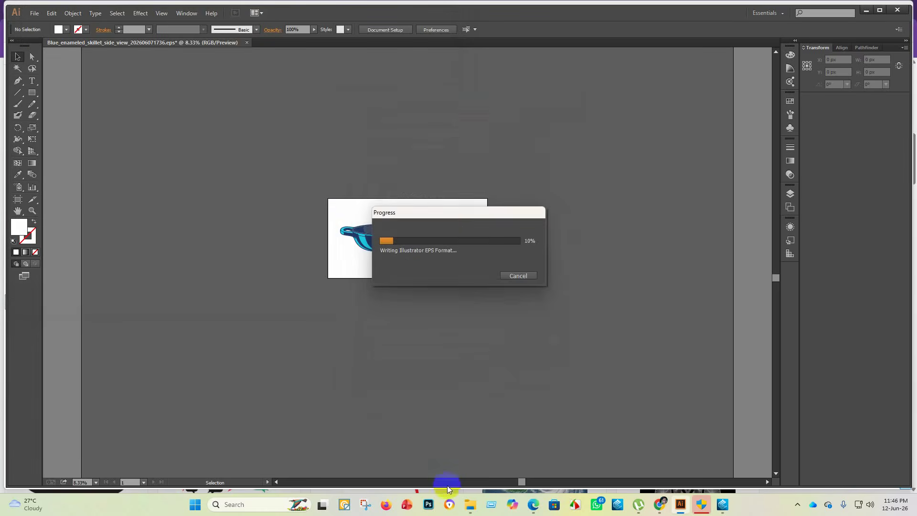
- Switch to File Explorer and open folder 25 inside the colorful vector folder
left_click(471, 507)
left_click(466, 462)
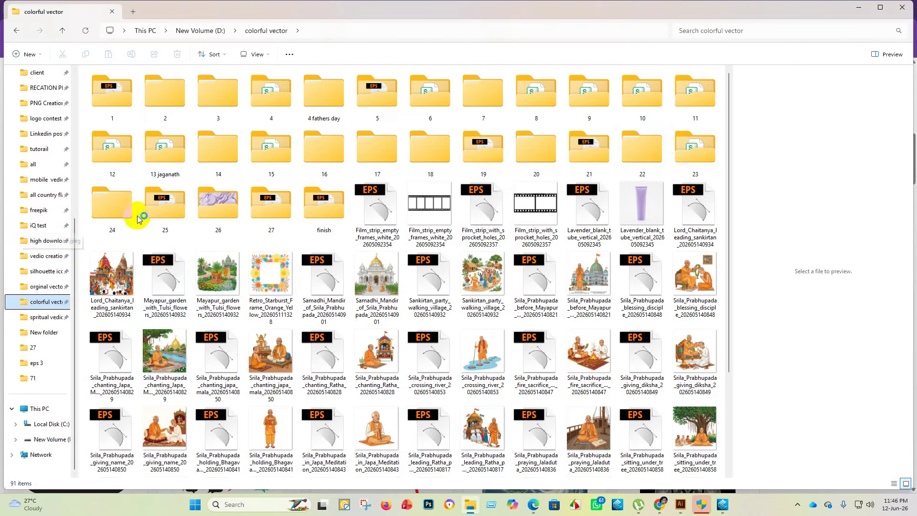
double_click(163, 203)
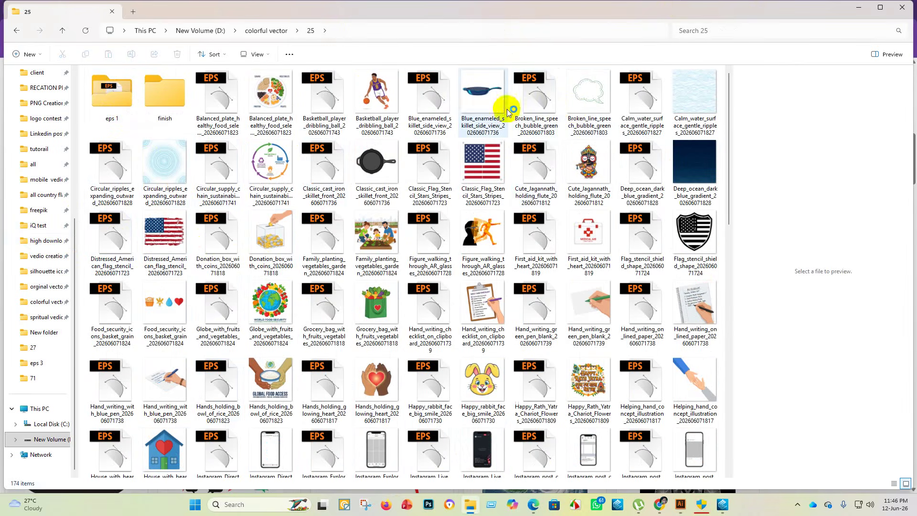
left_click(482, 83, "shift")
left_click(444, 32)
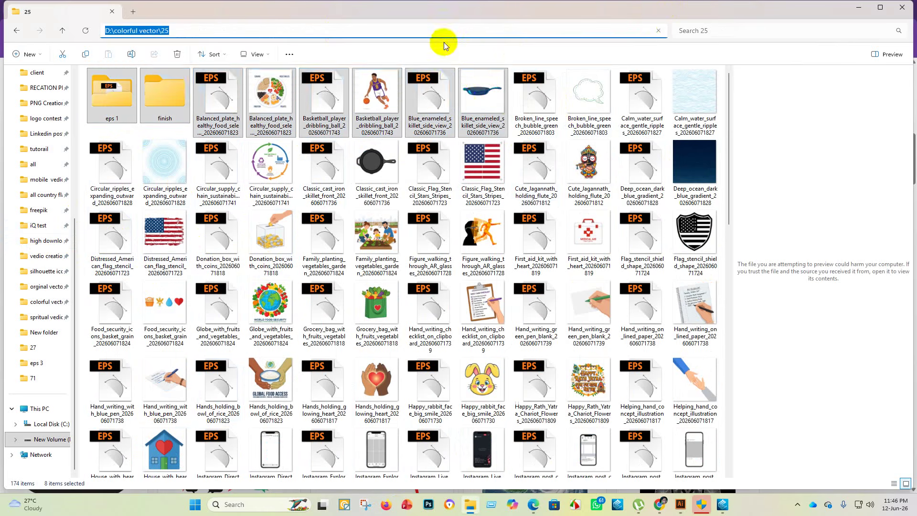
left_click(656, 32)
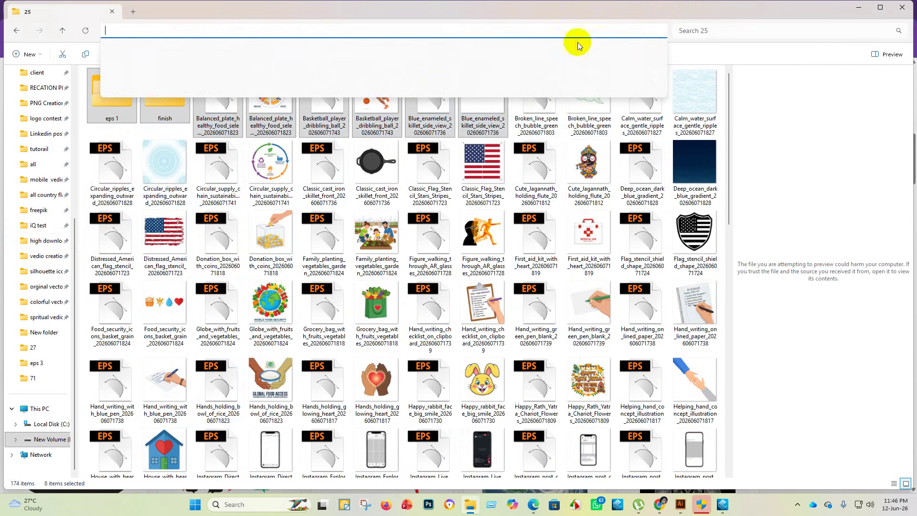
left_click(821, 143)
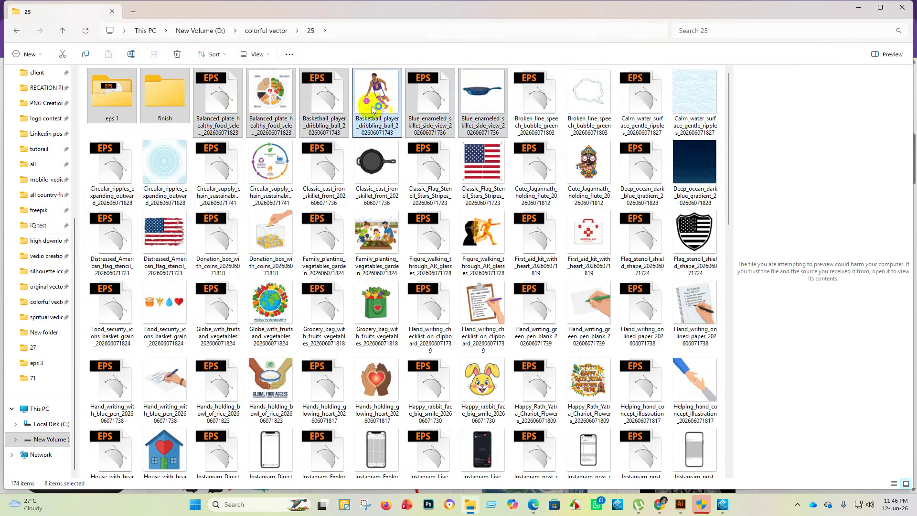
- Move the blue enameled skillet EPS file and its preview image into the finish folder
left_click(436, 188)
left_click(480, 104)
left_click_drag(480, 104, 165, 92)
left_click_drag(440, 106, 166, 96)
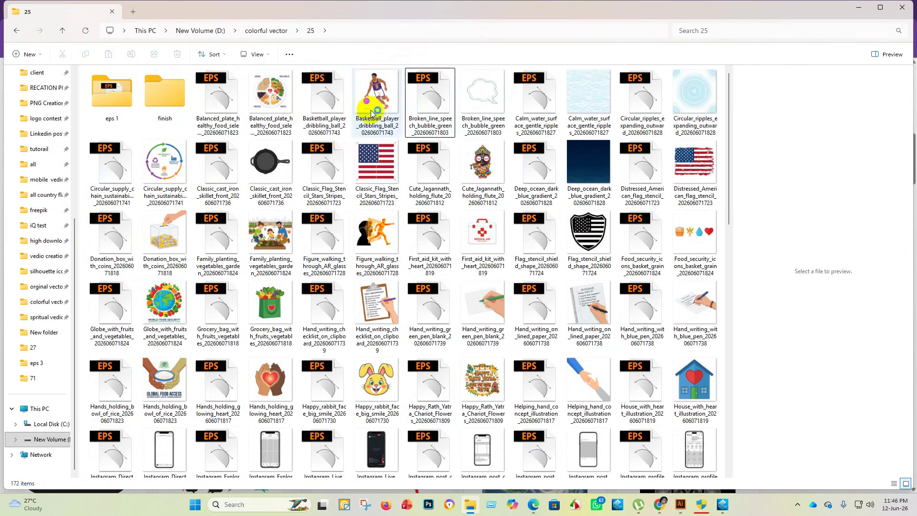
- Open the file Classic_cast_iron_skillet_front_202606071736.eps in Illustrator
left_click(220, 99)
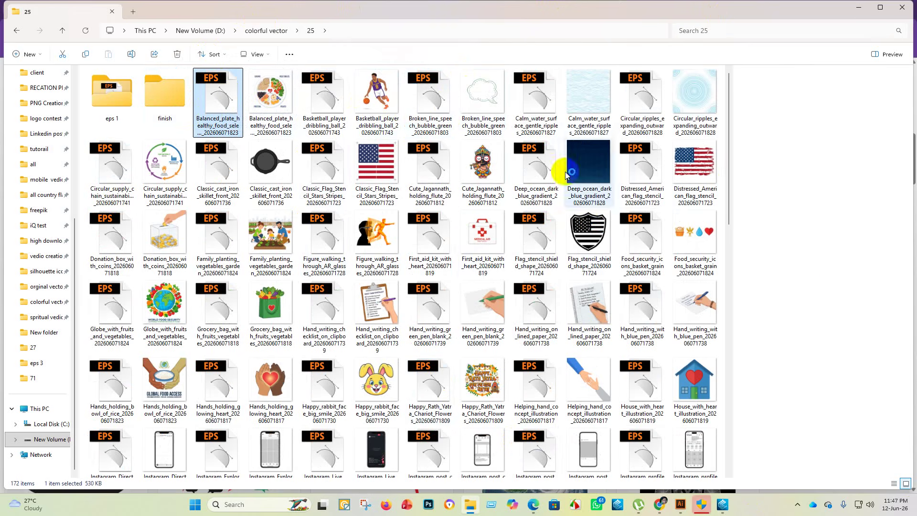
left_click(217, 171)
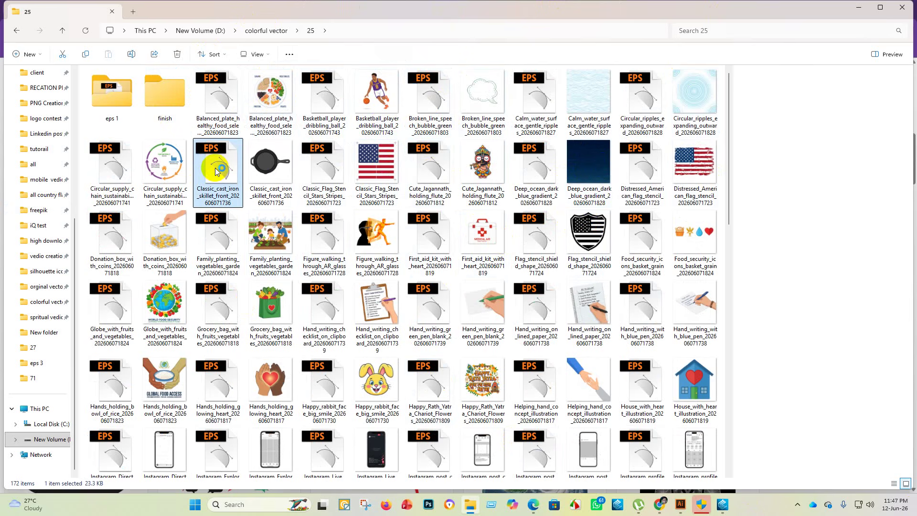
double_click(217, 171)
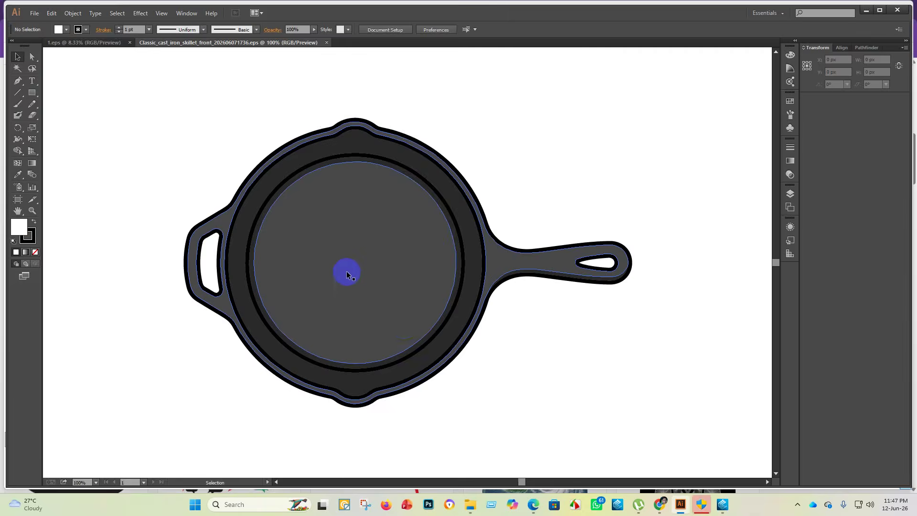
- Enlarge the grouped cast iron skillet artwork proportionally around its center to about 4109 px square
scroll(347, 274, "down", 5)
left_click(344, 263)
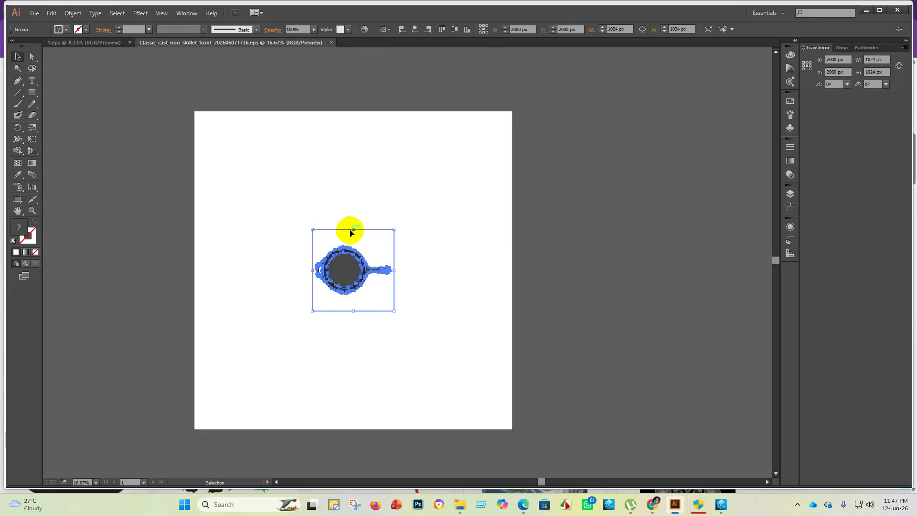
left_click_drag(353, 232, 472, 193)
left_click(463, 286)
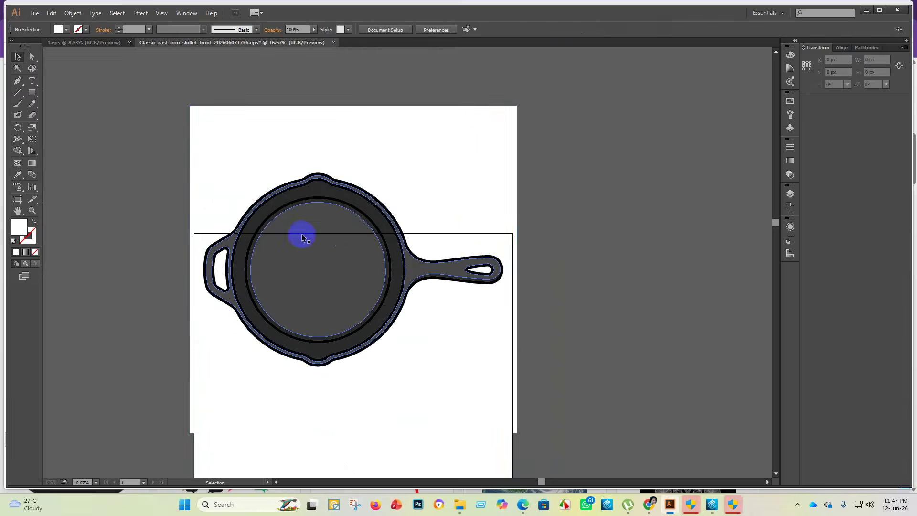
- Move the enlarged skillet artwork off the artboard to about X -3360 px, Y -1174 px
scroll(356, 244, "down", 1)
scroll(412, 211, "down", 1)
left_click_drag(414, 212, 260, 129)
scroll(415, 213, "down", 1)
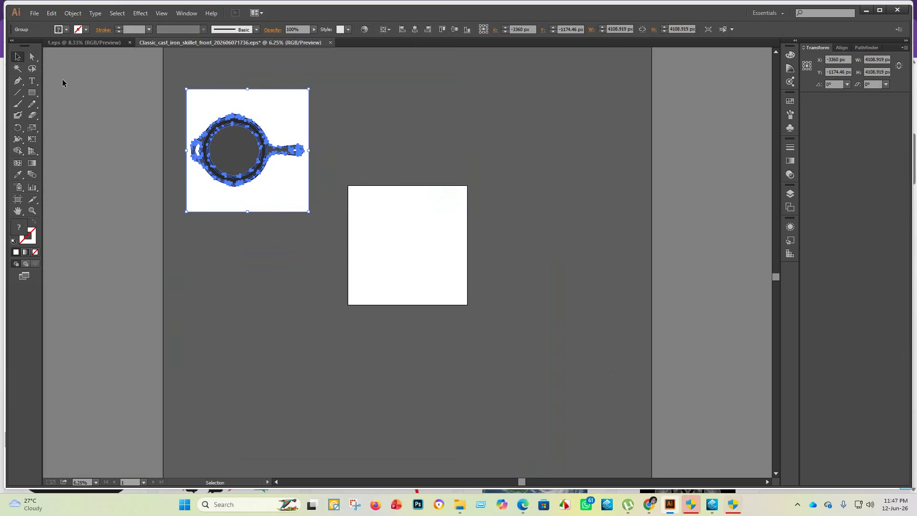
- Select the white background of the cast iron skillet with the Magic Wand and delete it
left_click(17, 68)
left_click(231, 97)
left_click(294, 106)
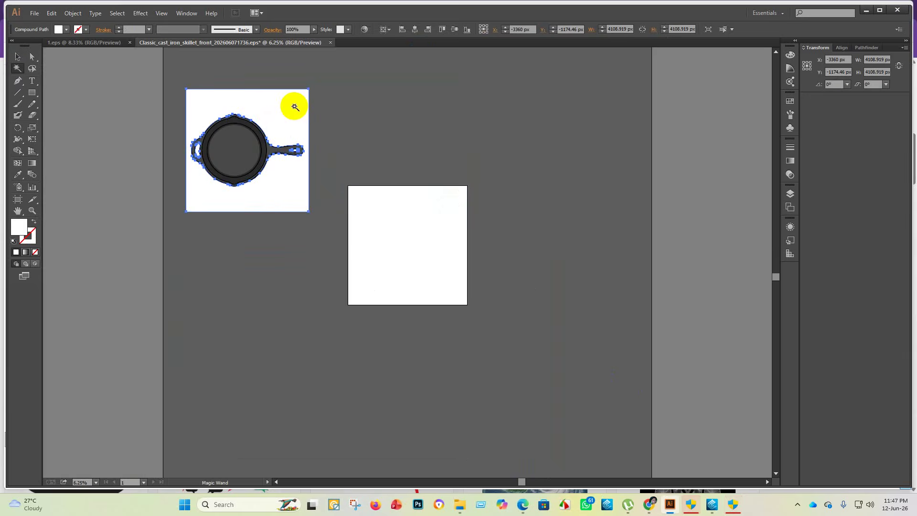
key("Delete")
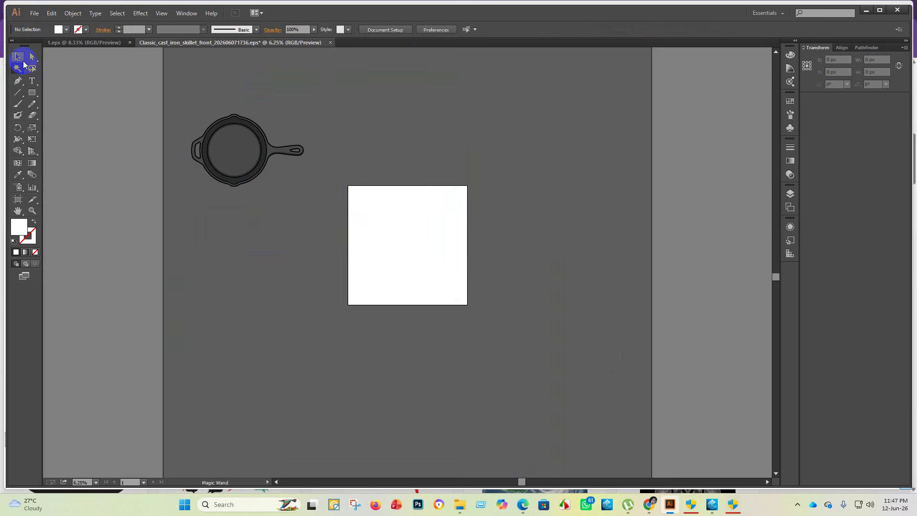
- Center the cast iron skillet artwork horizontally and vertically on the artboard
left_click_drag(175, 96, 285, 208)
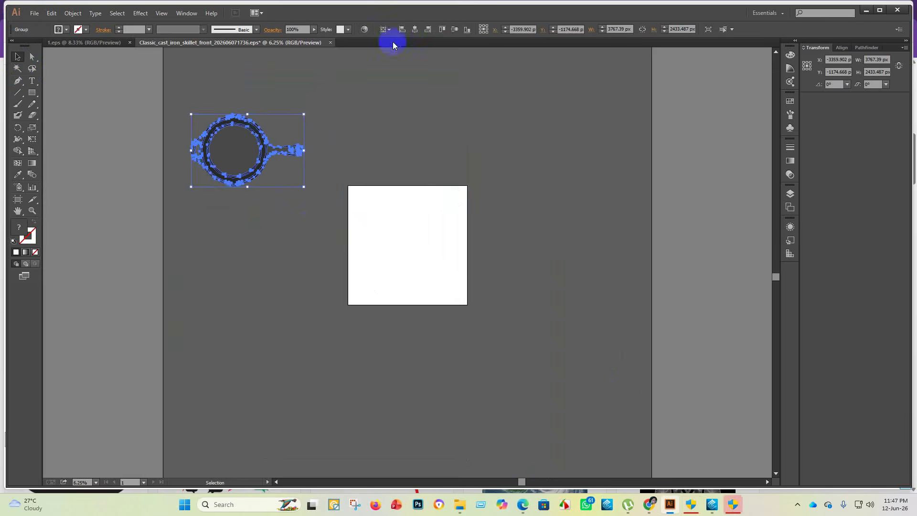
left_click(415, 30)
left_click(454, 29)
left_click(568, 255)
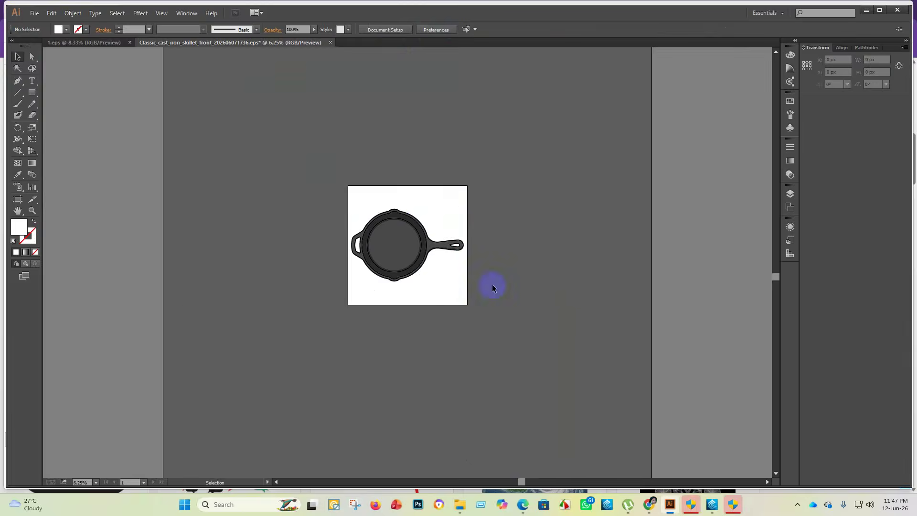
scroll(459, 269, "up", 3)
scroll(351, 210, "up", 5)
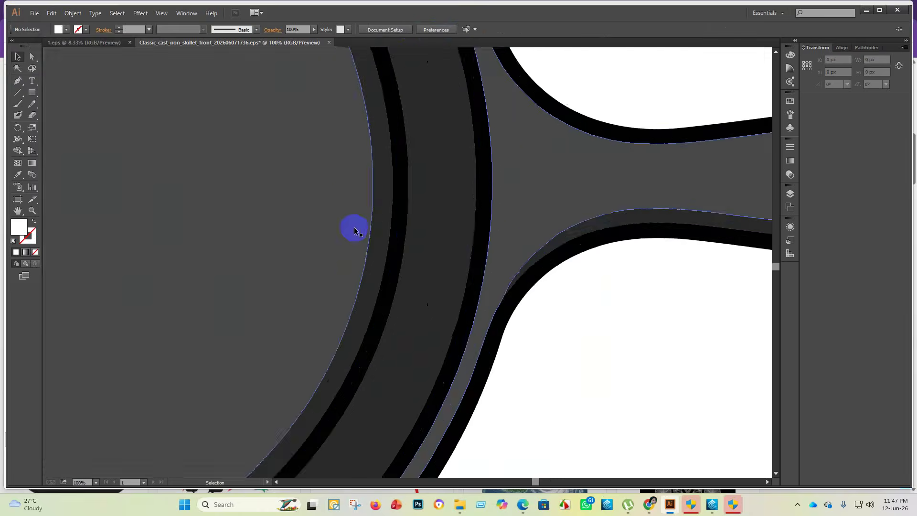
scroll(415, 293, "down", 6)
- Save the skillet artwork as an Illustrator EPS file named 2 in the eps 1 folder
left_click(34, 13)
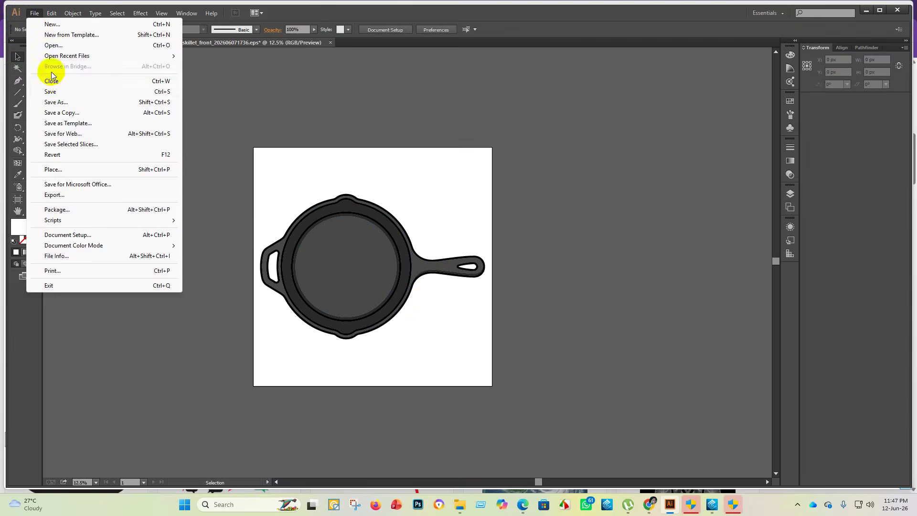
left_click(49, 90)
double_click(136, 82)
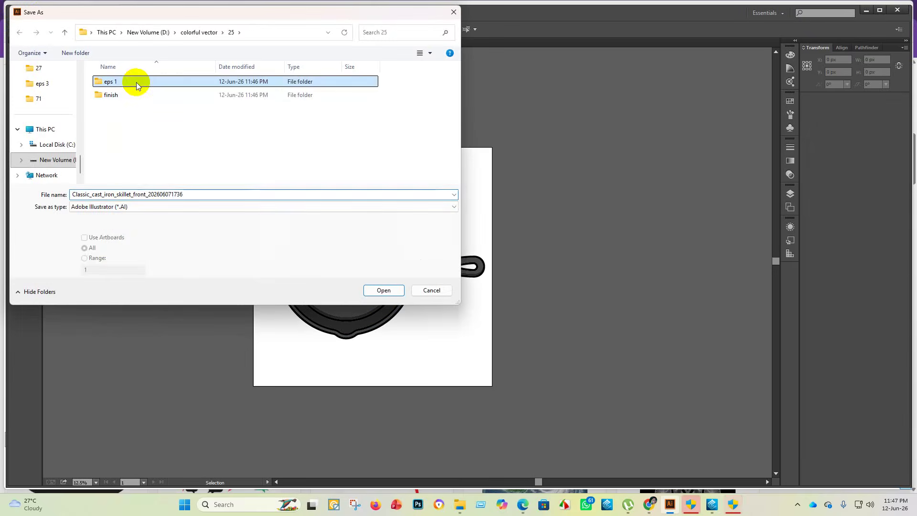
left_click(142, 206)
left_click(133, 228)
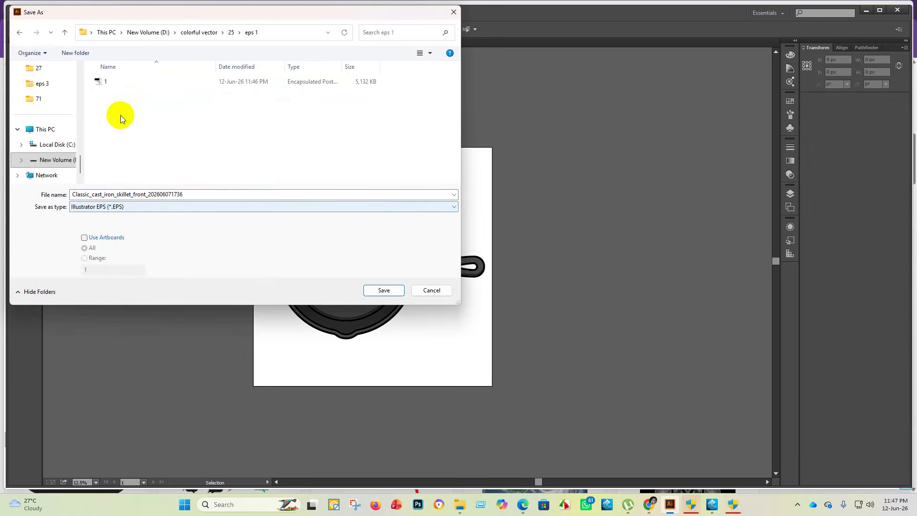
double_click(216, 199)
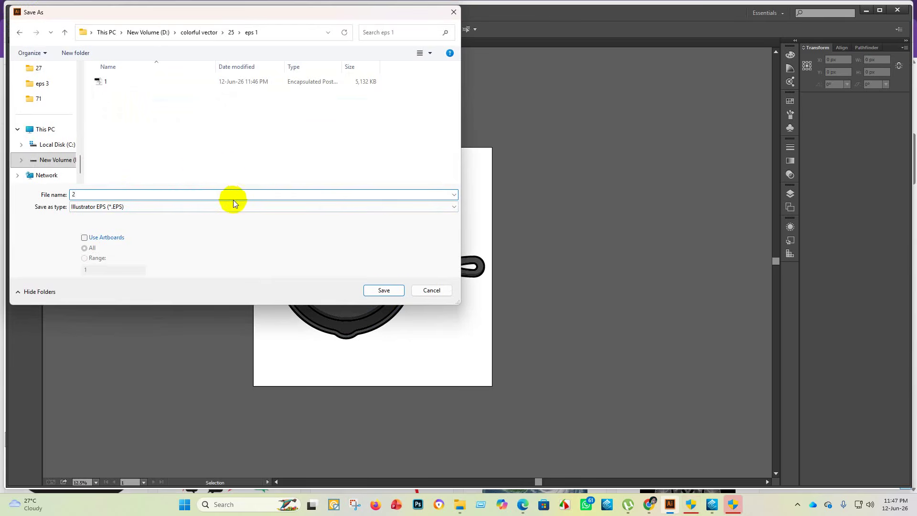
left_click(384, 290)
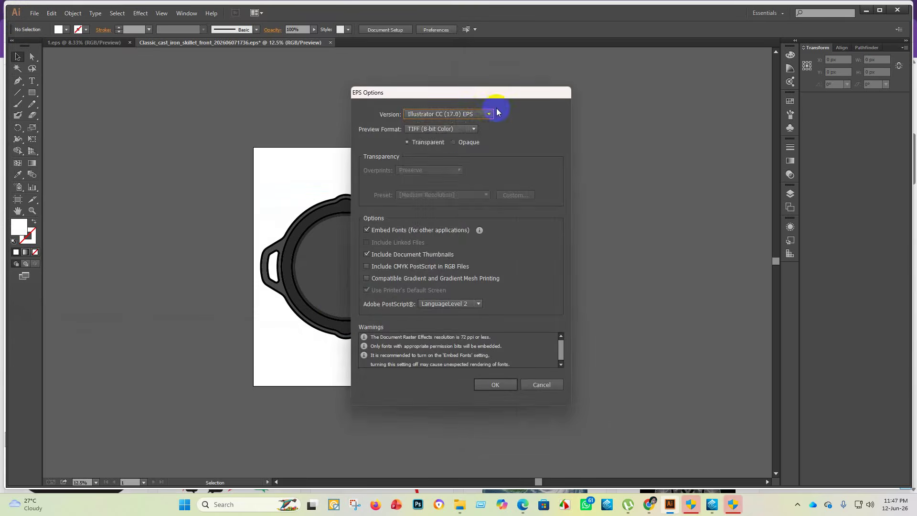
- Set the EPS version to Illustrator 10 EPS and finish the save
left_click(488, 113)
left_click(454, 214)
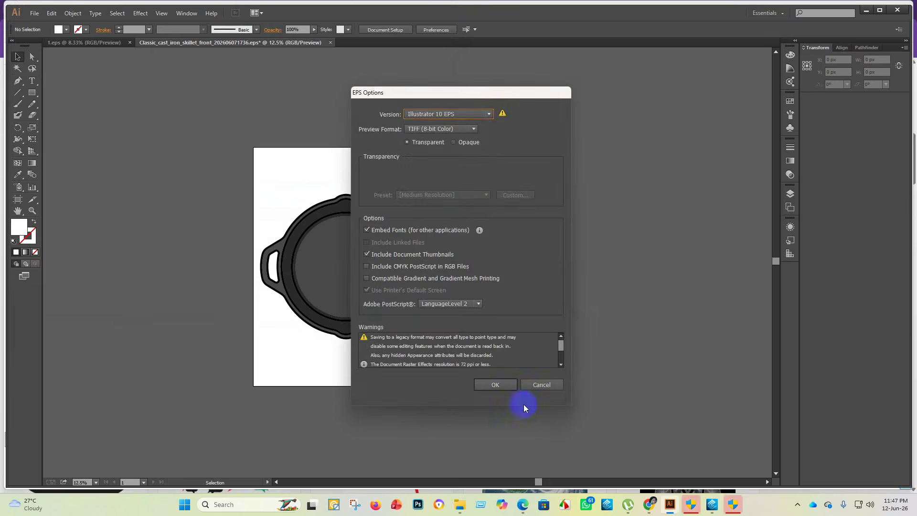
left_click(496, 384)
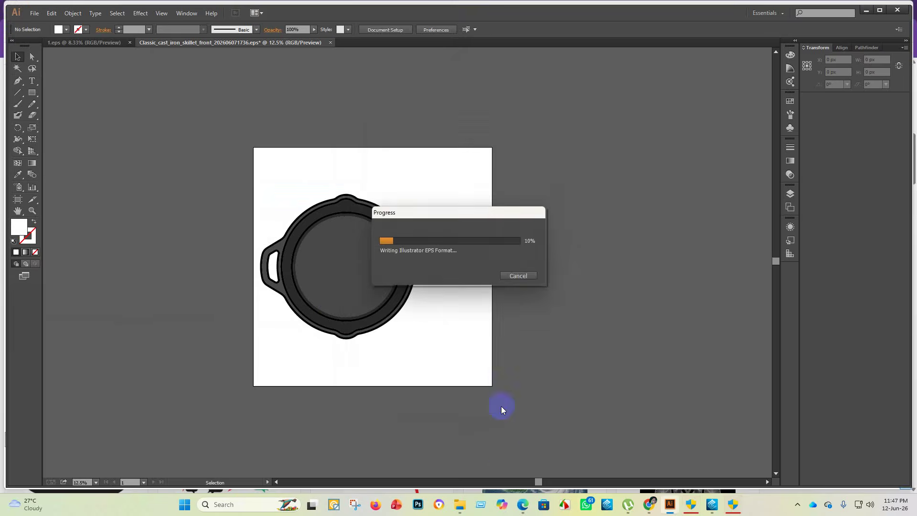
- Move the processed cast iron skillet files into the finish folder and open Classic_Flag_Stencil_Stars_Stripes_202606071723.eps in Illustrator
left_click(461, 505)
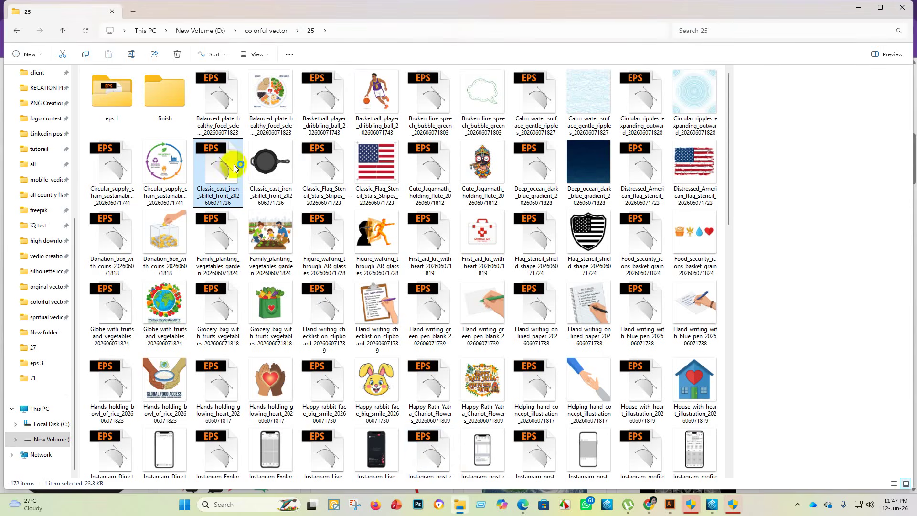
left_click_drag(216, 177, 173, 106)
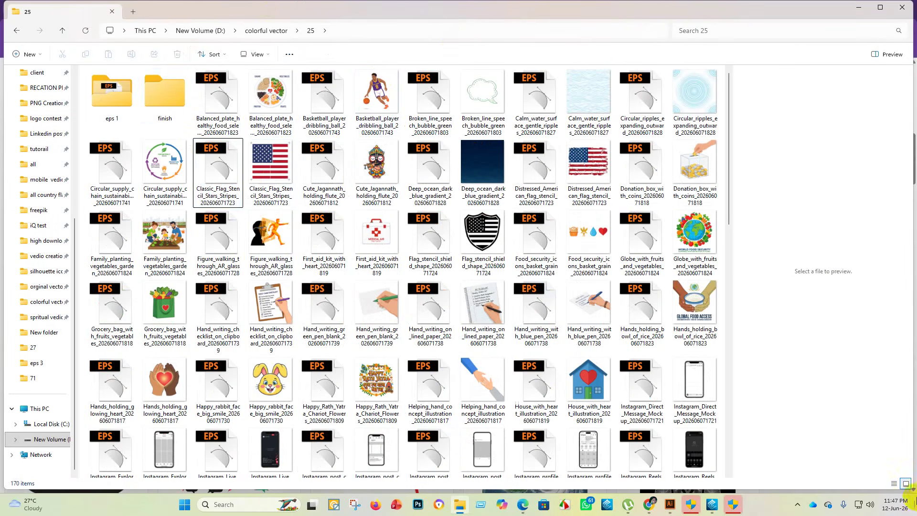
double_click(220, 171)
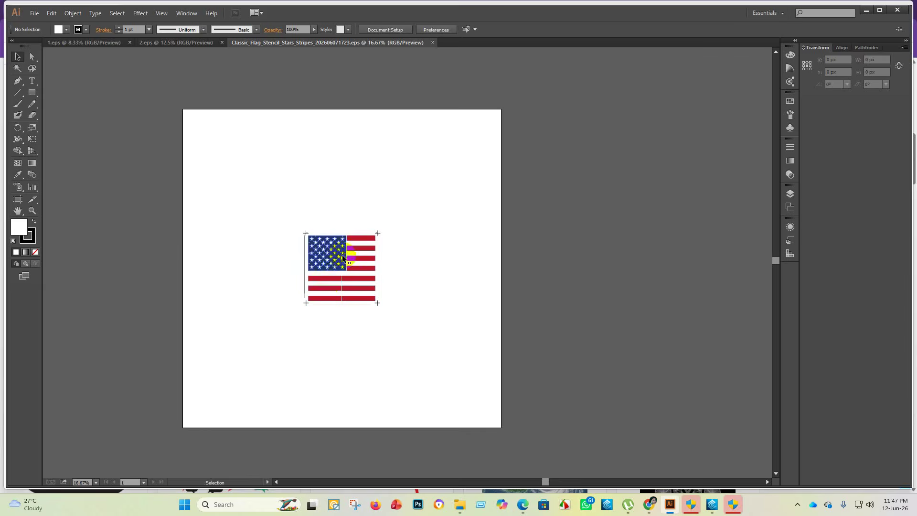
- Enlarge the grouped flag stencil artwork proportionally to about 3863 px square, extending above the artboard
left_click(343, 237)
left_click_drag(344, 227, 421, 196)
left_click(581, 285)
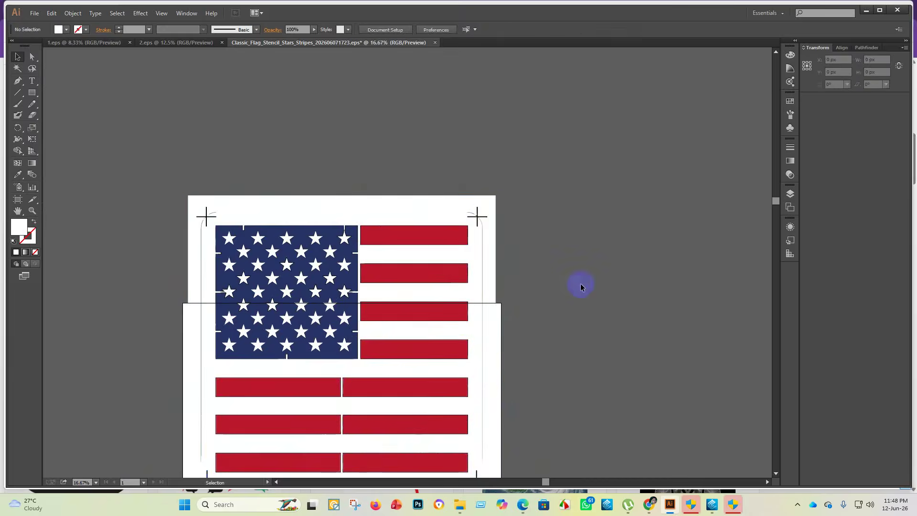
- Select the white background of the flag stencil with the Magic Wand and delete it
scroll(548, 307, "down", 3)
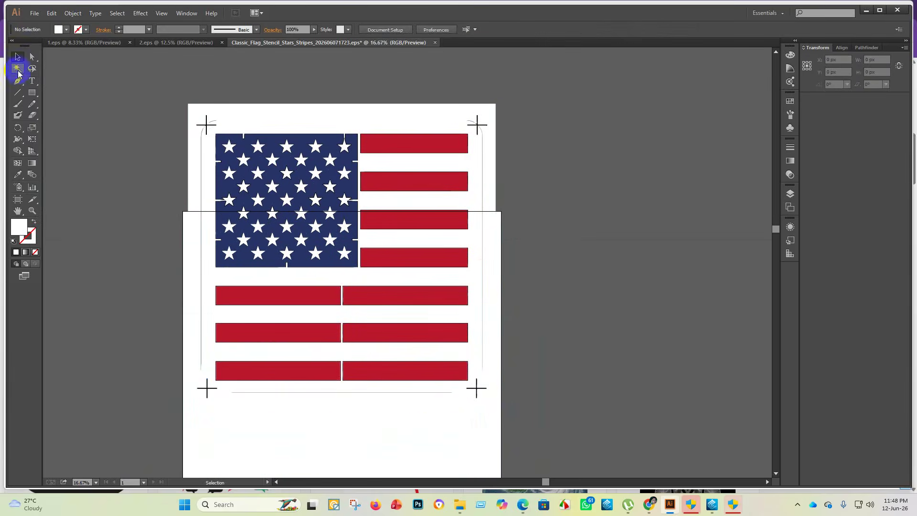
left_click(18, 69)
left_click(339, 113)
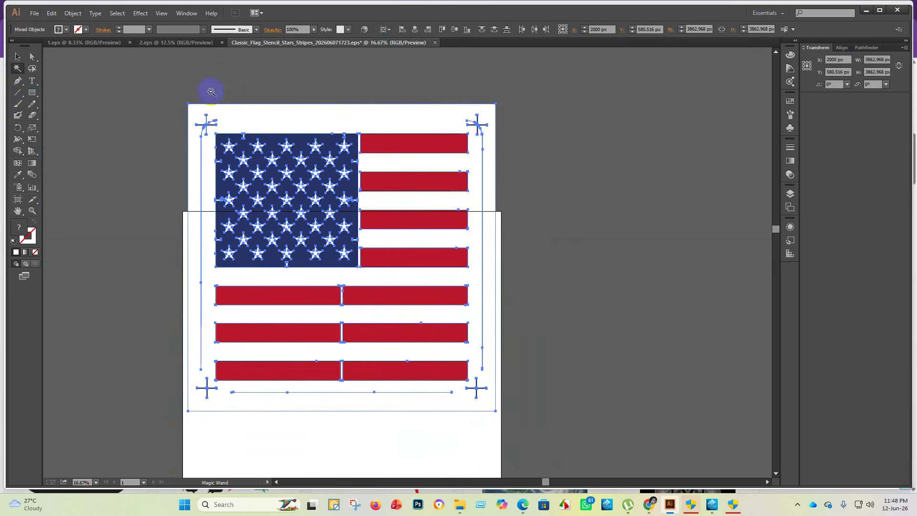
key("Delete")
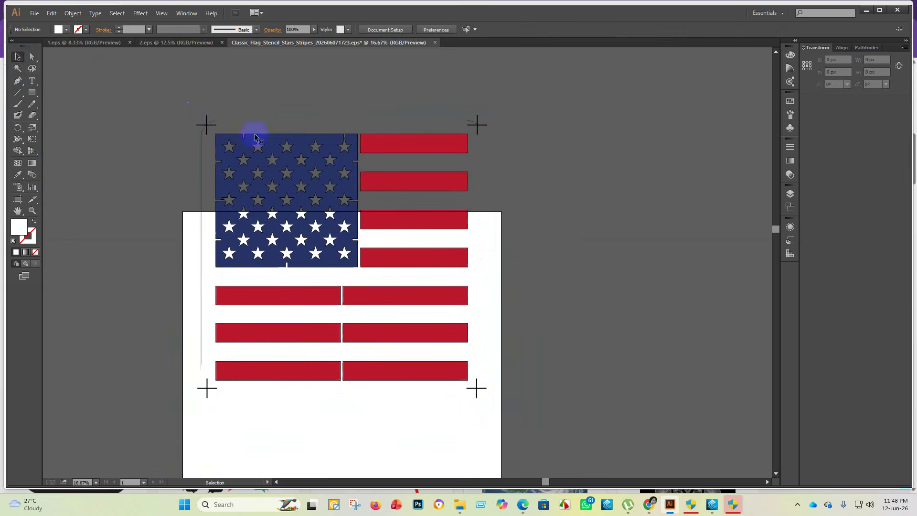
- Center the grouped flag stencil artwork horizontally and vertically on the artboard
scroll(206, 125, "up", 5)
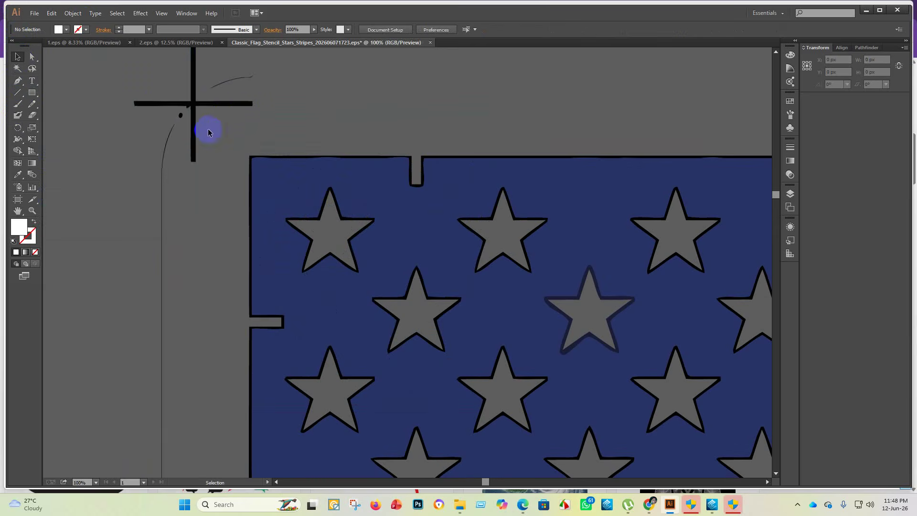
left_click(163, 164)
scroll(186, 177, "down", 3)
scroll(320, 239, "down", 2)
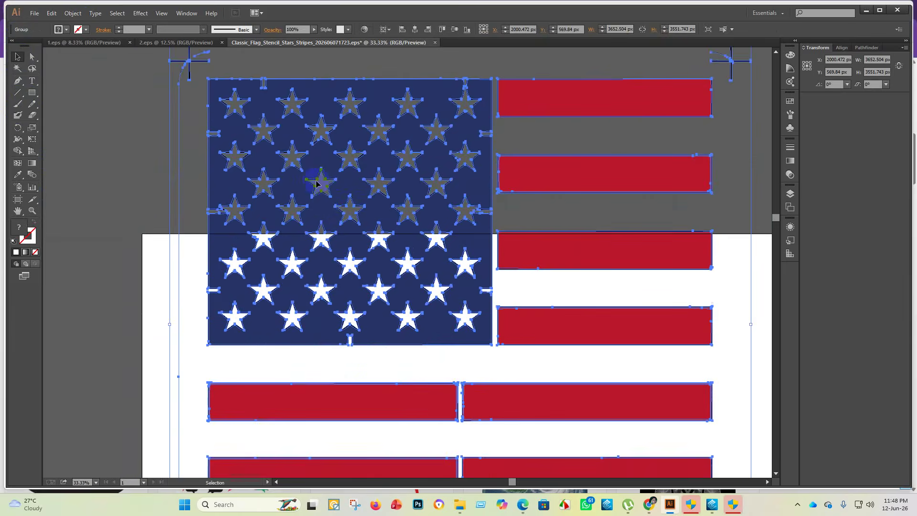
scroll(317, 183, "up", 2)
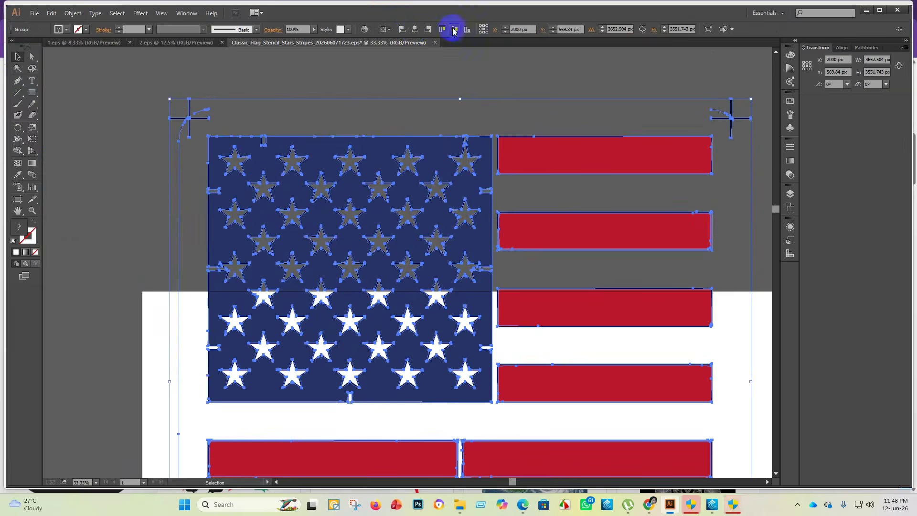
left_click(454, 66)
- Examine the centered flag stencil for leftover corner crosses and stray lines around the stars and stripes
scroll(391, 205, "down", 10)
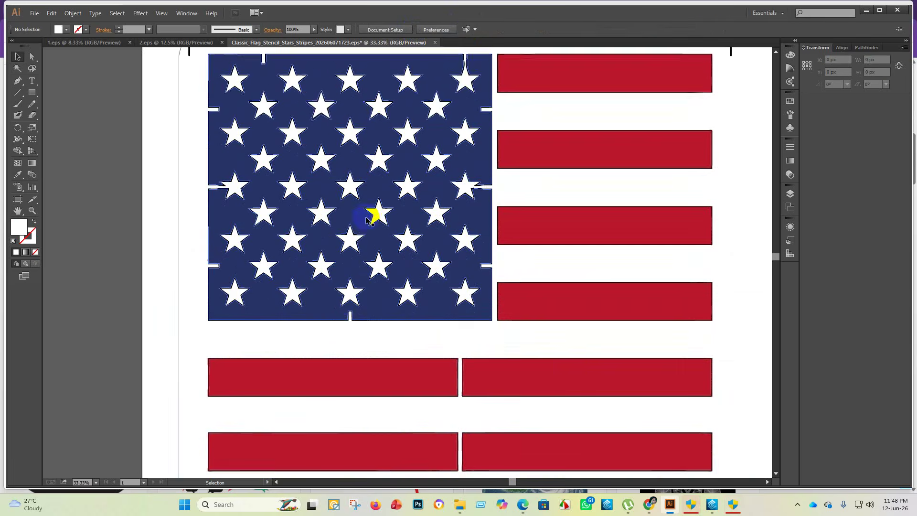
scroll(344, 224, "down", 5)
scroll(339, 249, "down", 1)
scroll(353, 257, "up", 3)
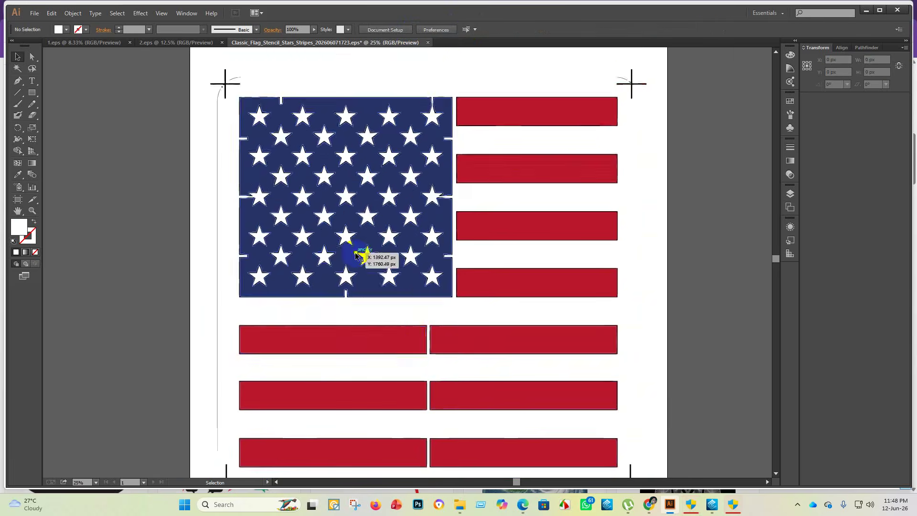
scroll(356, 256, "down", 1)
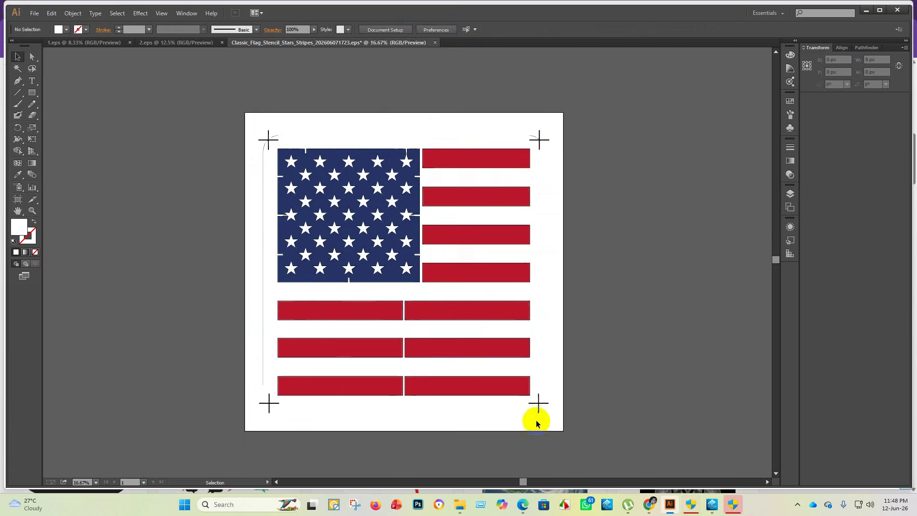
scroll(538, 164, "up", 2)
scroll(539, 84, "up", 2)
scroll(536, 78, "down", 3)
scroll(200, 205, "down", 1)
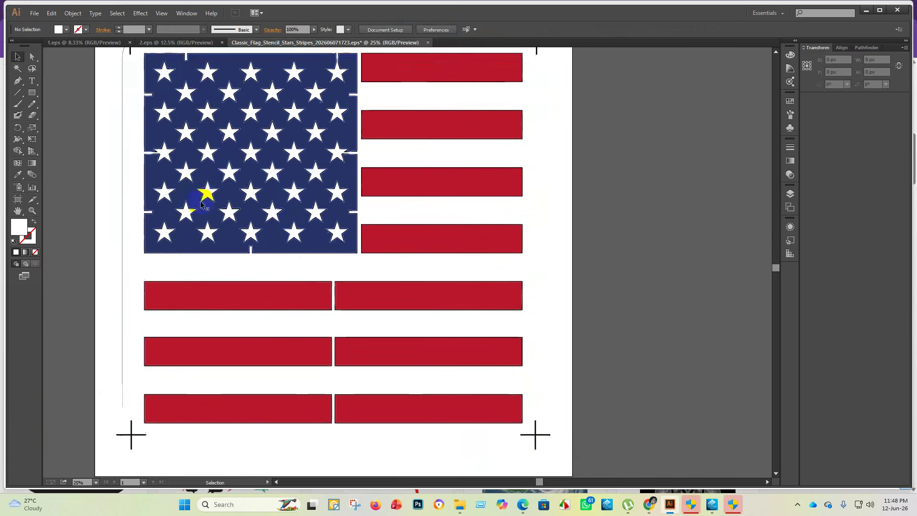
scroll(200, 204, "down", 1)
scroll(224, 224, "up", 1)
scroll(184, 217, "down", 3)
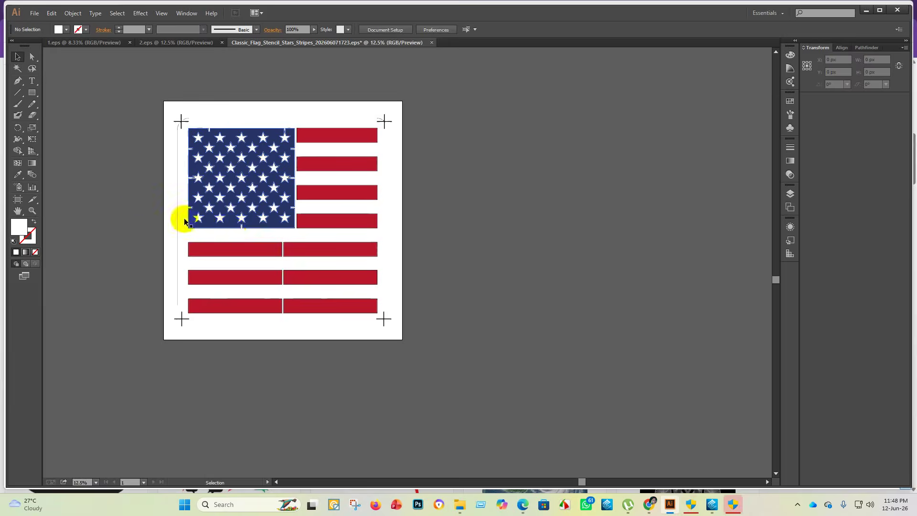
- Ungroup the flag artwork and delete the black compound path with the upper corner crosses and the thin vertical edge line
left_click(178, 152)
right_click(178, 152)
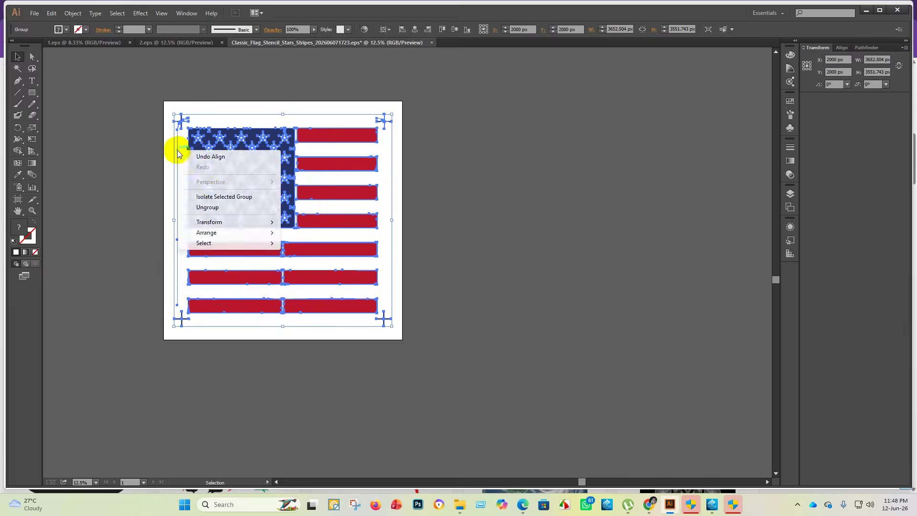
left_click(214, 207)
left_click(581, 210)
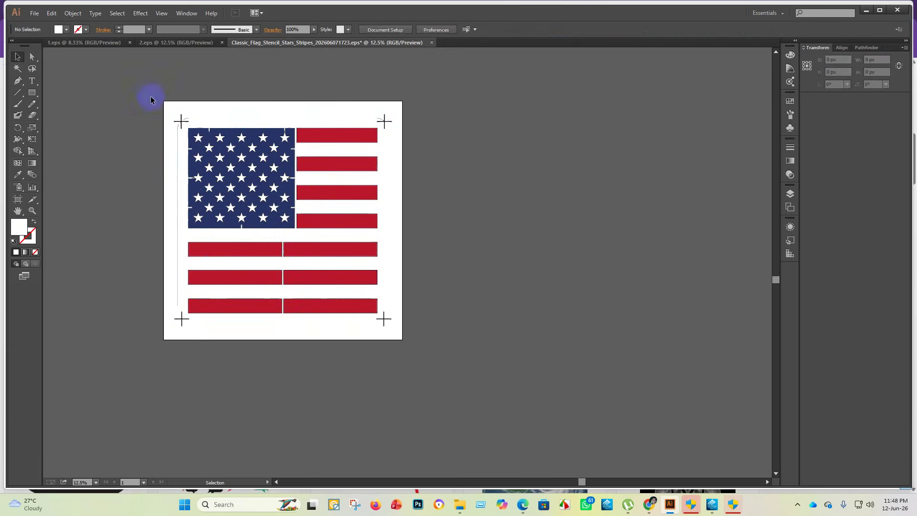
left_click(180, 120)
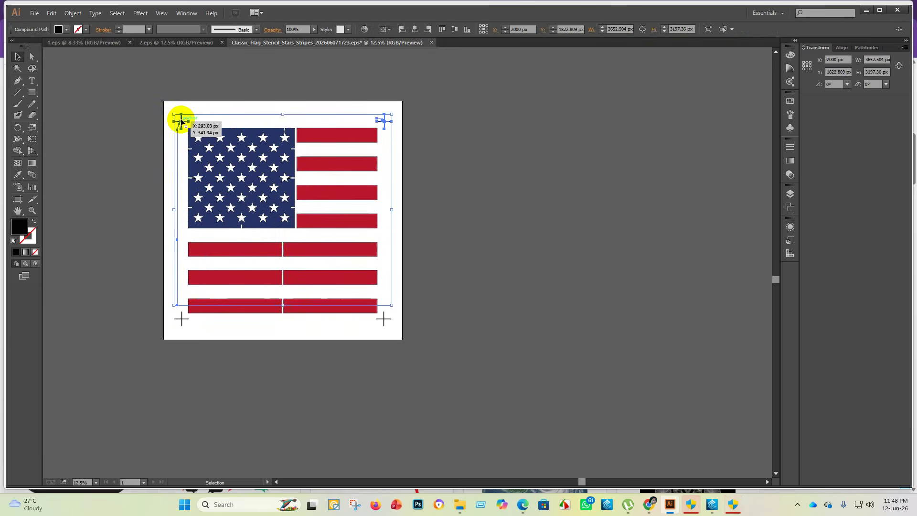
key("Delete")
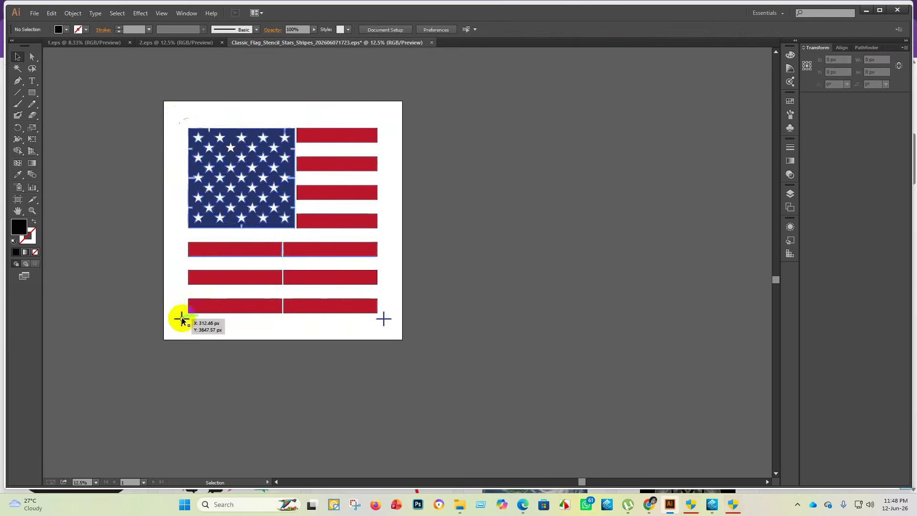
- Try releasing the black compound path that contains the lower corner crosses, and undo the release
left_click(182, 320)
right_click(354, 320)
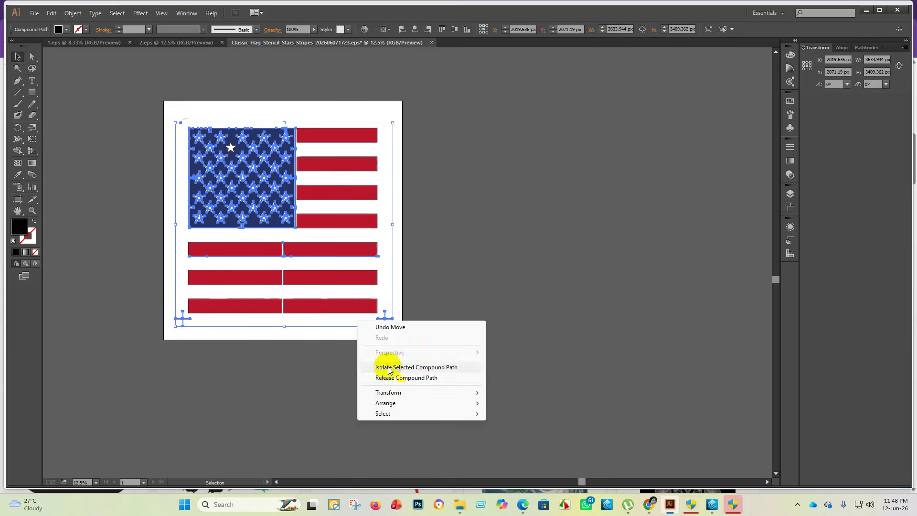
left_click(394, 377)
left_click(505, 343)
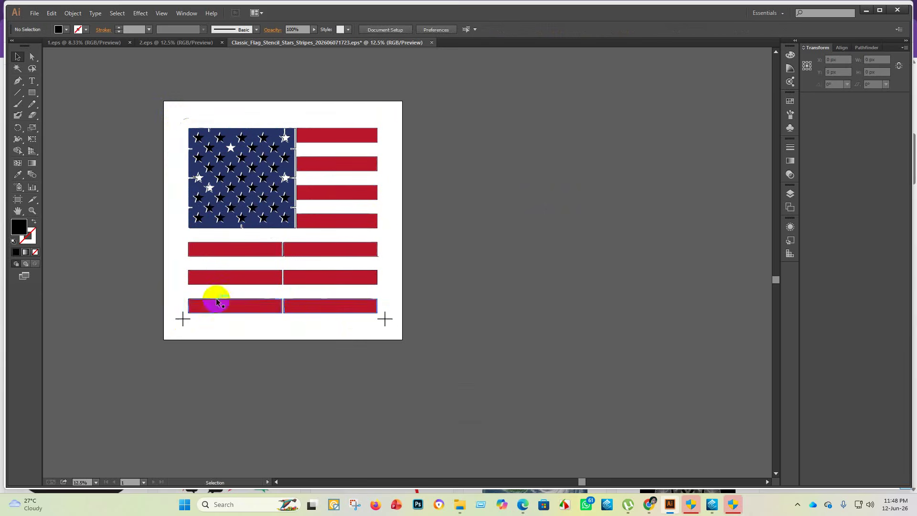
scroll(232, 129, "up", 2)
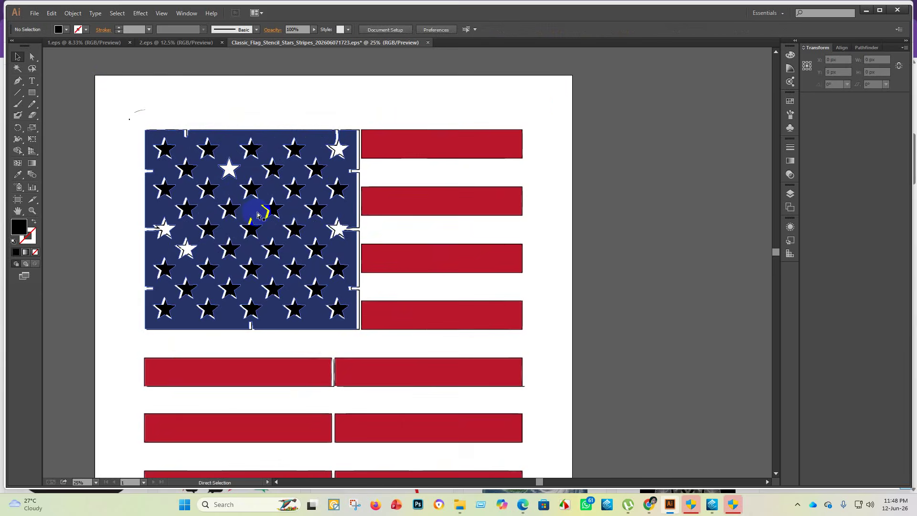
key("ctrl+z")
scroll(344, 286, "down", 5)
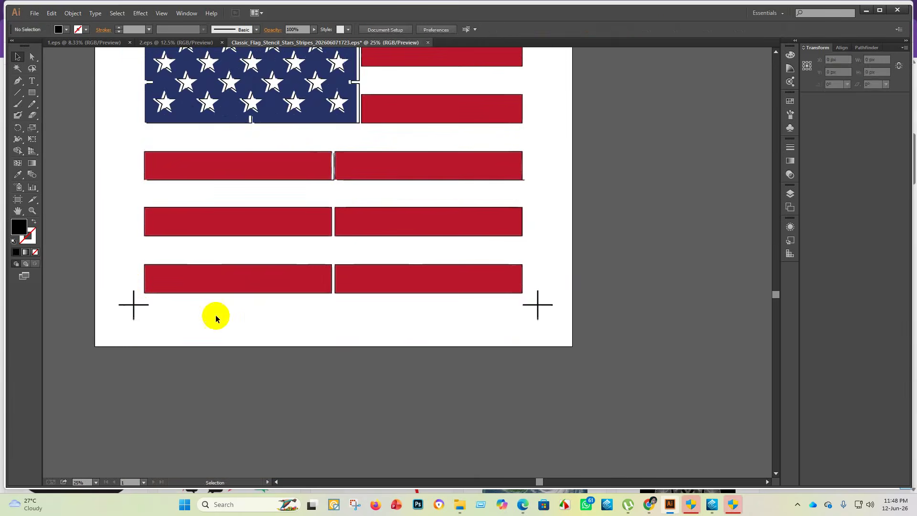
left_click(133, 306)
right_click(135, 310)
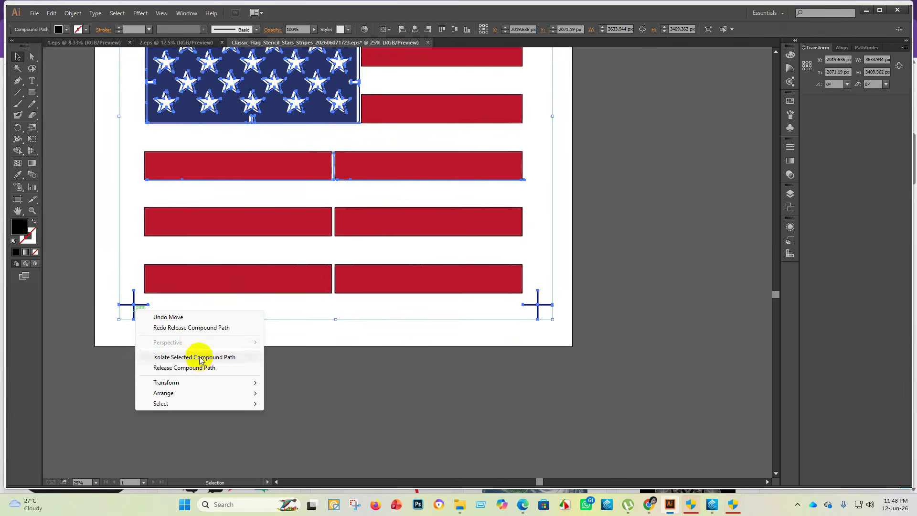
left_click(405, 399)
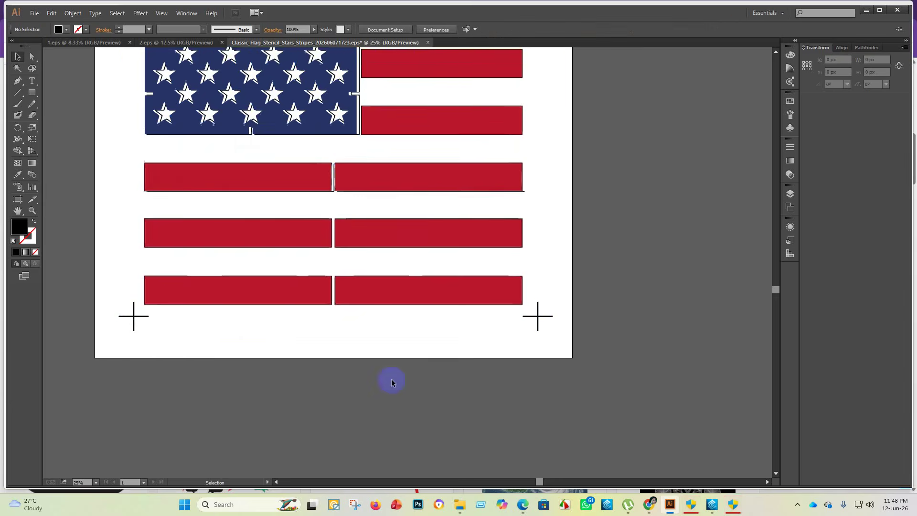
- Release the dark compound path that includes the small curved line above the flag's blue field, and delete the curved line
scroll(389, 381, "up", 5)
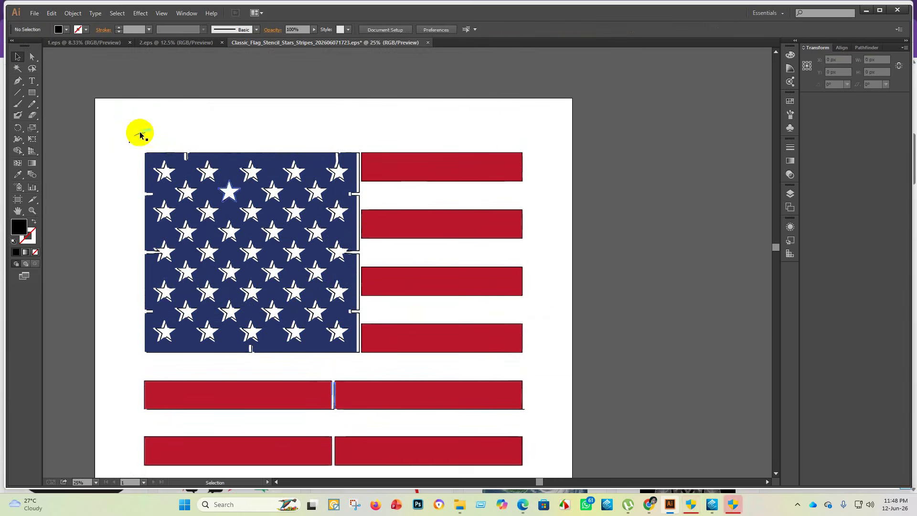
left_click(130, 138)
right_click(248, 131)
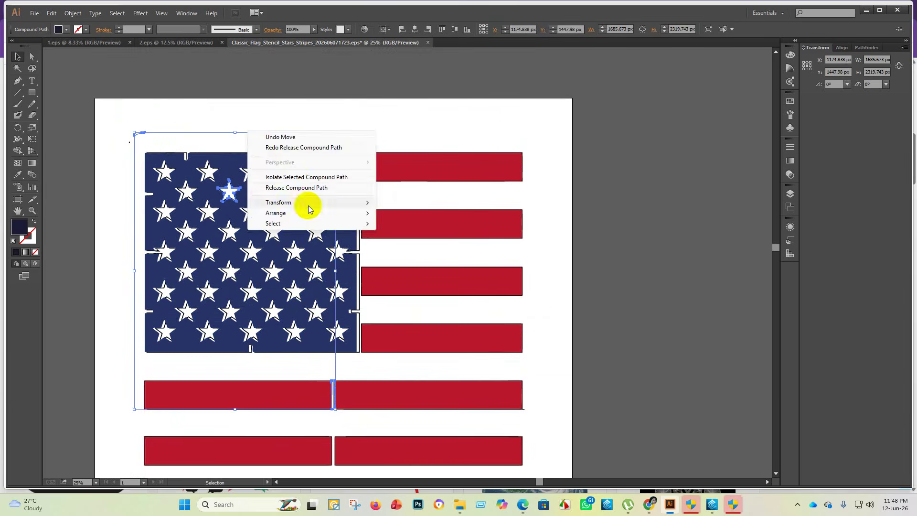
left_click(298, 188)
left_click(368, 127)
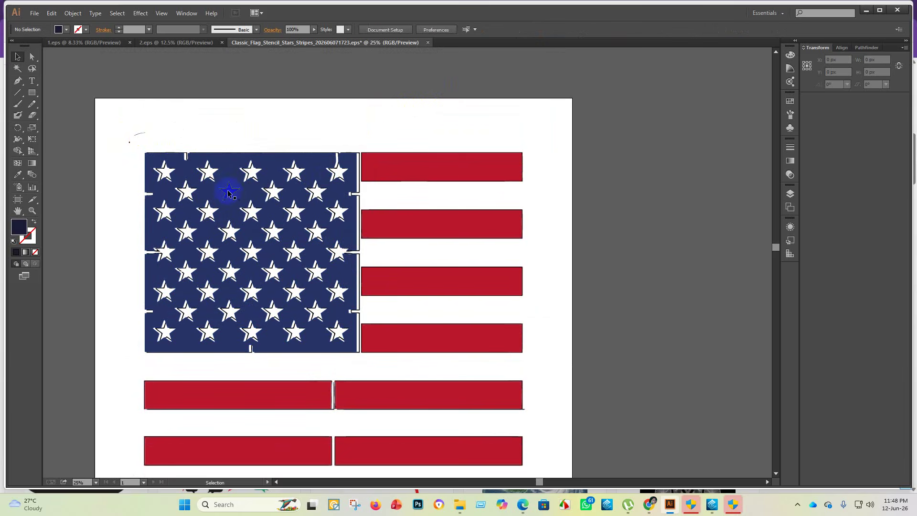
left_click(230, 193)
key("Delete")
left_click(230, 194)
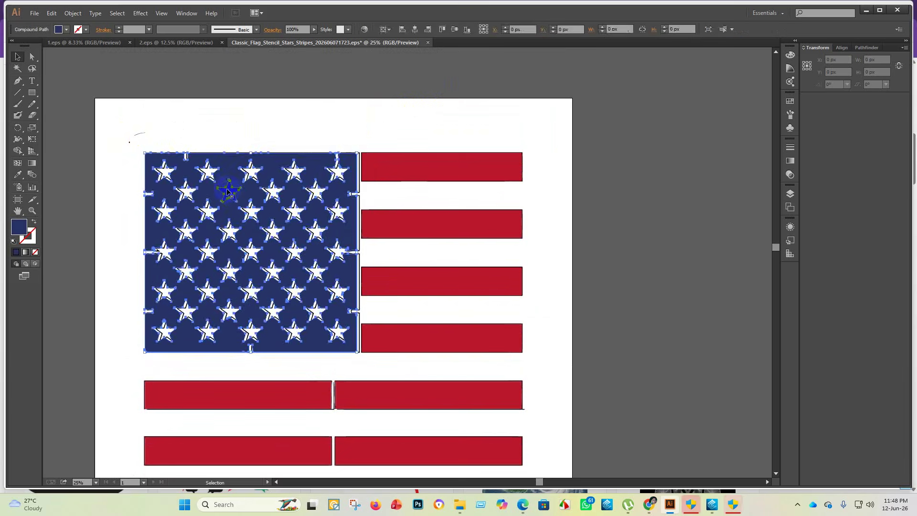
left_click(125, 133)
left_click(141, 136)
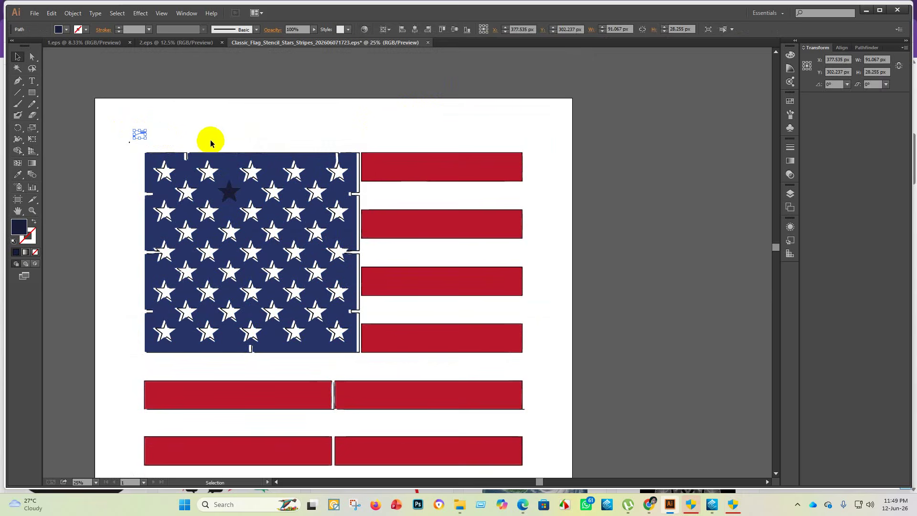
left_click_drag(210, 136, 134, 159)
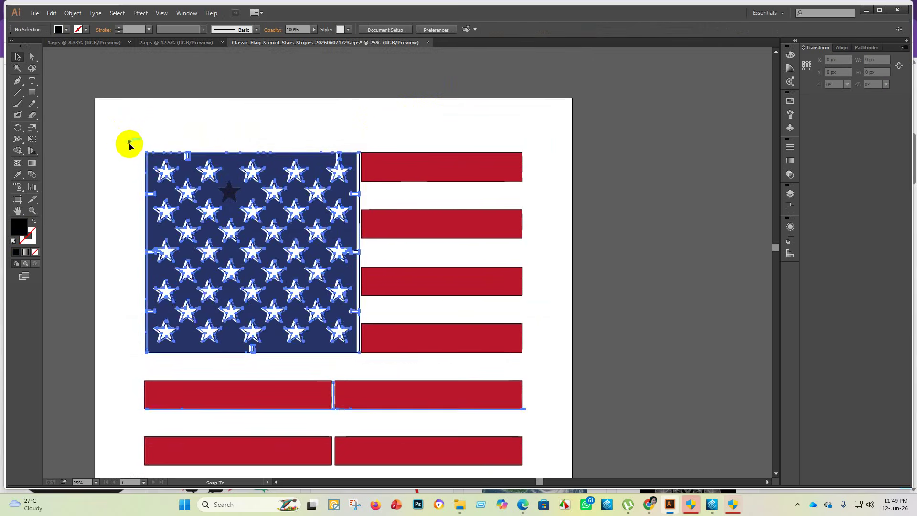
- Release the flag's black compound path and delete the tiny stray dot above the blue field's upper-left corner
left_click(237, 113)
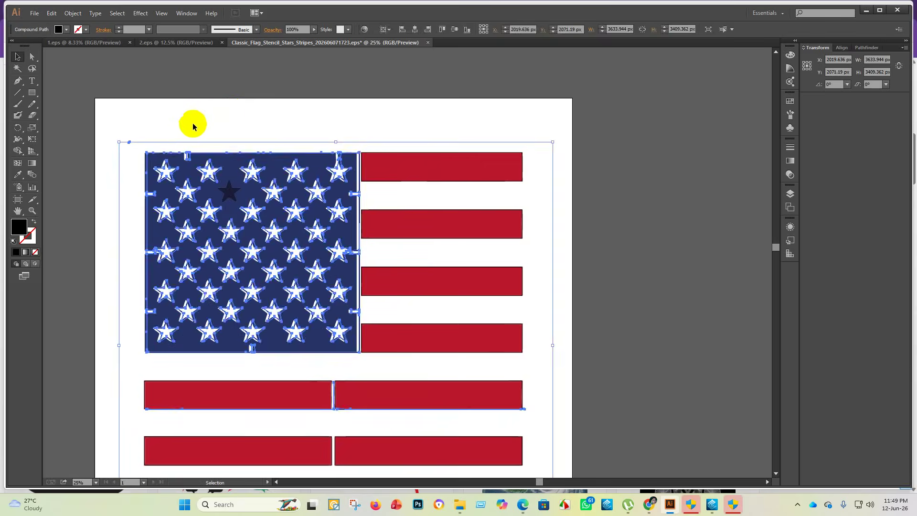
left_click(130, 142)
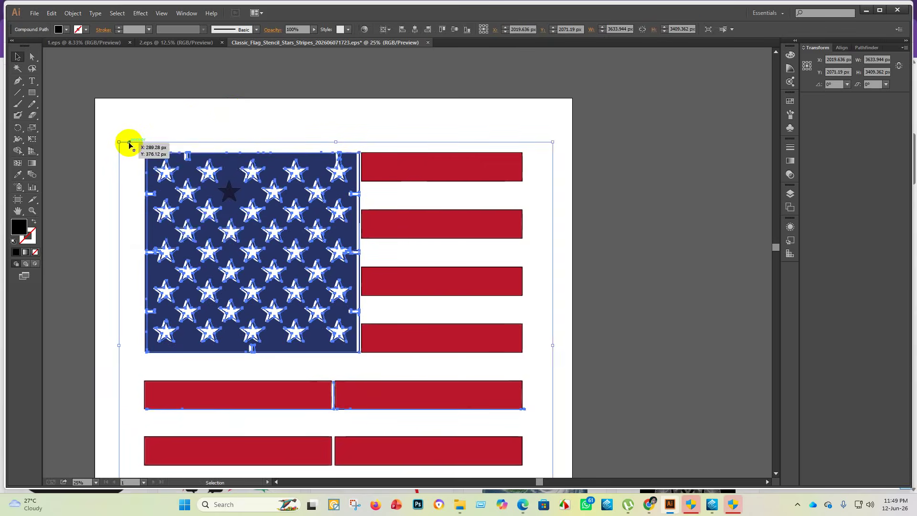
right_click(130, 142)
left_click(172, 198)
left_click(122, 138)
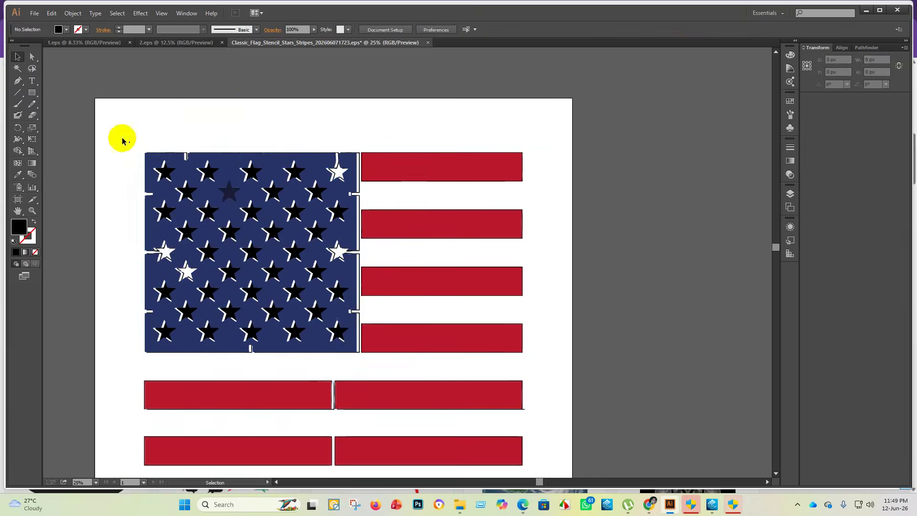
left_click(130, 143)
key("Delete")
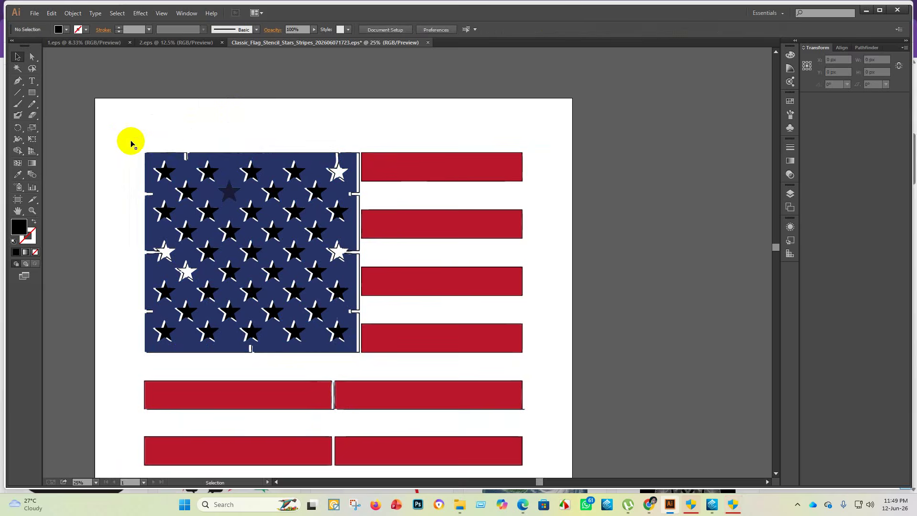
- Examine the whole flag stencil for the effect of the released compound paths on the stars, stripes and lower crosses
key("ctrl+minus")
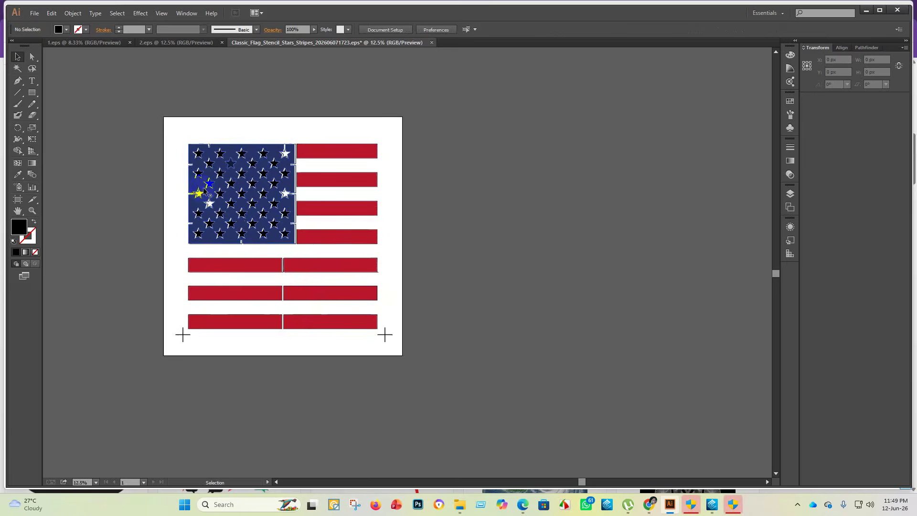
scroll(269, 242, "up", 4)
scroll(229, 198, "down", 5)
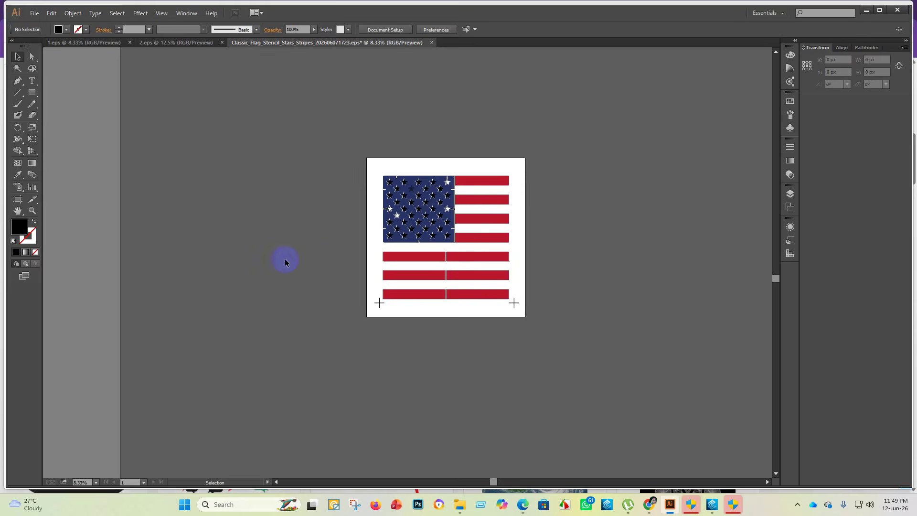
scroll(587, 272, "up", 2)
scroll(436, 260, "down", 2)
scroll(477, 267, "up", 3)
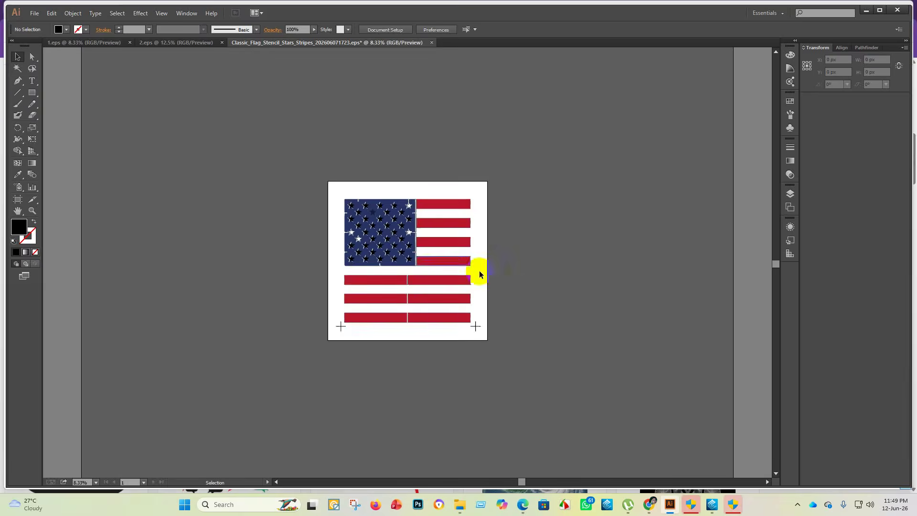
scroll(341, 262, "down", 1)
scroll(232, 260, "up", 2)
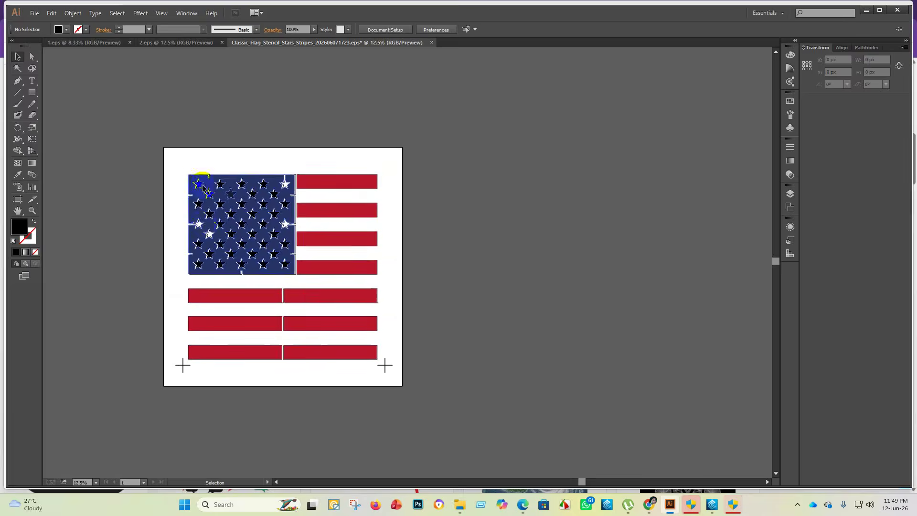
scroll(232, 260, "up", 3)
scroll(239, 248, "down", 4)
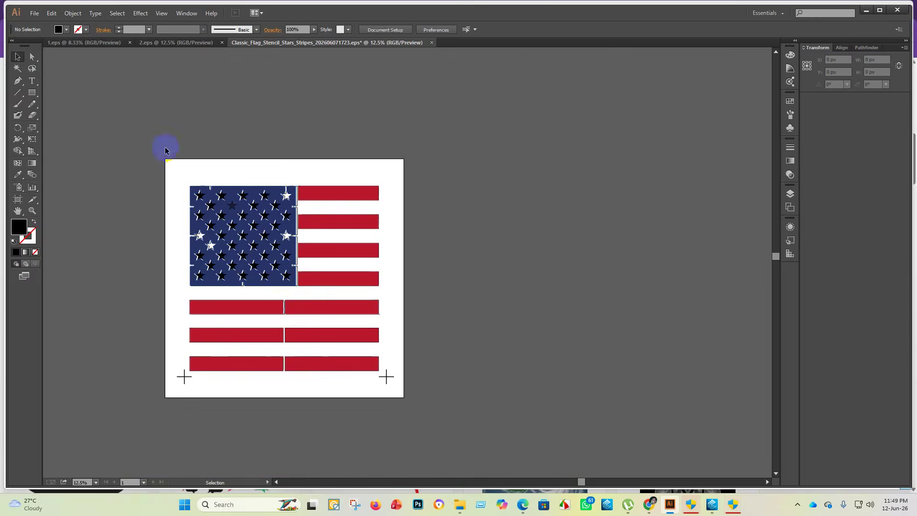
- Delete all the flag artwork, and remove the Classic_Flag_Stencil_Stars_Stripes files from folder 25 in File Explorer
key("ctrl+a")
key("Delete")
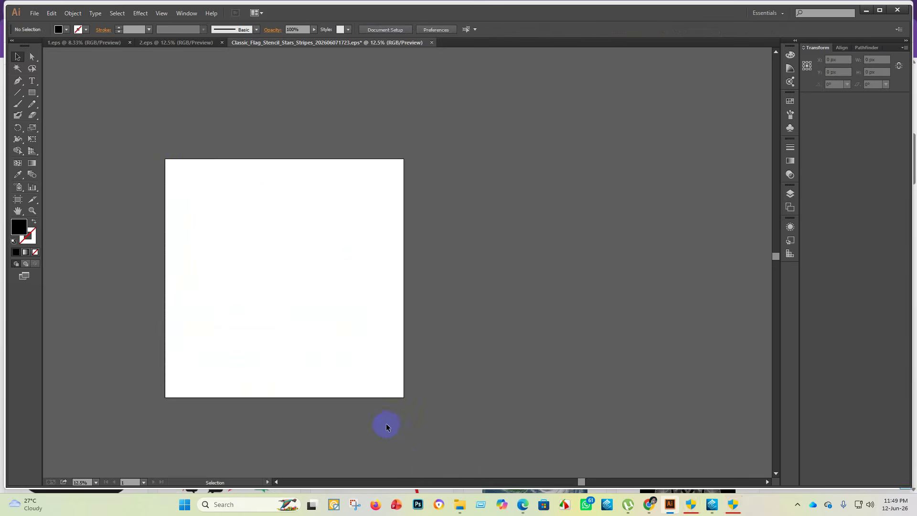
left_click(416, 503)
mouse_move(459, 504)
left_click(461, 458)
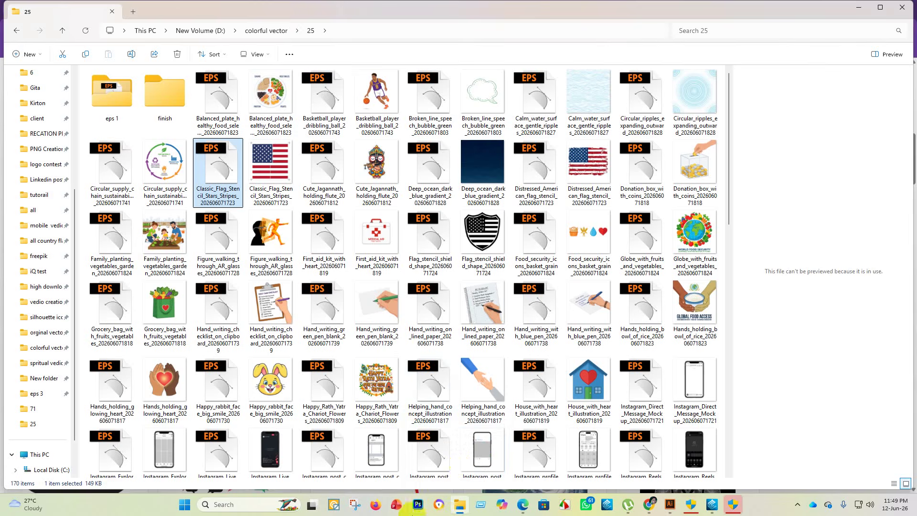
left_click_drag(217, 173, 173, 109)
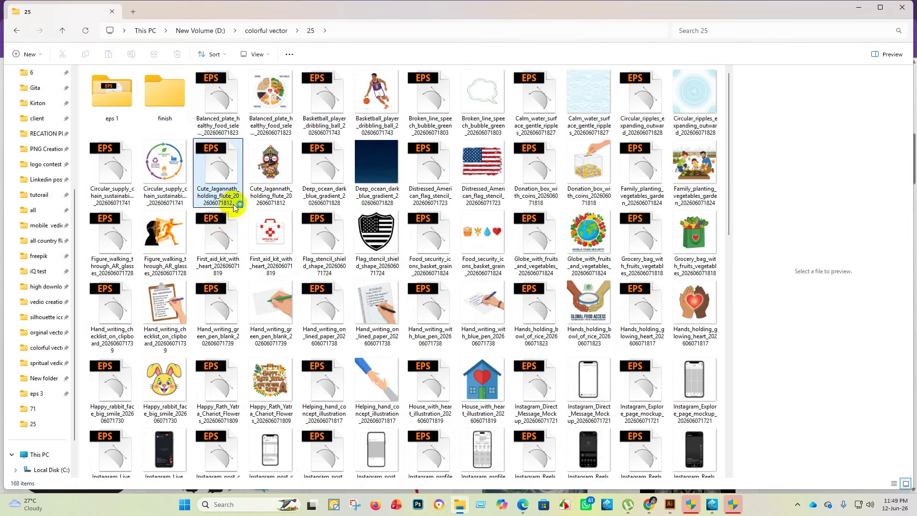
- Open Cute_Jagannath_holding_flute_202606071812.eps in Illustrator and enlarge the artwork group to about 5163 px square
double_click(210, 163)
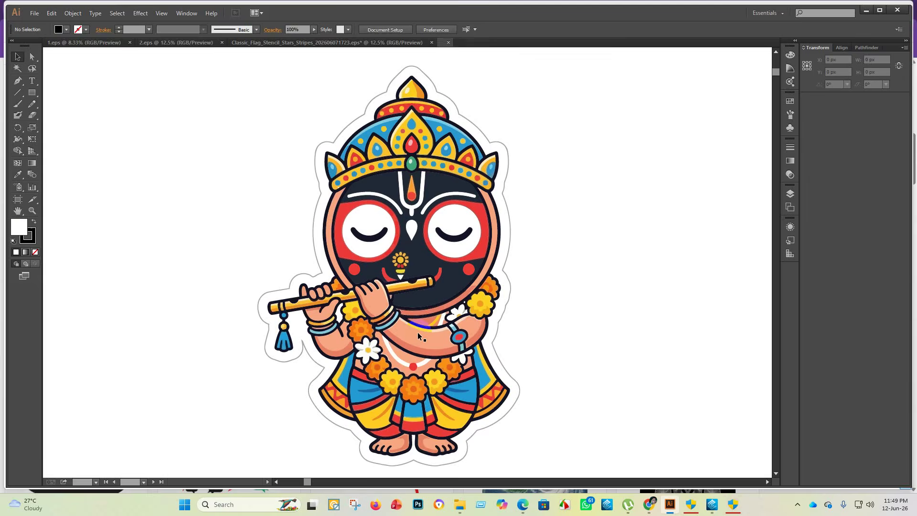
scroll(404, 314, "down", 7)
left_click(409, 300)
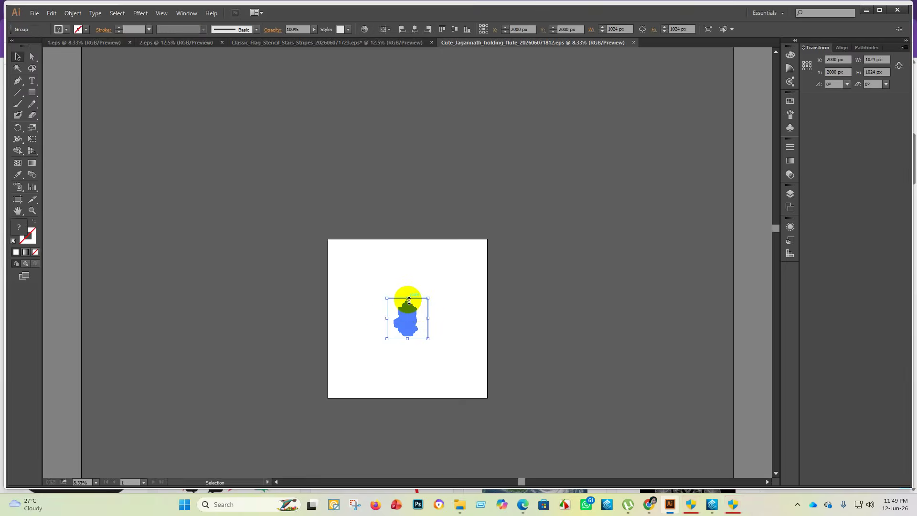
left_click_drag(408, 300, 420, 133)
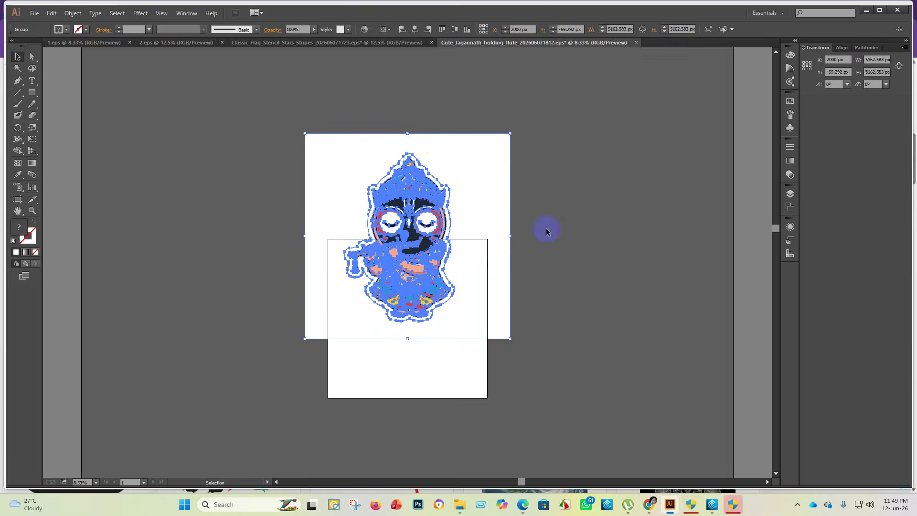
left_click(471, 231)
- Move the Jagannath artwork off the artboard to its upper left, and ungroup it to delete the white background
key("ctrl+minus")
left_click_drag(455, 234, 323, 197)
right_click(308, 167)
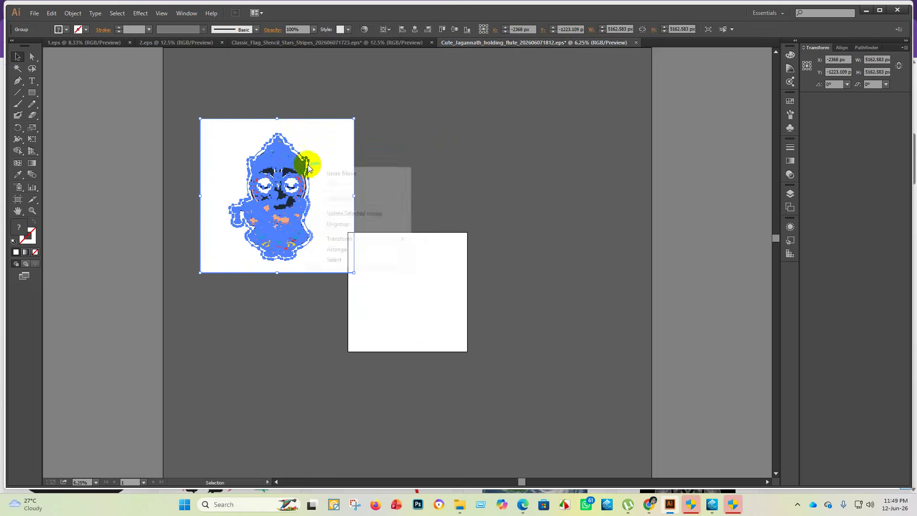
left_click(372, 222)
left_click_drag(325, 140, 573, 128)
key("Delete")
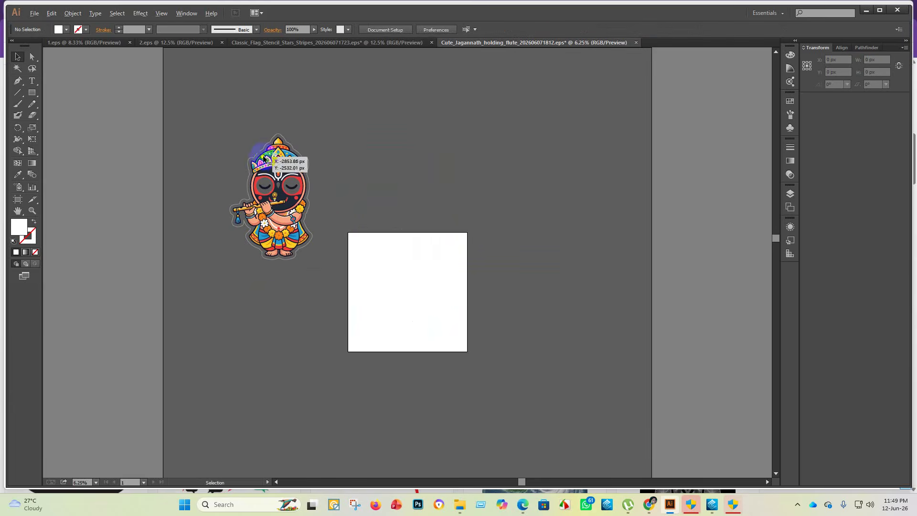
- Fill the character's two empty eyes with white using the Shape Builder tool
scroll(263, 155, "up", 3)
scroll(208, 165, "down", 2)
key("ctrl+a")
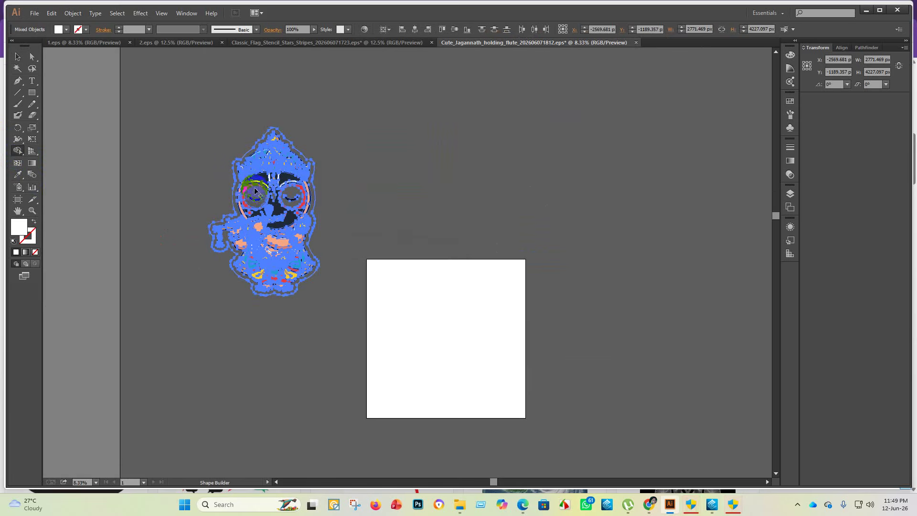
left_click(385, 209)
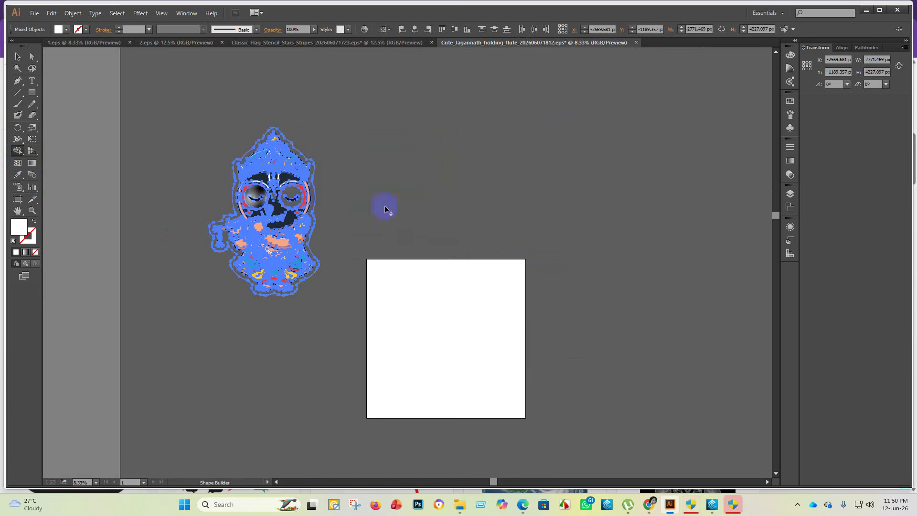
left_click(255, 196)
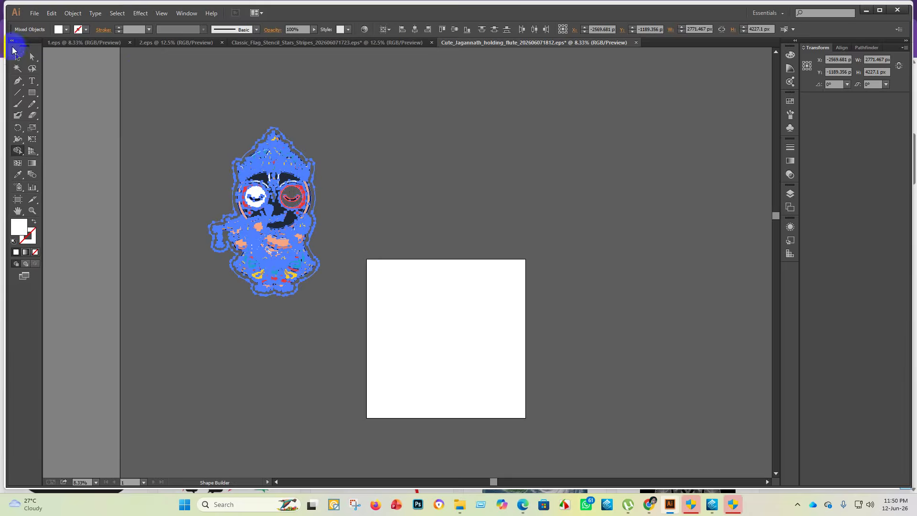
left_click(16, 55)
left_click(339, 202)
scroll(269, 187, "up", 4)
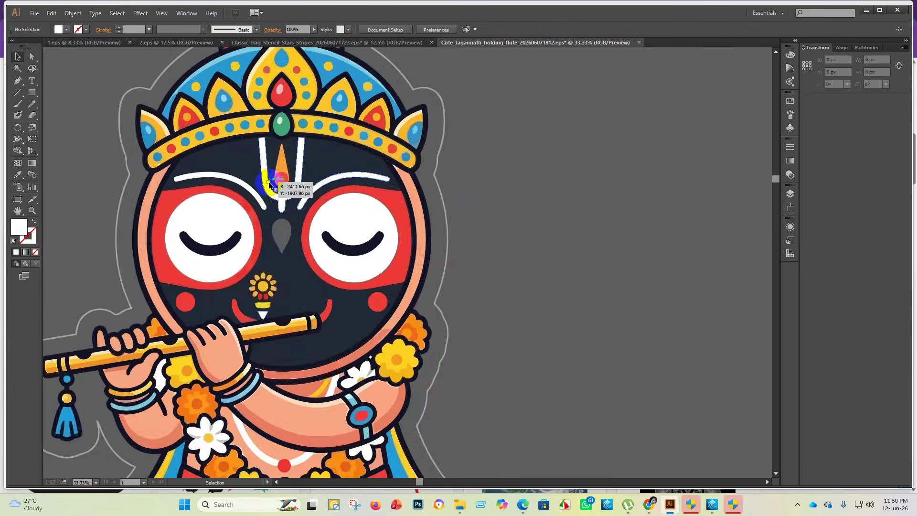
scroll(270, 186, "down", 3)
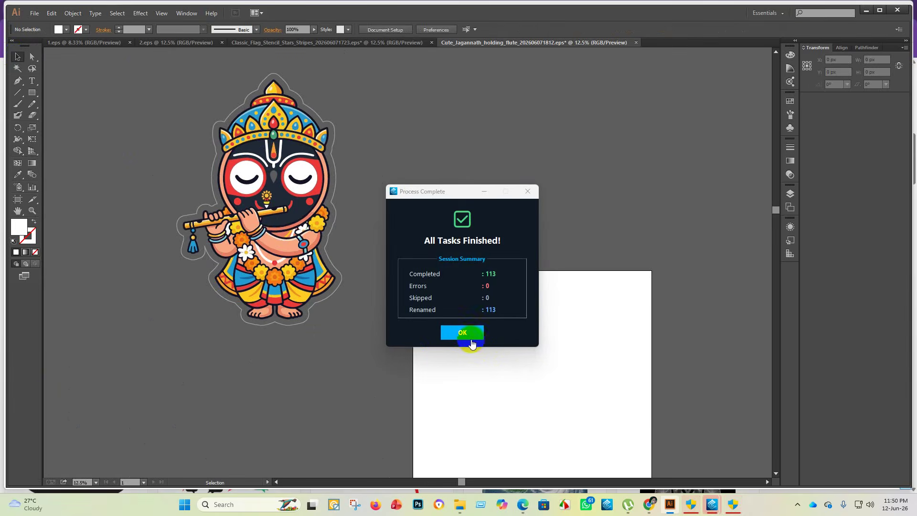
- Dismiss the Meta Injector Pro completion summary and minimize its window and Illustrator
left_click(462, 332)
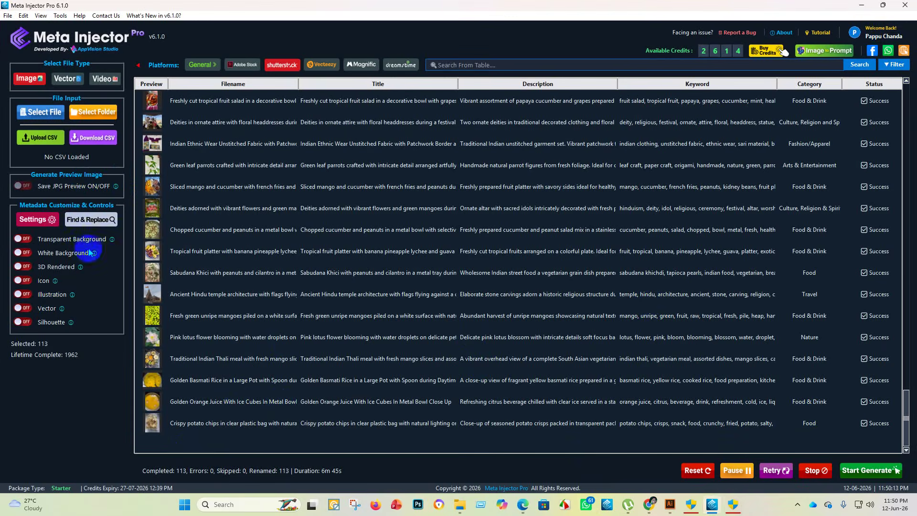
left_click(867, 11)
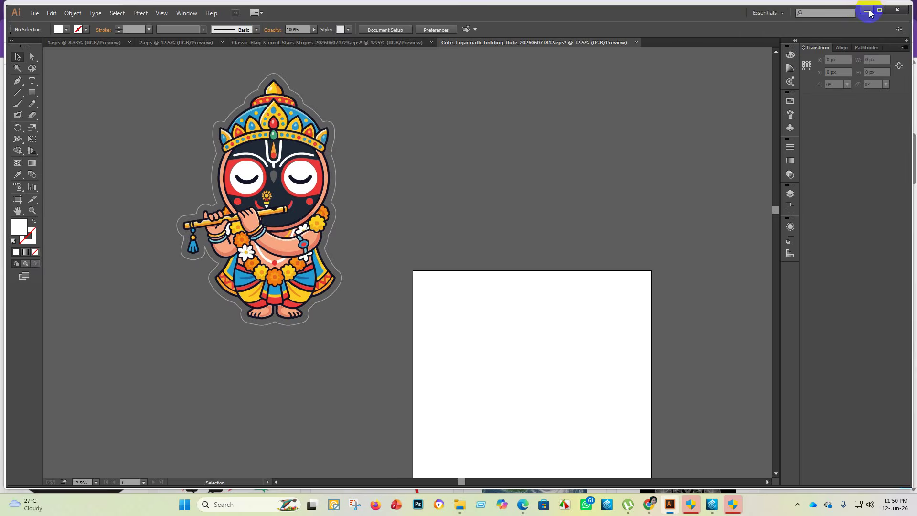
left_click(867, 10)
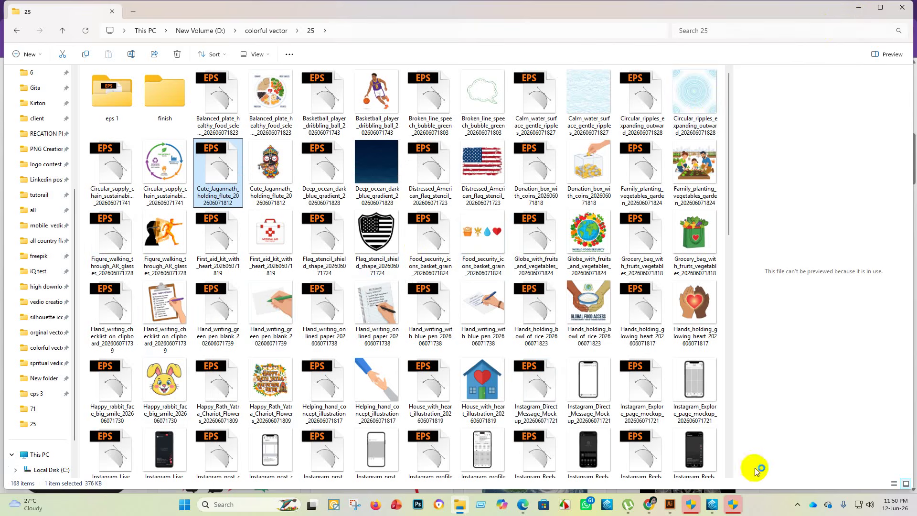
- Switch to the browser, review the Adobe Stock contributor dashboard's earnings and downloads, and view the Shutterstock portfolio
mouse_move(651, 506)
left_click(624, 446)
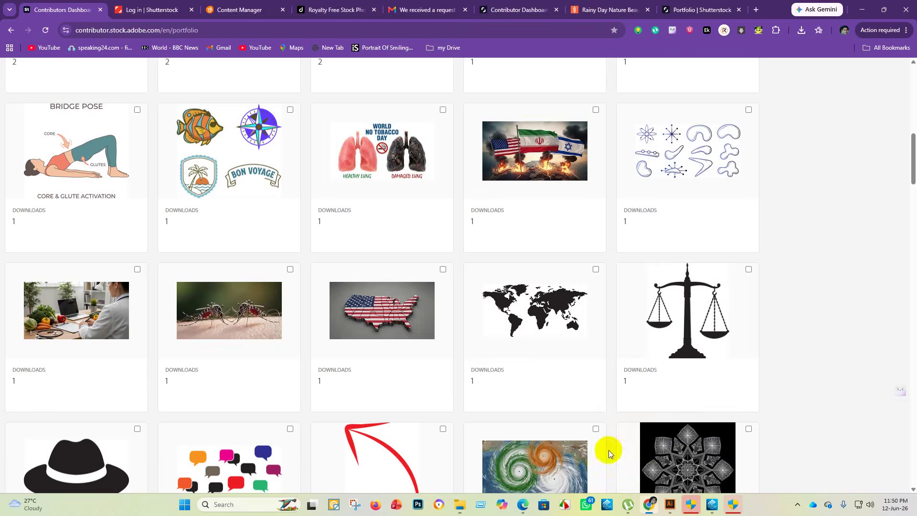
scroll(377, 191, "up", 12)
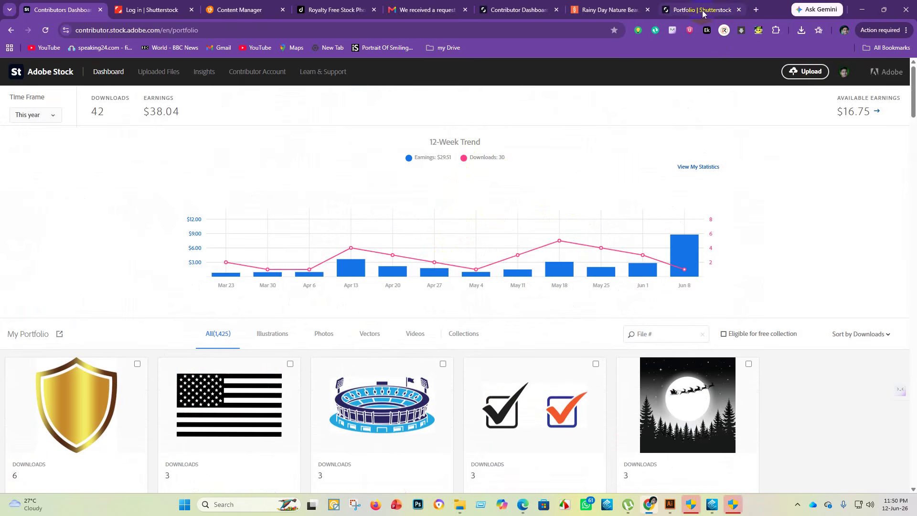
mouse_move(708, 14)
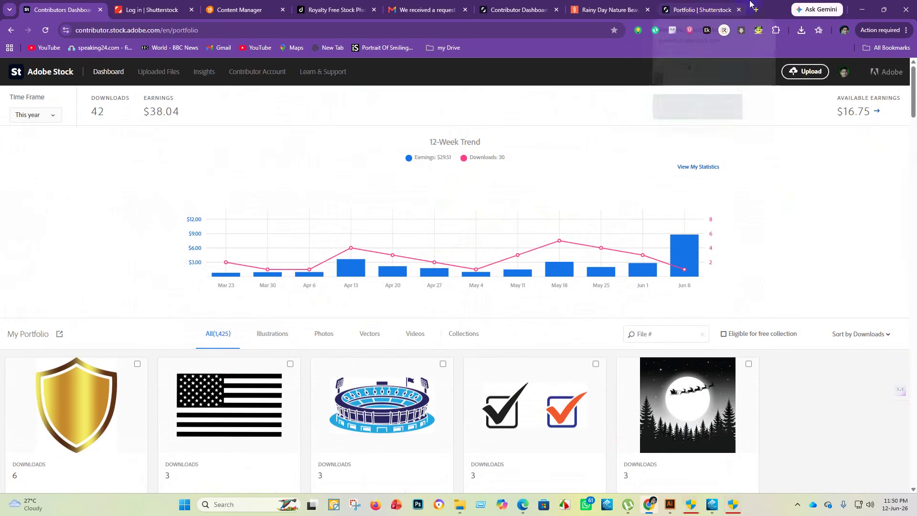
left_click(699, 10)
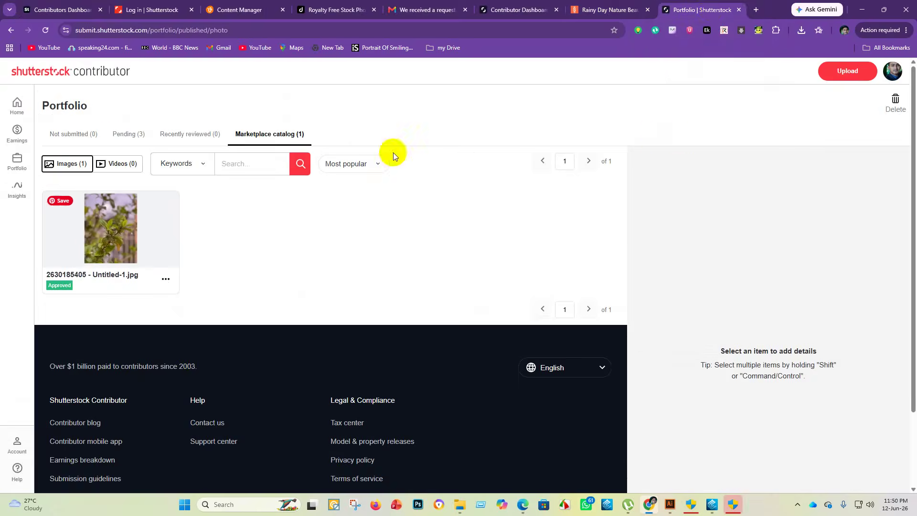
- Upload all the images in folder 71's upscayl_jpg_upscayl-standard-4x_4x subfolder to the Shutterstock contributor portfolio
left_click(853, 71)
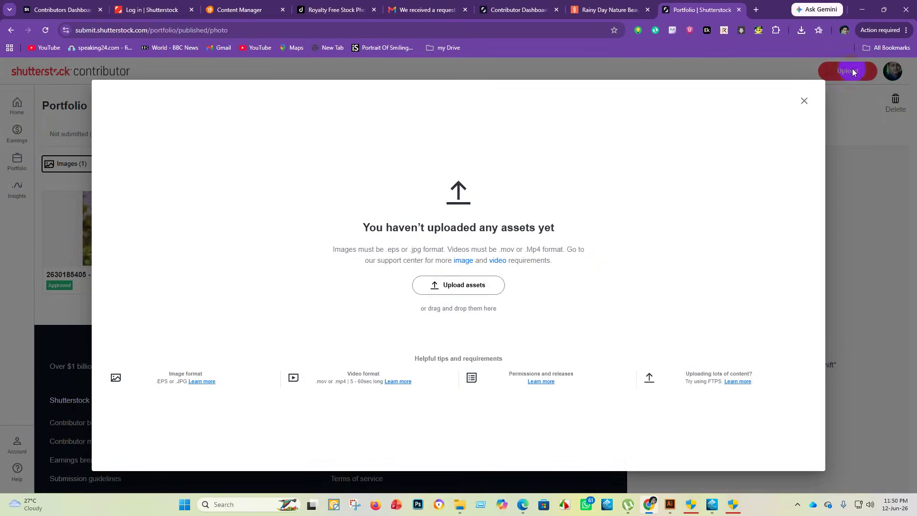
left_click(459, 284)
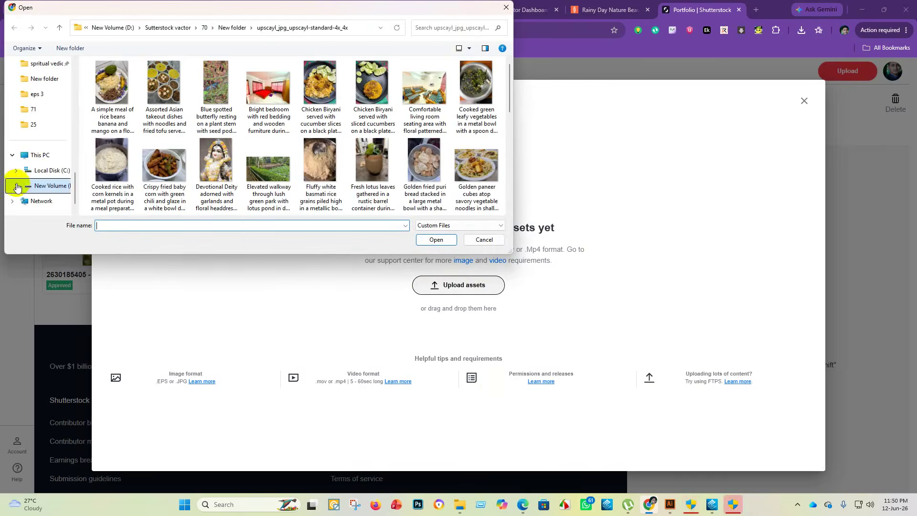
left_click(42, 111)
left_click(107, 80)
double_click(107, 79)
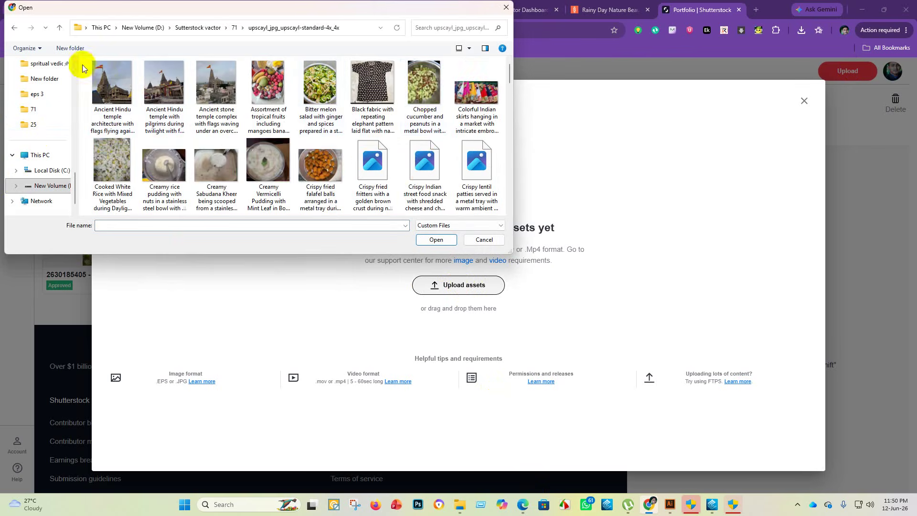
left_click_drag(79, 62, 545, 95)
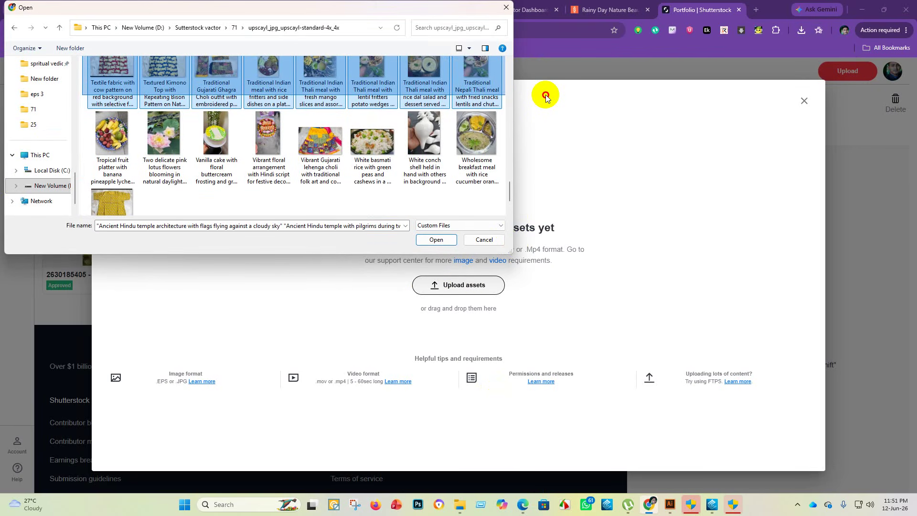
left_click_drag(545, 97, 494, 69)
scroll(487, 98, "down", 2)
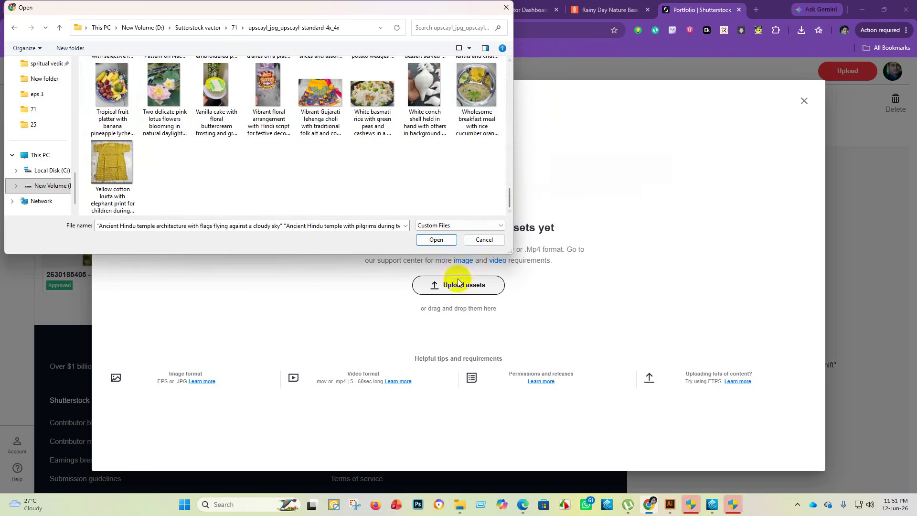
left_click(436, 239)
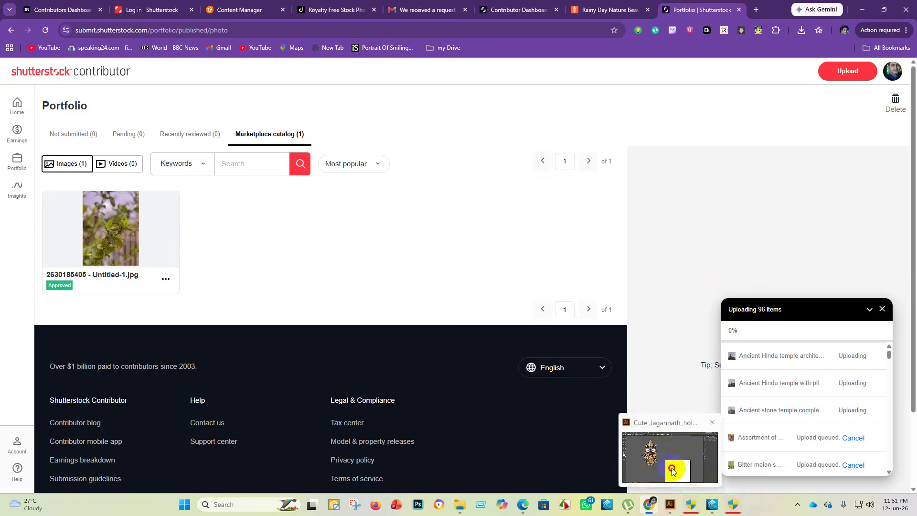
- Switch to Illustrator and delete the leftover outline path surrounding the Jagannath character
left_click(668, 506)
left_click(336, 194)
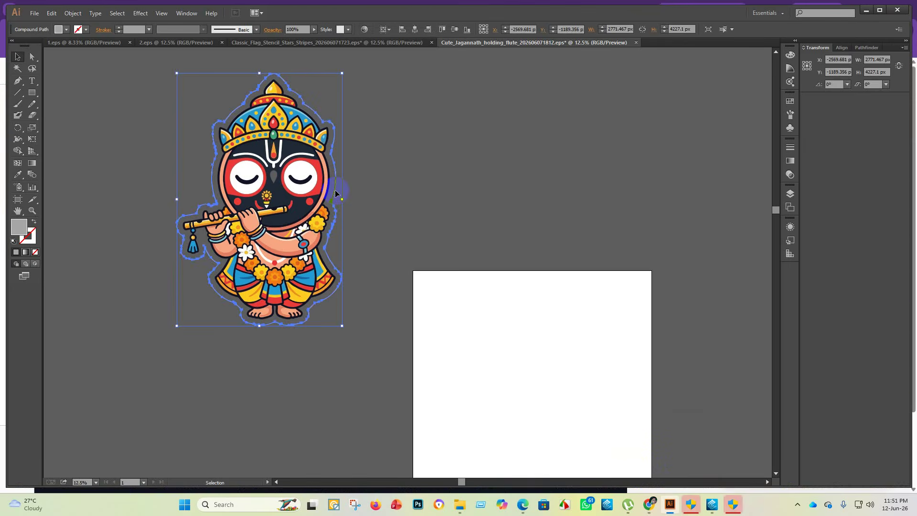
left_click(335, 193)
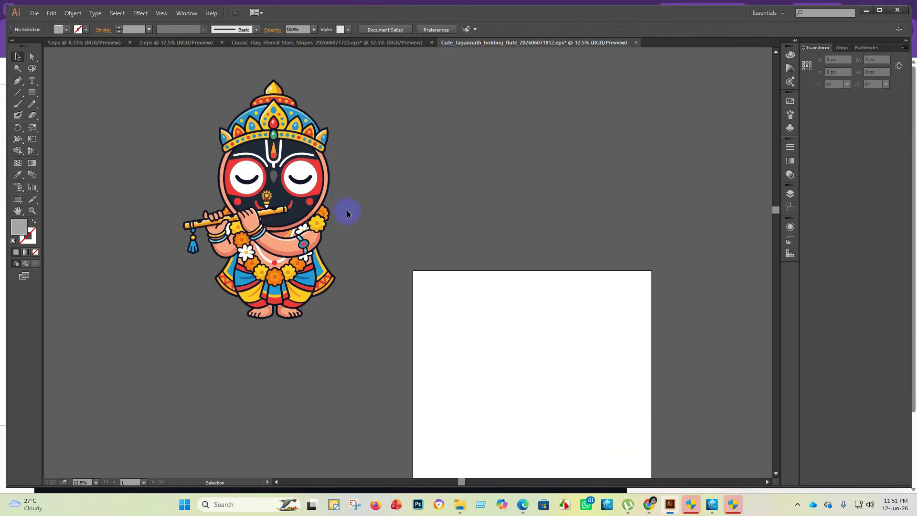
scroll(364, 248, "up", 2)
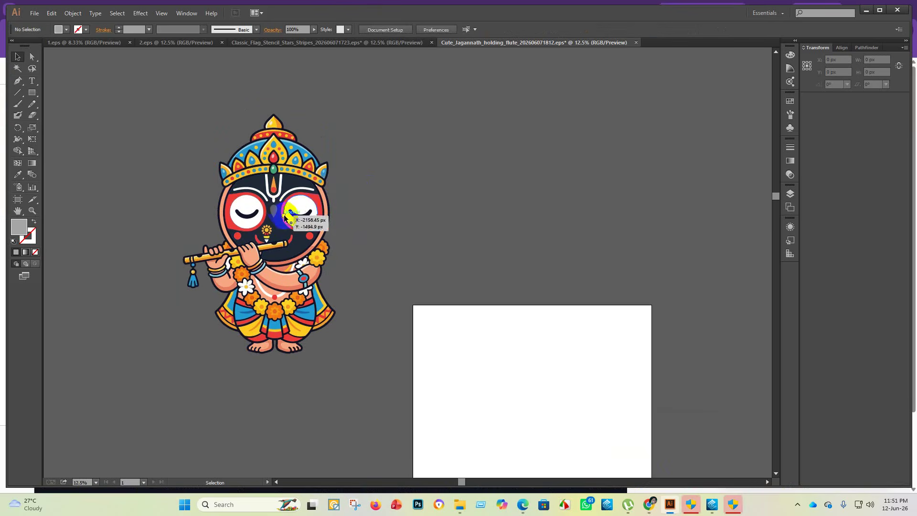
left_click_drag(423, 388, 423, 388)
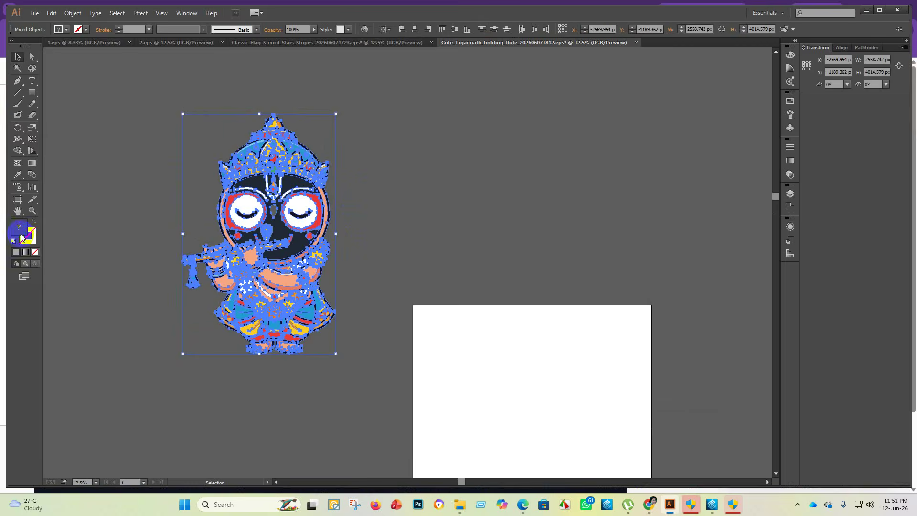
left_click(18, 151)
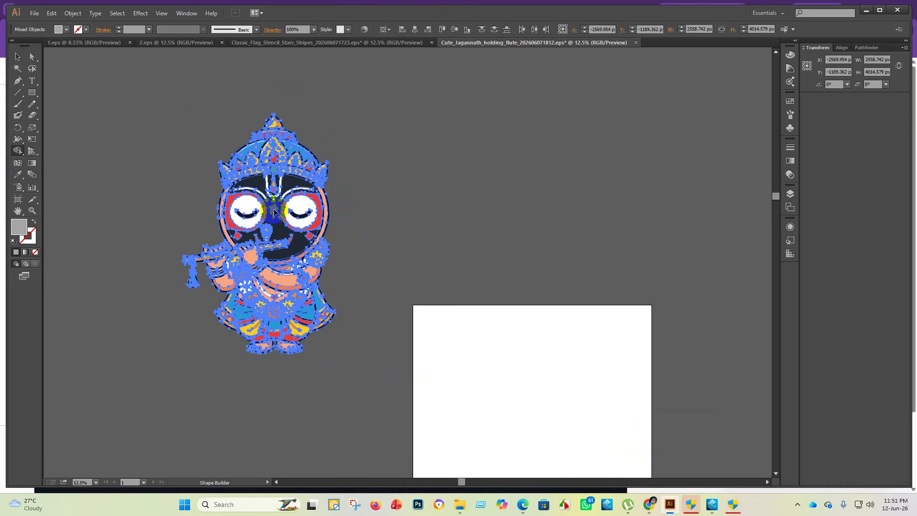
left_click(408, 114)
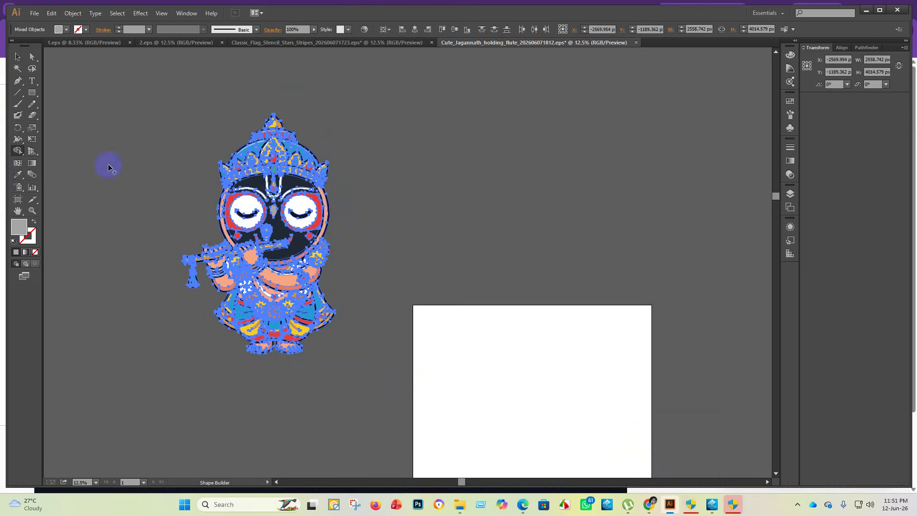
left_click(17, 57)
left_click(409, 234)
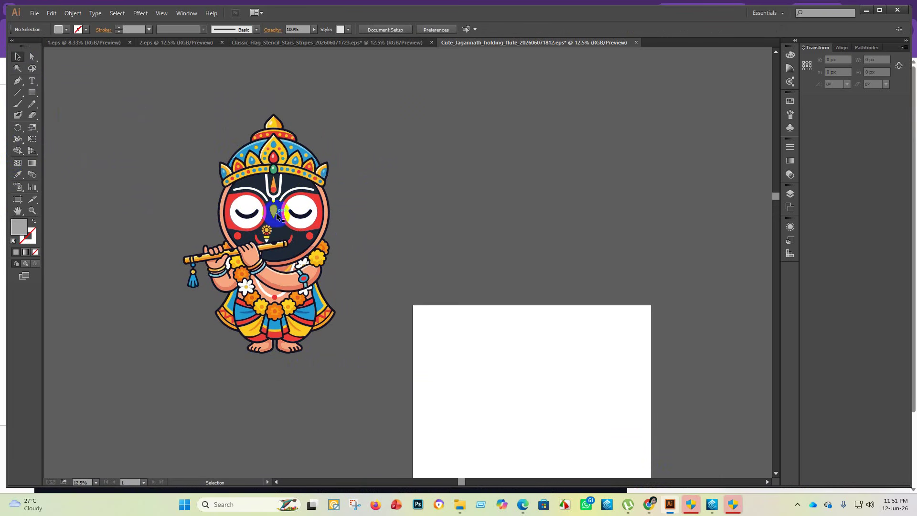
double_click(18, 227)
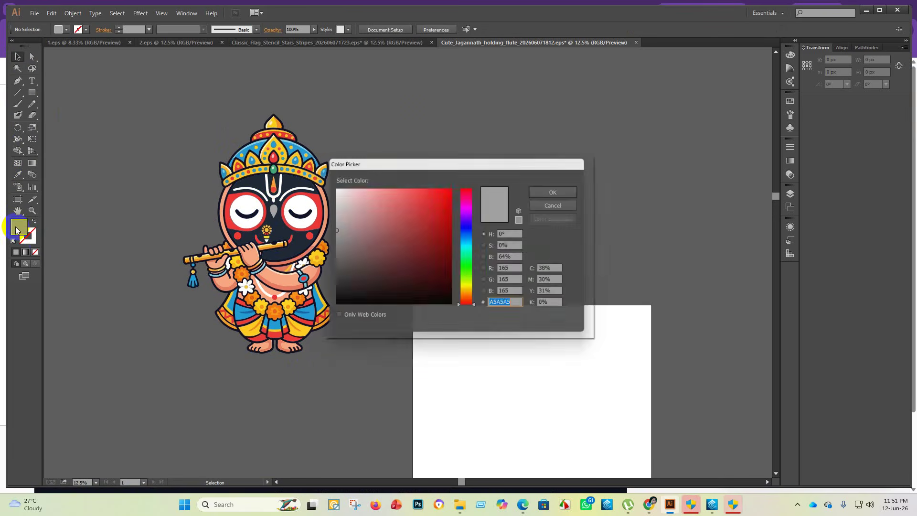
left_click_drag(363, 198, 331, 185)
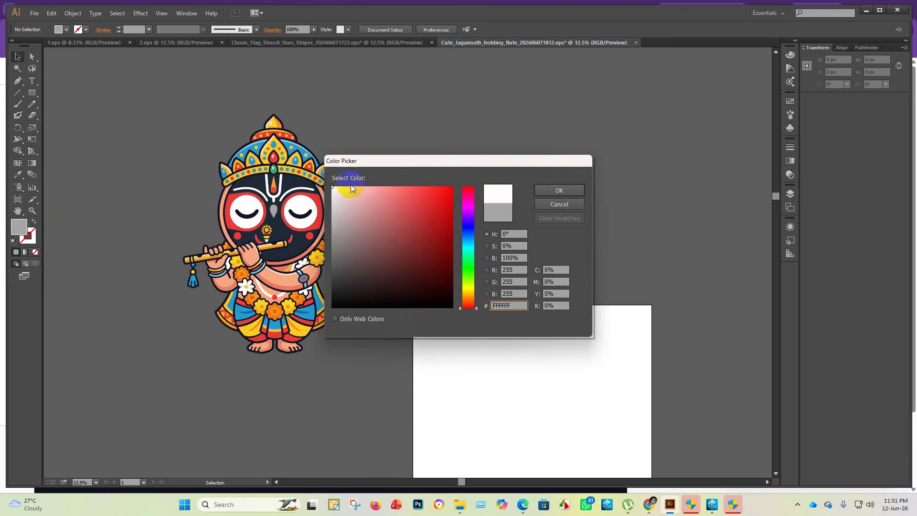
left_click(559, 191)
- Recolor the grey drop-shaped mark between the character's eyes with the white of the eye, using the Eyedropper
left_click(272, 213)
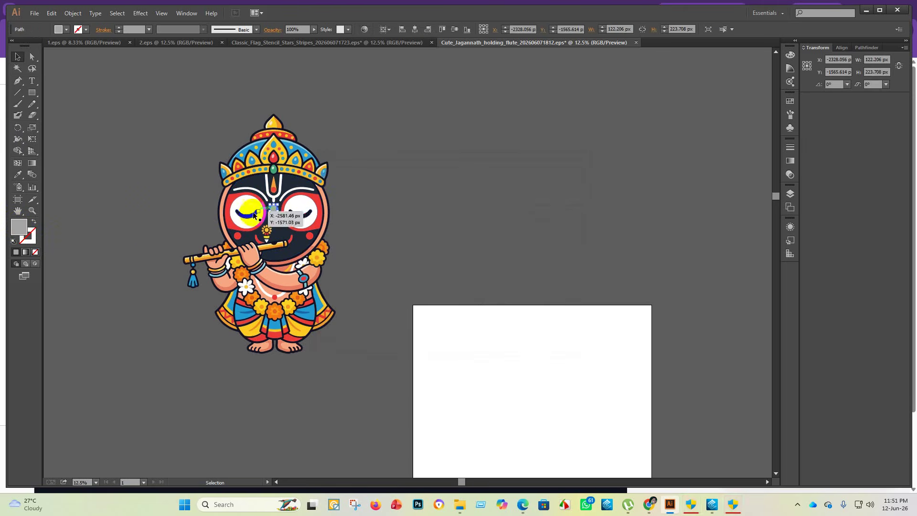
left_click(18, 174)
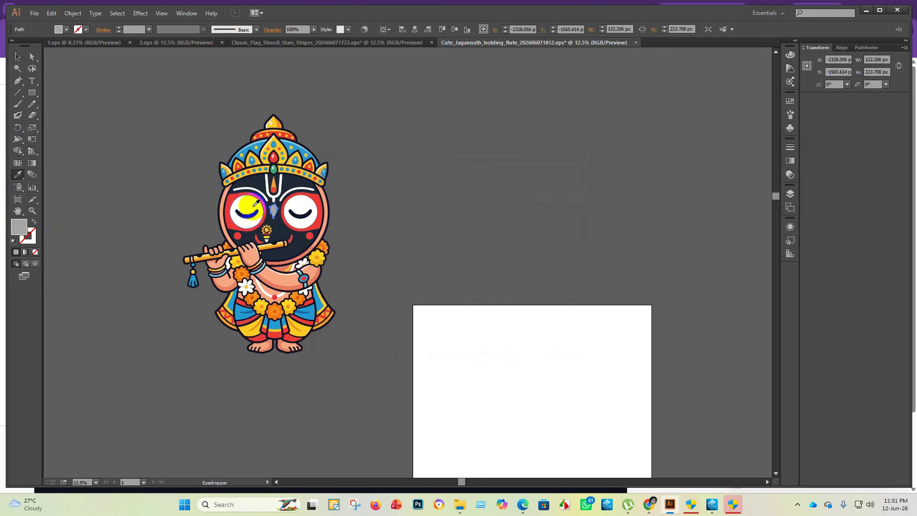
left_click(18, 56)
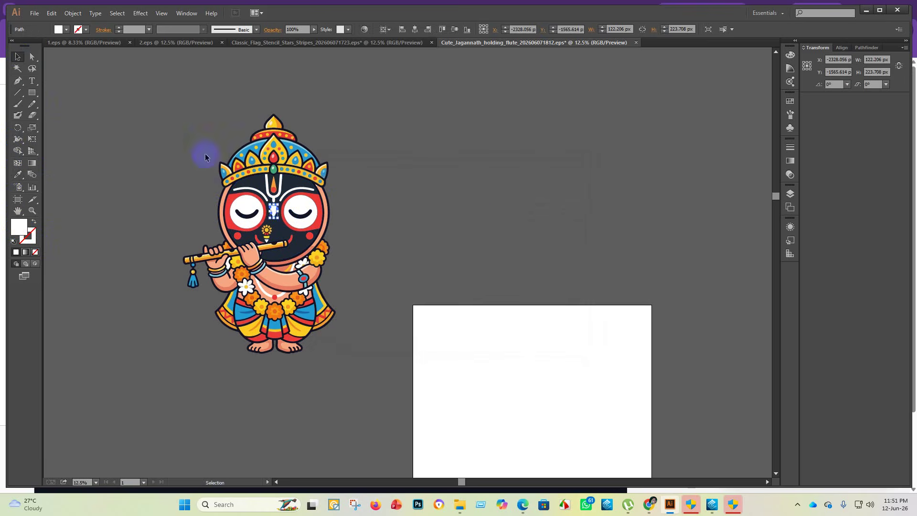
left_click(151, 133)
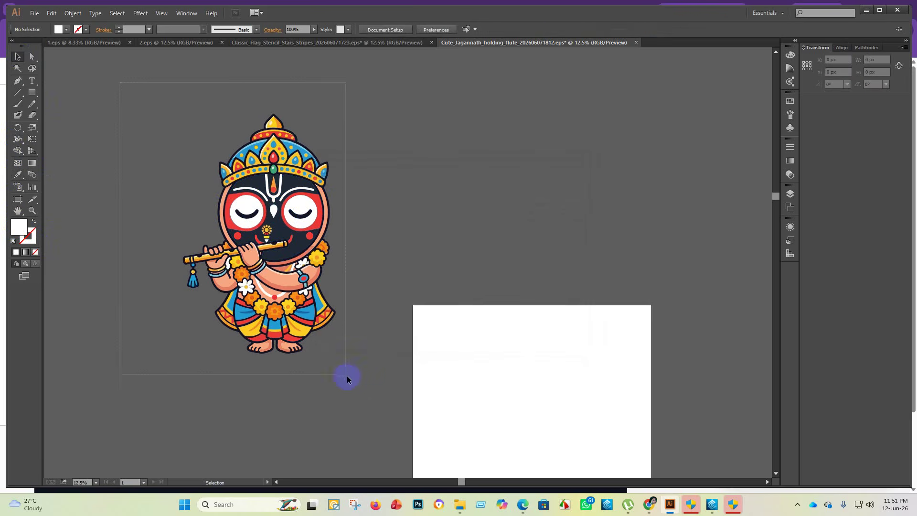
key("ctrl+a")
left_click(376, 251)
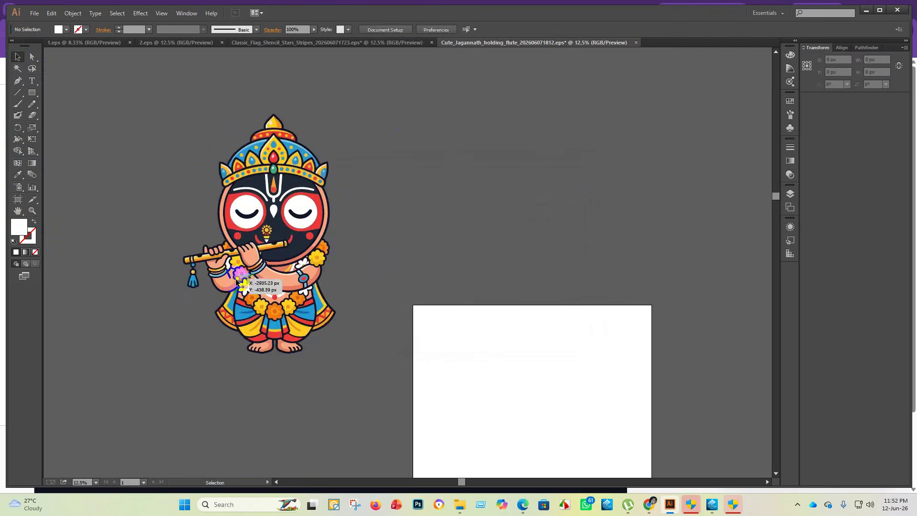
- Delete the stray white shape between the character's flute-holding wrist and the yellow garland flower
scroll(234, 278, "up", 4)
left_click(210, 222)
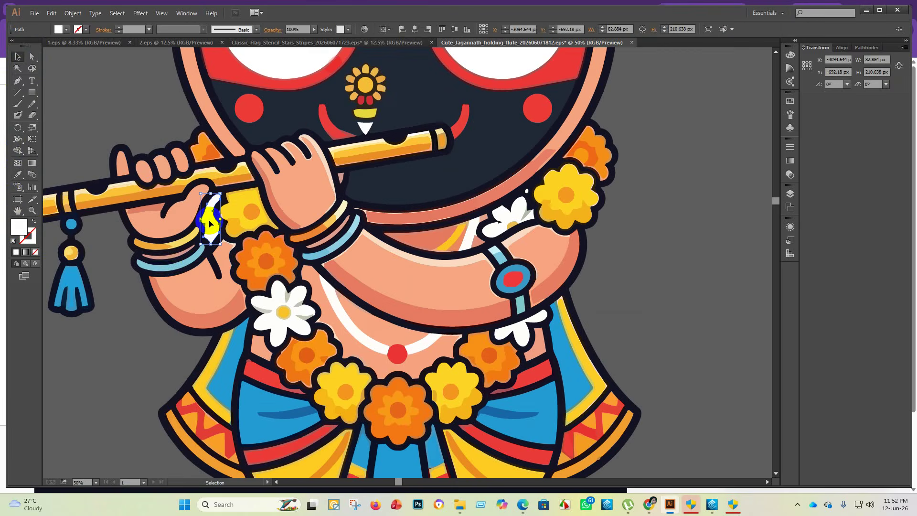
key("Delete")
scroll(400, 383, "down", 3)
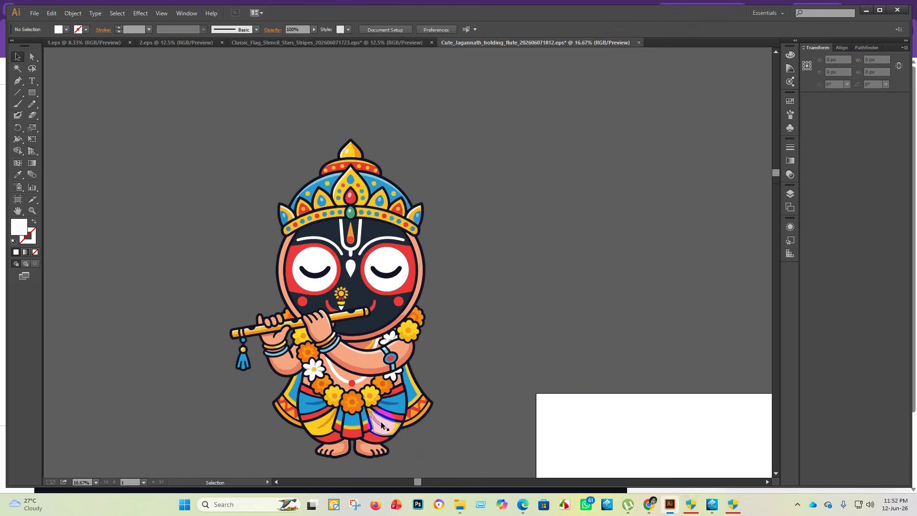
- Group the whole Jagannath artwork and center it horizontally and vertically on the artboard
left_click_drag(216, 97, 491, 459)
key("ctrl+g")
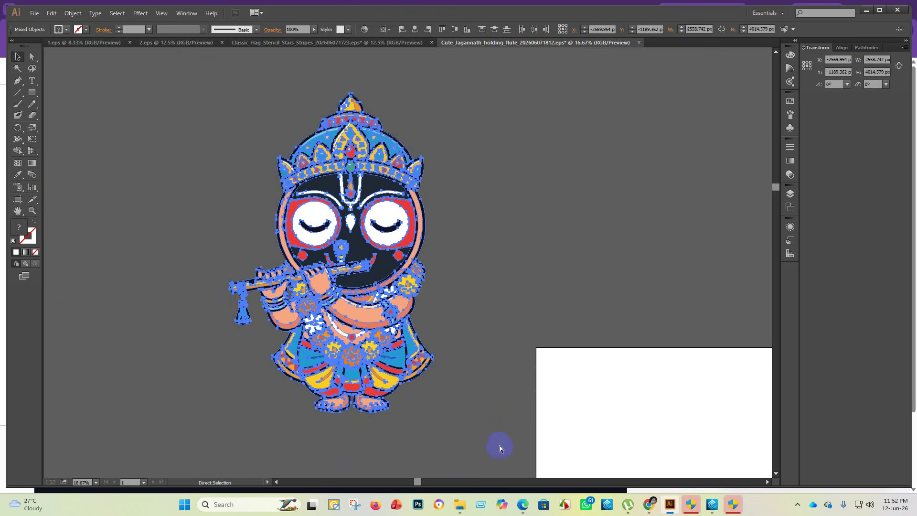
left_click(429, 29)
left_click(455, 29)
left_click(411, 137)
key("ctrl+minus")
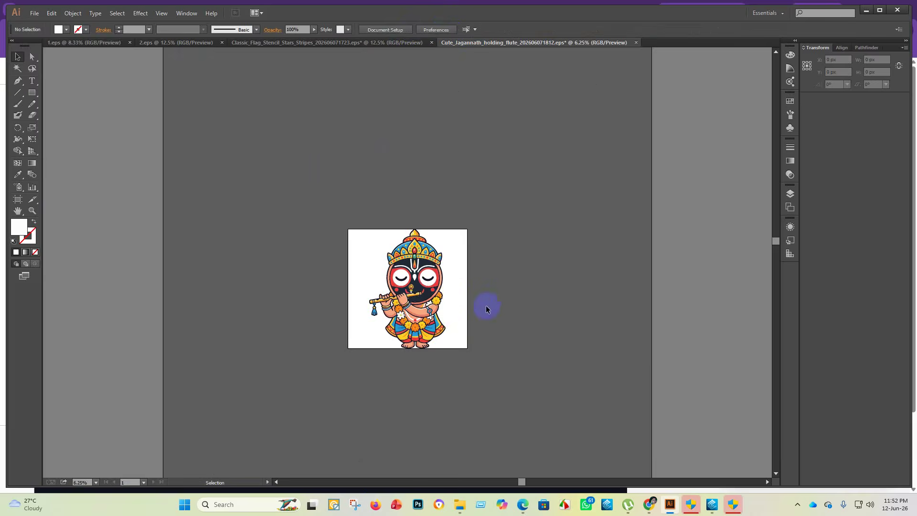
- Scale the grouped character down proportionally to about 2385 × 3742 px, leaving a margin above its crown
scroll(486, 305, "up", 1)
left_click(407, 158)
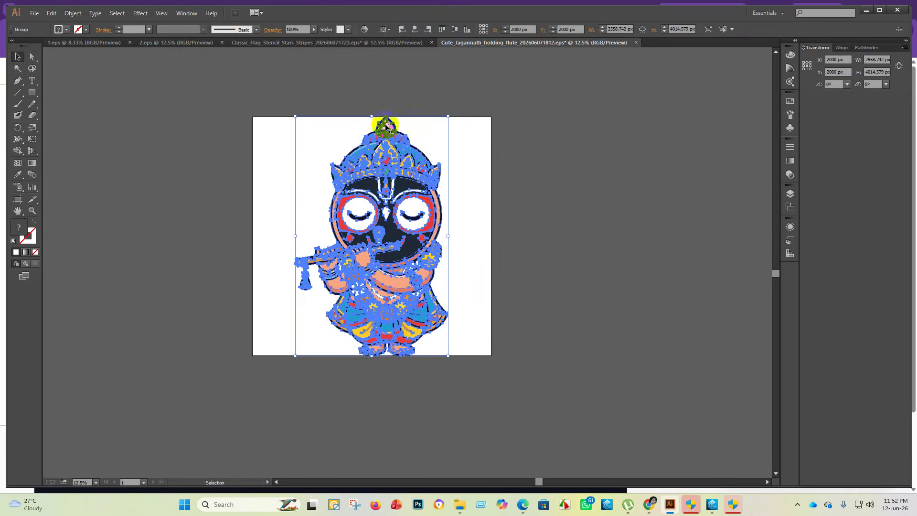
left_click(370, 115)
left_click_drag(372, 116, 372, 132)
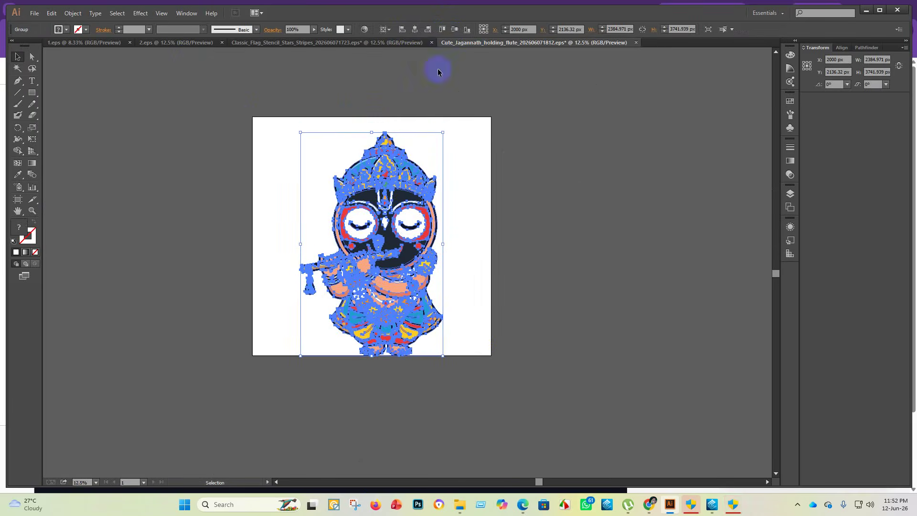
- Centre the Jagannath artwork vertically on the artboard and deselect it
left_click(454, 30)
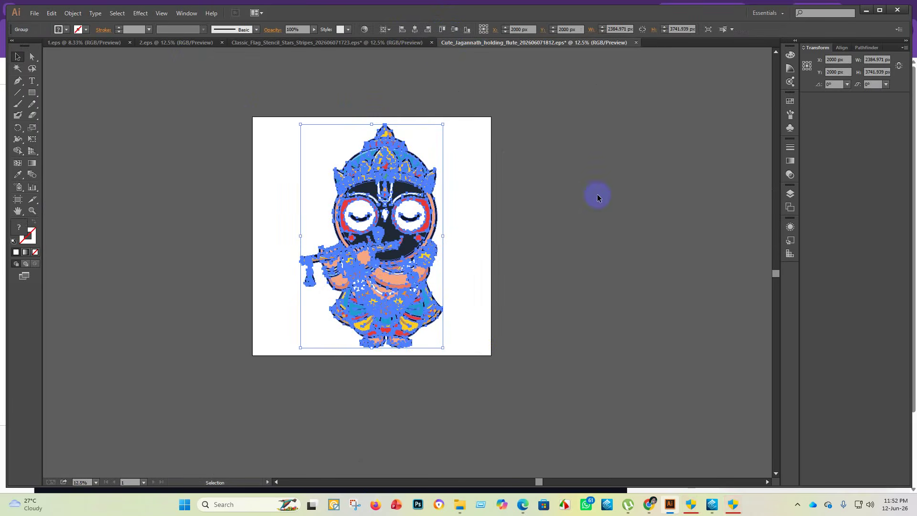
left_click(627, 266)
left_click(29, 30)
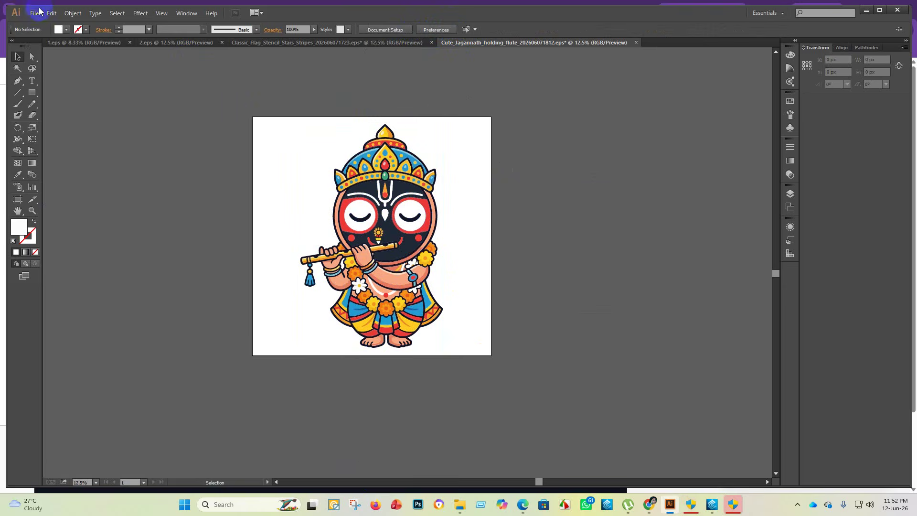
- Save the Jagannath document as an Illustrator EPS file named 3 in the eps 1 folder
left_click(37, 13)
left_click(59, 92)
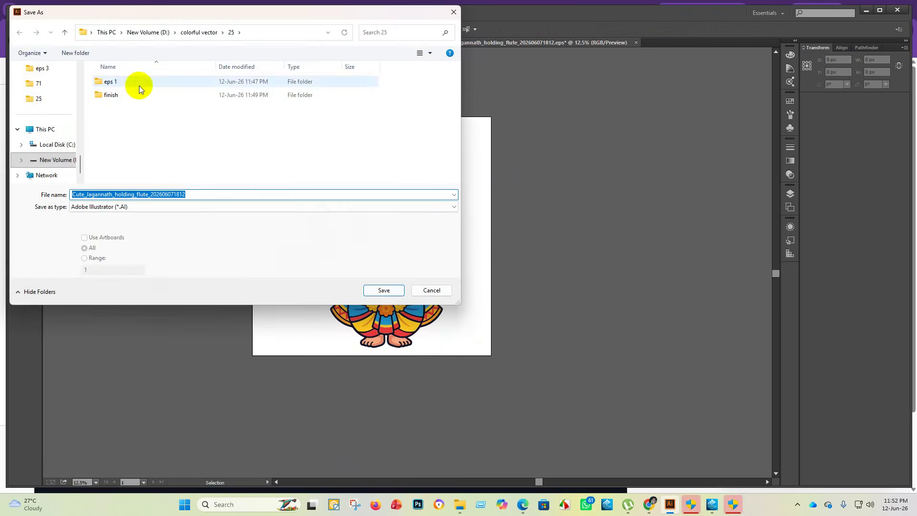
double_click(139, 85)
left_click(134, 207)
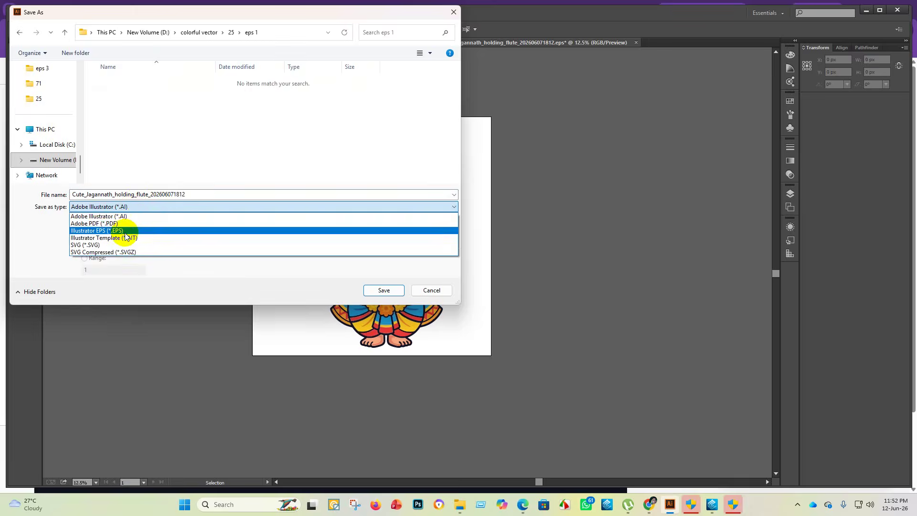
left_click(125, 230)
left_click(187, 195)
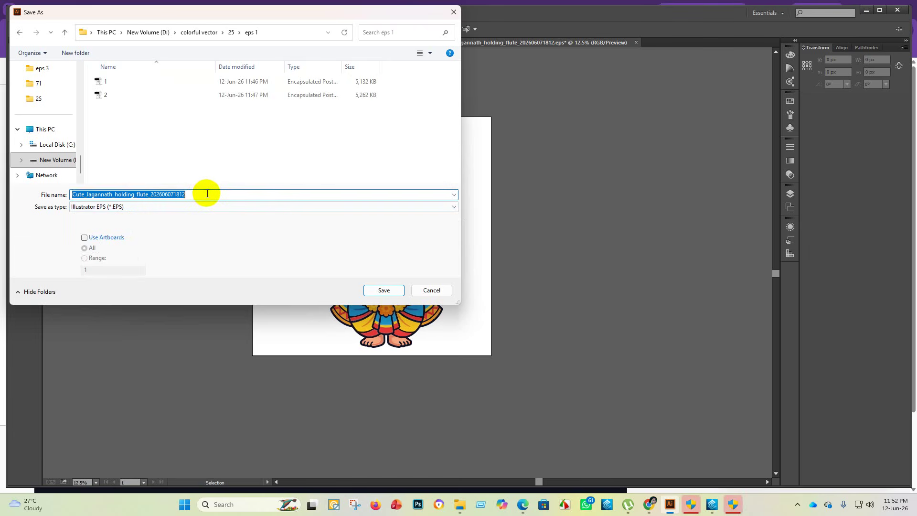
key("BackSpace")
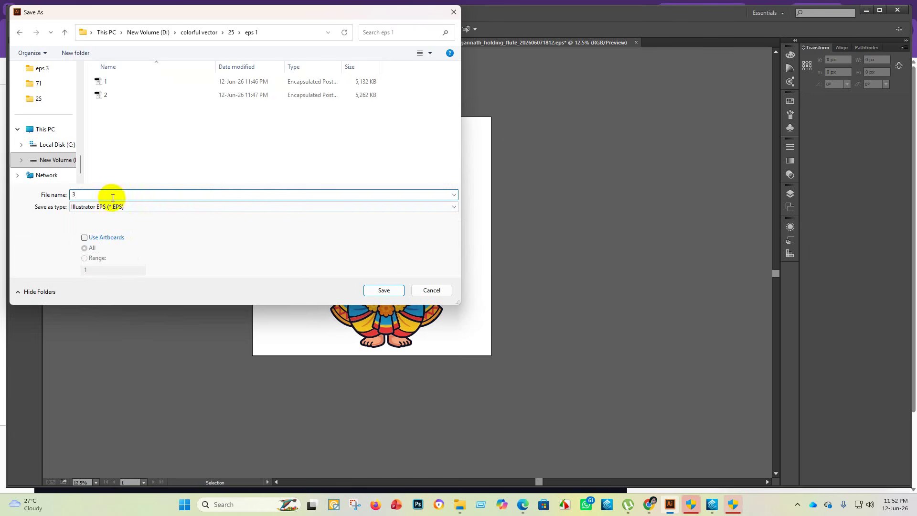
left_click(382, 290)
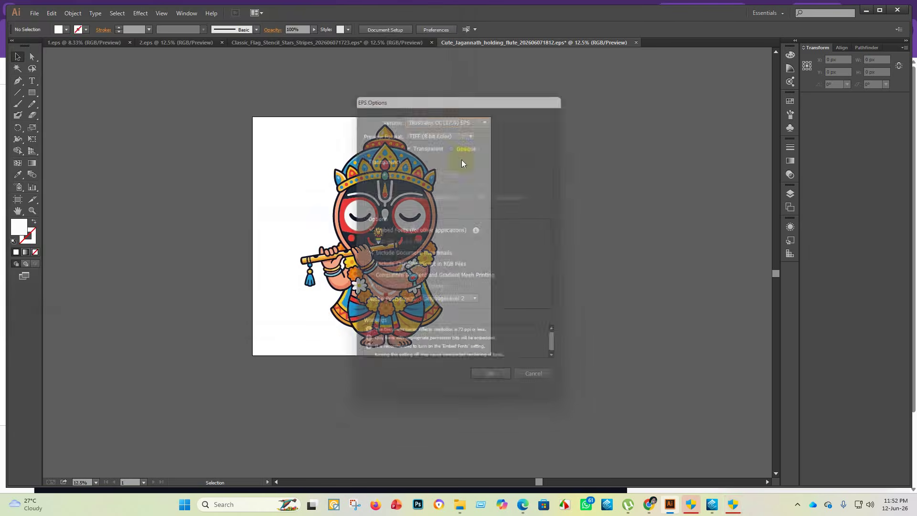
- Set the EPS version to Illustrator 10 EPS and confirm the save of file 3
left_click(488, 115)
left_click(450, 214)
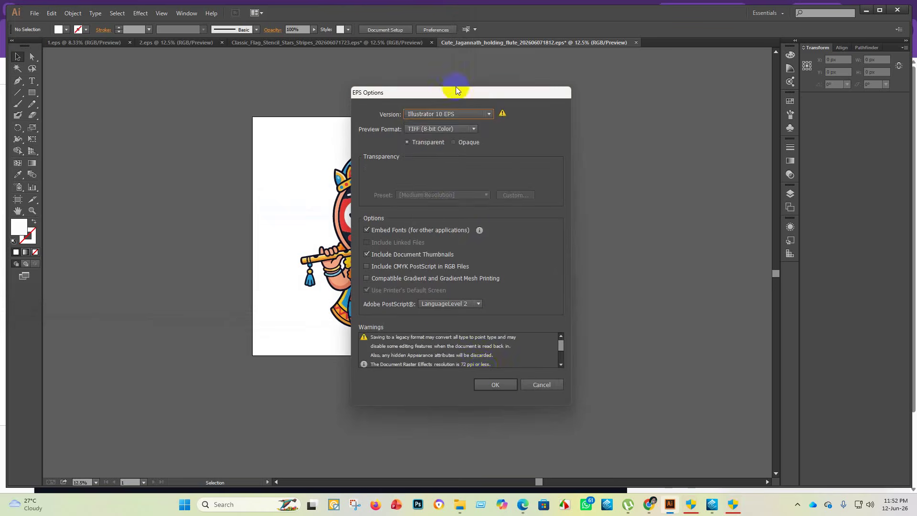
left_click(495, 384)
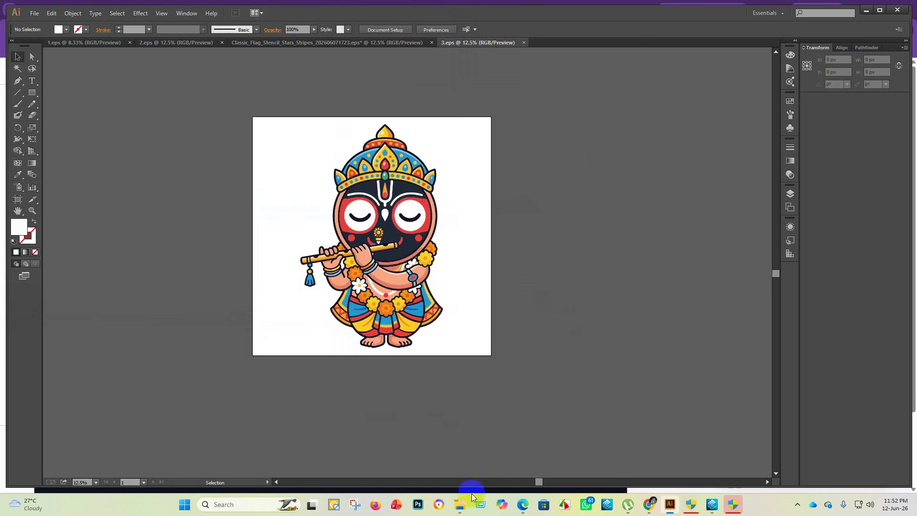
- Switch to File Explorer and move both Cute_Jagannath_holding_flute files from folder 25 into the finish folder
mouse_move(459, 502)
left_click(455, 459)
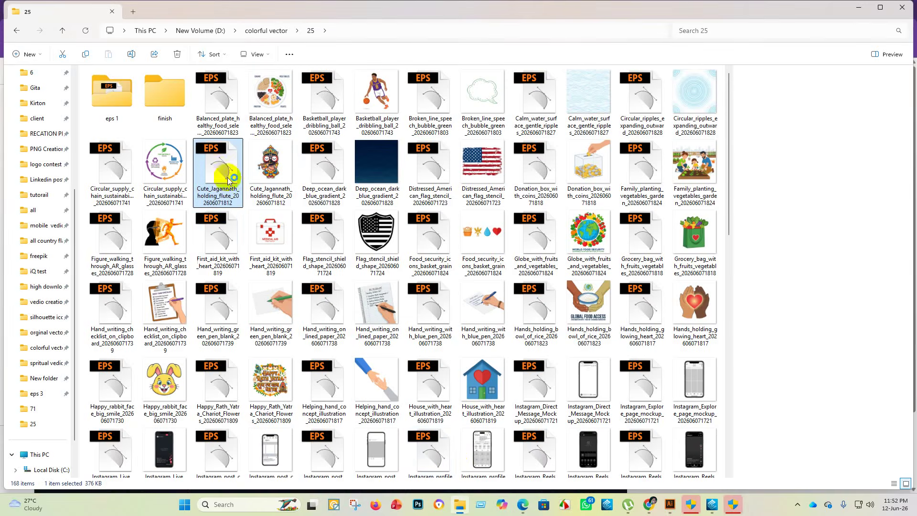
left_click_drag(219, 171, 163, 105)
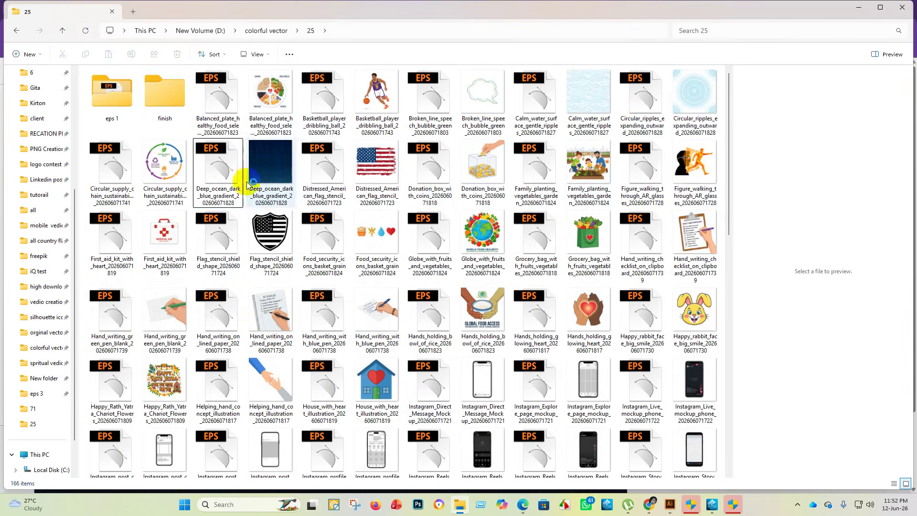
- Open the Distressed_American_flag_stencil EPS in Illustrator and enlarge its artwork proportionally to about 4144 px square
left_click(326, 168)
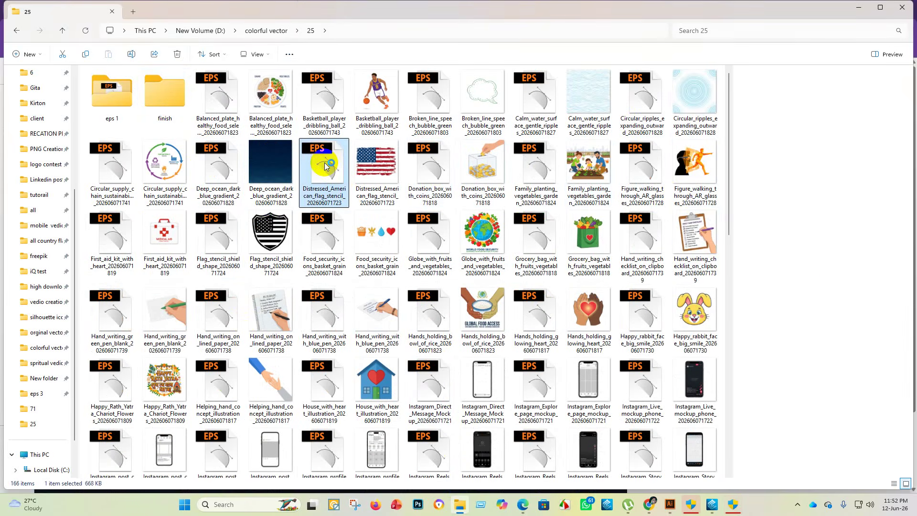
double_click(325, 166)
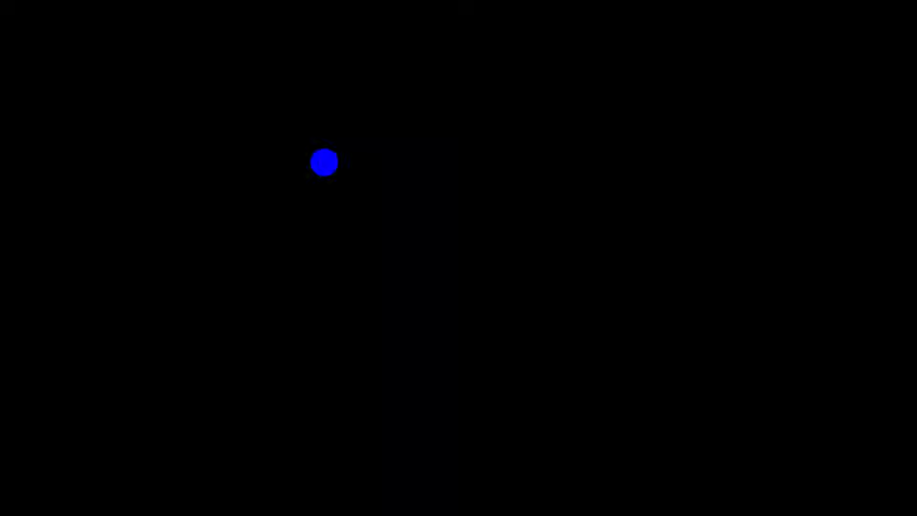
scroll(413, 336, "down", 6)
left_click(395, 328)
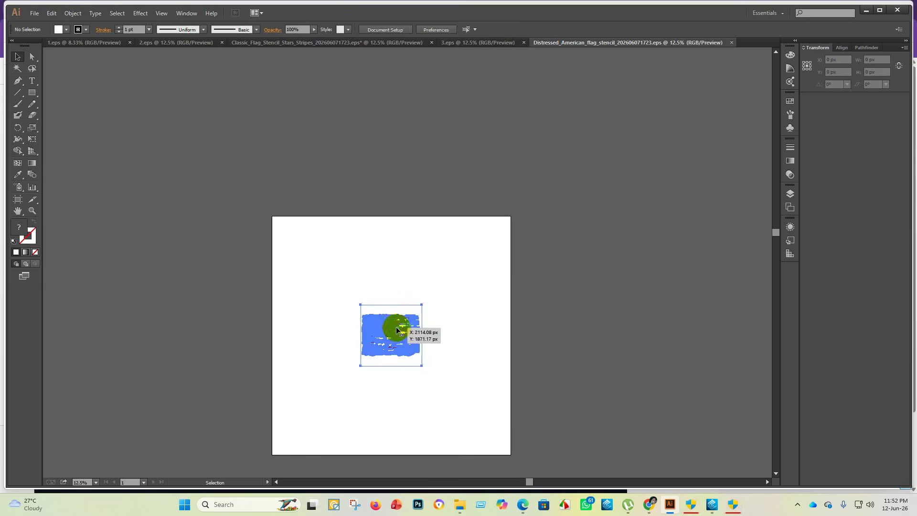
left_click_drag(393, 305, 421, 119)
left_click(591, 225)
scroll(565, 267, "down", 1)
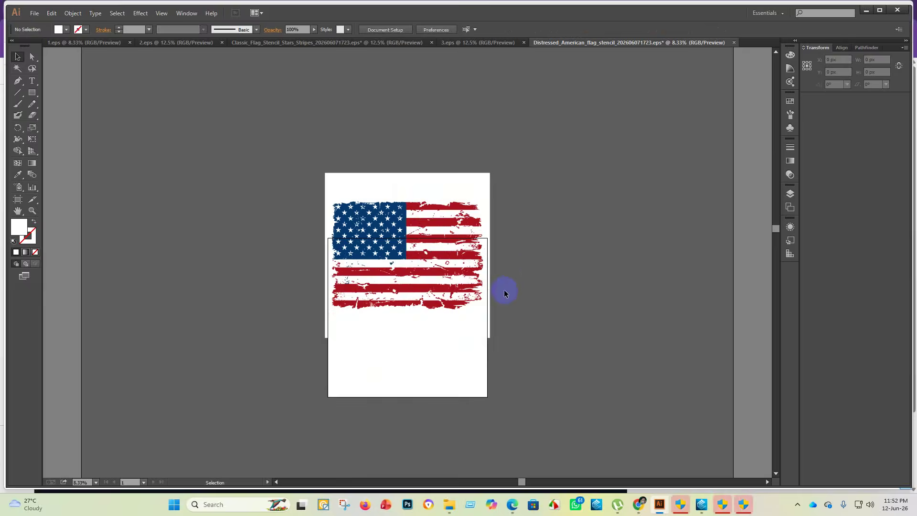
- Scale the flag group down proportionally to about 3947 px square so it fits within the artboard width
left_click(432, 183)
scroll(432, 184, "up", 2)
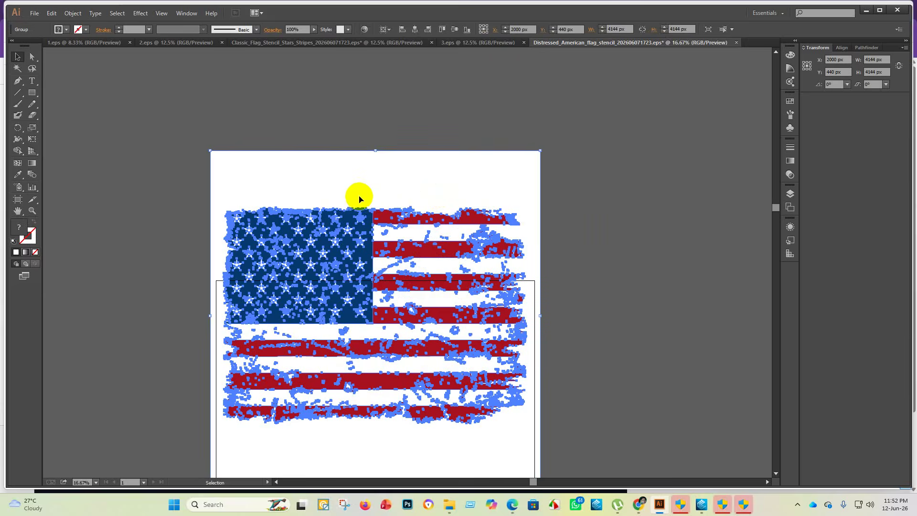
scroll(379, 202, "down", 3)
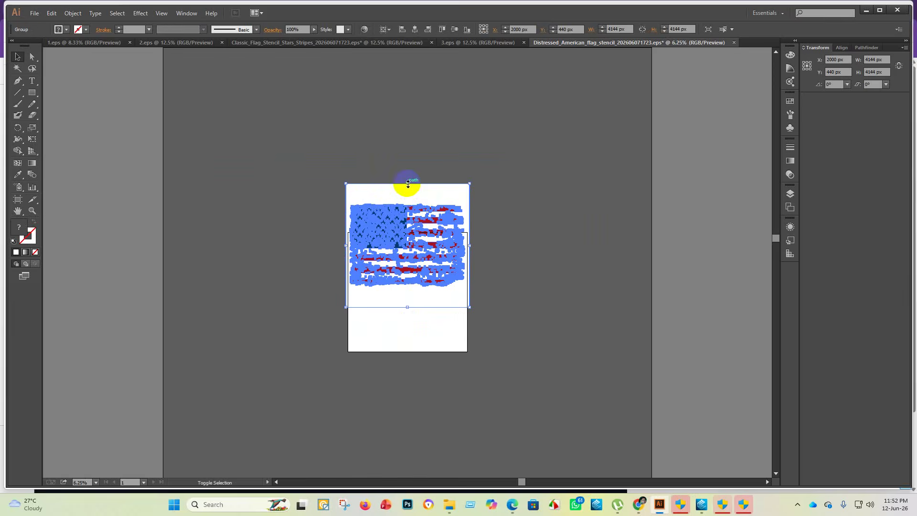
left_click_drag(407, 184, 408, 112)
scroll(425, 231, "up", 3)
left_click(496, 137)
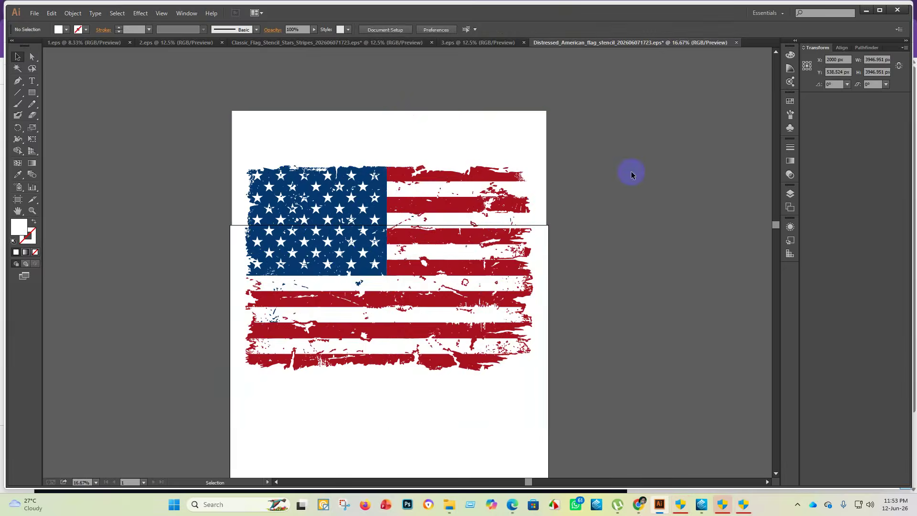
- Centre the flag group vertically on the artboard and deselect it
left_click(396, 130)
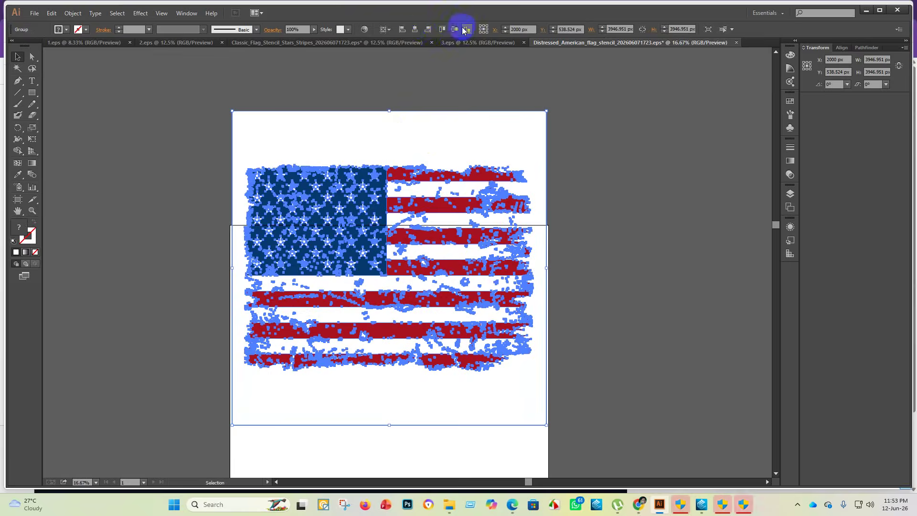
left_click(457, 29)
left_click(454, 29)
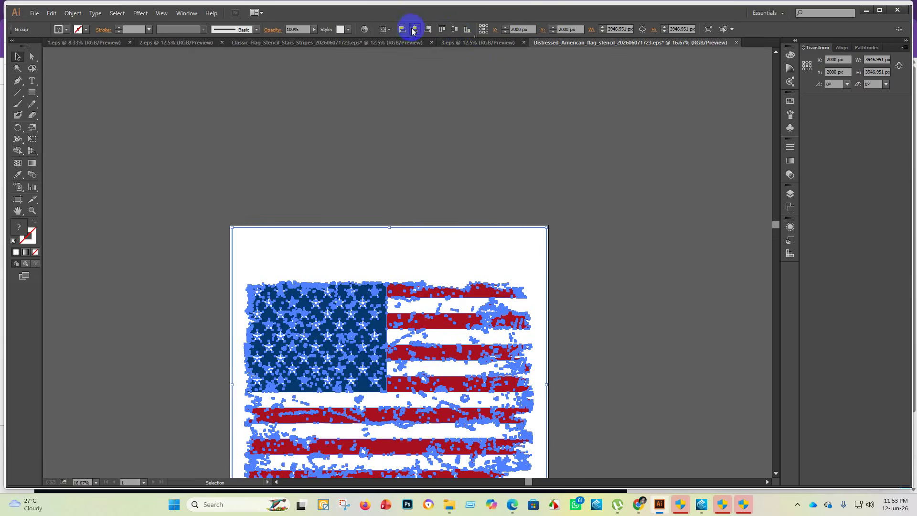
left_click(535, 162)
scroll(512, 178, "down", 5)
left_click(471, 205)
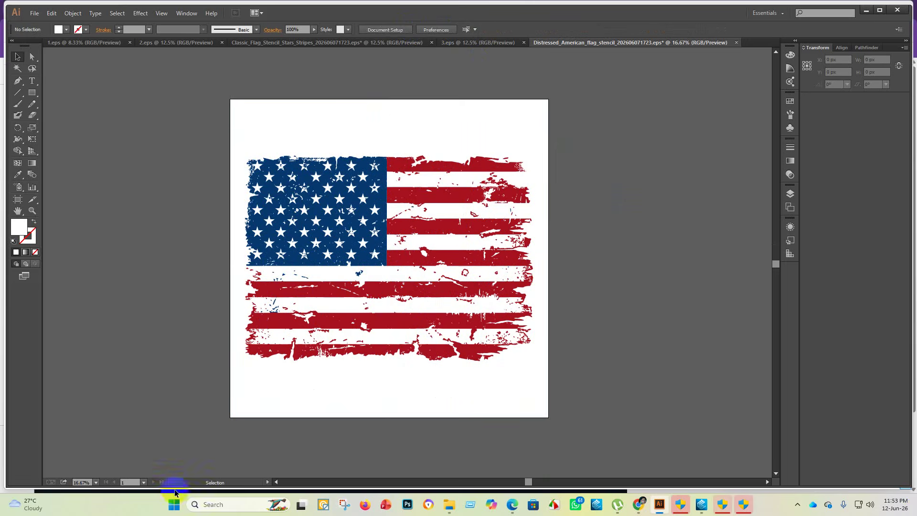
- Save the flag document as an Illustrator EPS file named 4 in the eps 1 folder
left_click(34, 14)
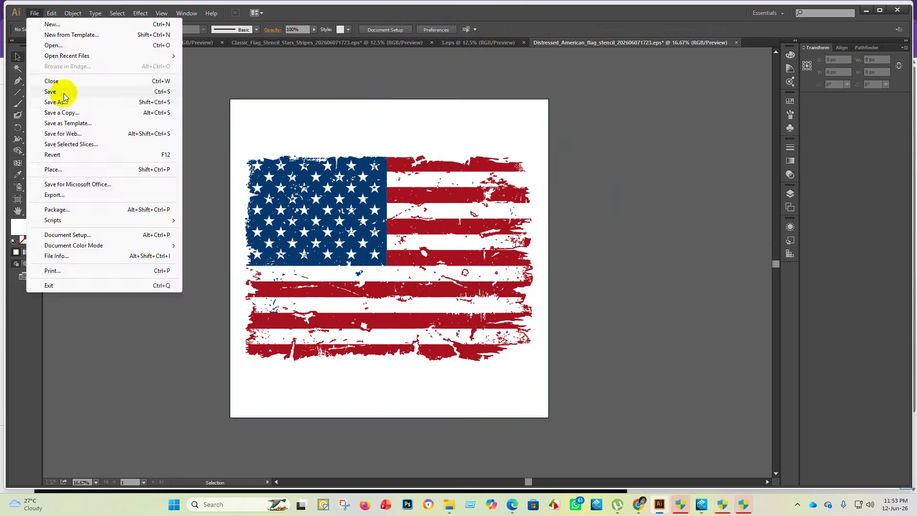
left_click(64, 93)
double_click(143, 82)
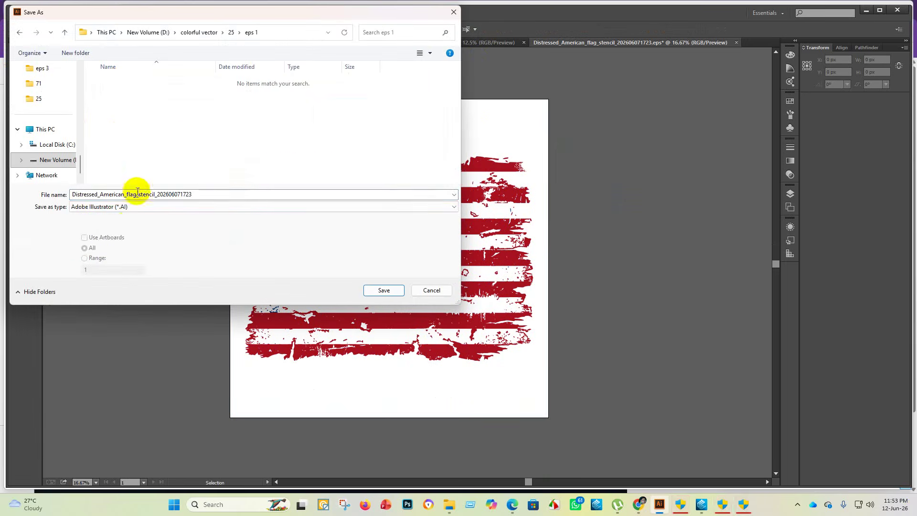
left_click(139, 206)
left_click(126, 225)
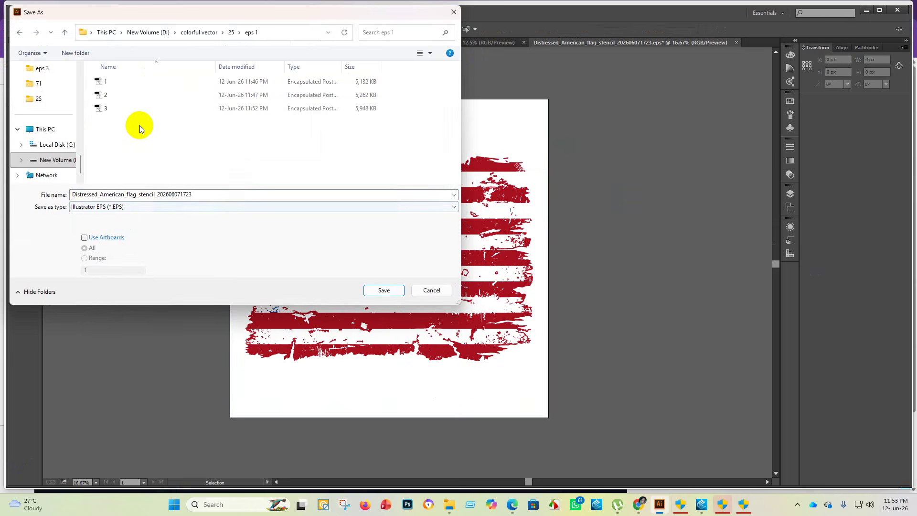
double_click(274, 195)
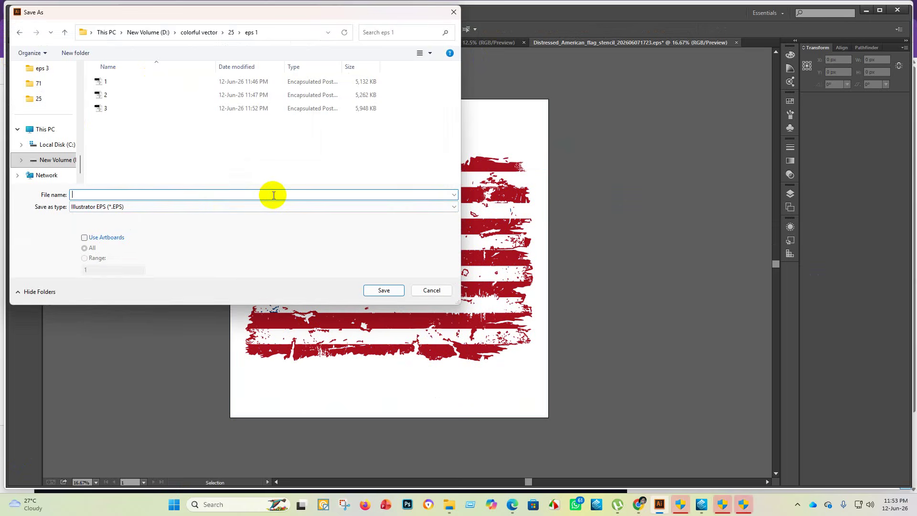
left_click(384, 290)
- Set the EPS version to Illustrator 10 EPS and confirm the save of file 4
left_click(489, 113)
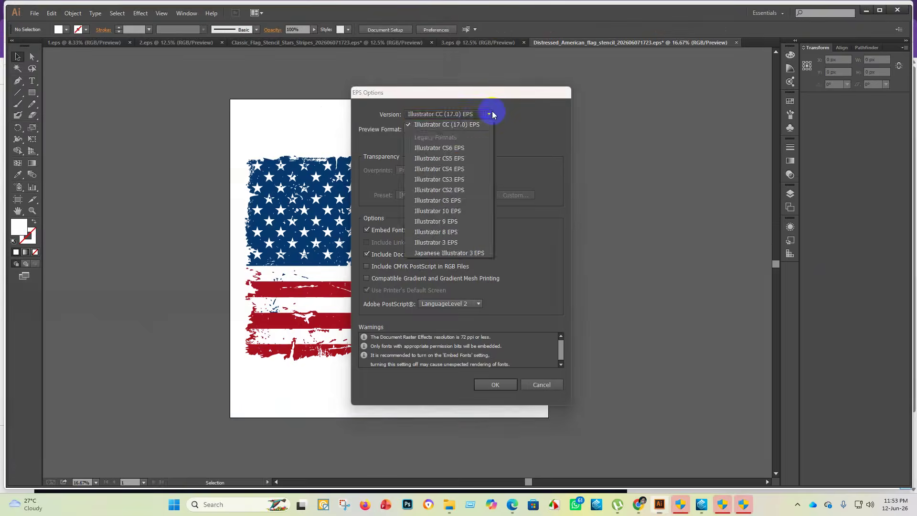
left_click(453, 211)
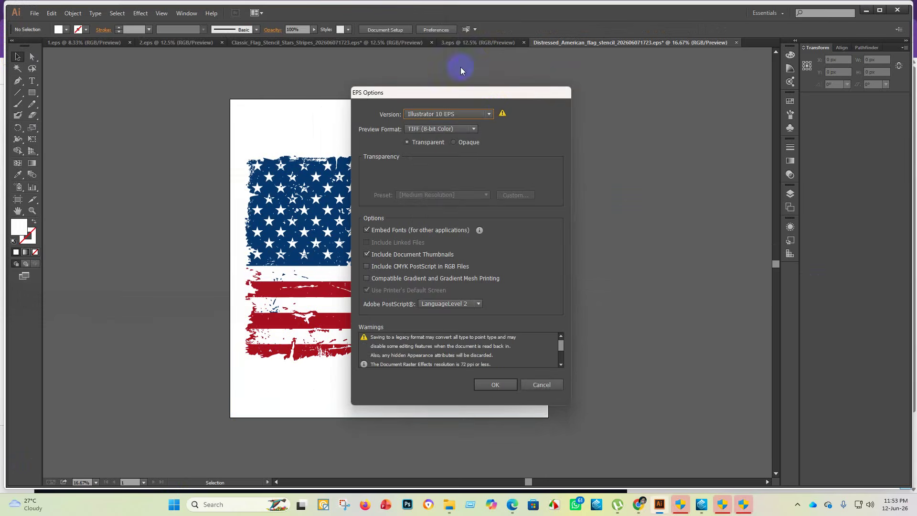
left_click(485, 385)
- Switch to File Explorer and move both Distressed_American_flag_stencil files into the finish folder
left_click(435, 462)
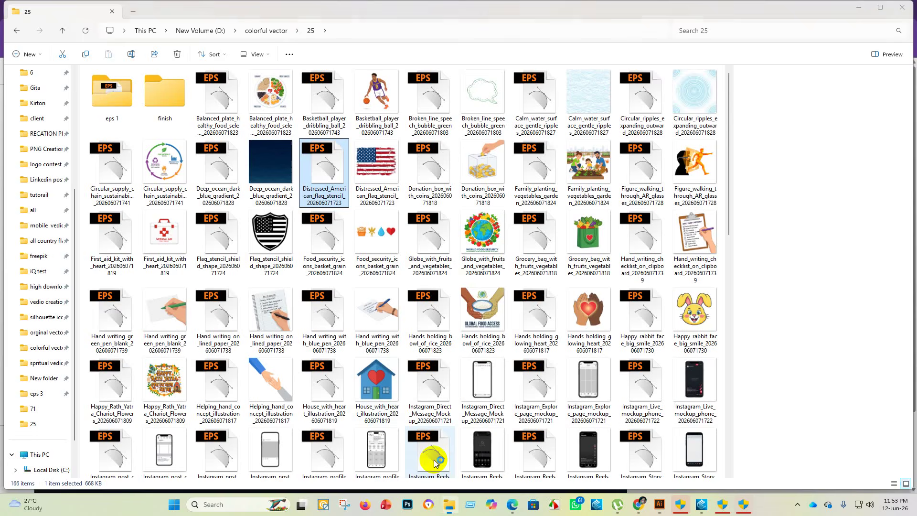
left_click_drag(328, 173, 165, 93)
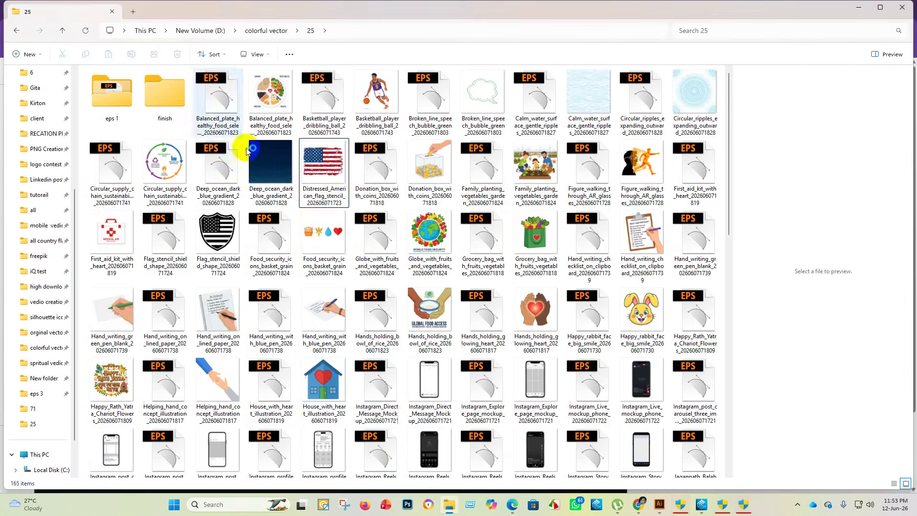
left_click_drag(298, 154, 165, 96)
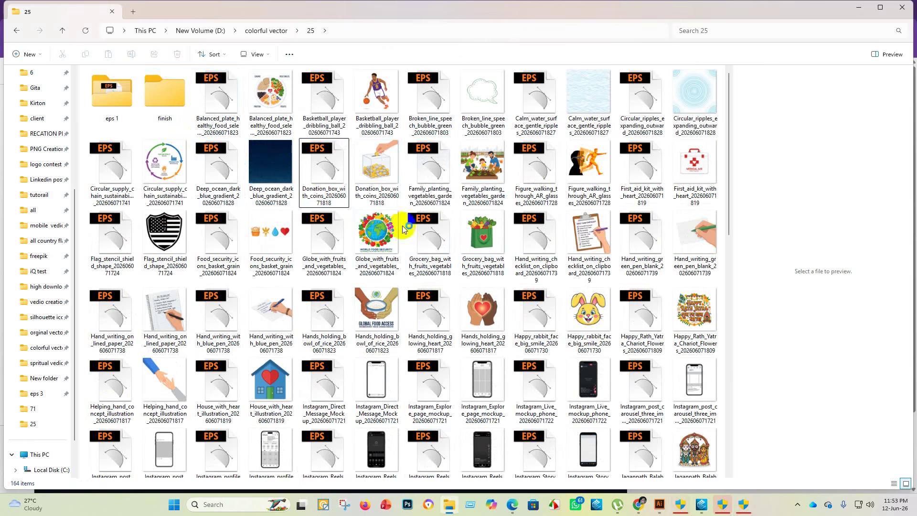
- Open the Donation_box_with_coins EPS in Illustrator and enlarge its artwork proportionally to about 4240 px square
left_click(319, 169)
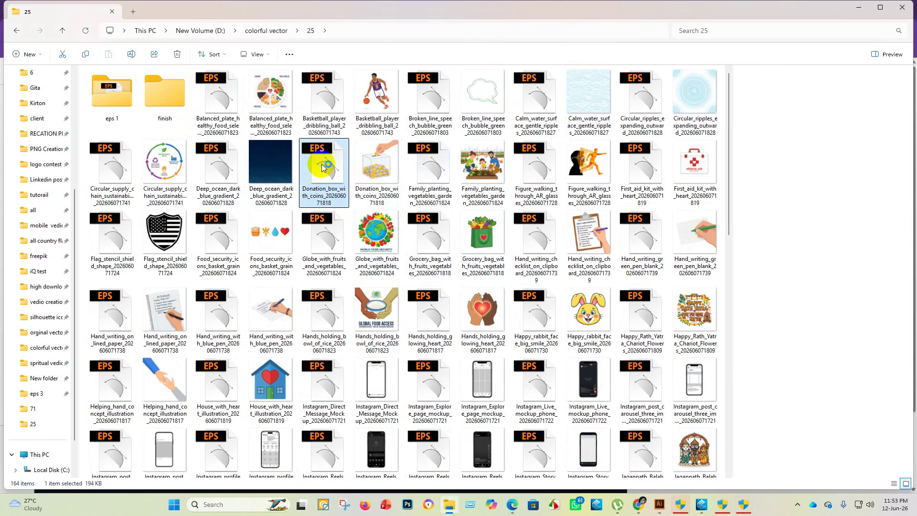
double_click(321, 167)
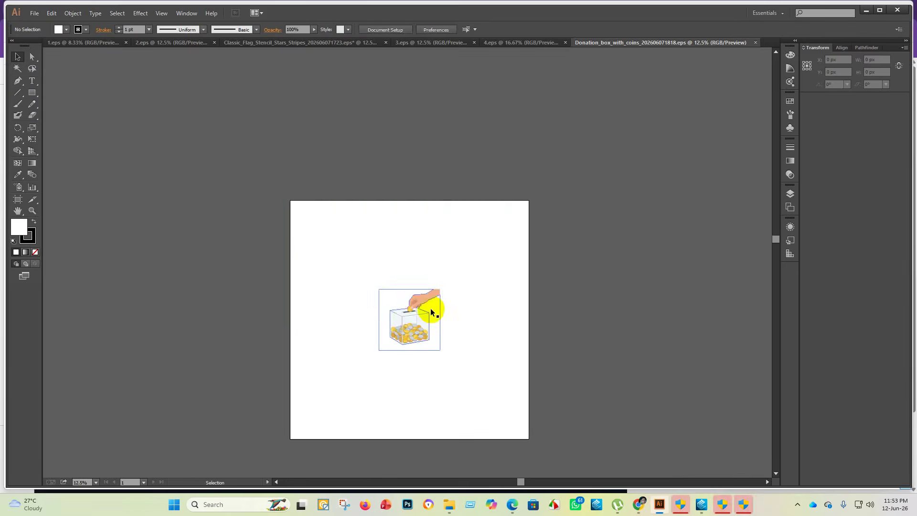
left_click(422, 293)
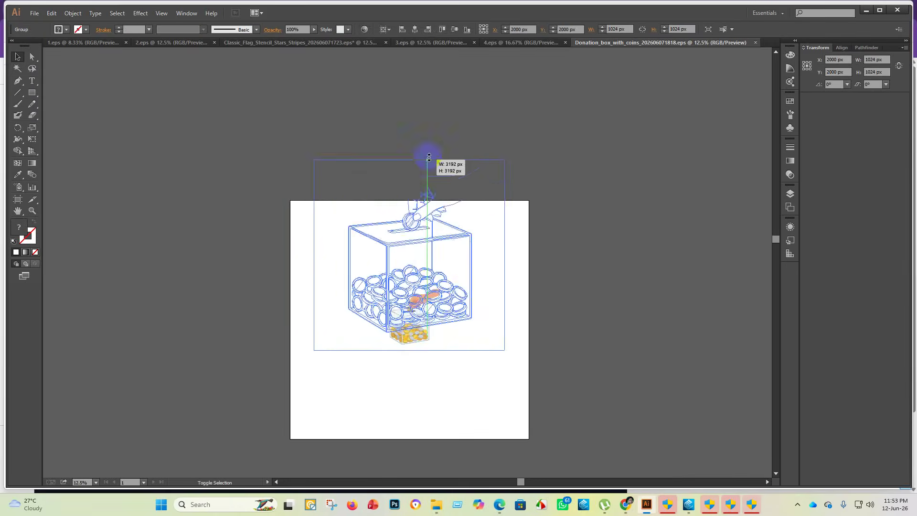
left_click(609, 224)
- Move the donation box artwork off the artboard to its upper left and ungroup it
key("ctrl+minus")
key("ctrl+minus")
key("ctrl+minus")
left_click_drag(426, 202, 308, 135)
right_click(315, 134)
left_click(344, 191)
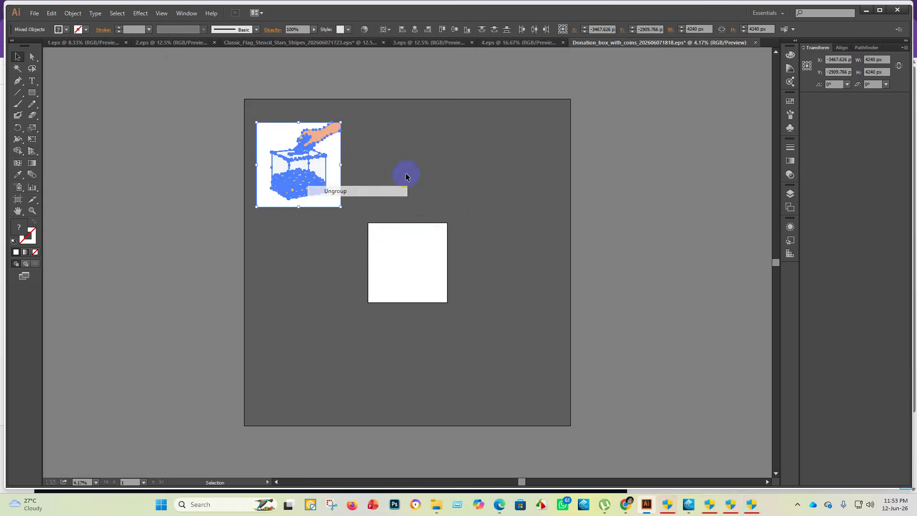
- Separate the white background square from the donation box artwork and delete it
left_click(363, 149)
left_click_drag(333, 150, 497, 153)
key("Delete")
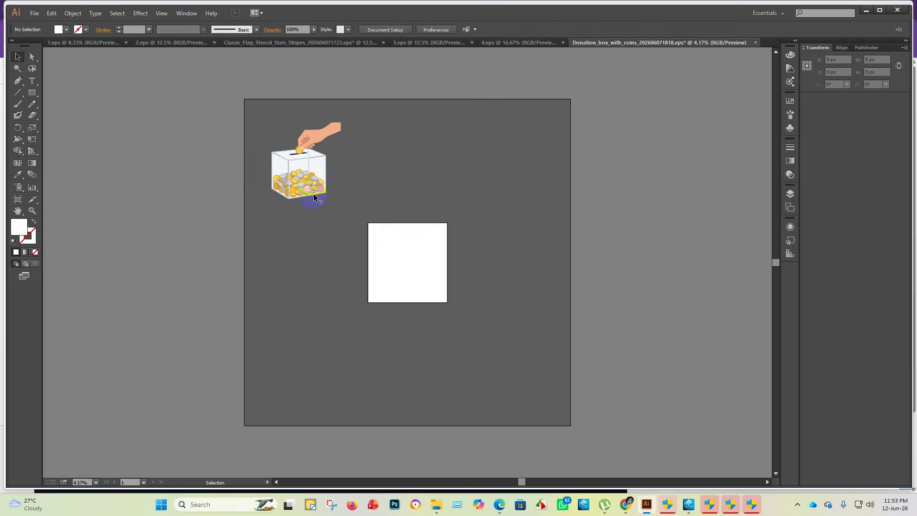
- Group all the donation box artwork and centre it horizontally and vertically on the artboard
scroll(314, 196, "up", 5)
scroll(209, 170, "down", 4)
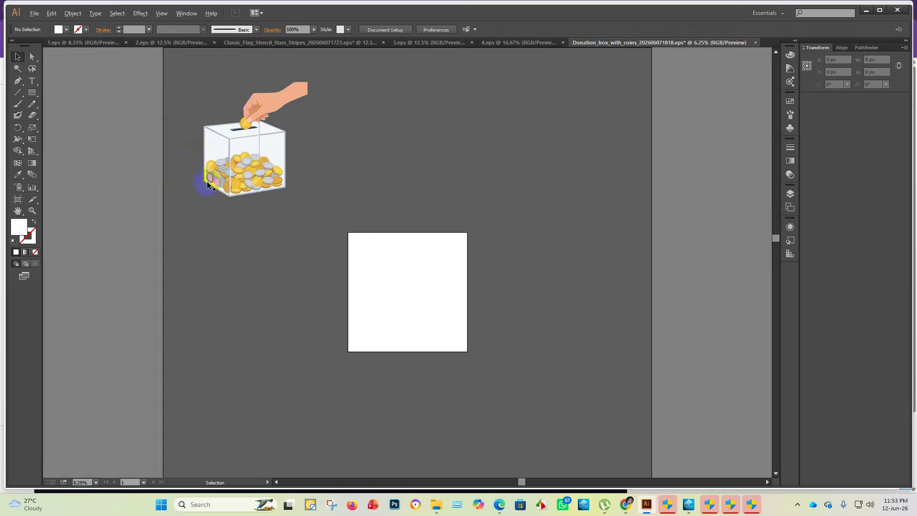
scroll(180, 115, "up", 7)
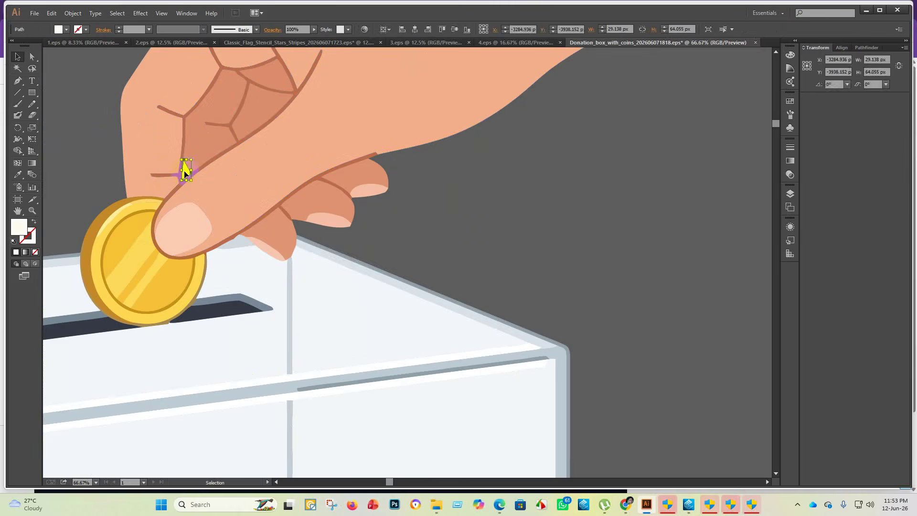
scroll(283, 253, "down", 3)
scroll(283, 253, "down", 2)
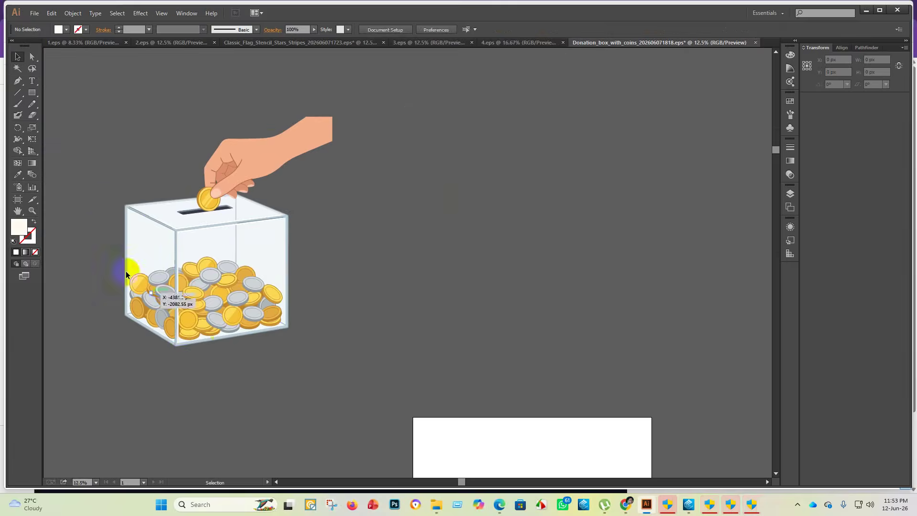
key("ctrl+a")
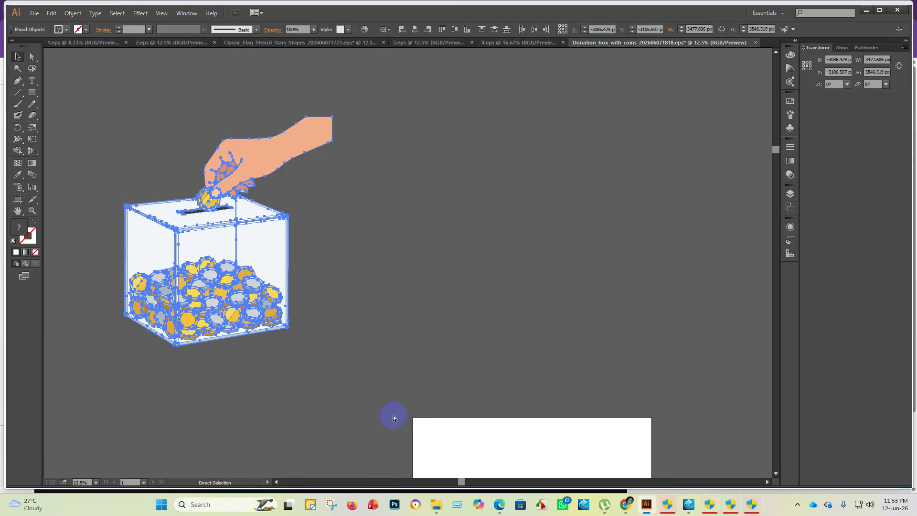
left_click(418, 29)
left_click(455, 31)
left_click(314, 233)
scroll(320, 229, "down", 5)
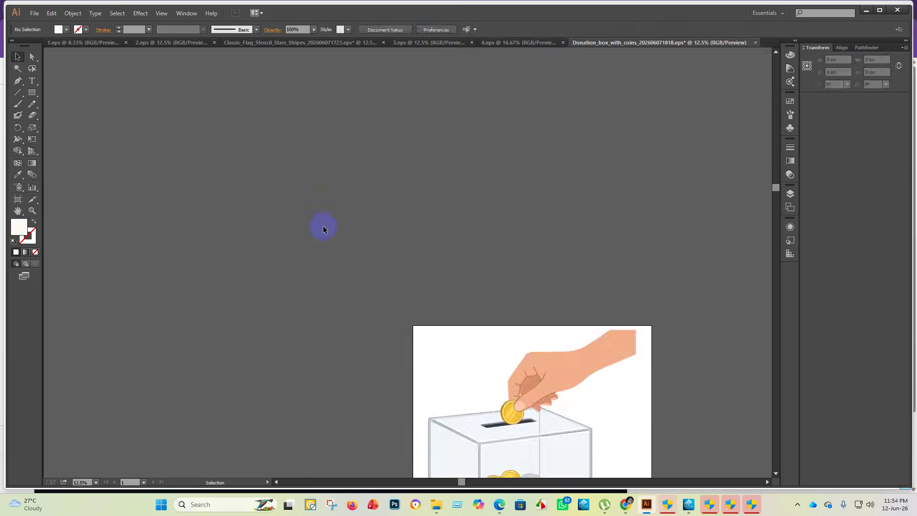
scroll(669, 210, "up", 1)
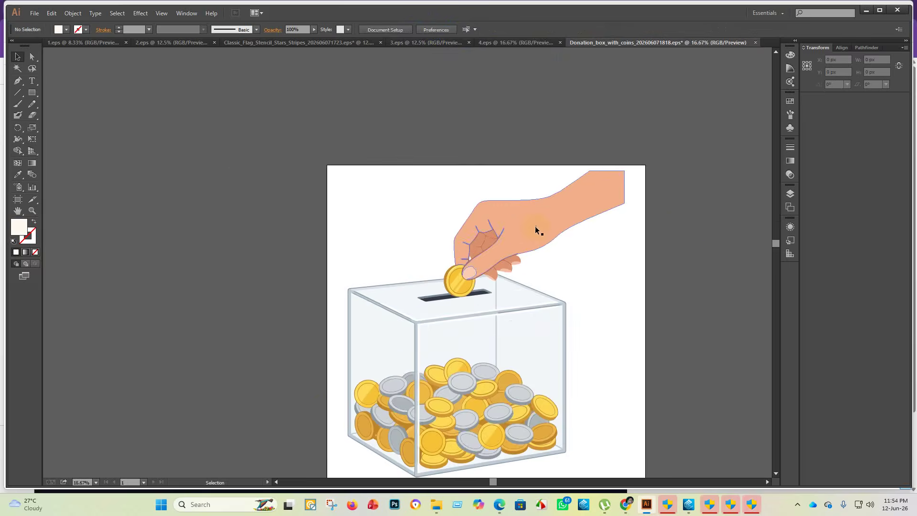
- Enlarge the donation box group proportionally to about 3516 by 3889 px, nearly filling the artboard's height
left_click(550, 186)
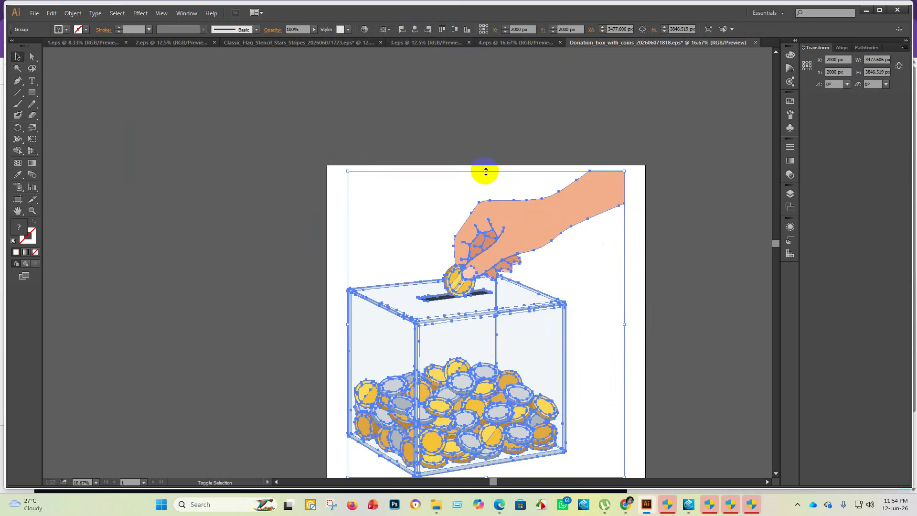
left_click_drag(485, 171, 488, 168)
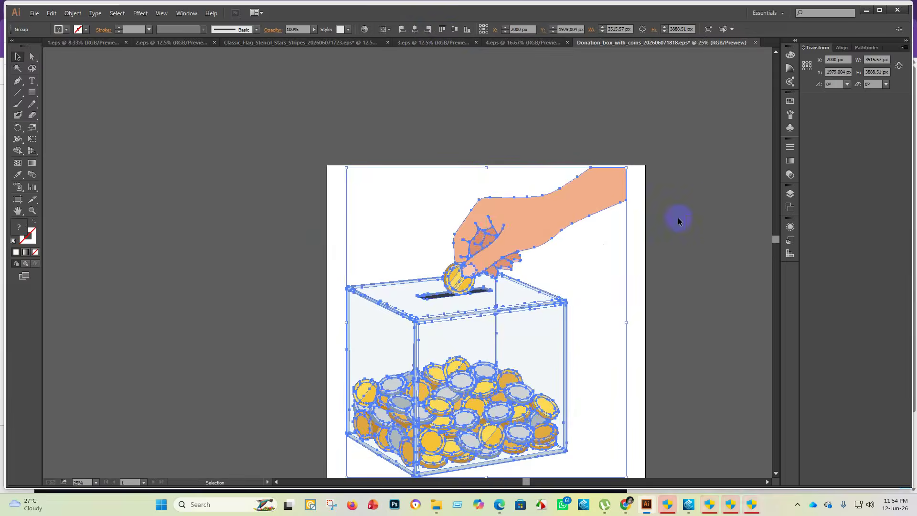
scroll(677, 217, "up", 1)
scroll(528, 247, "down", 3)
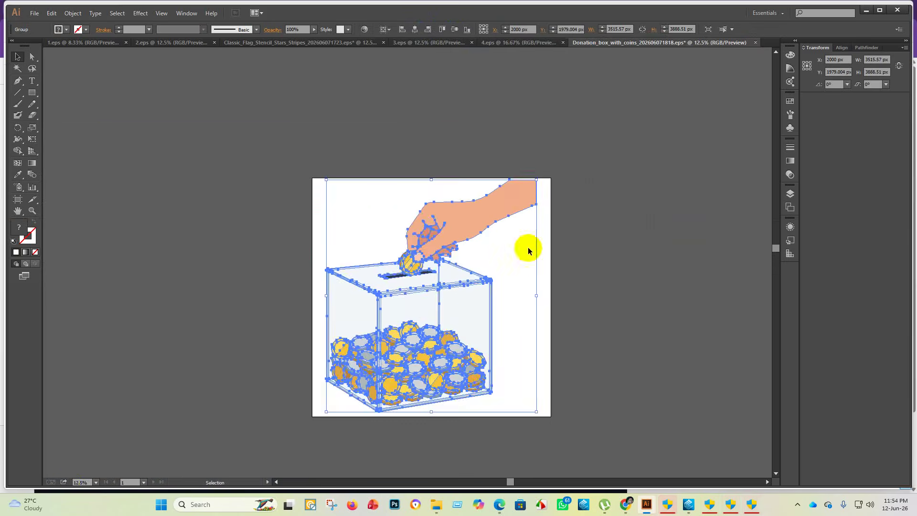
left_click(601, 262)
scroll(583, 266, "down", 2)
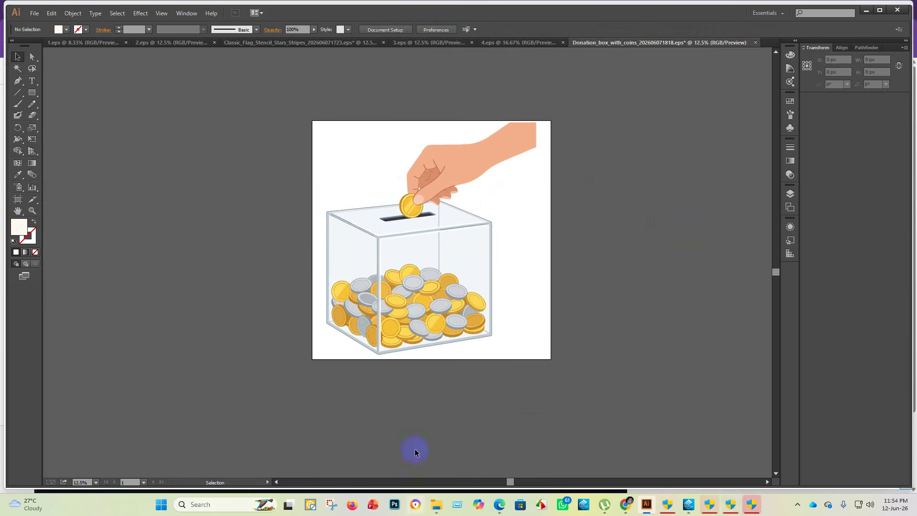
- Shift the donation box artwork right until the hand's cut-off wrist nearly meets the artboard's right edge
left_click(468, 174)
scroll(543, 148, "up", 1)
mouse_move(484, 148)
left_mouse_down()
mouse_move(498, 154)
mouse_move(501, 145)
left_mouse_up()
left_click(630, 154)
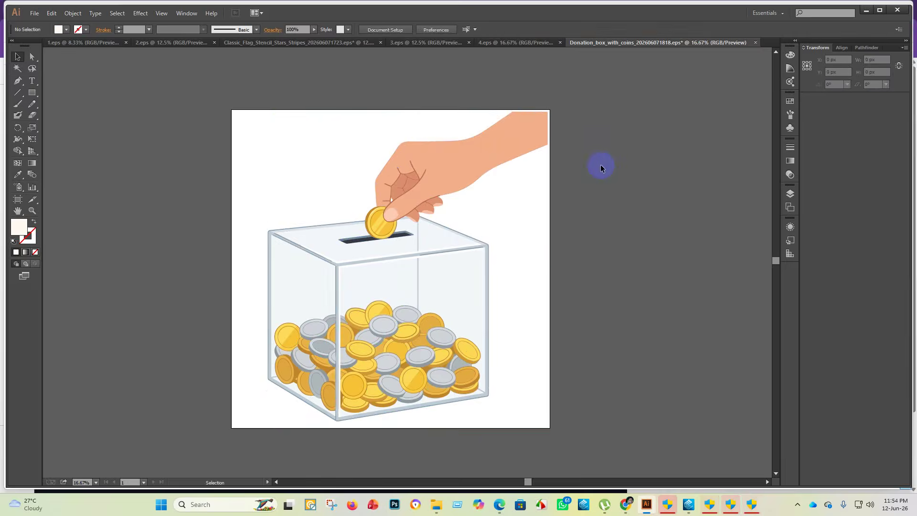
key("ctrl+minus")
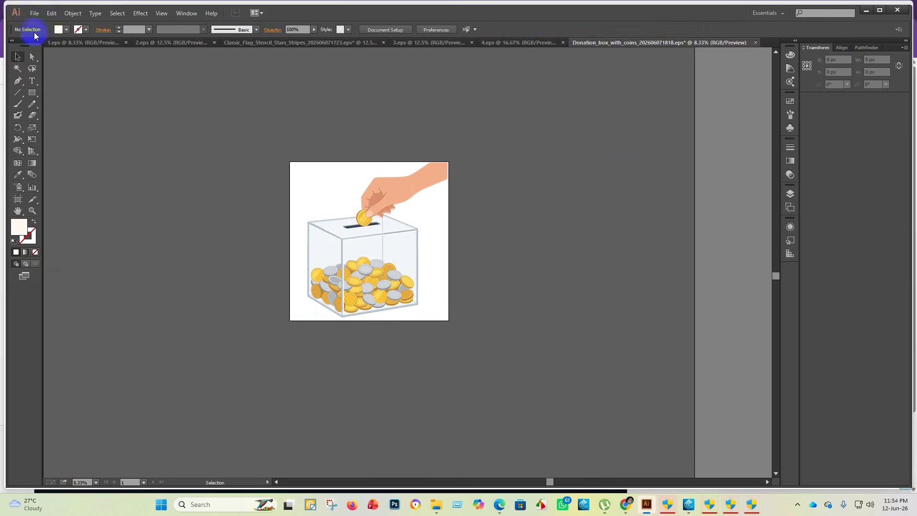
- Save the donation box document as 5 in the eps 1 folder, in Illustrator EPS format with the Illustrator 10 EPS version
left_click(35, 13)
left_click(55, 91)
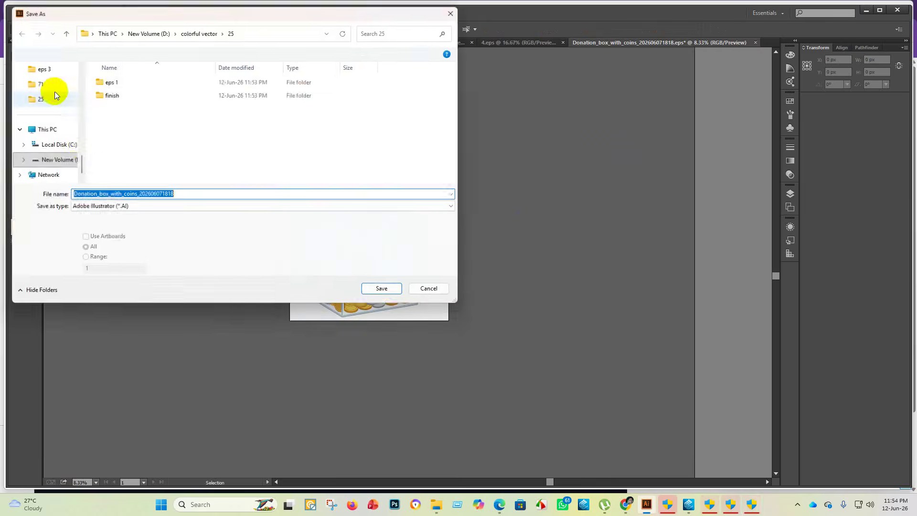
double_click(134, 82)
left_click(156, 205)
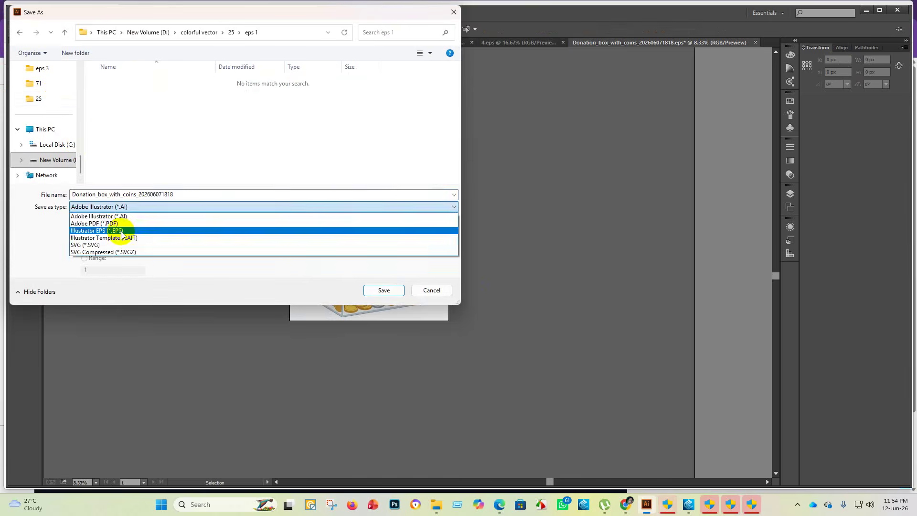
left_click(121, 231)
double_click(191, 194)
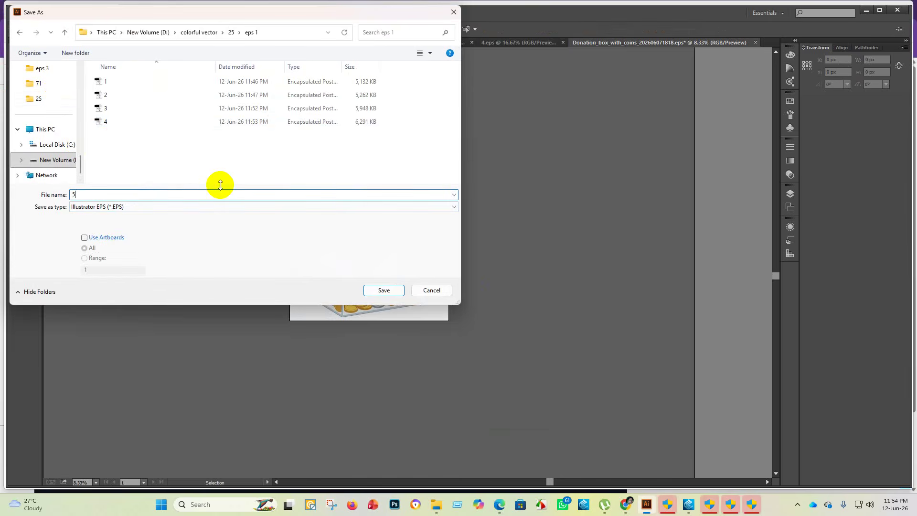
left_click(383, 290)
left_click(490, 113)
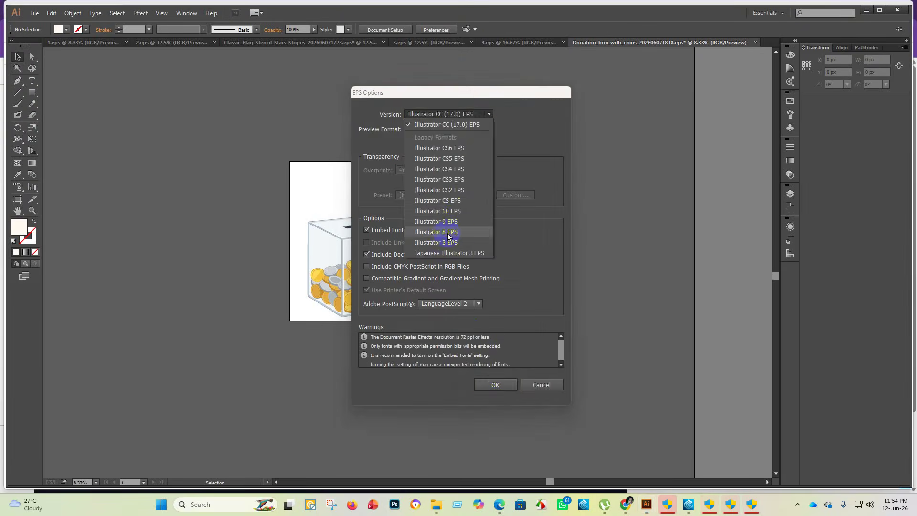
left_click(449, 211)
left_click(496, 384)
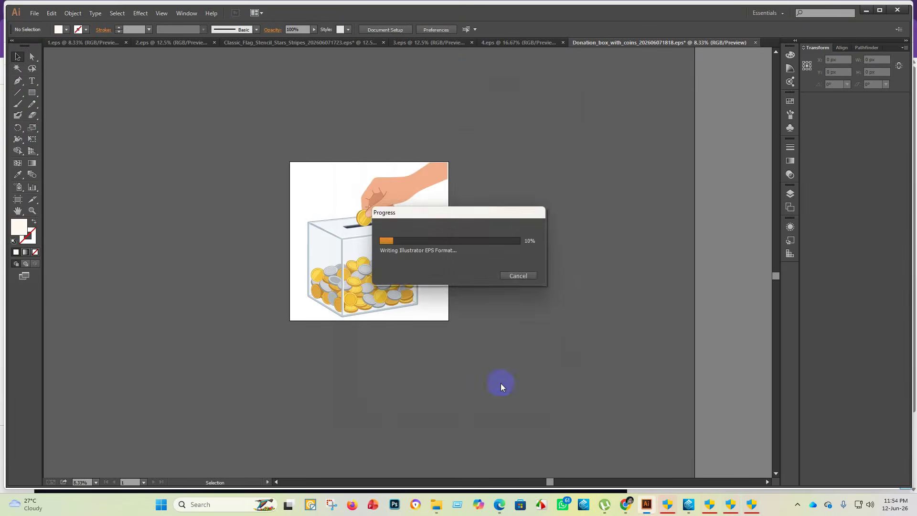
- Switch to File Explorer and move both Donation_box_with_coins files into the finish folder
mouse_move(435, 504)
left_click(426, 454)
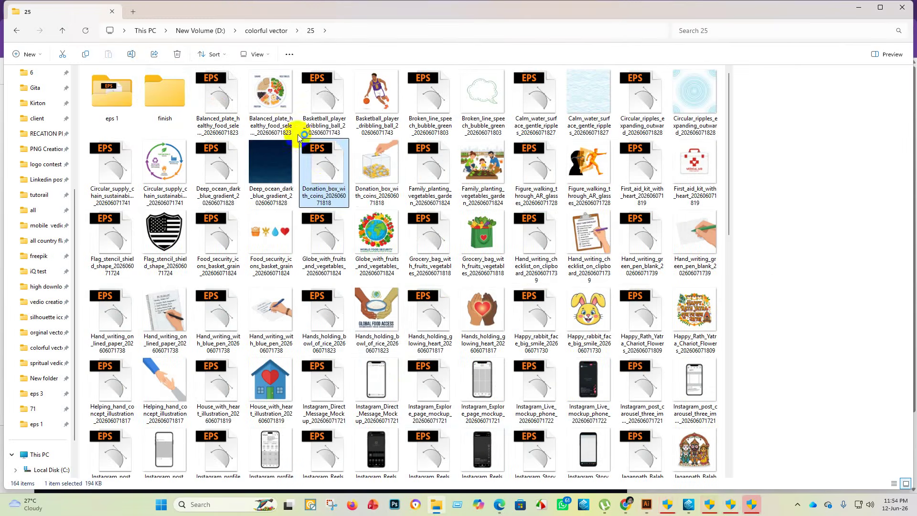
left_click_drag(334, 171, 161, 105)
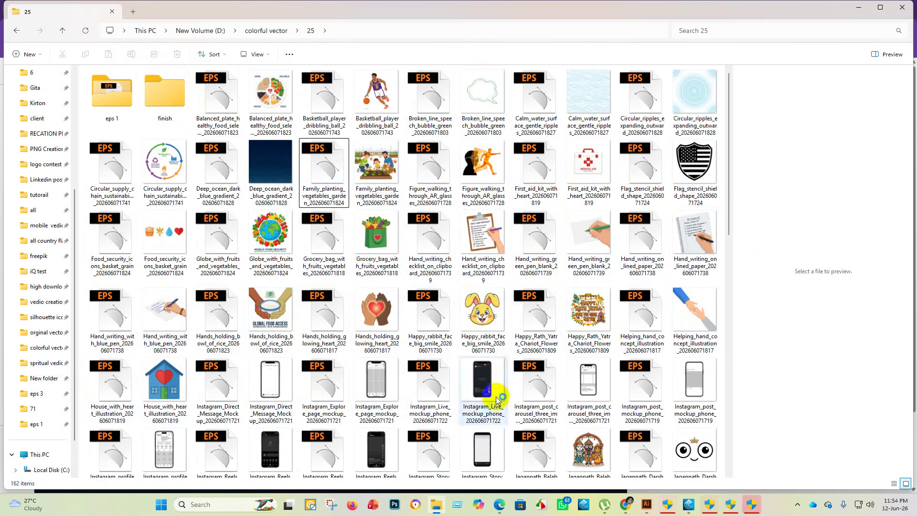
- Open the Instagram_post_mockup_phone EPS ending in 1719 in Illustrator and enlarge its artwork proportionally to about 3467 px square
left_click(647, 391)
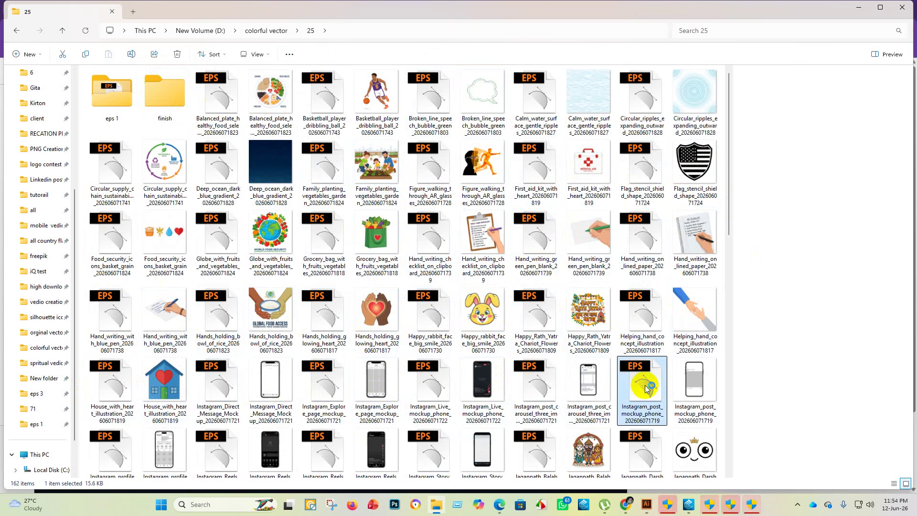
double_click(646, 388)
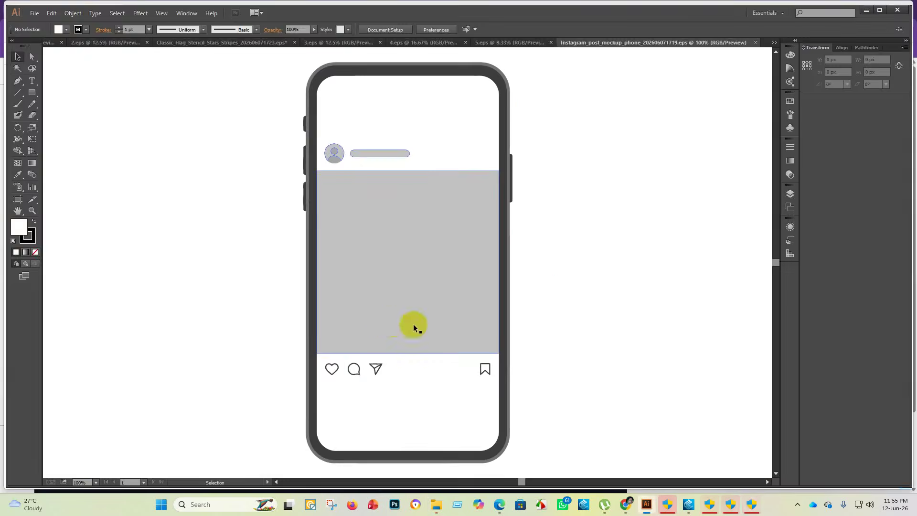
scroll(413, 324, "down", 5)
left_click(374, 281)
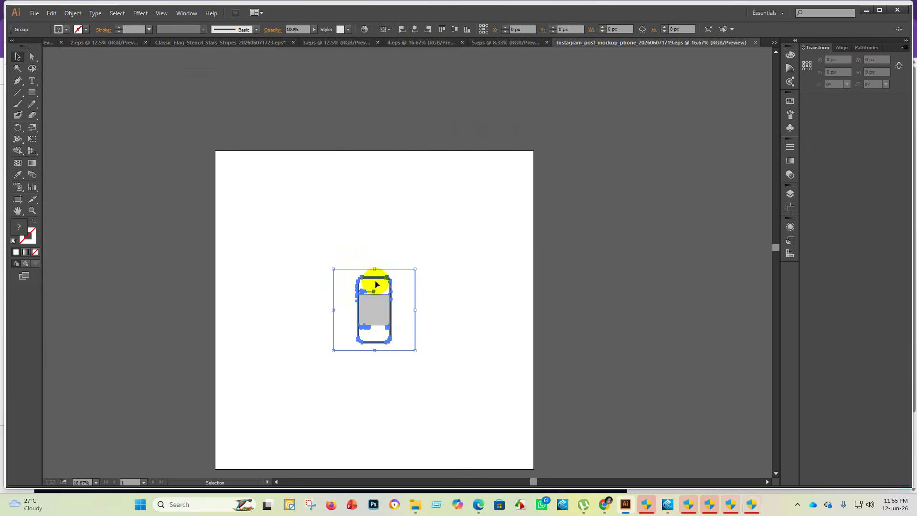
left_click_drag(376, 269, 446, 75)
left_click(774, 258)
scroll(615, 262, "up", 6)
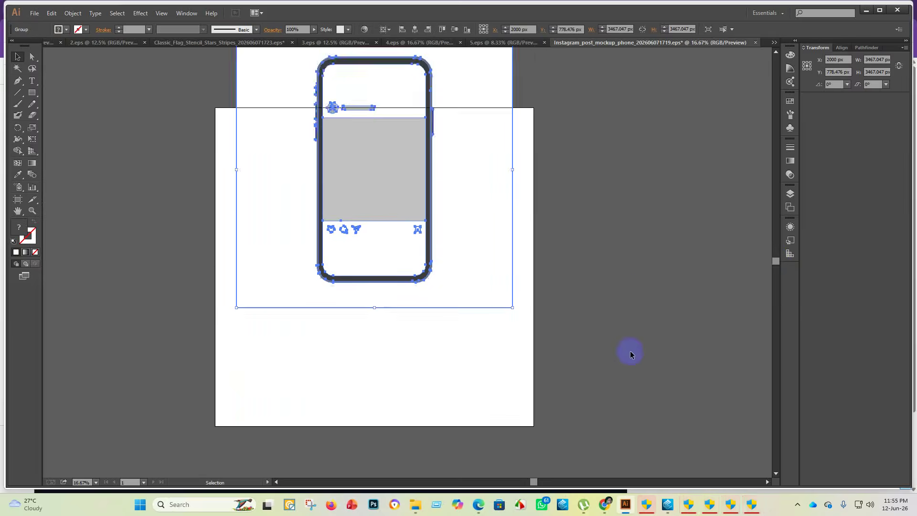
left_click(520, 368)
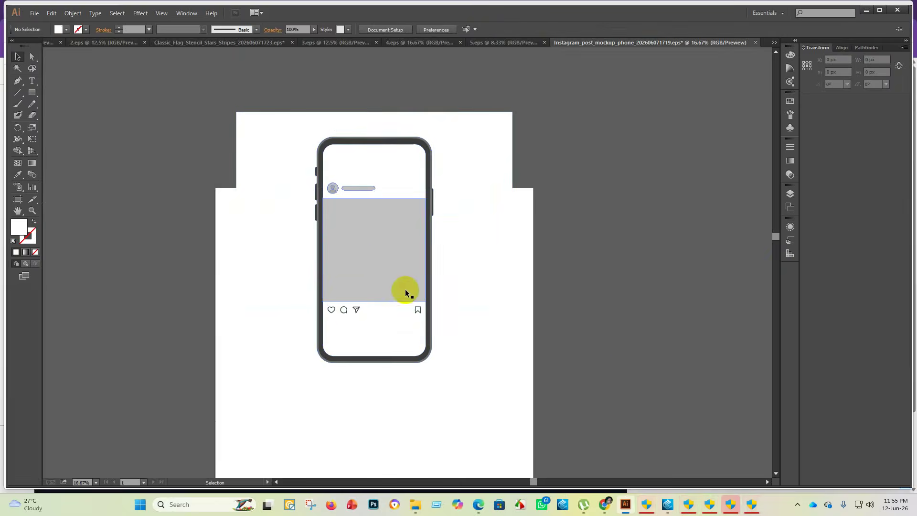
- Move the phone mockup artwork off the artboard to its upper left and ungroup it
scroll(407, 291, "down", 1)
left_click_drag(429, 269, 194, 218)
right_click(219, 168)
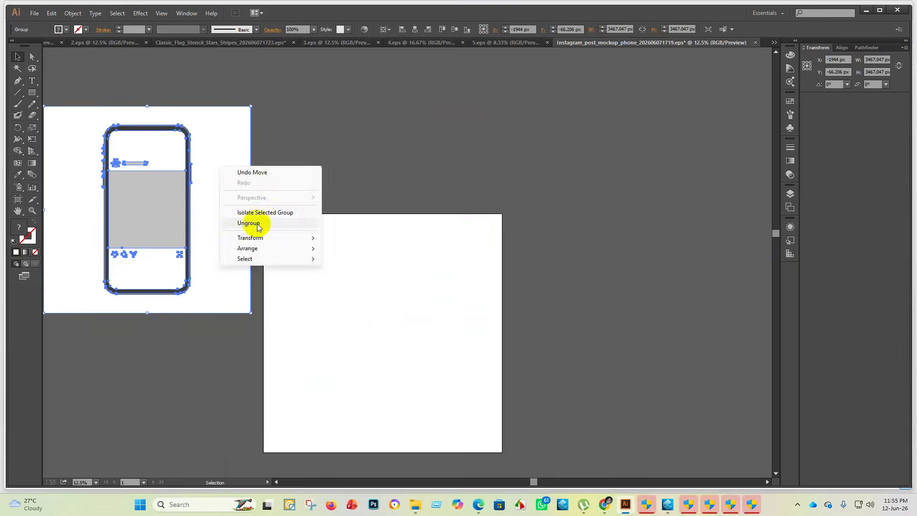
left_click(231, 224)
left_click(385, 165)
- Undo the trial move of the white background and release its compound path into separate shapes
left_click_drag(240, 139, 683, 119)
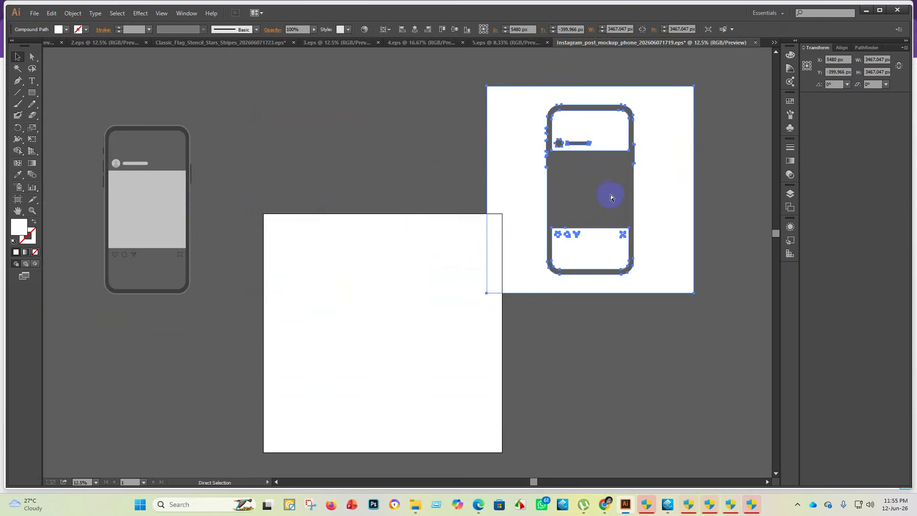
key("ctrl+z")
right_click(219, 181)
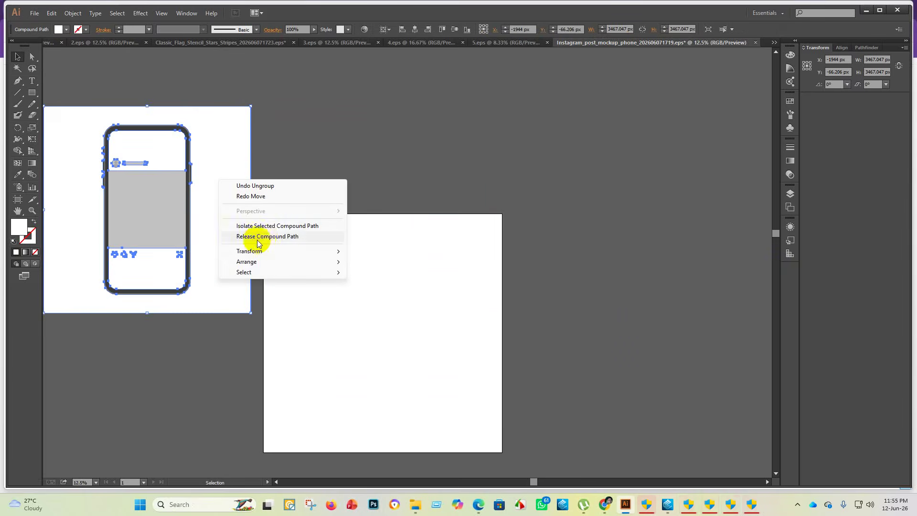
left_click(254, 237)
- Pull the white background square away from the phone mockup and delete it
left_click(249, 181)
left_click_drag(249, 181, 592, 143)
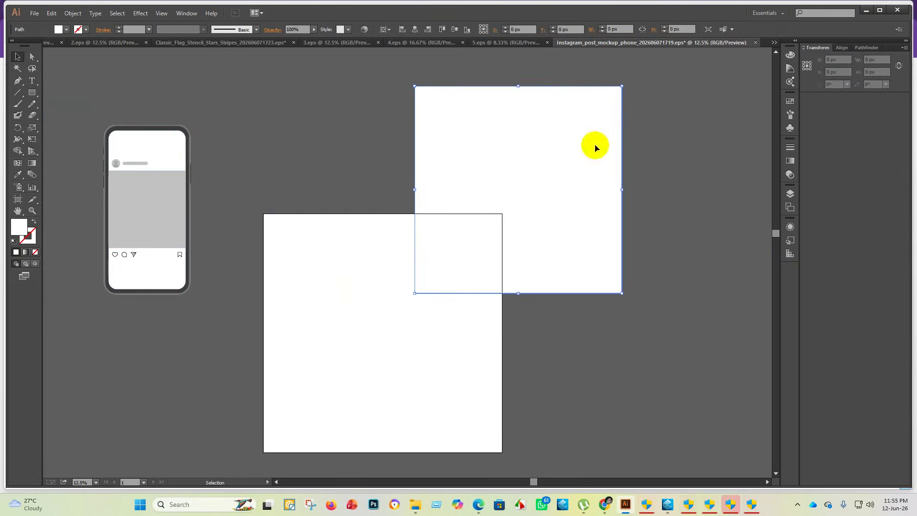
scroll(96, 130, "up", 7)
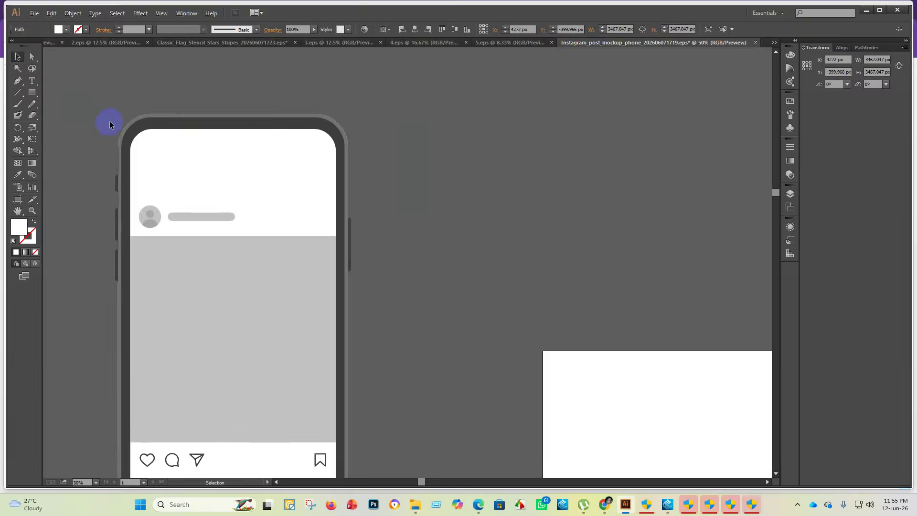
scroll(155, 237, "down", 7)
scroll(190, 311, "down", 5)
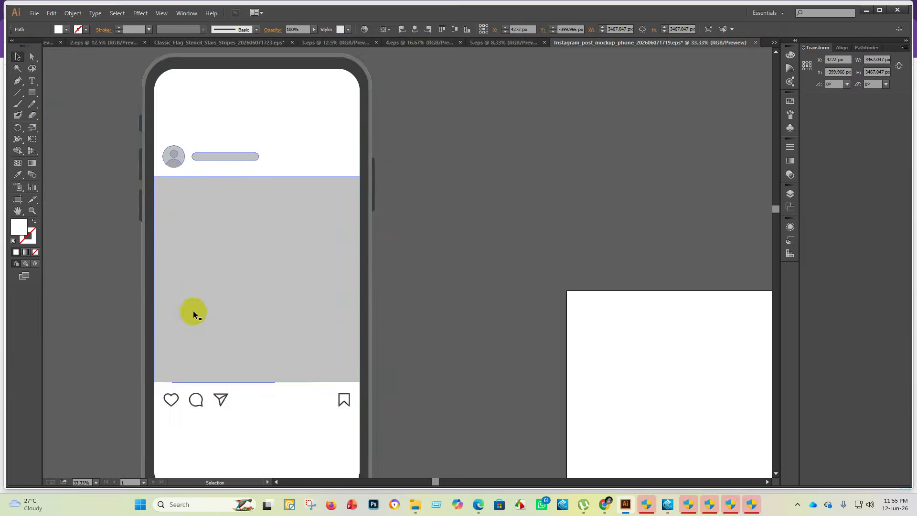
scroll(305, 325, "down", 2)
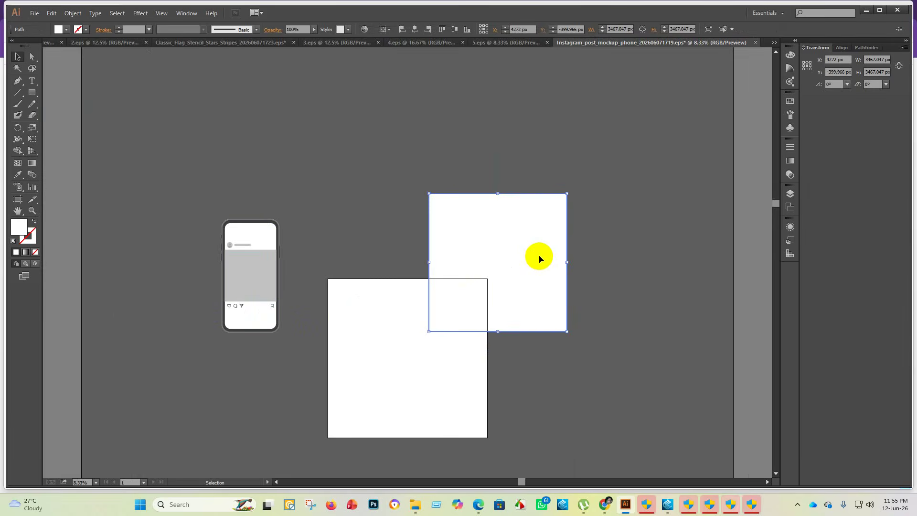
key("Delete")
- Examine the phone mockup's rounded corners and outer frame edges up close for leftover background or stray outlines
scroll(216, 235, "up", 6)
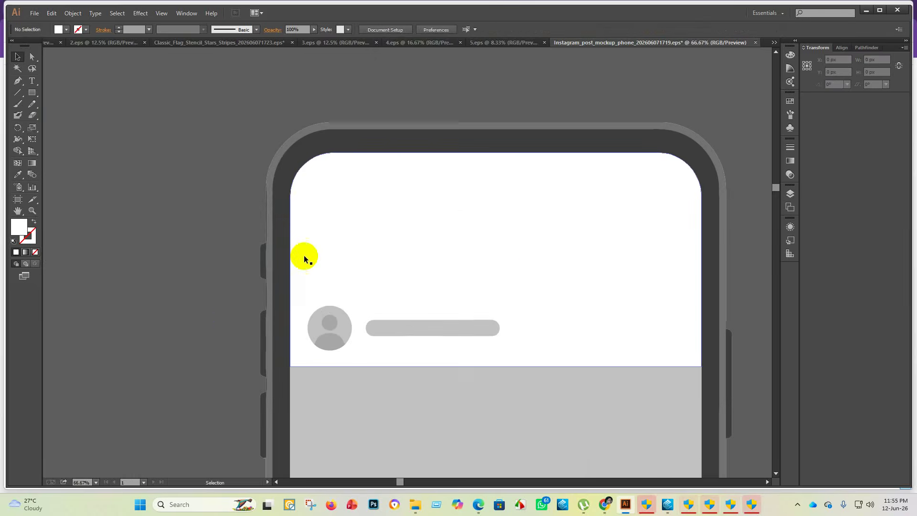
scroll(303, 139, "up", 3)
scroll(224, 231, "down", 5)
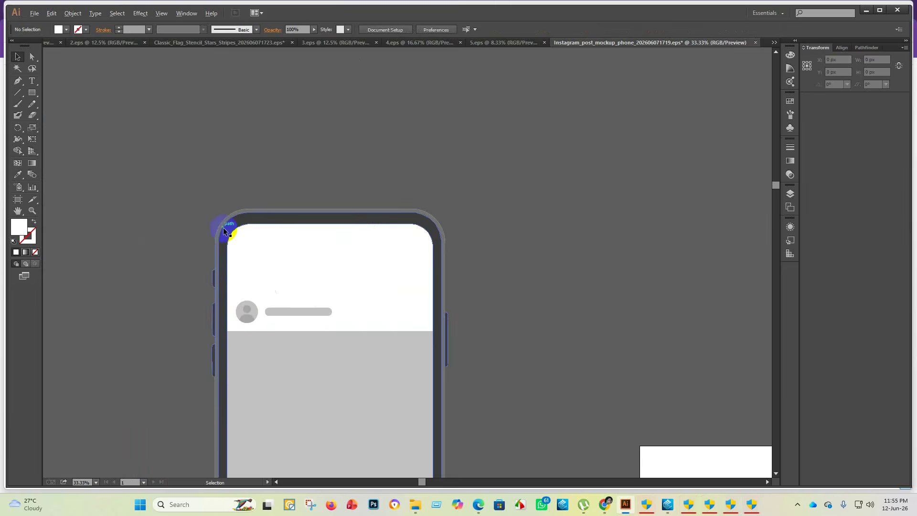
scroll(300, 285, "down", 8)
scroll(449, 365, "up", 5)
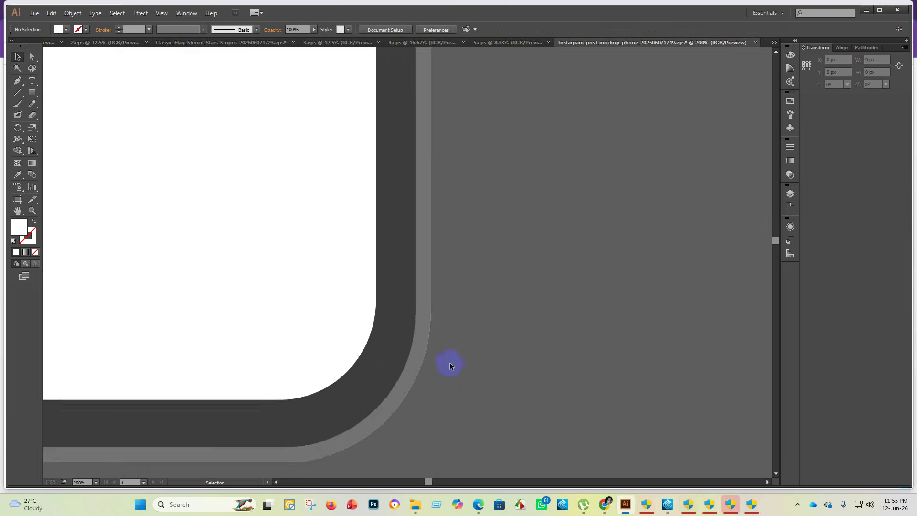
scroll(429, 300, "up", 10)
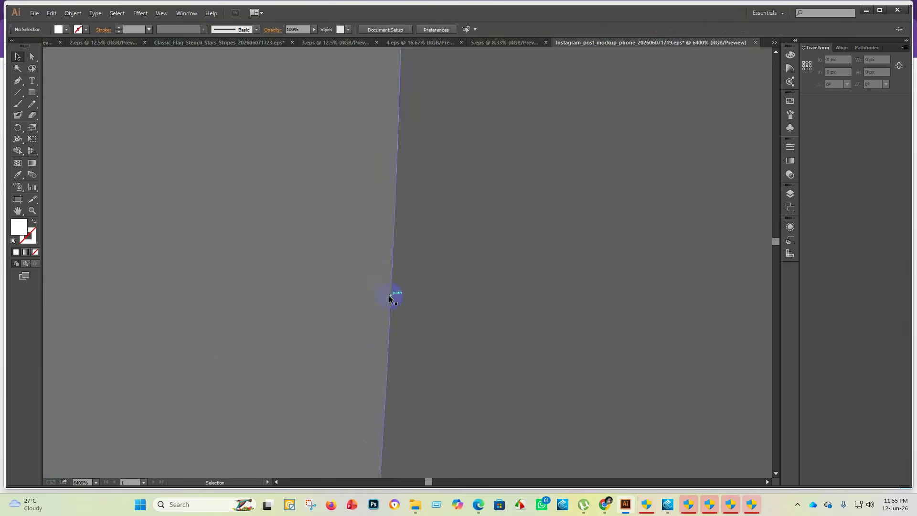
scroll(397, 302, "down", 15)
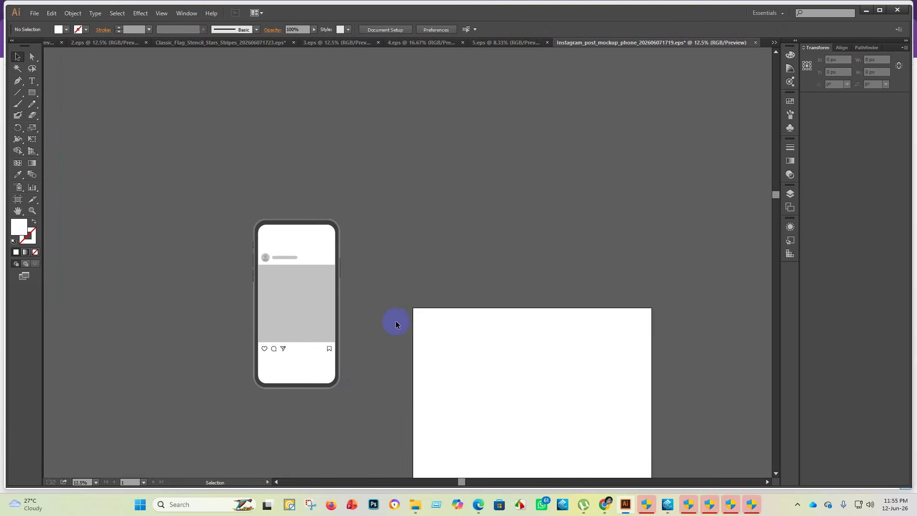
scroll(368, 319, "down", 3)
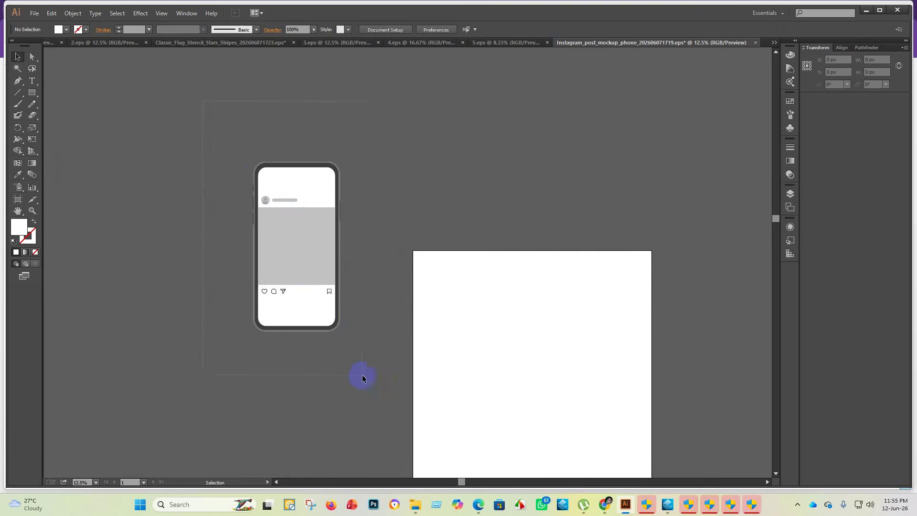
- Group all the phone mockup artwork and center it horizontally and vertically on the artboard
key("ctrl+a")
key("ctrl+g")
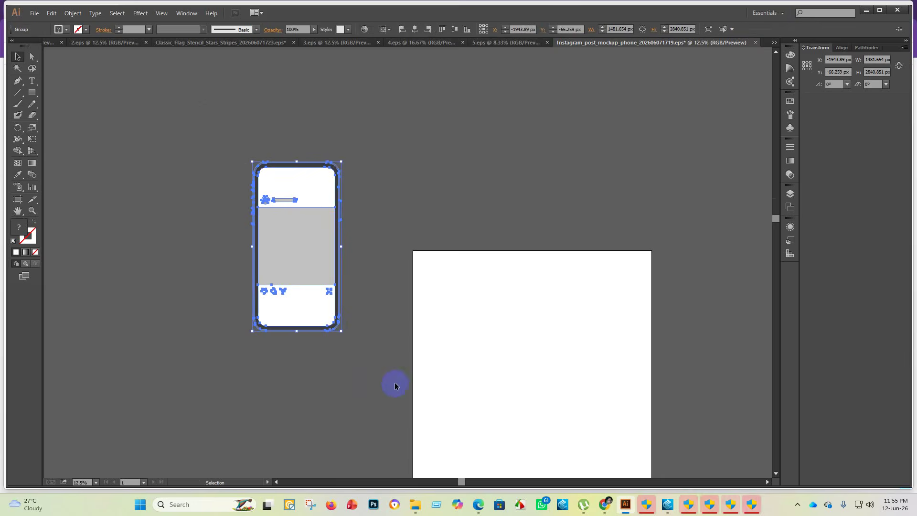
left_click(414, 29)
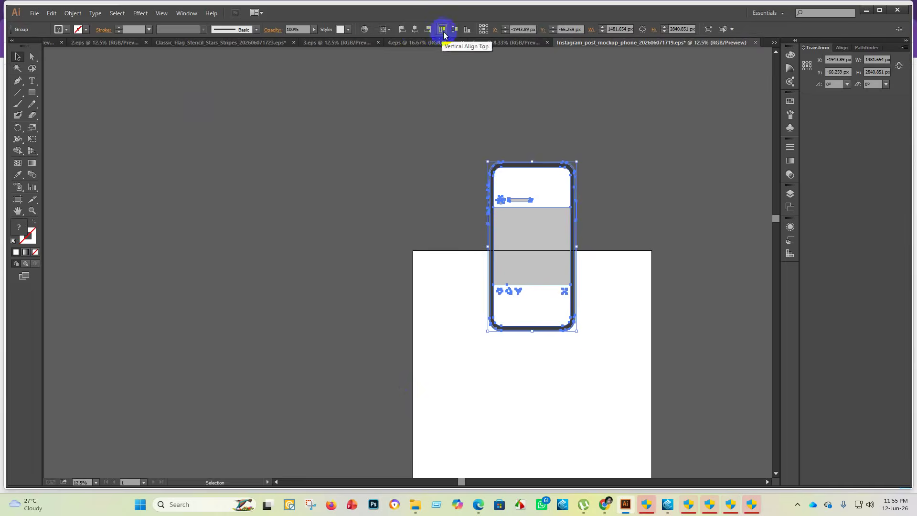
left_click(454, 29)
left_click(342, 190)
scroll(279, 223, "down", 4)
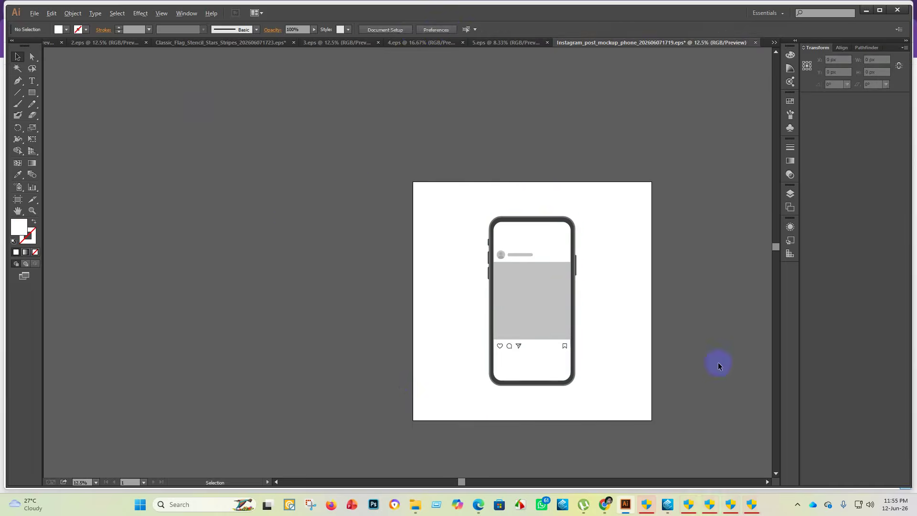
- Enlarge the grouped phone mockup proportionally to about 1763 by 3380 px and center it vertically on the artboard
scroll(719, 365, "up", 1, "alt")
left_click(482, 181)
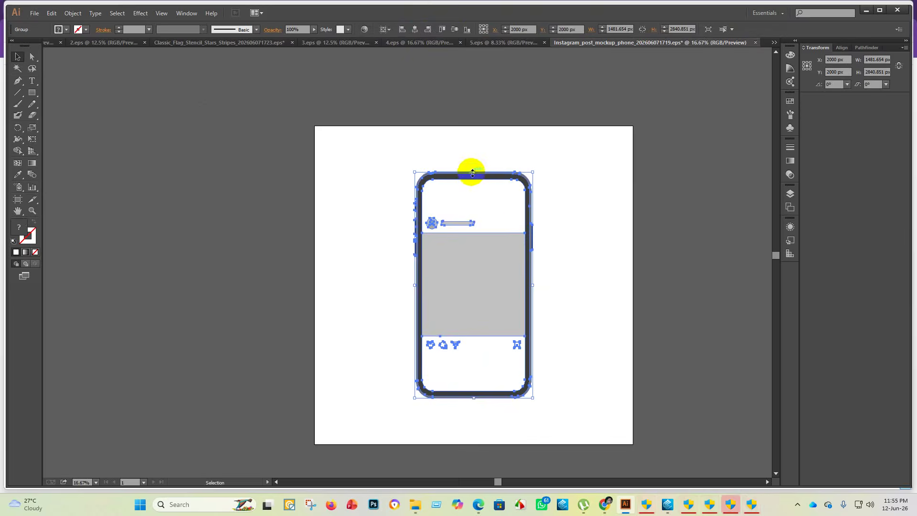
left_click_drag(472, 173, 490, 98)
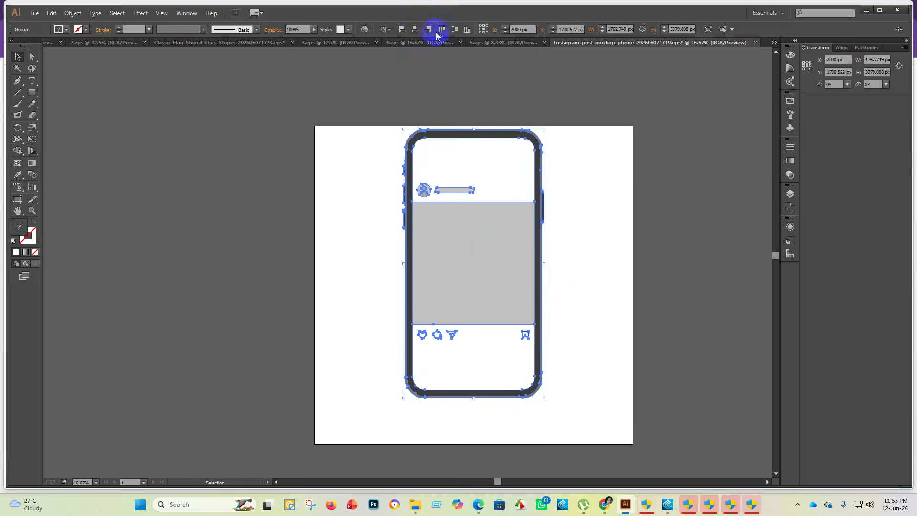
left_click(454, 29)
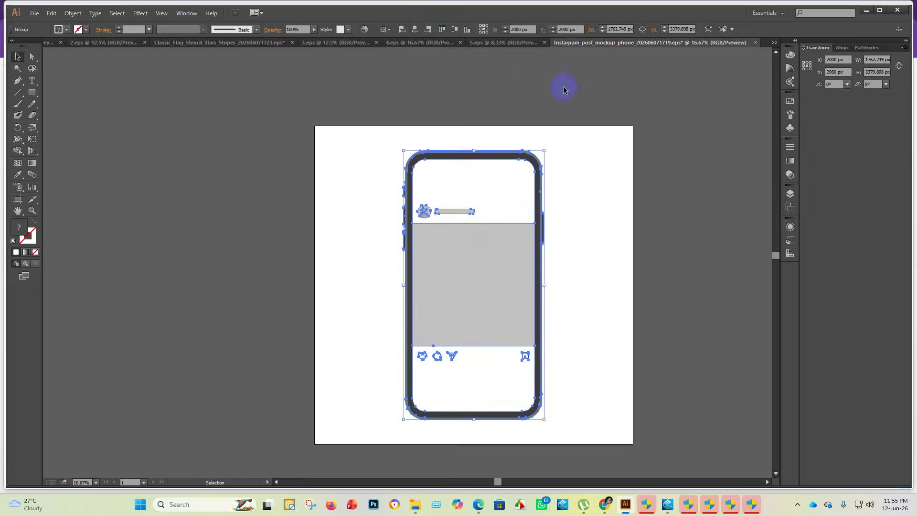
left_click(533, 431)
scroll(336, 370, "down", 1, "alt")
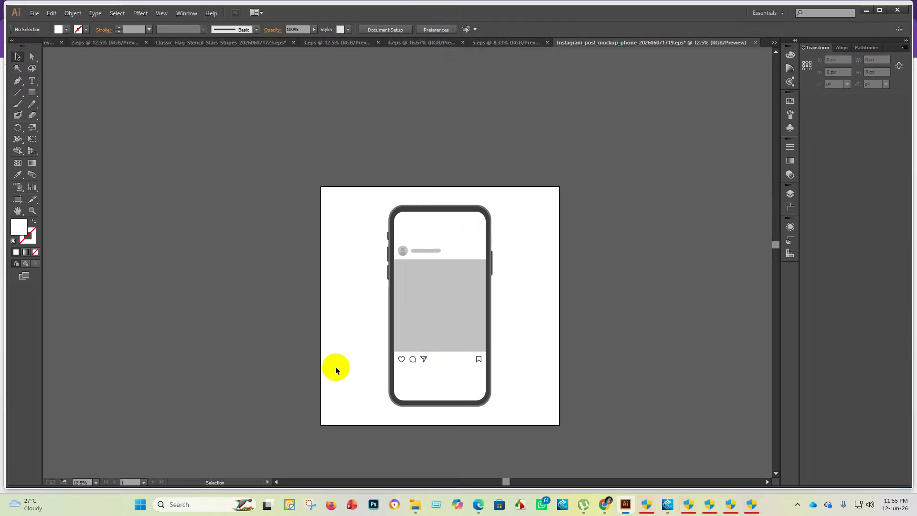
- Save the phone mockup as an Illustrator 10 EPS named 6 in the eps 1 folder
left_click(35, 15)
left_click(59, 102)
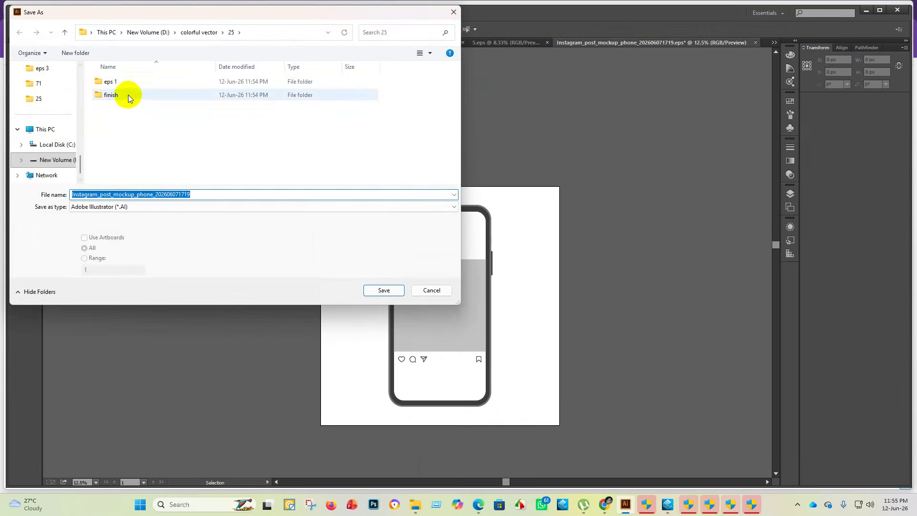
double_click(130, 83)
left_click(154, 207)
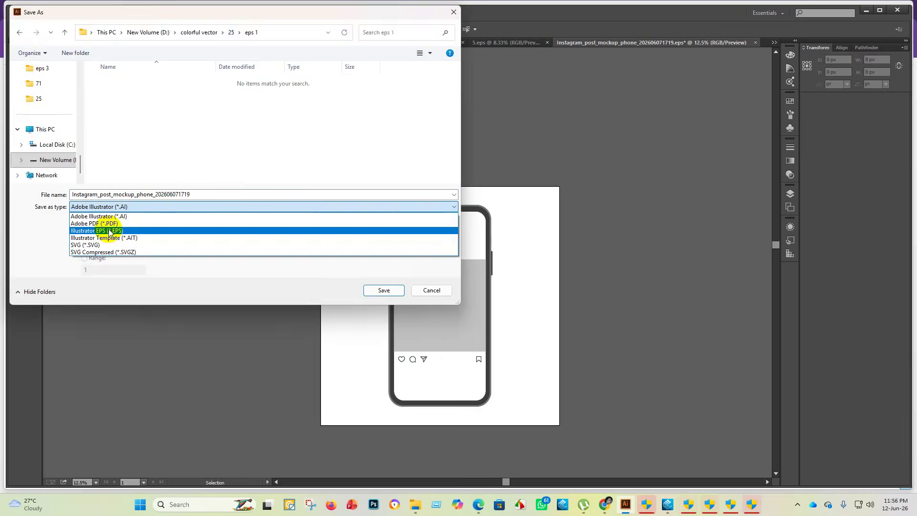
left_click(109, 229)
left_click(273, 194)
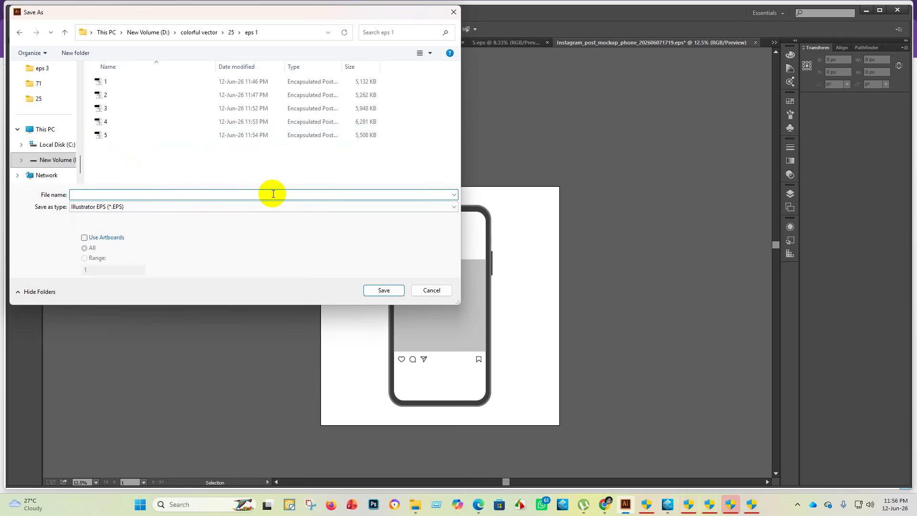
left_click(376, 290)
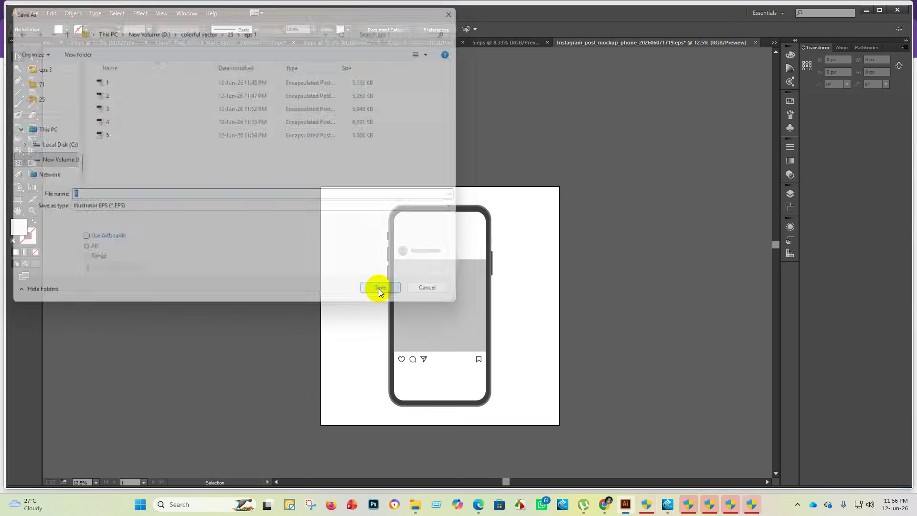
left_click(491, 113)
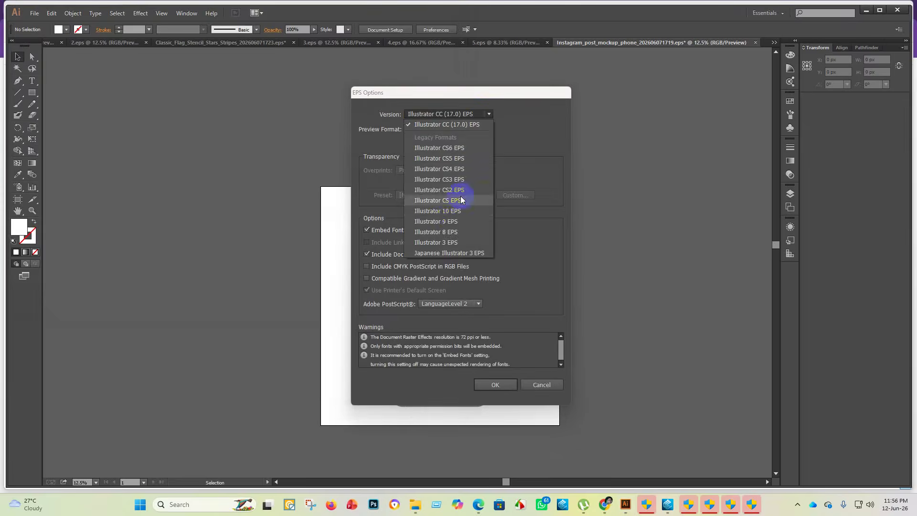
left_click(451, 213)
left_click(494, 385)
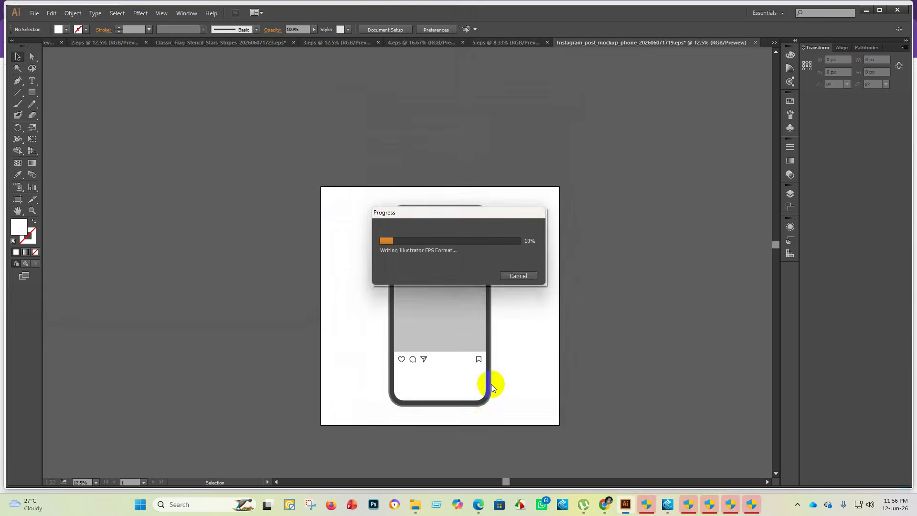
- Switch to File Explorer and move the Instagram_post_mockup_phone EPS and JPEG ending in 1719 into the finish folder
mouse_move(414, 503)
left_click(423, 460)
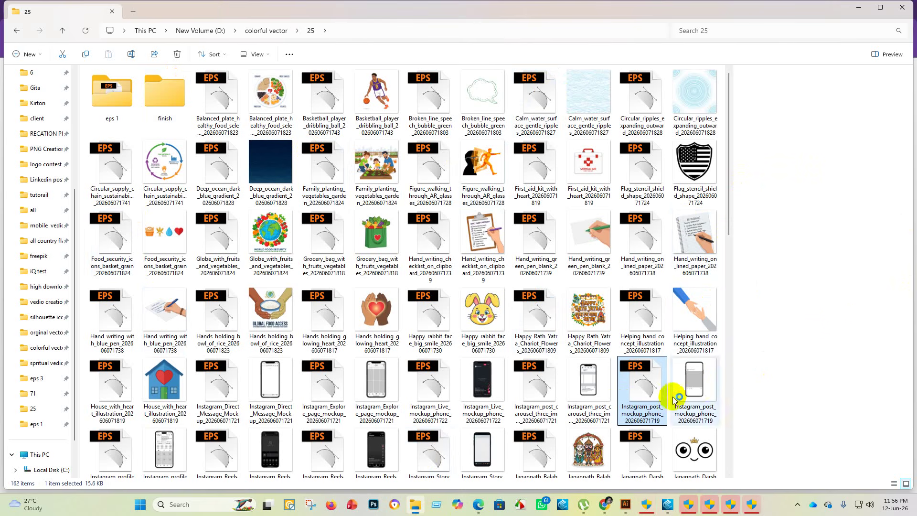
left_click(698, 392, "ctrl")
left_click_drag(698, 392, 178, 109)
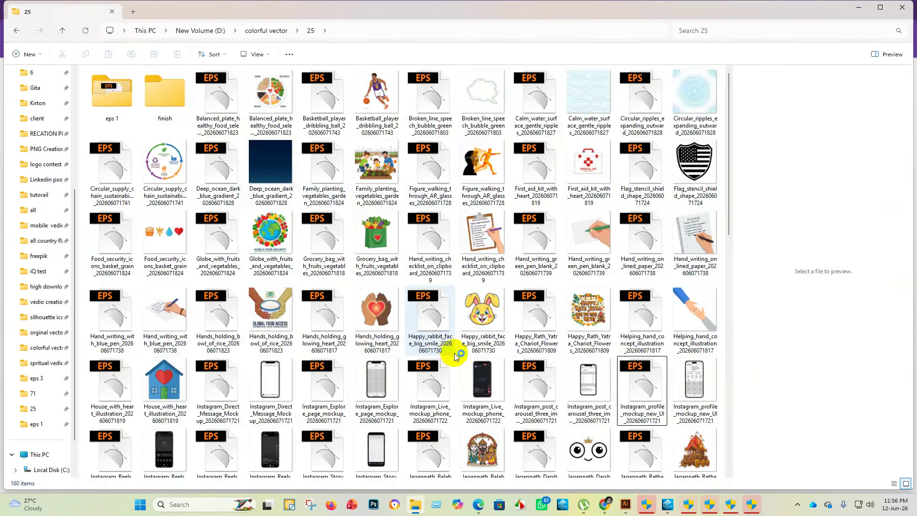
- Look through folder 25 for the next illustration and open the Deep_ocean_dark_blue_gradient EPS ending in 1828 in Illustrator
scroll(453, 352, "down", 5)
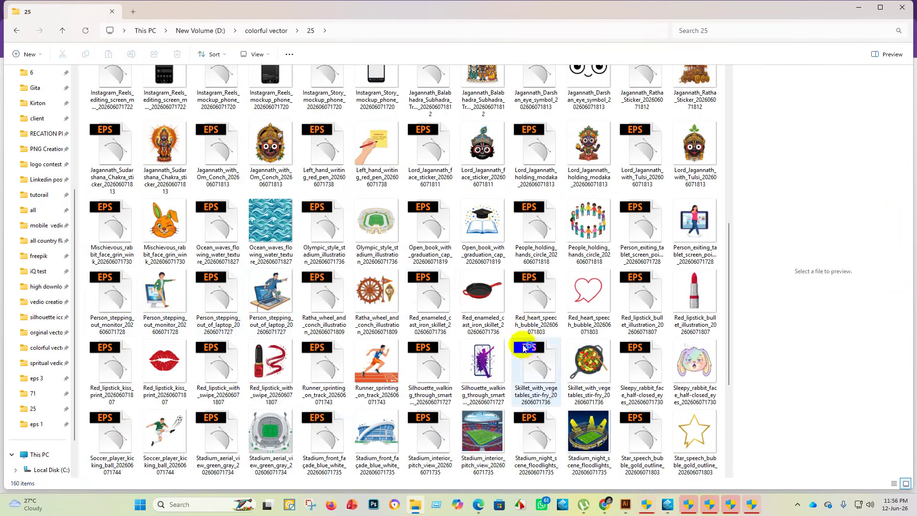
scroll(492, 333, "up", 5)
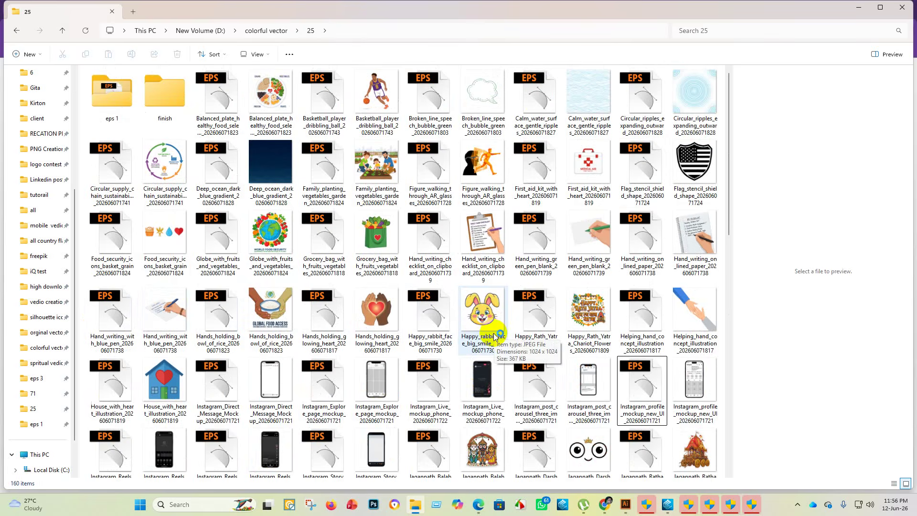
scroll(501, 342, "down", 3)
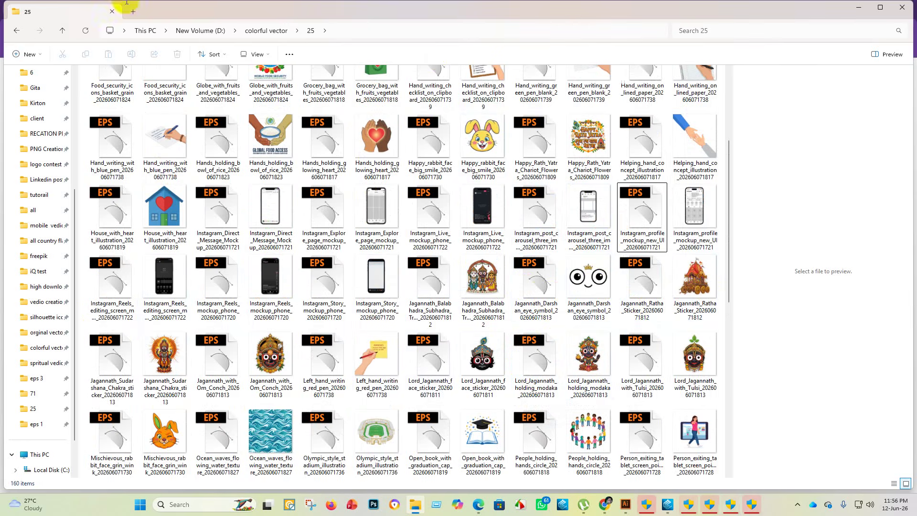
scroll(592, 420, "down", 5)
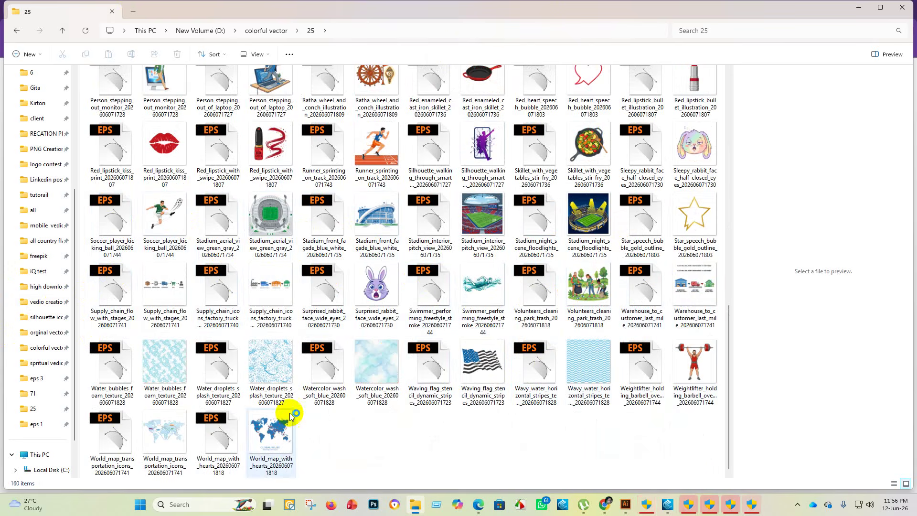
scroll(430, 181, "up", 10)
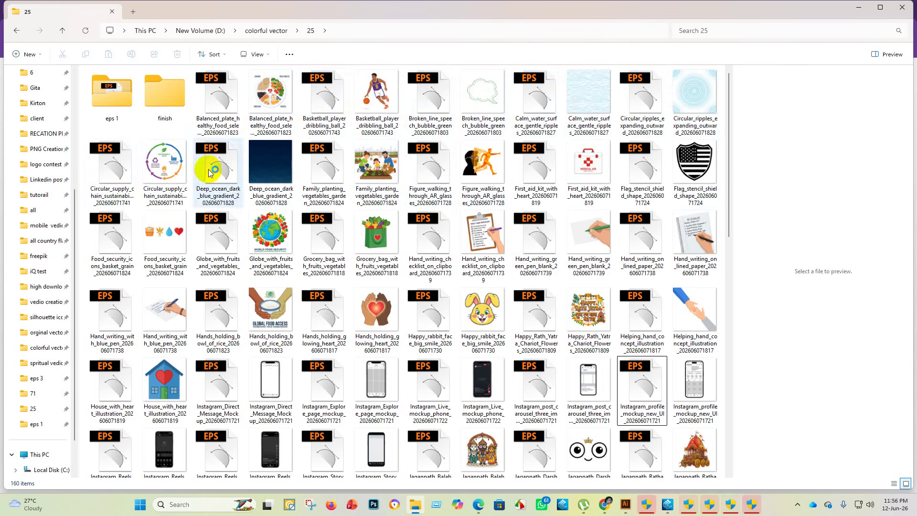
left_click(224, 172)
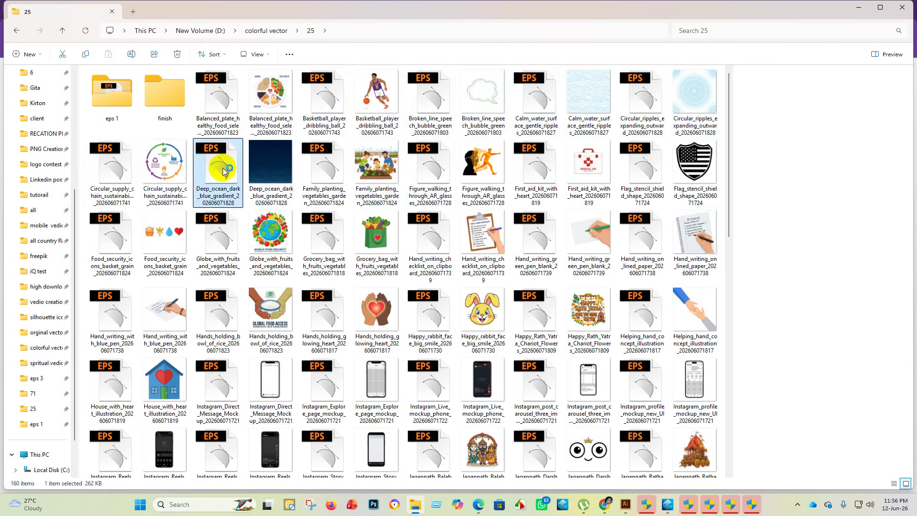
double_click(224, 171)
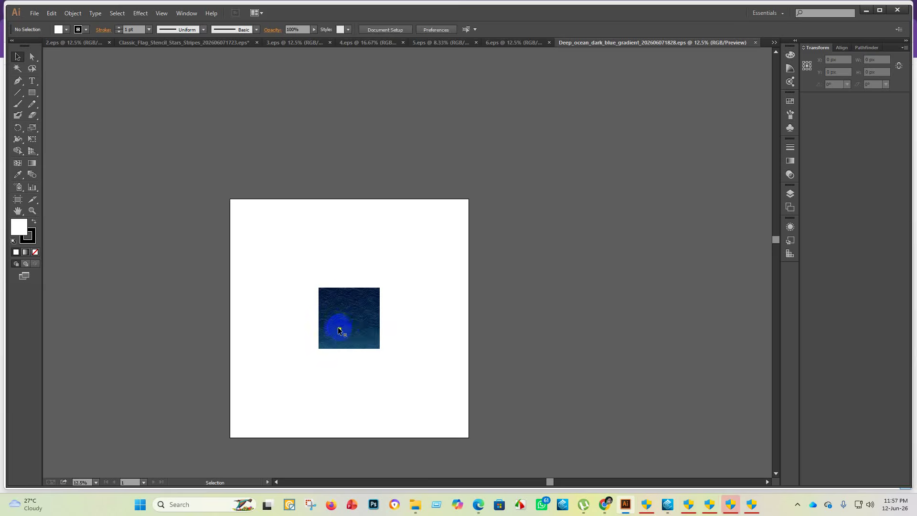
- Enlarge the ocean wave artwork proportionally to about 3944 px square and center it on the artboard
left_click(346, 315)
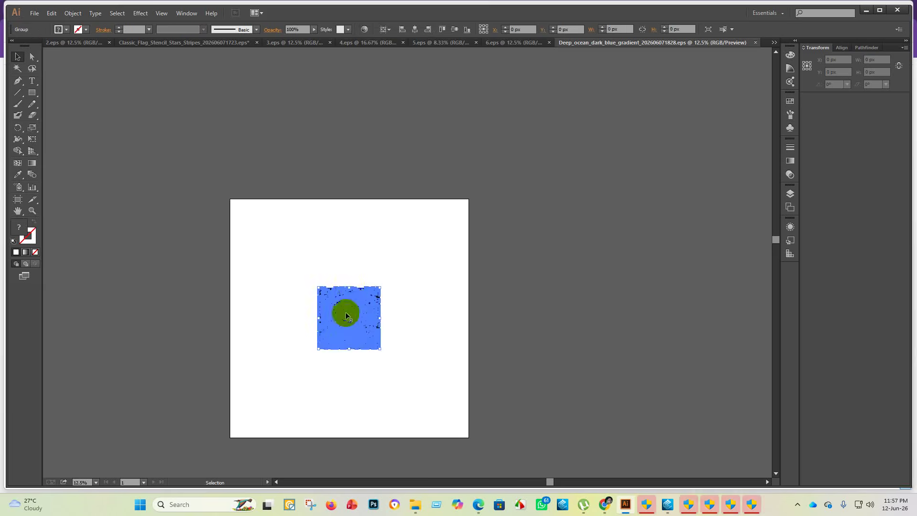
left_click_drag(349, 287, 387, 113)
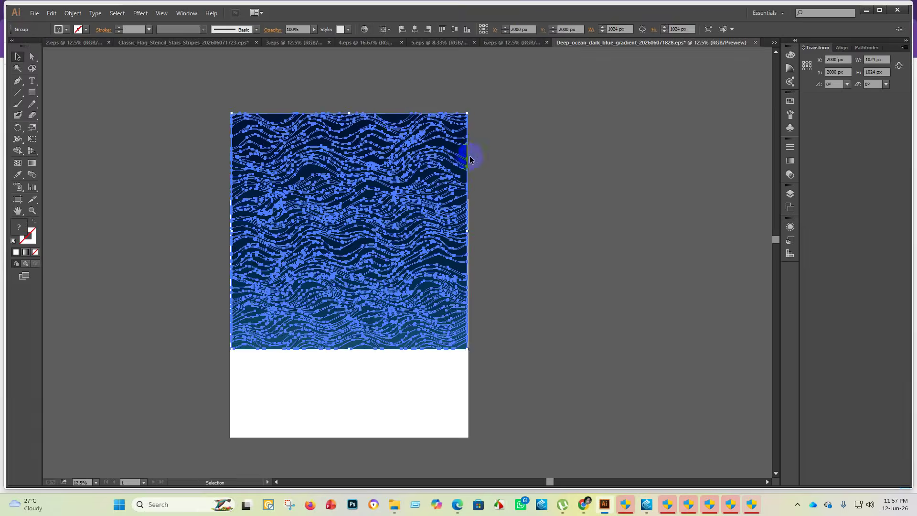
left_click(531, 196)
left_click(434, 178)
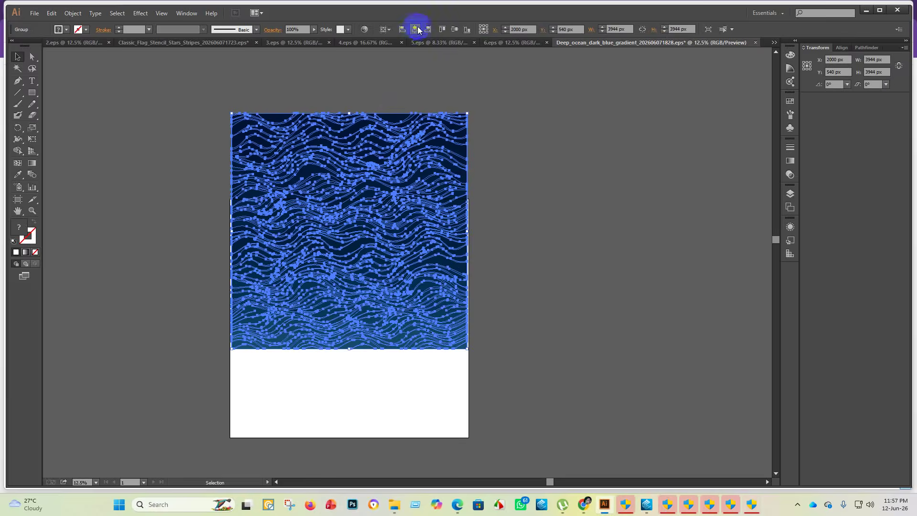
left_click(454, 30)
left_click(559, 199)
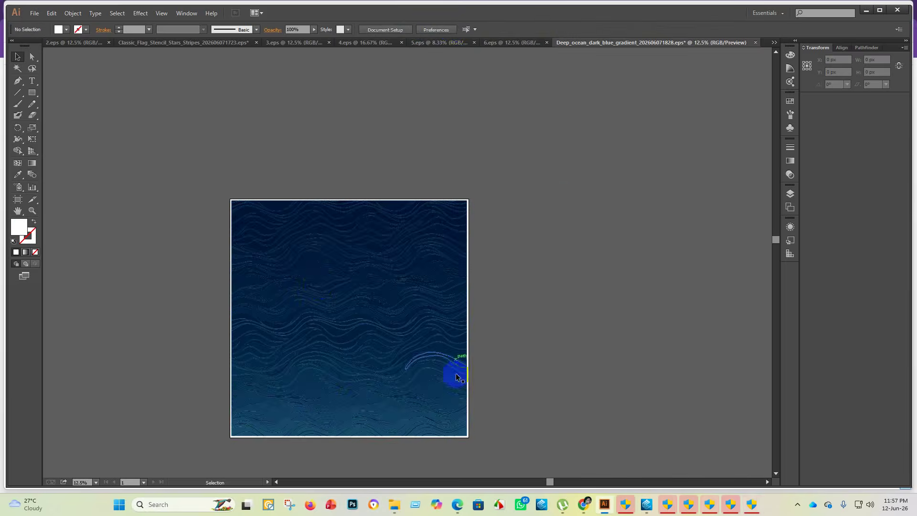
- Save the ocean wave artwork as an Illustrator 10 EPS named 7 in the eps 1 folder
scroll(317, 287, "up", 4)
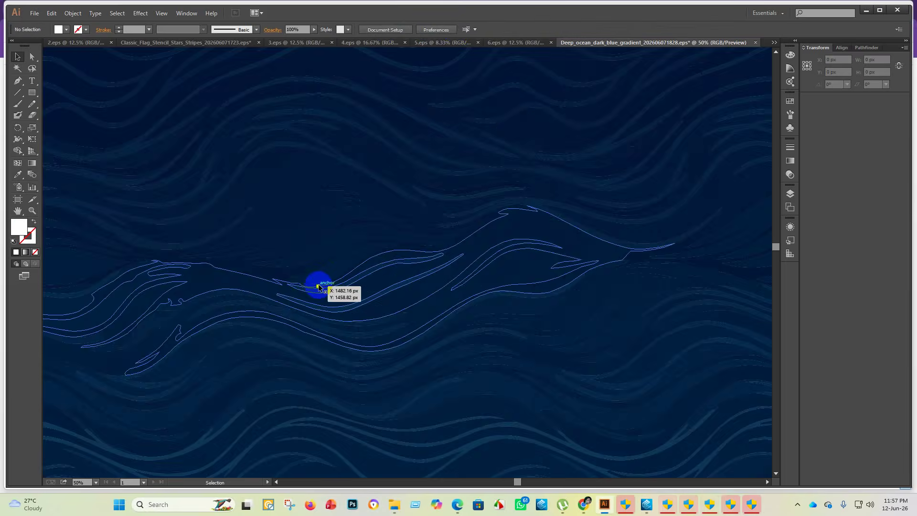
scroll(317, 291, "down", 4)
scroll(205, 204, "down", 3)
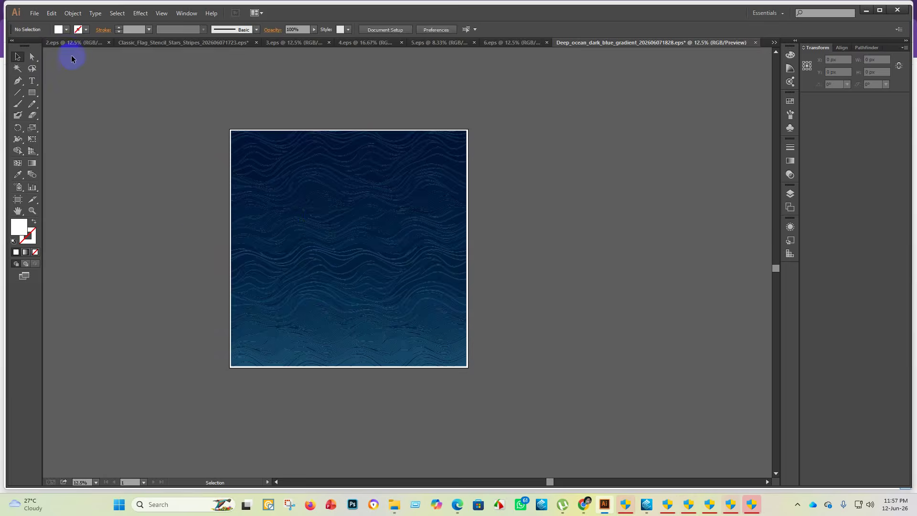
left_click(34, 14)
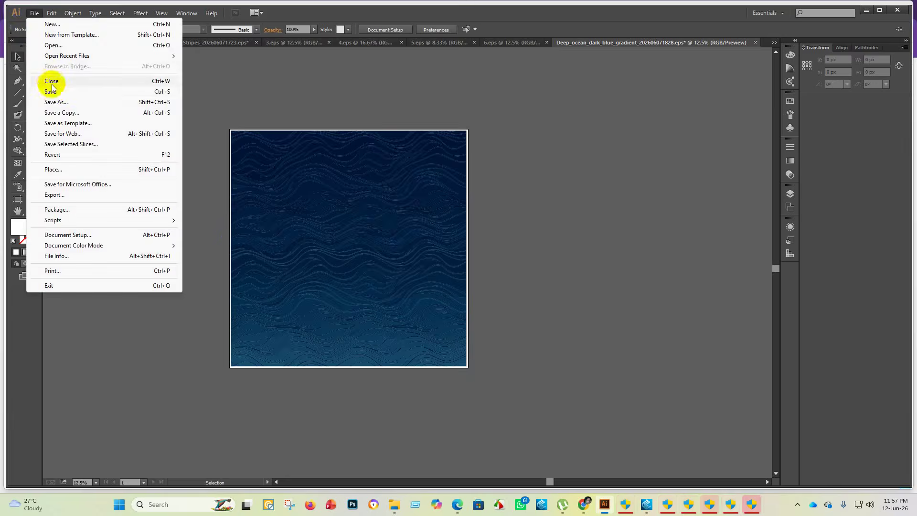
left_click(54, 90)
double_click(134, 82)
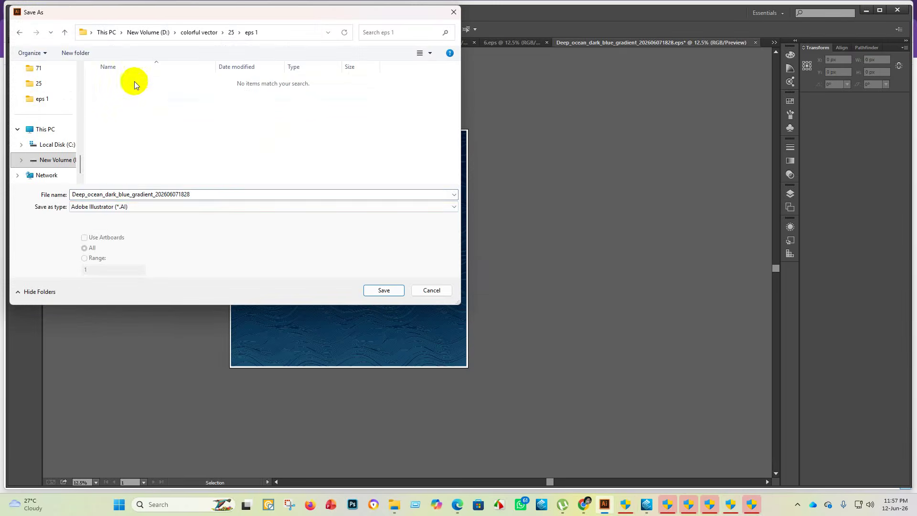
left_click(134, 206)
left_click(114, 231)
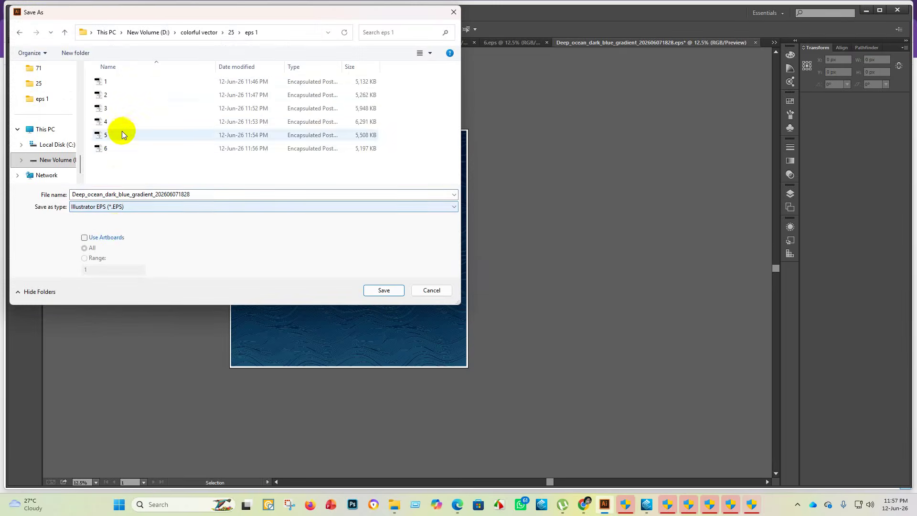
double_click(225, 195)
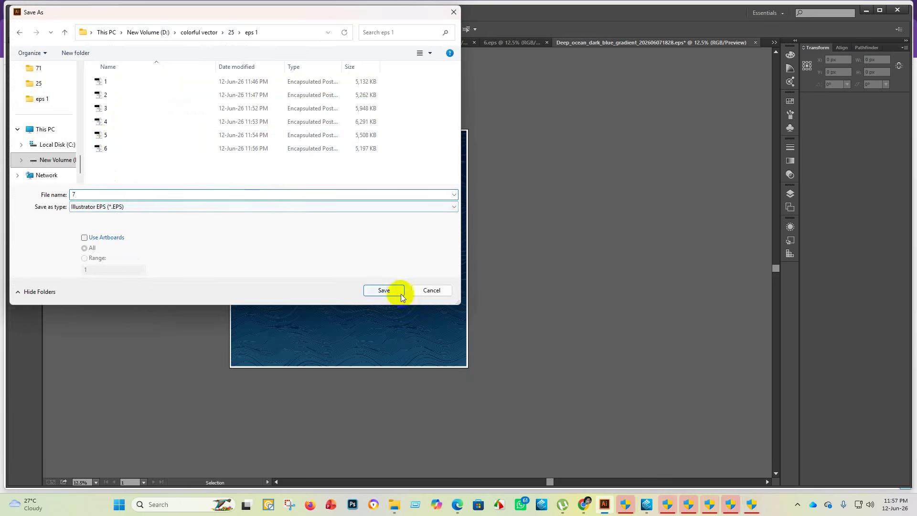
left_click(387, 291)
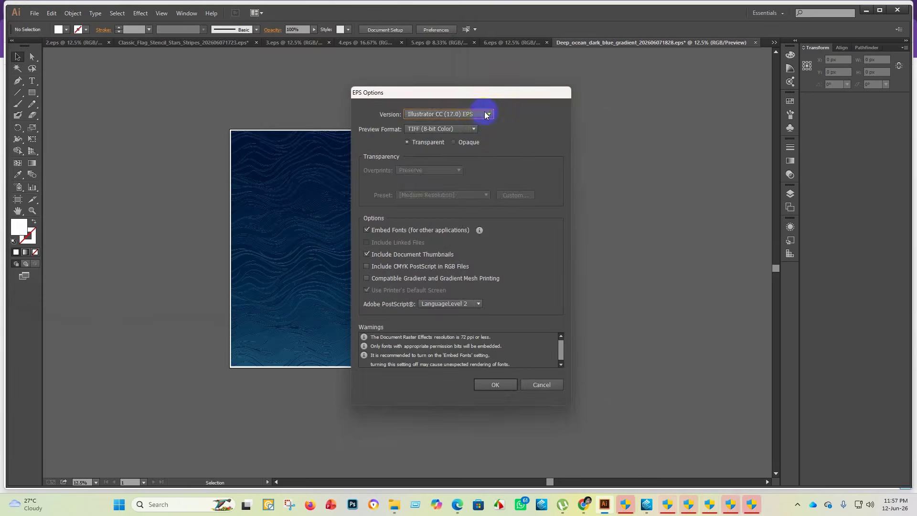
left_click(489, 114)
left_click(446, 210)
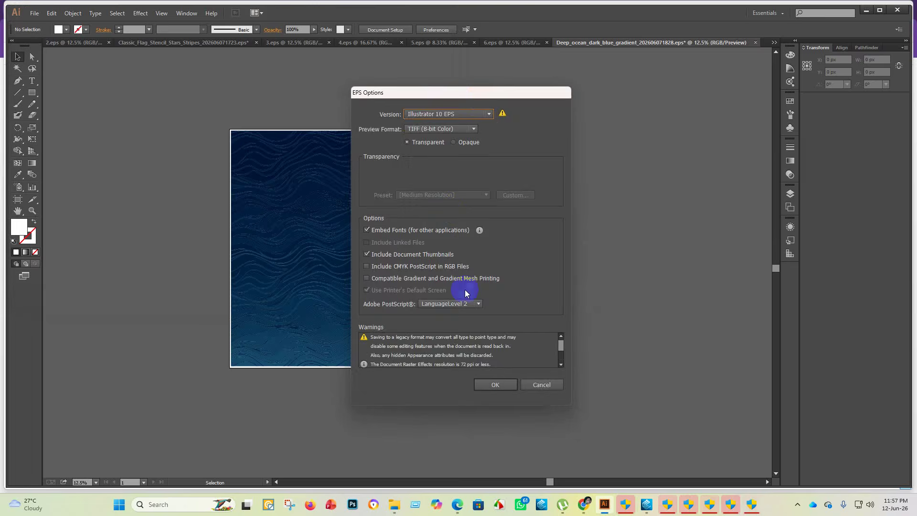
left_click(499, 384)
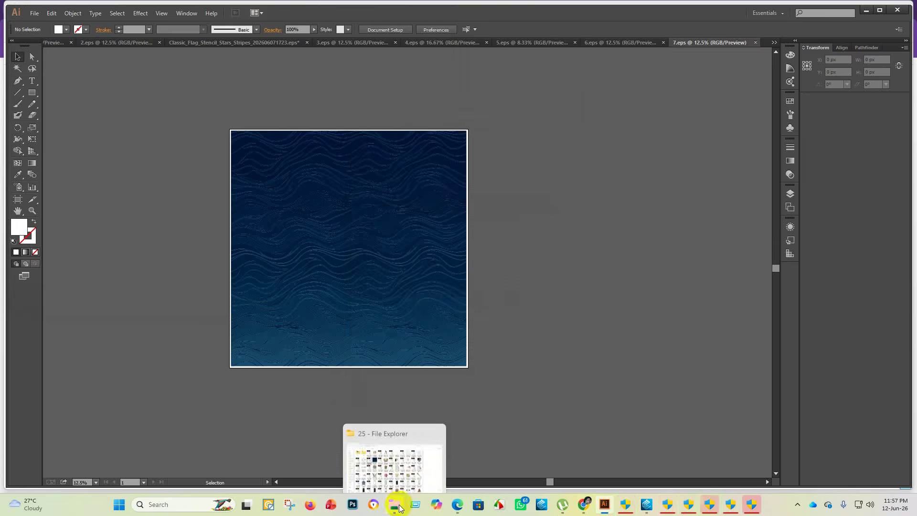
- Switch to File Explorer, move the Deep_ocean_dark_blue_gradient files ending in 1828 into the finish folder, and open the First_aid_kit_with_heart EPS ending in 1819 in Illustrator
left_click(399, 508)
left_click_drag(218, 171, 168, 122)
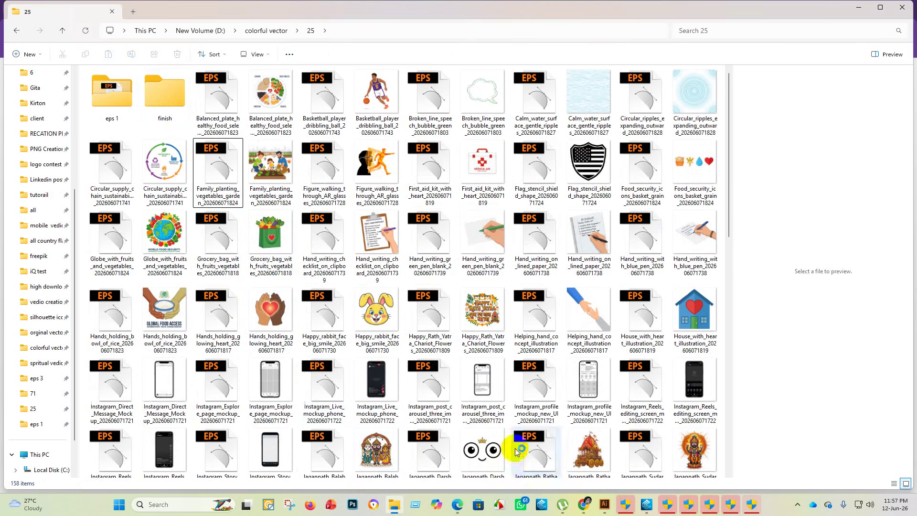
left_click(430, 173)
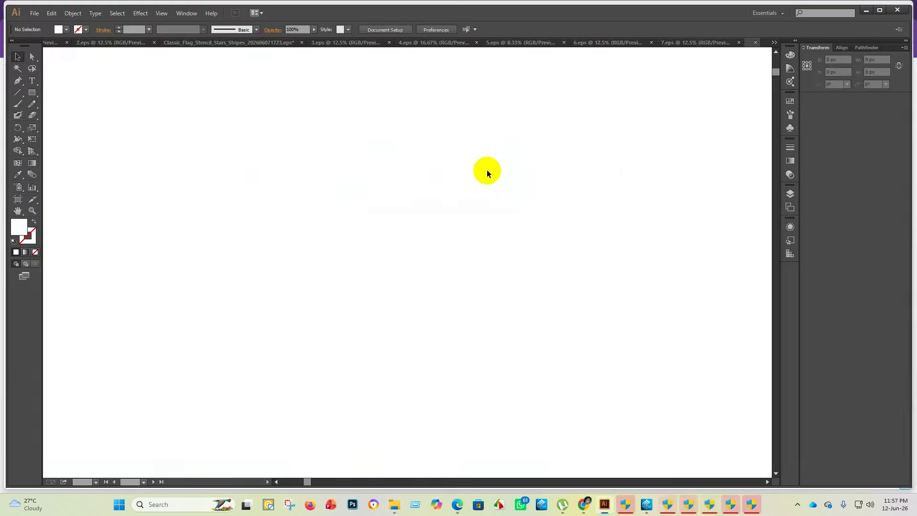
- Enlarge the first aid kit artwork proportionally to about 5177 px square and move it off the artboard to its upper left
key("ctrl+minus")
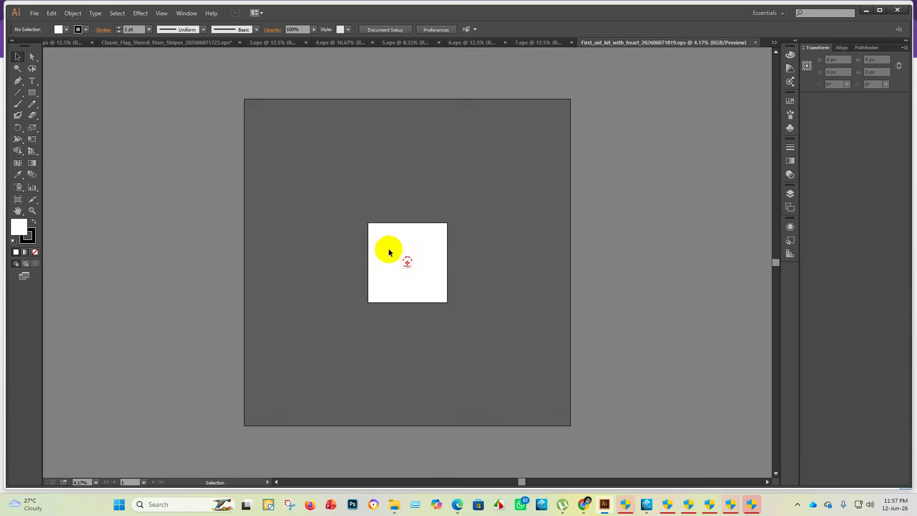
left_click(413, 260)
left_click_drag(409, 254, 451, 170)
left_click(474, 225)
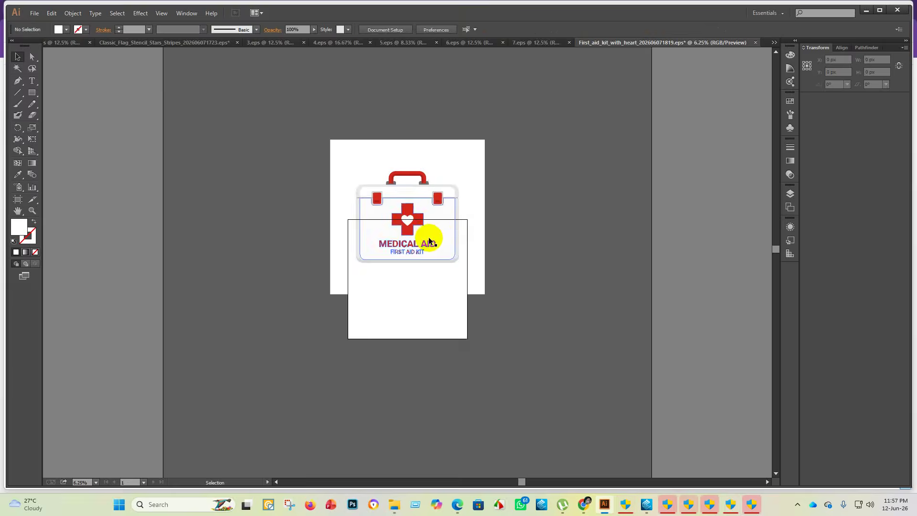
left_click_drag(438, 218, 335, 183)
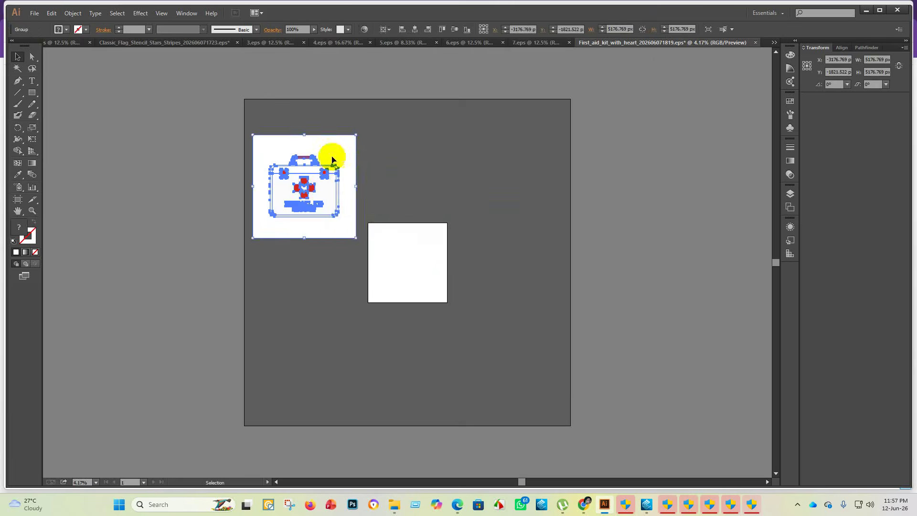
- Ungroup the first aid kit artwork and delete its white background square
right_click(330, 153)
left_click(375, 209)
left_click(409, 176)
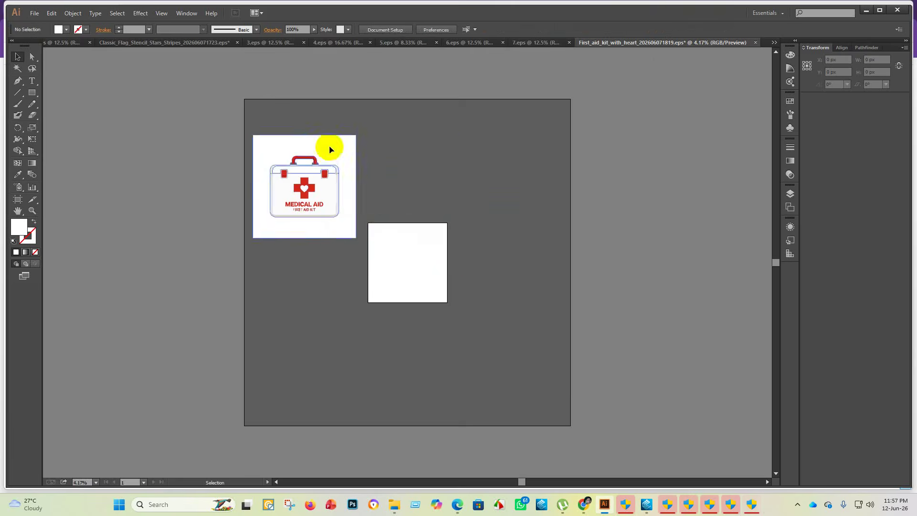
left_click_drag(328, 148, 514, 130)
key("Delete")
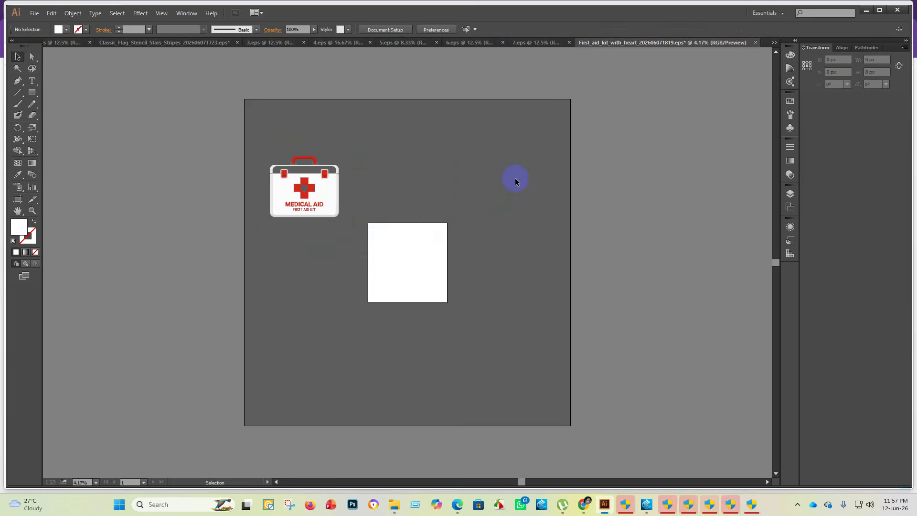
- Select all the kit shapes and fill the open lid and merge the case body areas in white with the Shape Builder tool
scroll(407, 203, "up", 1)
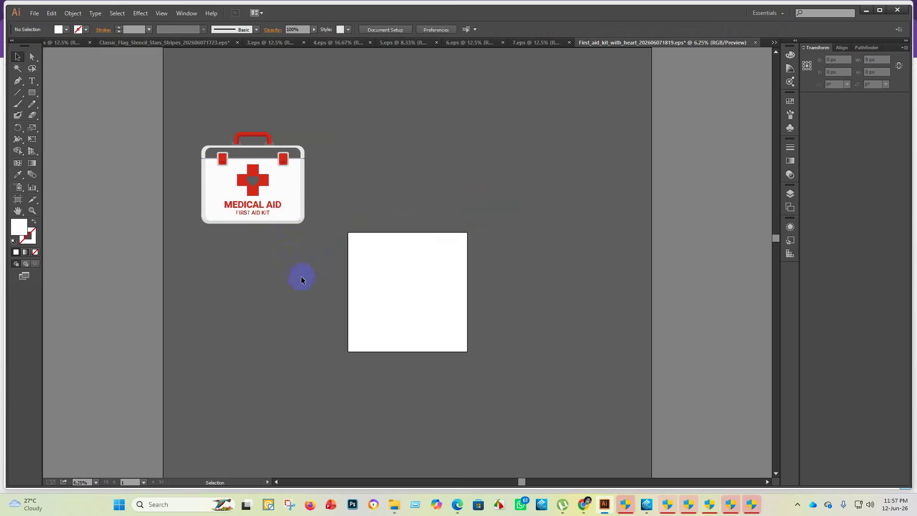
scroll(216, 224, "up", 2)
scroll(267, 265, "down", 1)
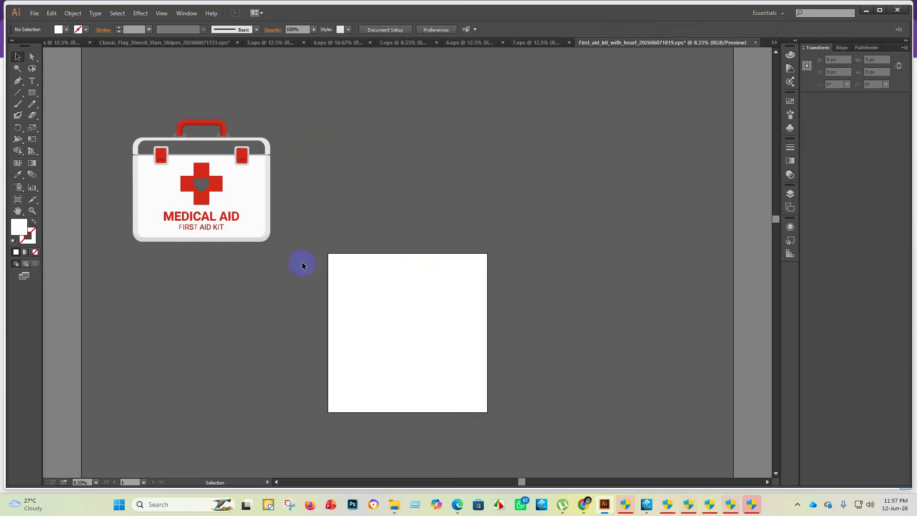
left_click_drag(119, 98, 144, 174)
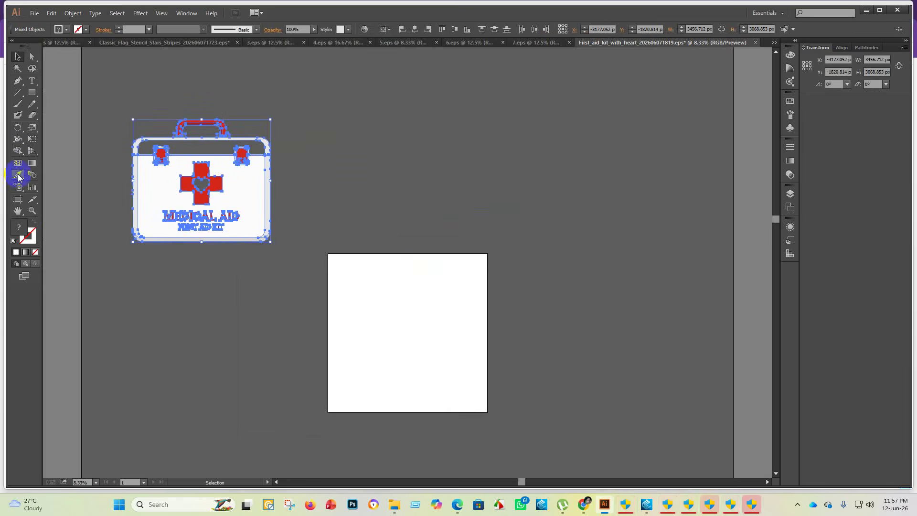
left_click(17, 151)
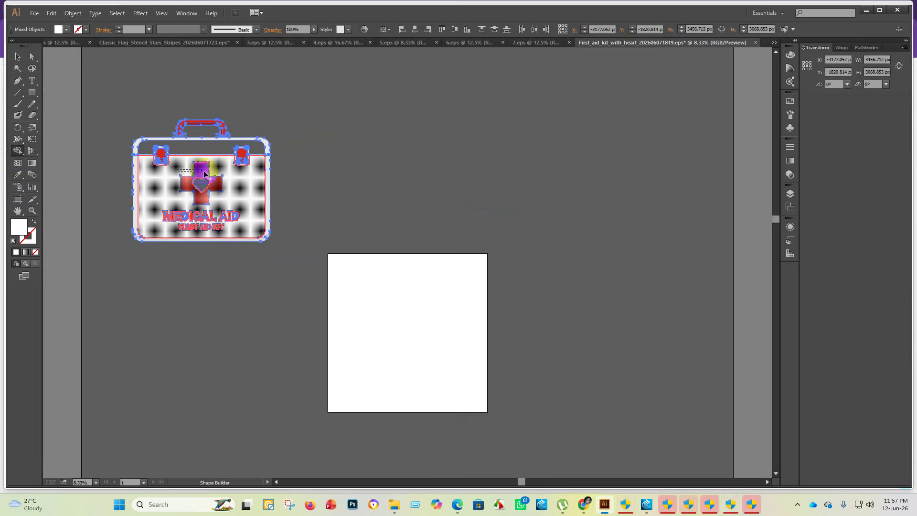
left_click(235, 200)
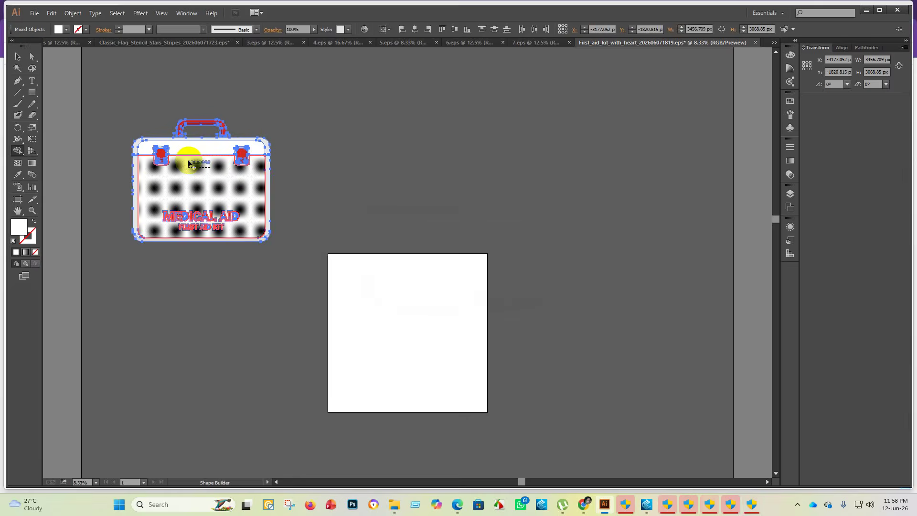
left_click(16, 59)
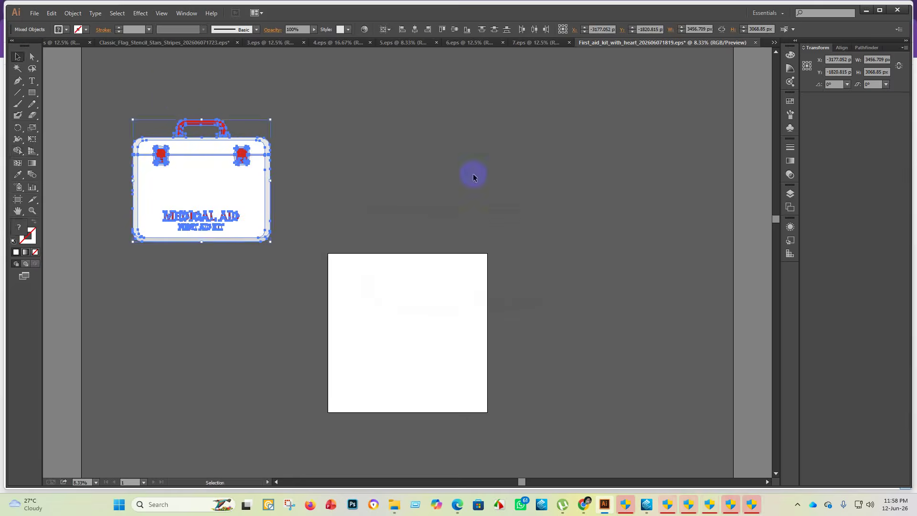
- Group the first aid kit shapes and center the group horizontally and vertically on the artboard
left_click(470, 182)
scroll(245, 292, "up", 1)
left_click_drag(386, 323, 389, 326)
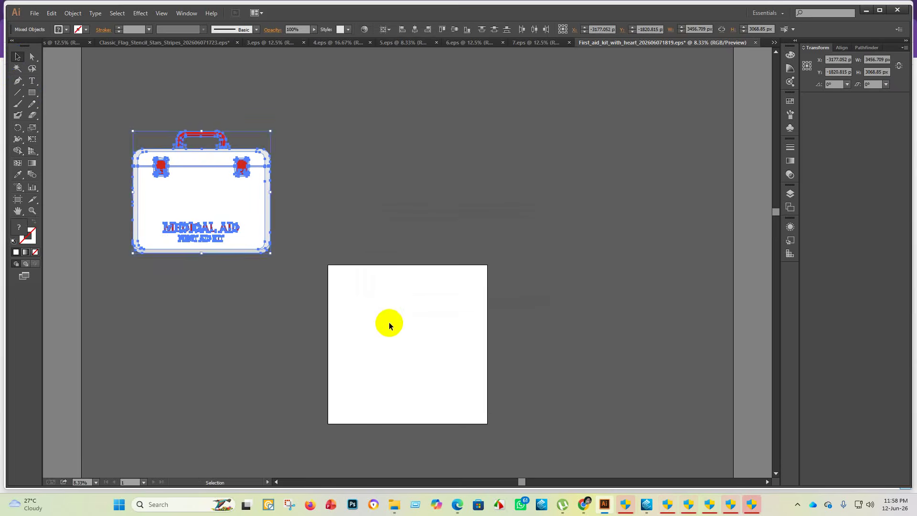
key("ctrl+g")
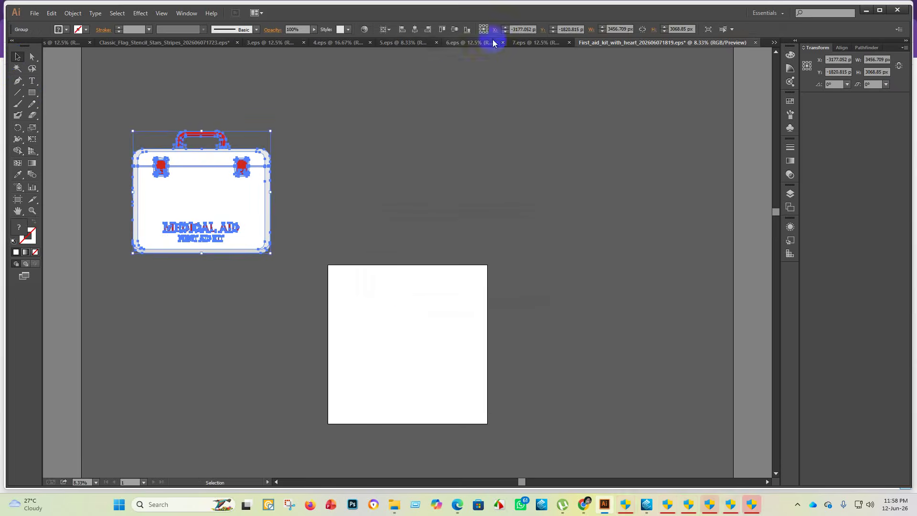
left_click(415, 29)
left_click(454, 29)
left_click(559, 250)
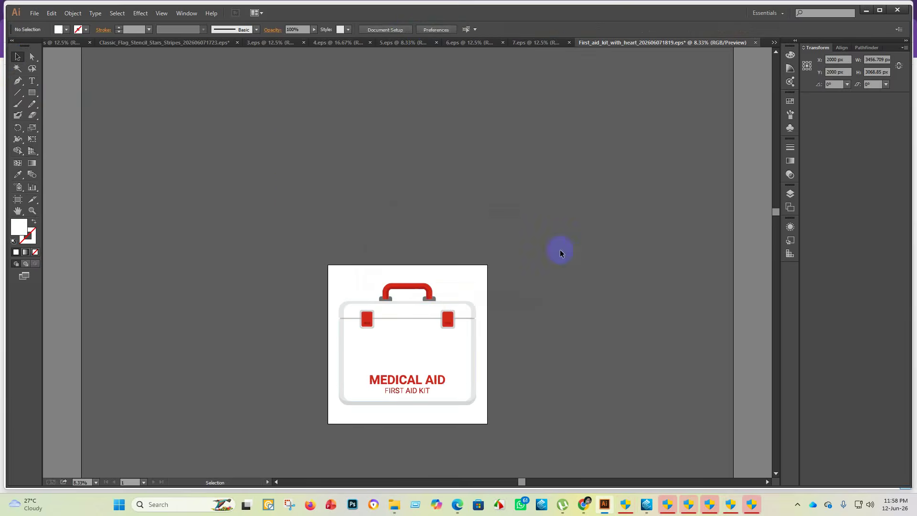
- Save the first aid kit artwork as an Illustrator 10 EPS named 8 in the eps 1 folder
left_click(39, 15)
left_click(62, 91)
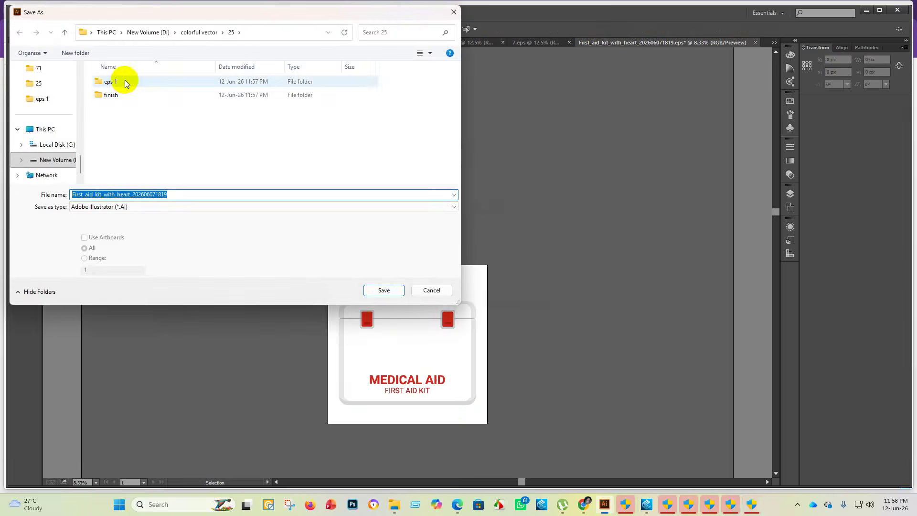
double_click(126, 84)
left_click(139, 207)
left_click(123, 230)
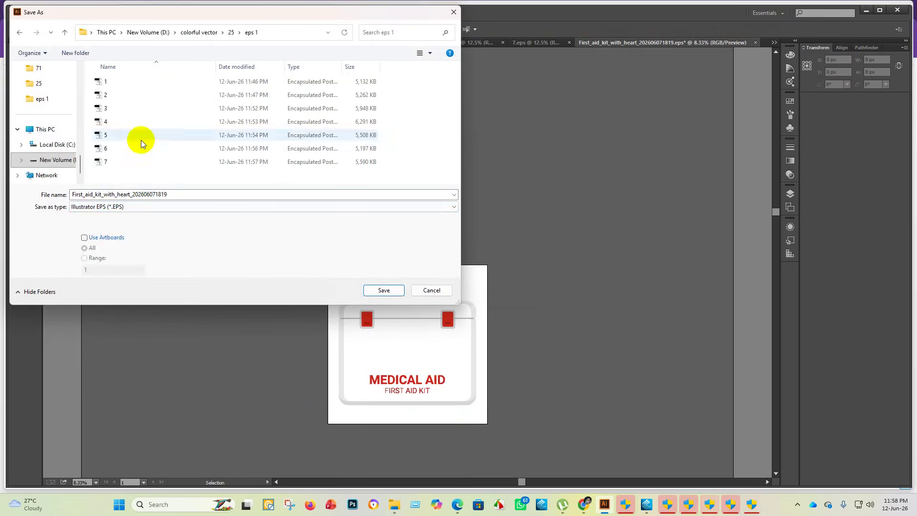
double_click(172, 194)
key("BackSpace")
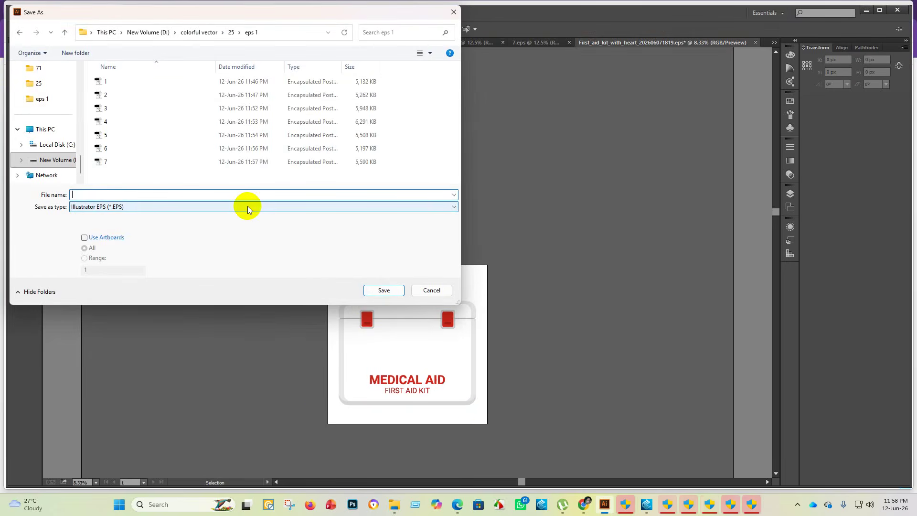
type("8")
left_click(384, 291)
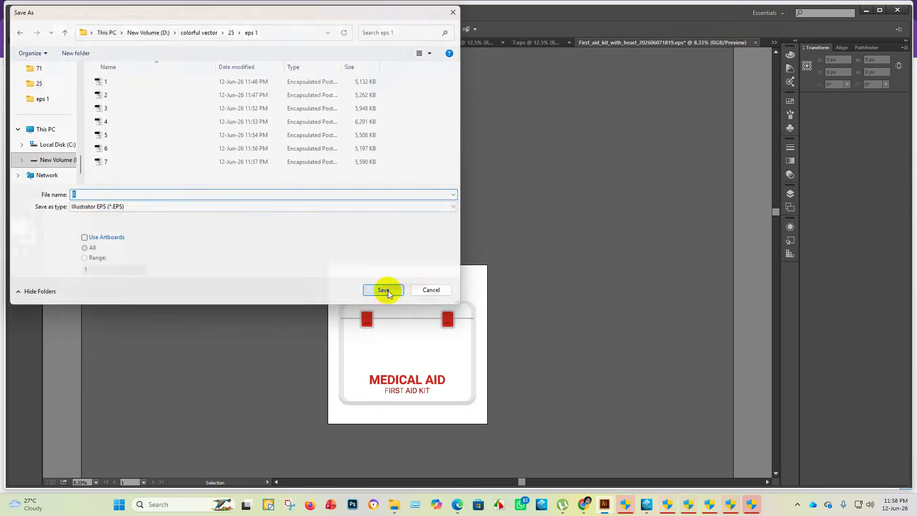
left_click(491, 116)
left_click(457, 210)
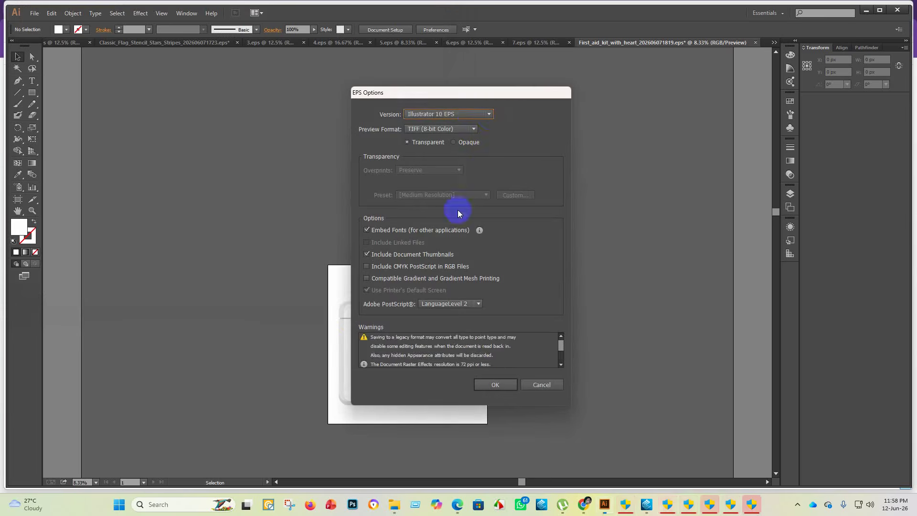
left_click(511, 393)
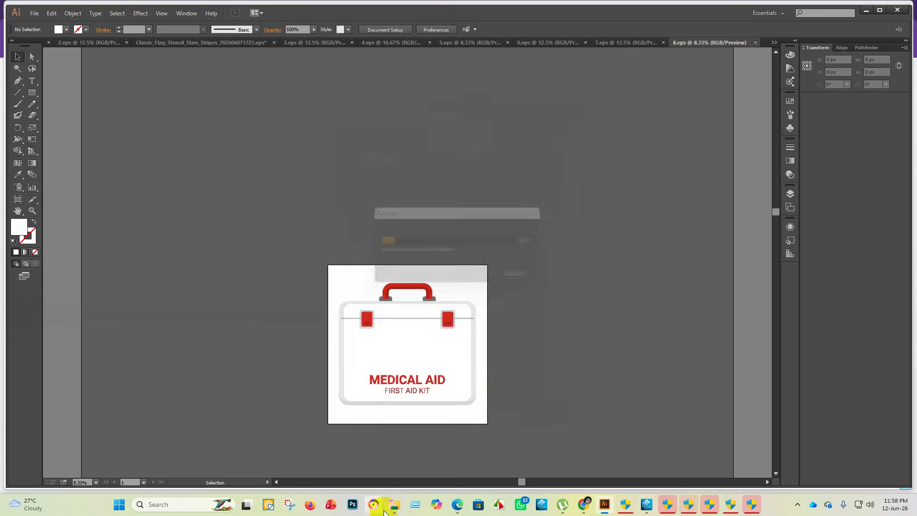
- Switch to File Explorer, move the First_aid_kit_with_heart files ending in 1819 into the finish folder, and open the Flag_stencil_shield_shape EPS ending in 1724 in Illustrator
mouse_move(389, 502)
left_click(389, 453)
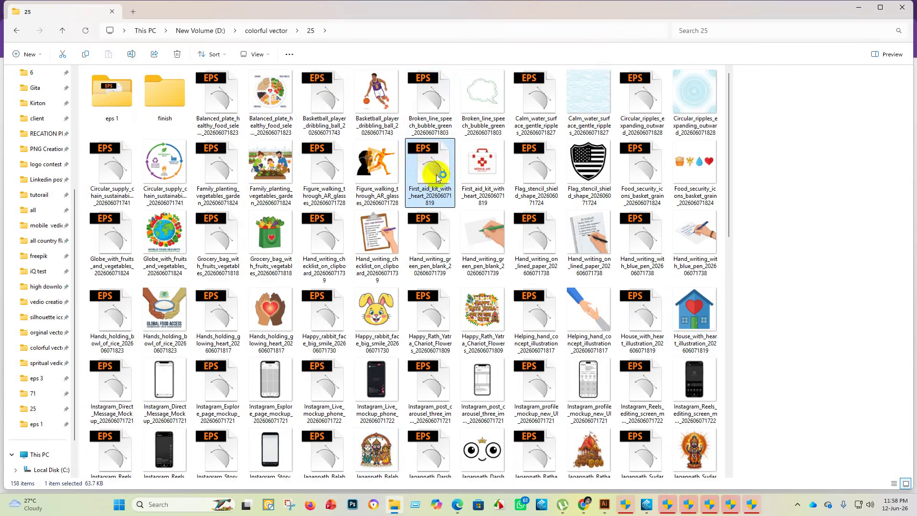
left_click_drag(434, 177, 167, 96)
left_click(435, 172)
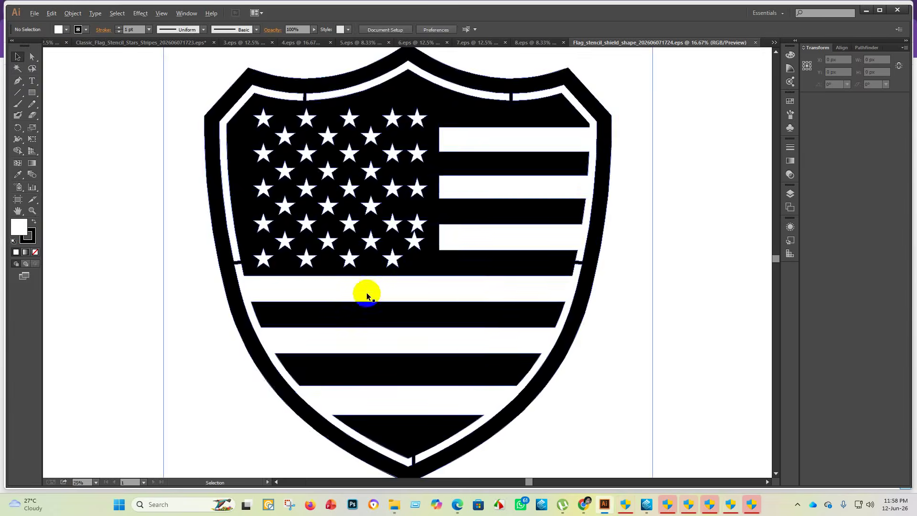
- Enlarge the flag shield artwork proportionally to about 4829 px square
scroll(366, 292, "down", 5)
left_click(371, 243)
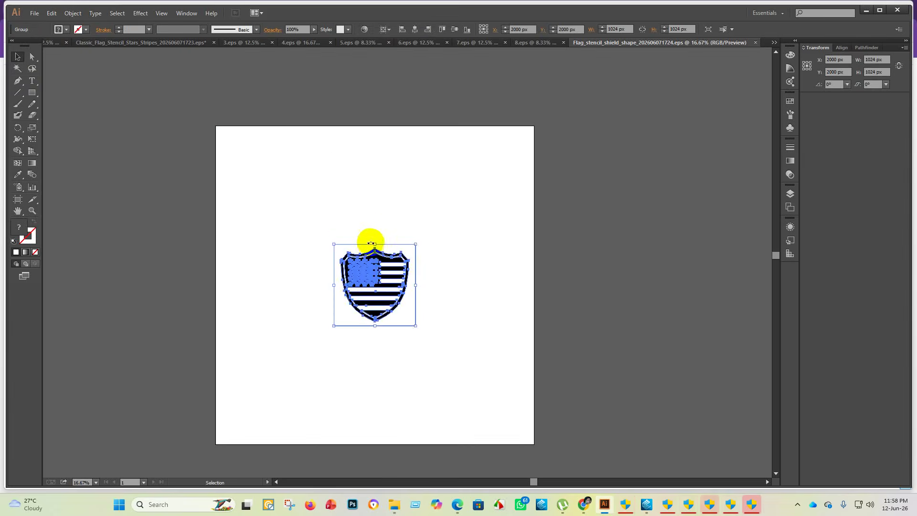
left_click_drag(375, 244, 479, 163)
left_click(707, 321)
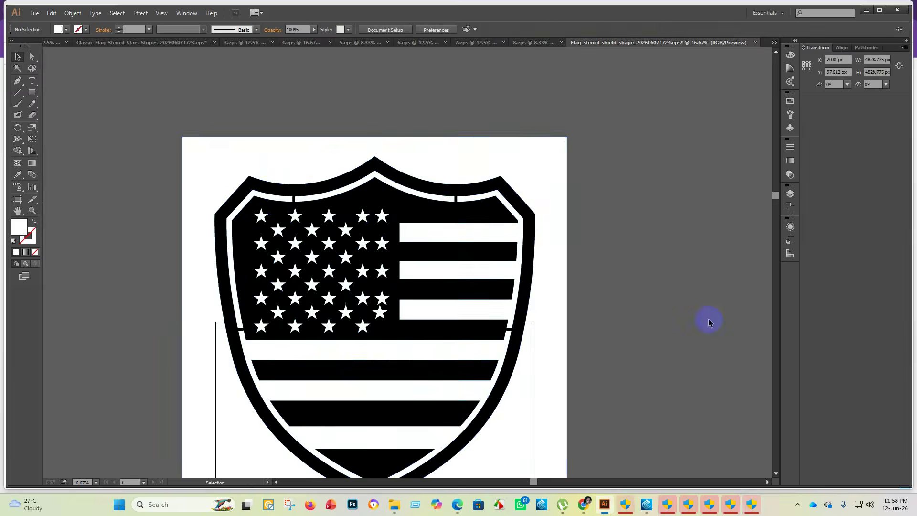
- Ungroup the flag shield artwork, separate the white background shape from the black shield, and delete the white shape
key("ctrl+minus")
scroll(525, 294, "down", 2)
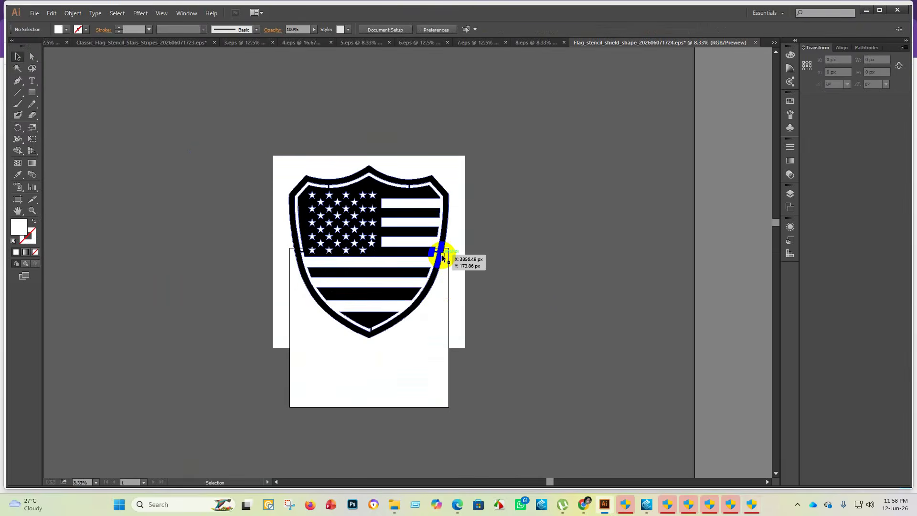
left_click_drag(450, 204, 648, 144)
right_click(275, 152)
left_click(318, 205)
left_click(506, 179)
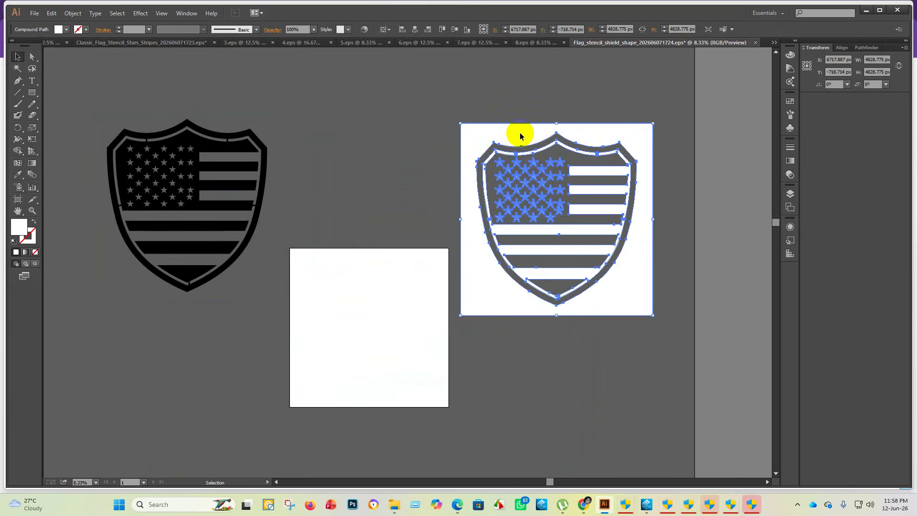
key("Delete")
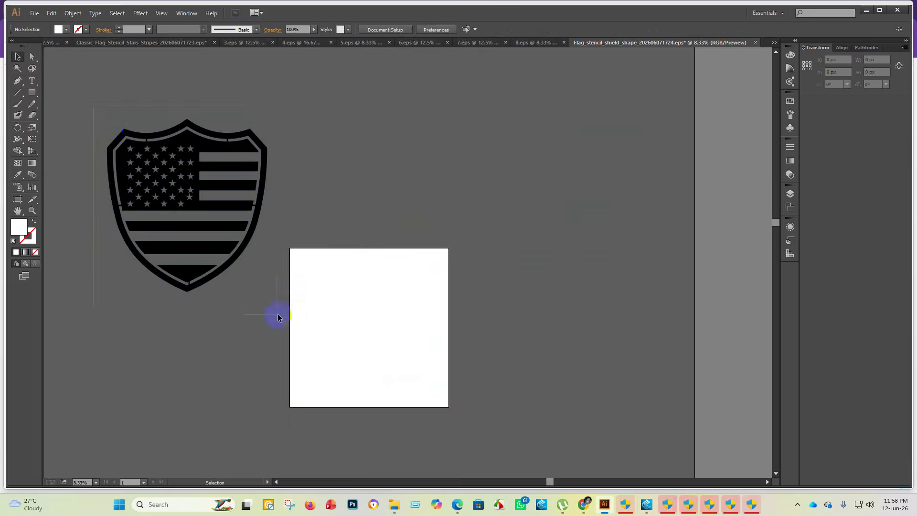
- Select the black shield for the Shape Builder tool and set the fill colour to white (FFFFFF)
left_click_drag(277, 317, 279, 316)
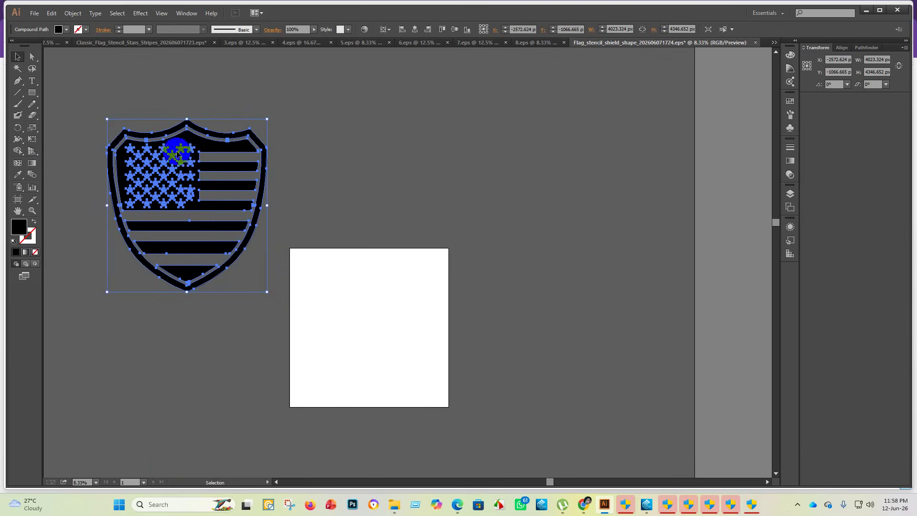
left_click(227, 158)
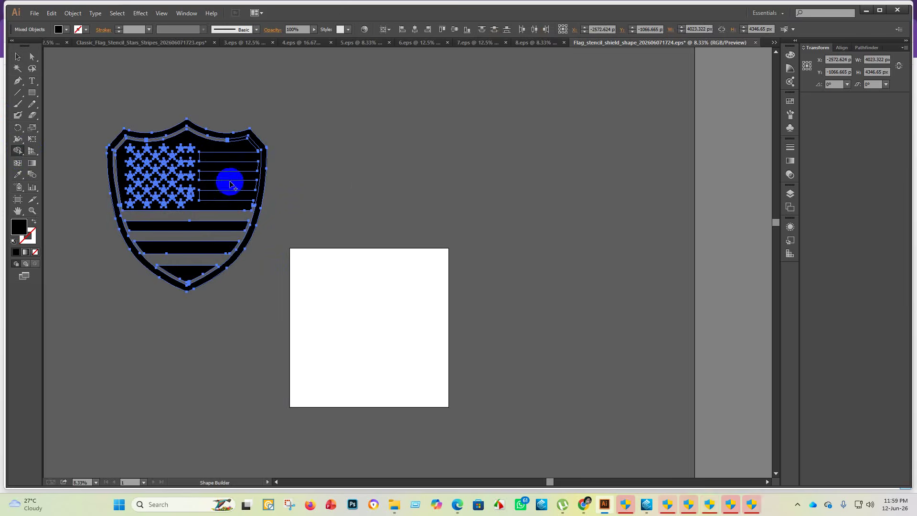
key("ctrl+z")
left_click(19, 244)
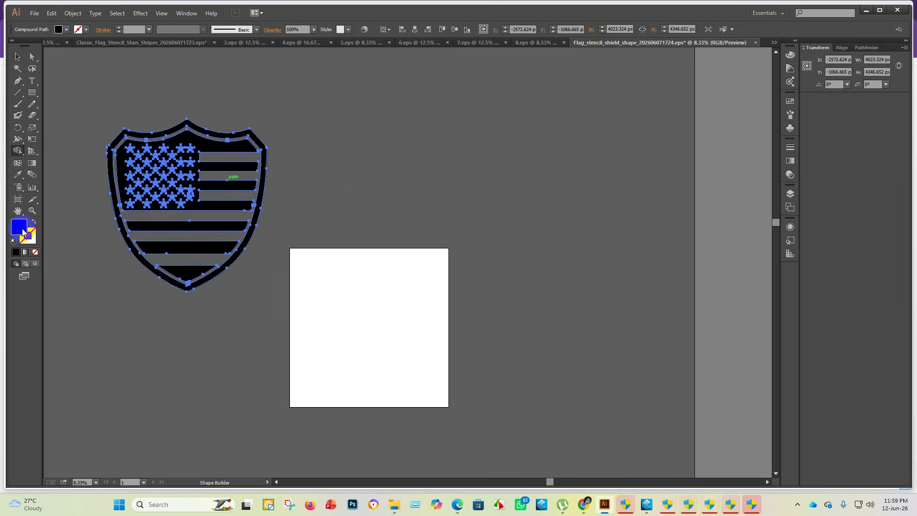
double_click(23, 232)
left_click(333, 187)
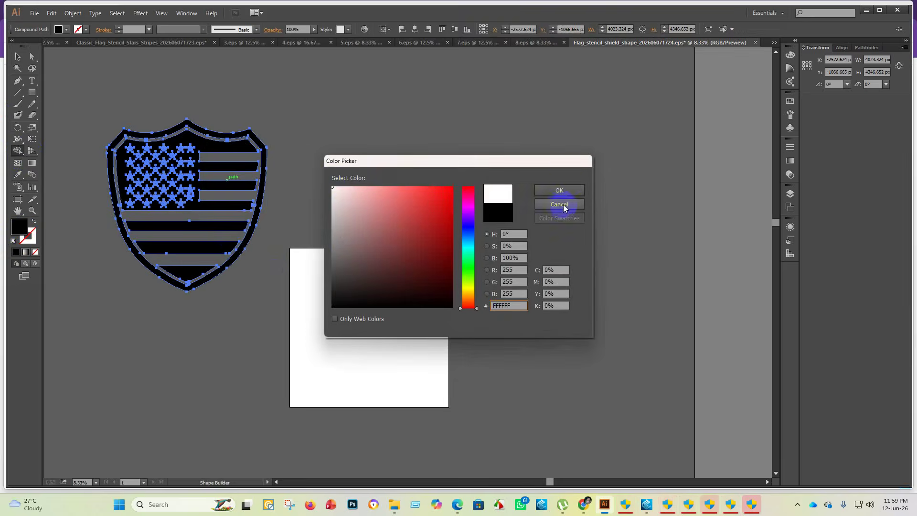
left_click(558, 189)
- Fill the empty flag stripes and all segments of the shield's inner border with white using Shape Builder
left_click(260, 163)
left_click(225, 155)
left_click(222, 176)
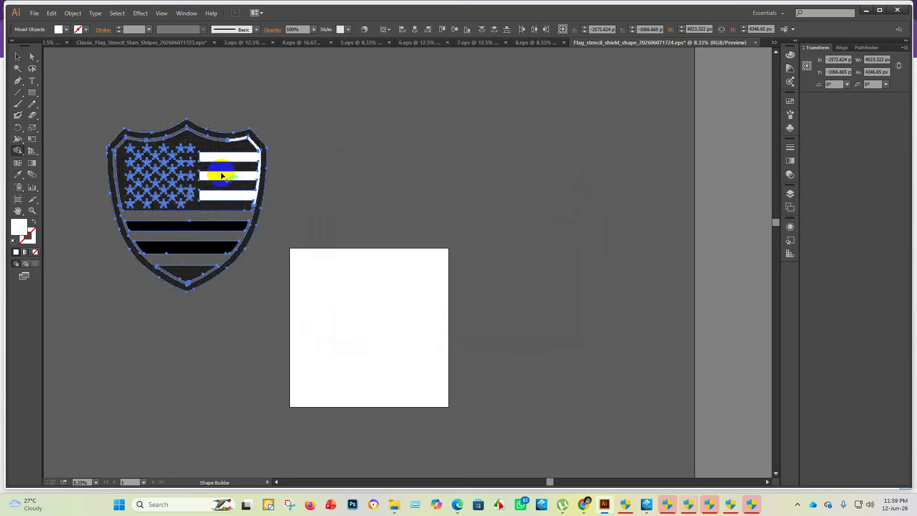
left_click(173, 216)
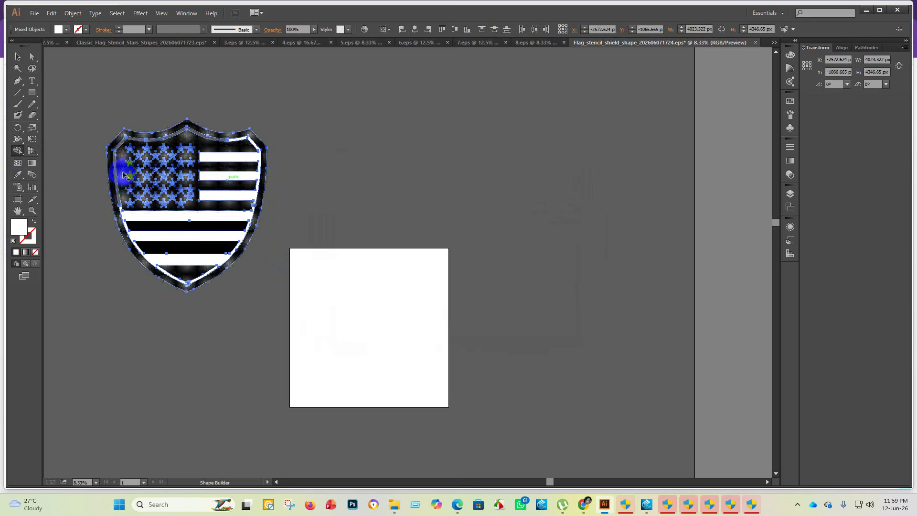
left_click_drag(123, 175, 116, 149)
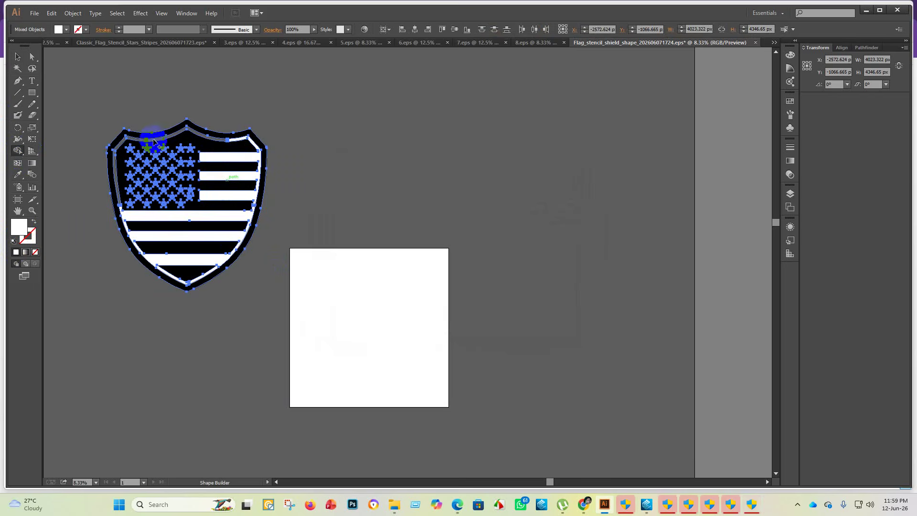
scroll(120, 143, "up", 3)
left_click(132, 137)
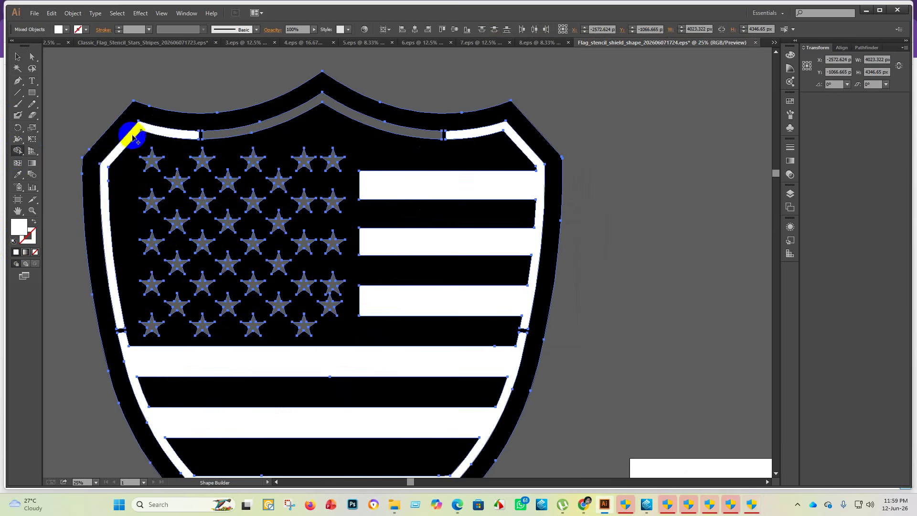
left_click(246, 134)
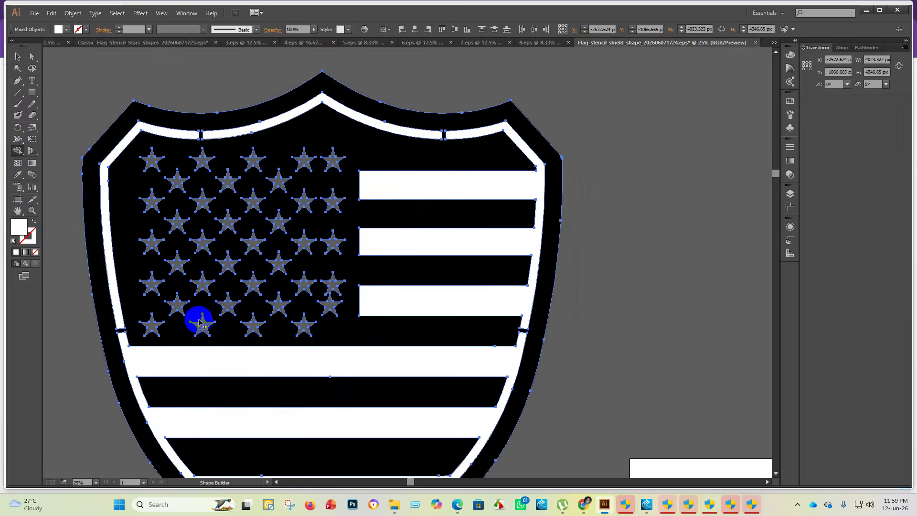
- Fill all the empty stars in the flag's star field with white using Shape Builder, then deselect the artwork
left_click(204, 161)
left_click(256, 163)
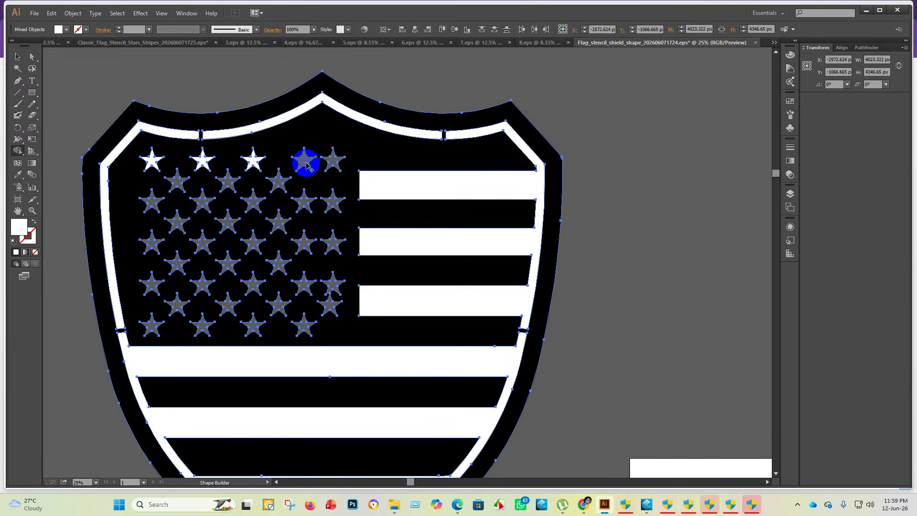
left_click(333, 161)
left_click(334, 200)
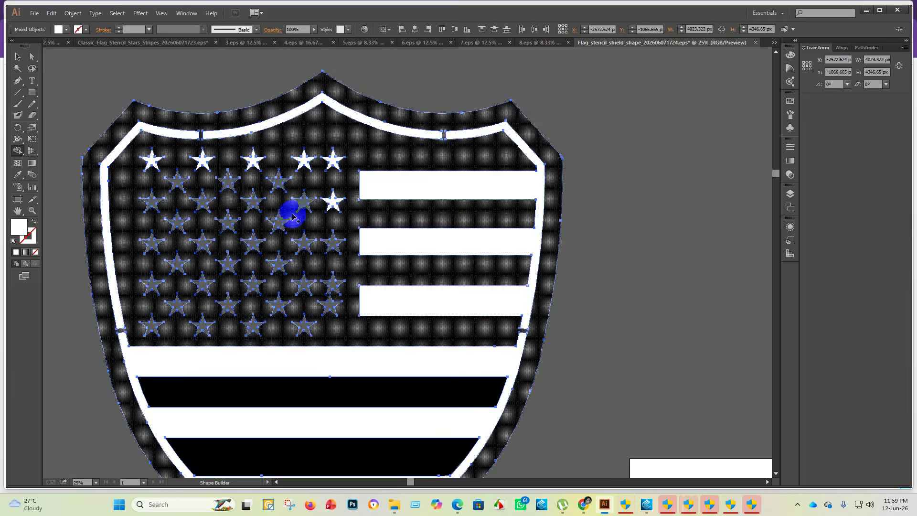
left_click(304, 201)
left_click(280, 184)
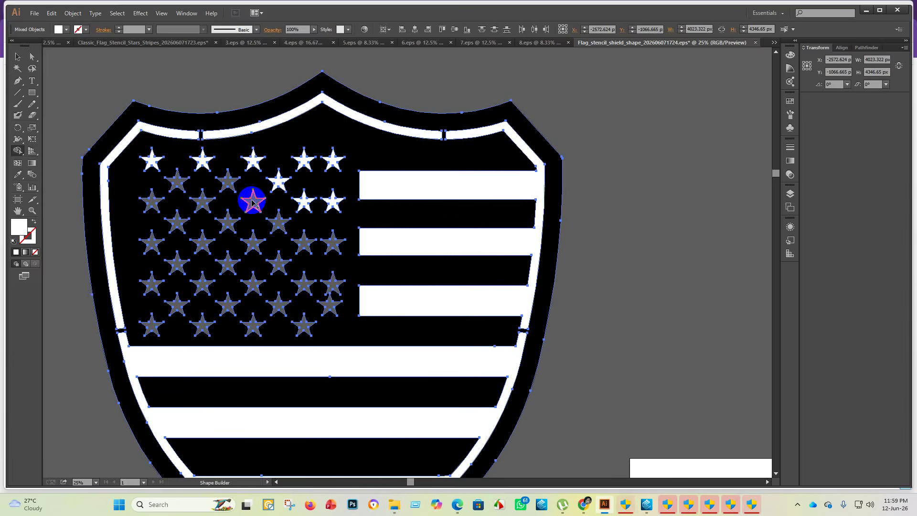
left_click(219, 184)
left_click(178, 181)
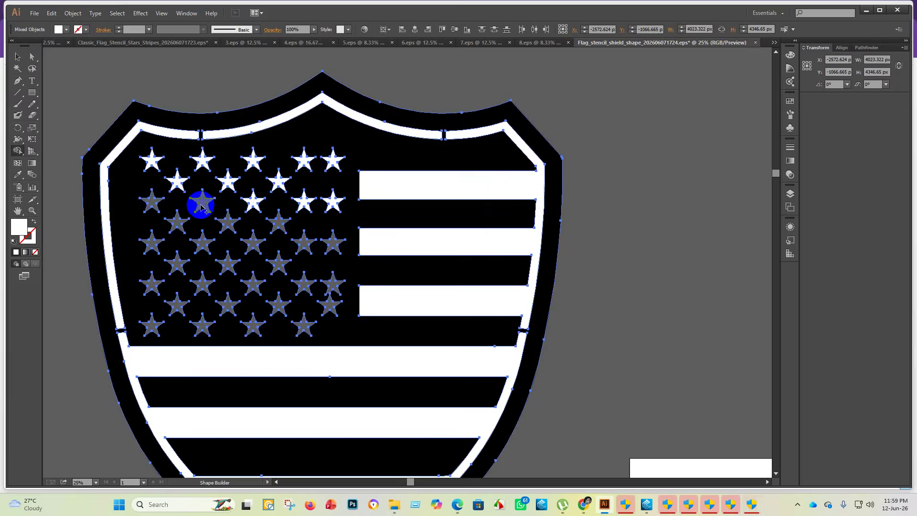
left_click(153, 200)
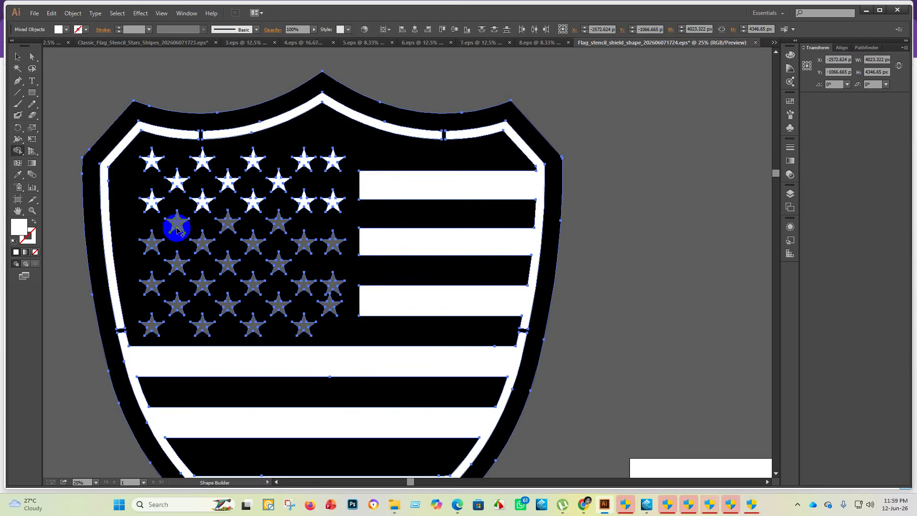
left_click(152, 245)
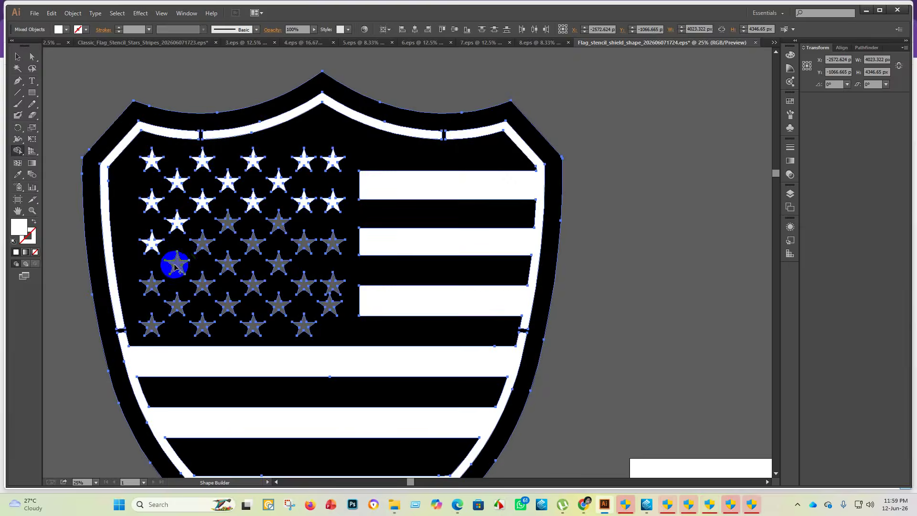
left_click(176, 264)
left_click(150, 284)
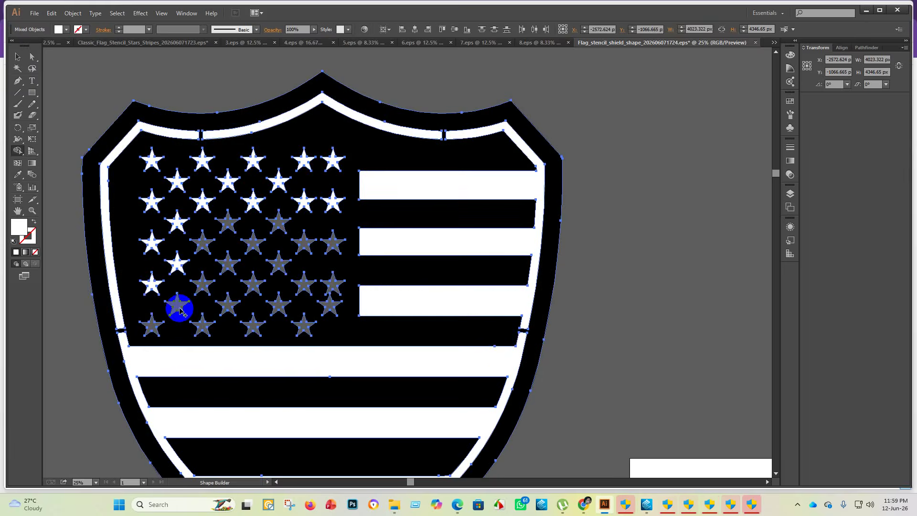
left_click(180, 308)
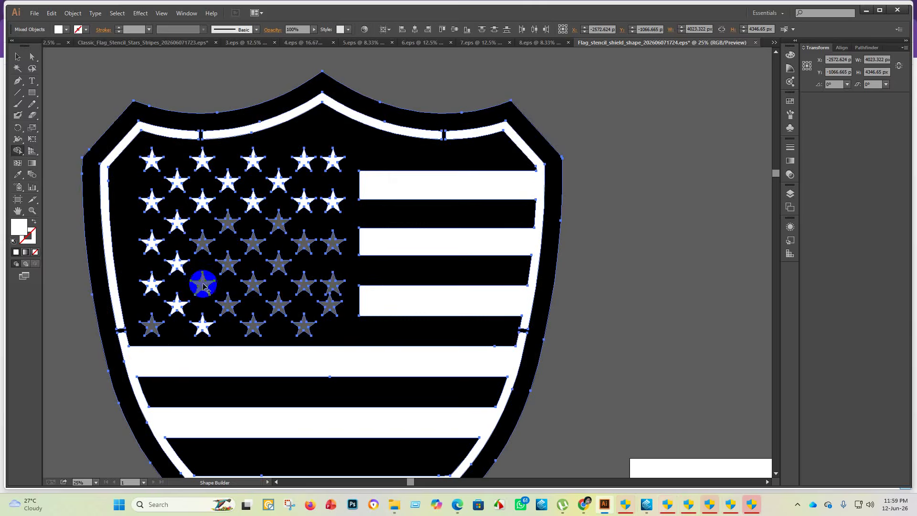
left_click(203, 285)
left_click(226, 262)
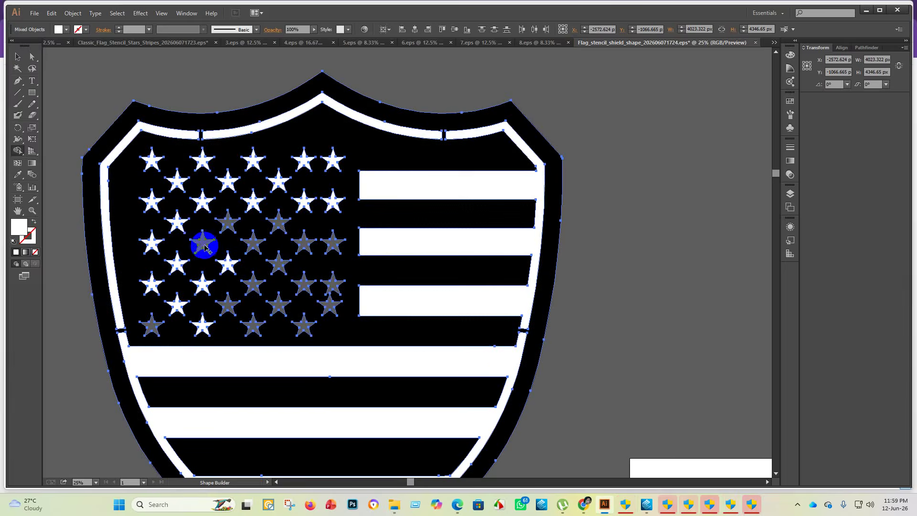
left_click(228, 222)
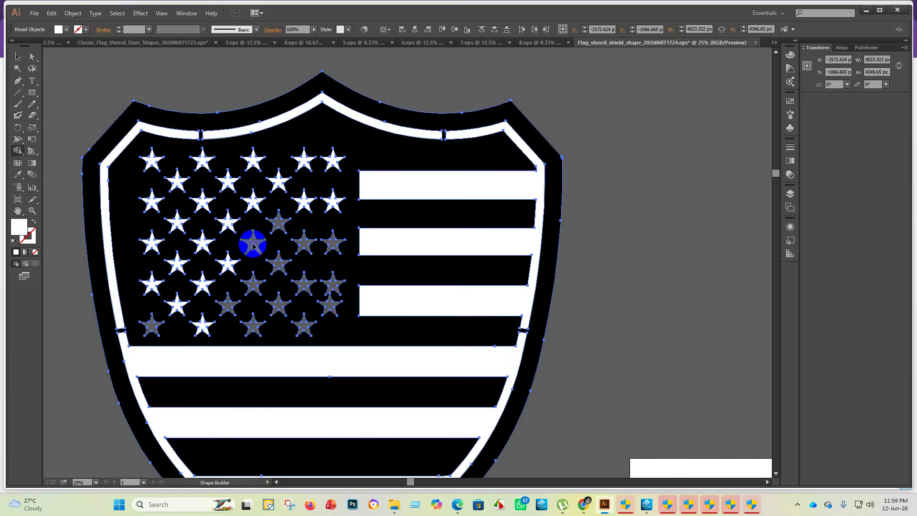
left_click(254, 244)
left_click(280, 223)
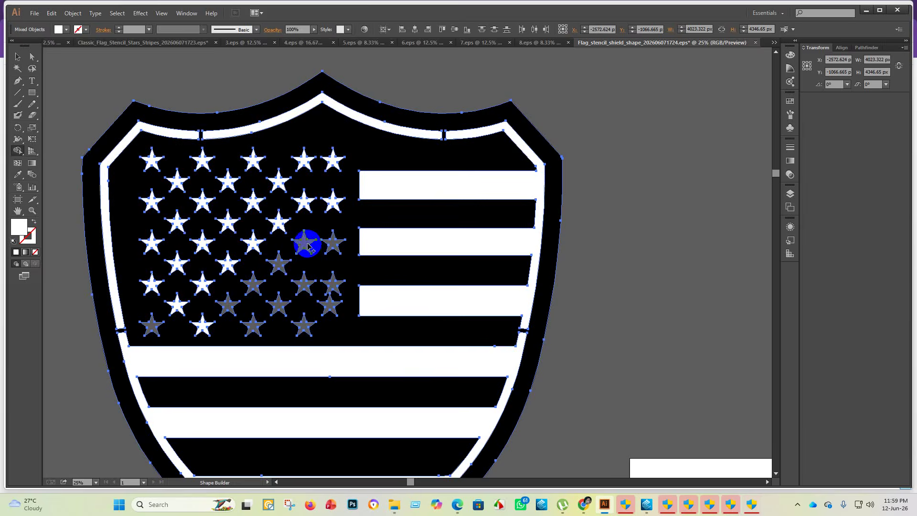
left_click(305, 244)
left_click(335, 244)
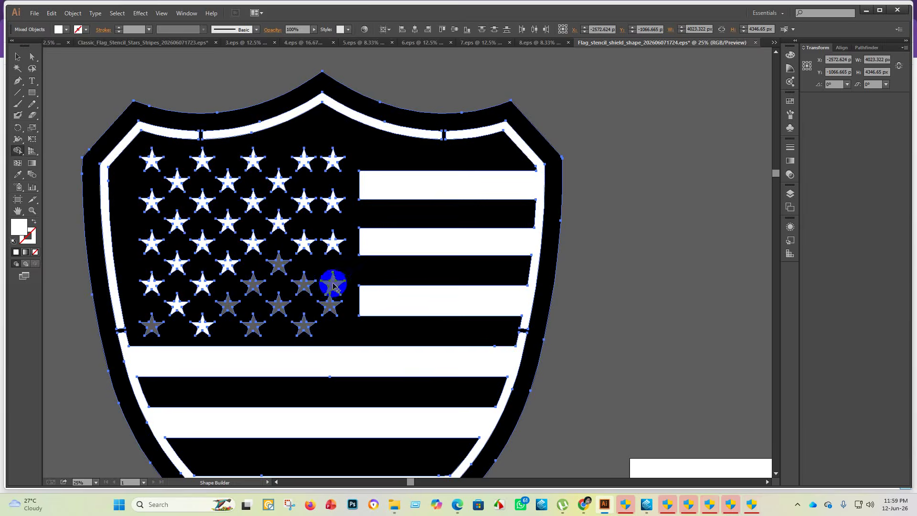
left_click(333, 285)
left_click(286, 278)
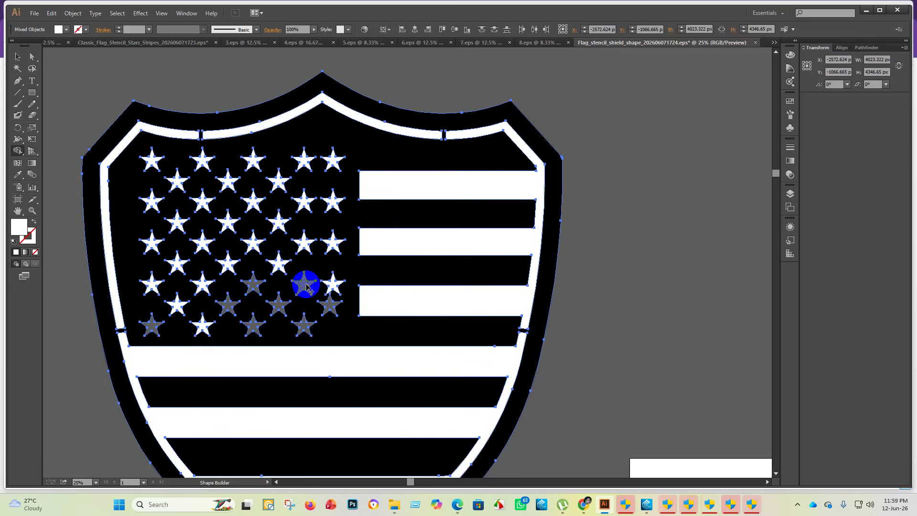
left_click(307, 282)
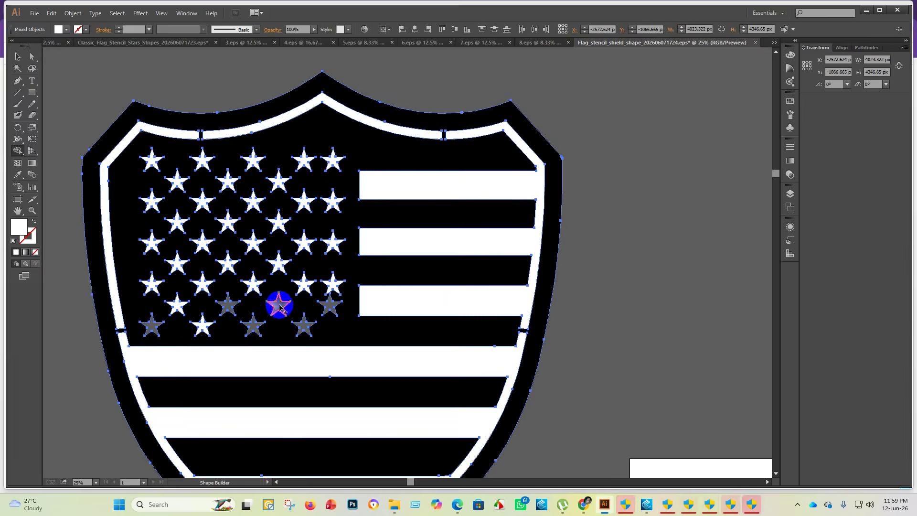
left_click(280, 306)
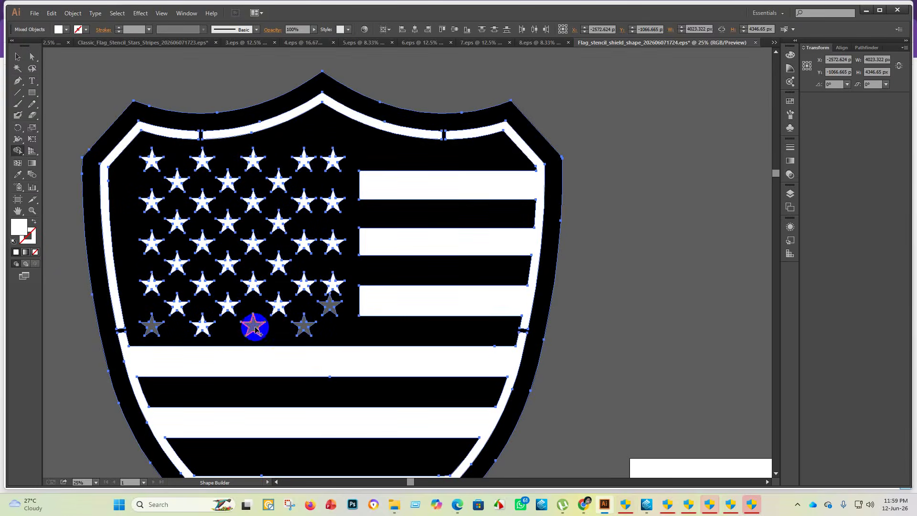
left_click(330, 308)
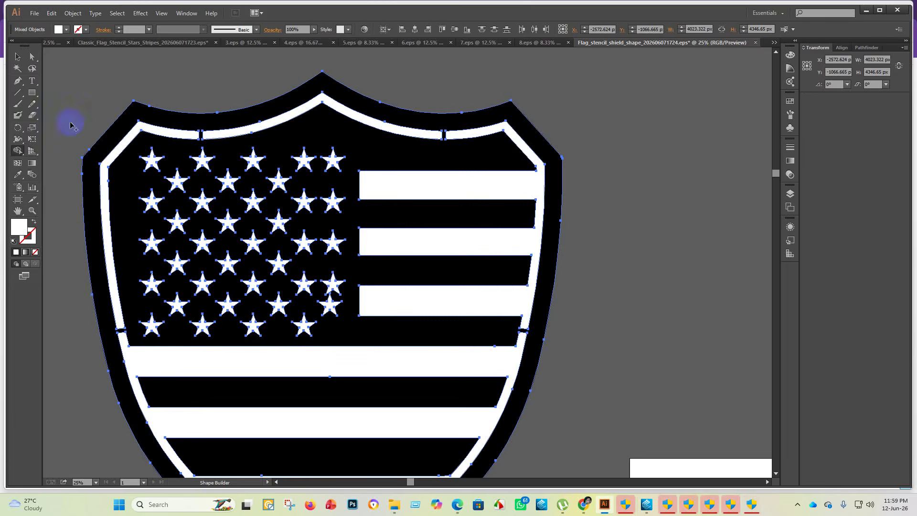
left_click(18, 57)
left_click(583, 235)
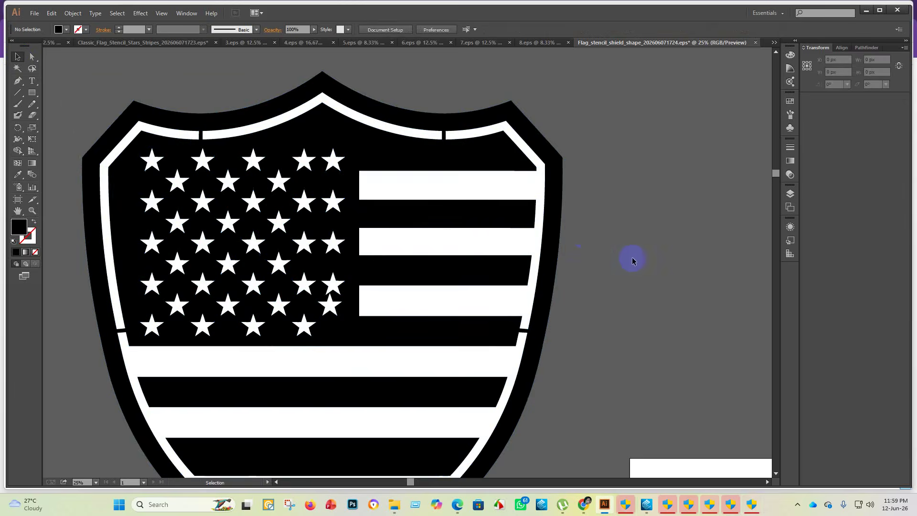
- Group all the shield shapes and center the group horizontally and vertically on the artboard
scroll(416, 279, "down", 4)
left_click(323, 255)
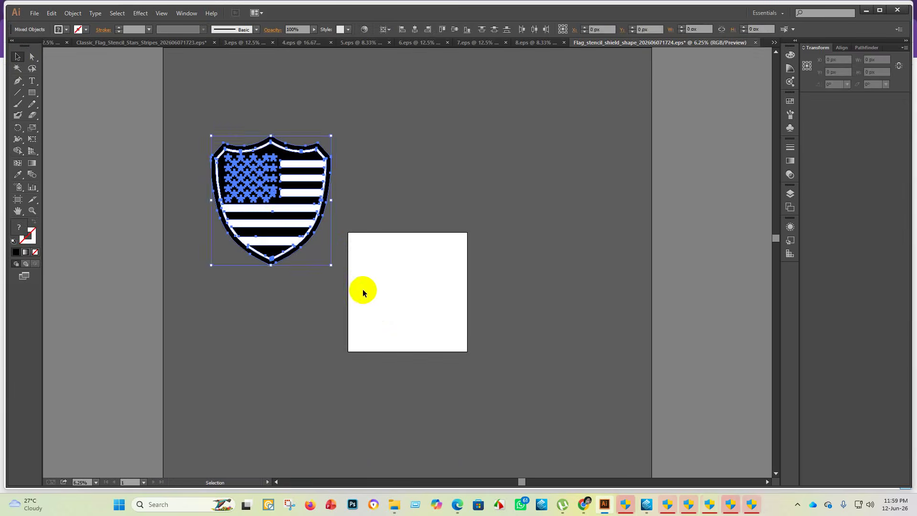
left_click(415, 29)
left_click(454, 29)
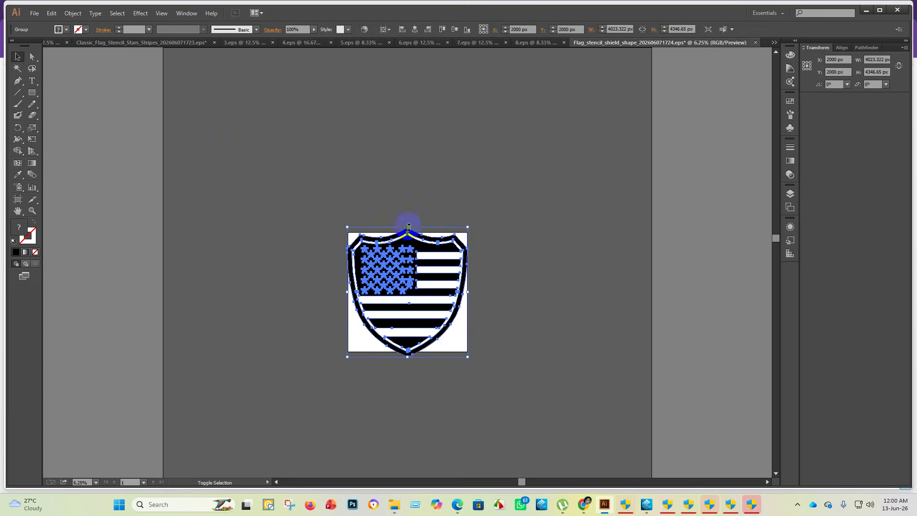
- Shrink the shield group proportionally to about 3495 by 3776 px and center it on the artboard again
left_click_drag(409, 225, 408, 244)
left_click(415, 29)
left_click(455, 29)
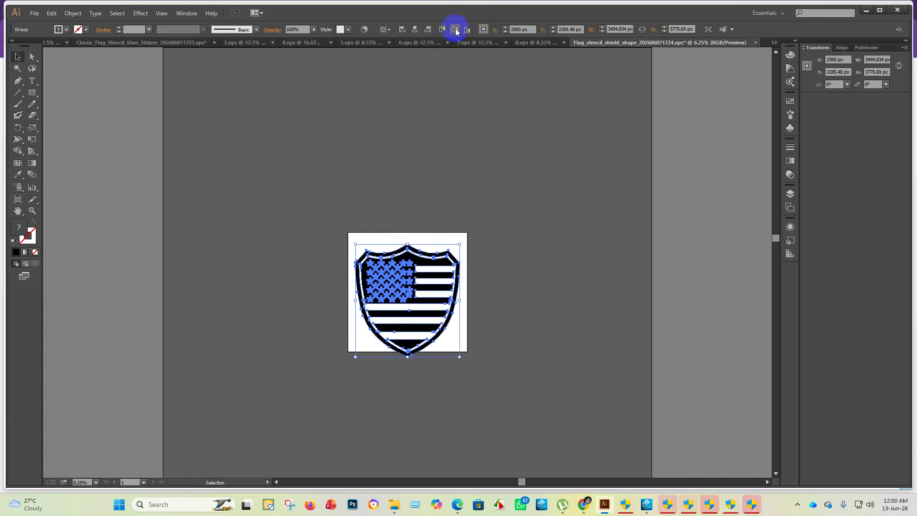
left_click(548, 182)
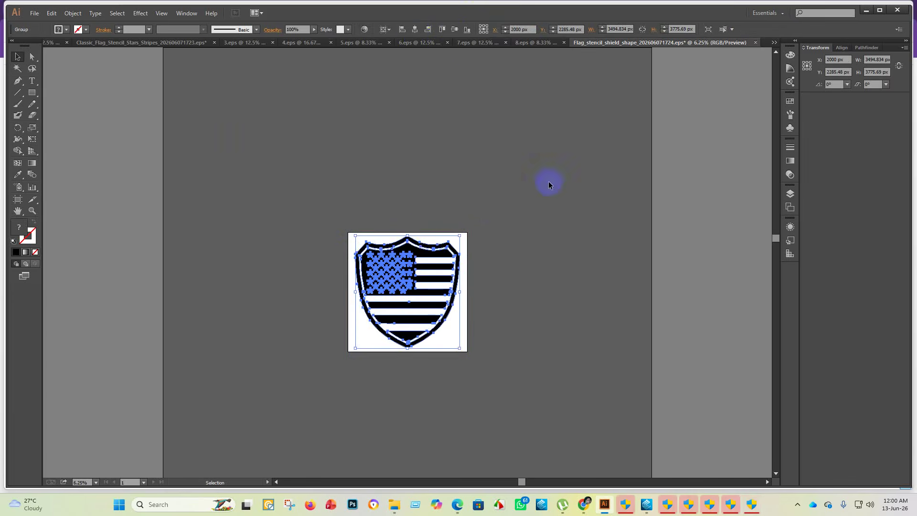
- Save the shield document as 9 in the eps 1 folder in Illustrator EPS format, using the Illustrator 10 EPS version
left_click(35, 13)
left_click(67, 94)
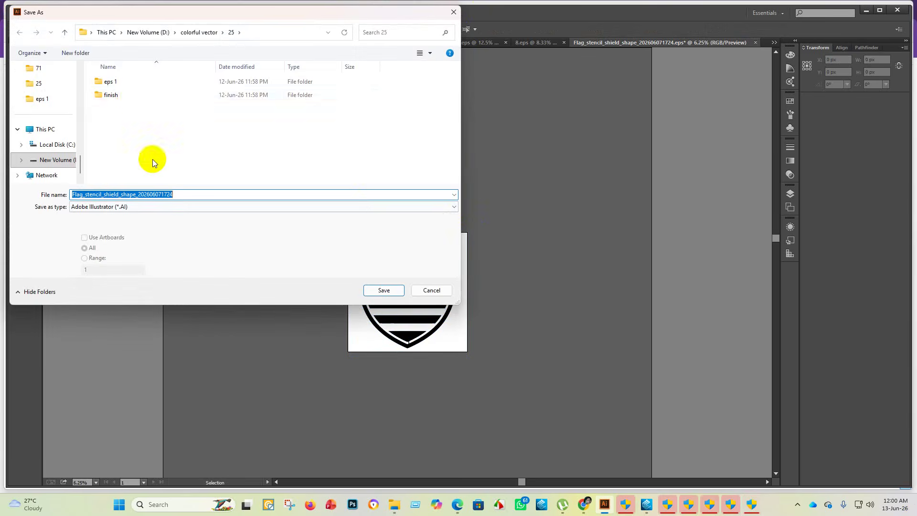
double_click(132, 84)
left_click(148, 206)
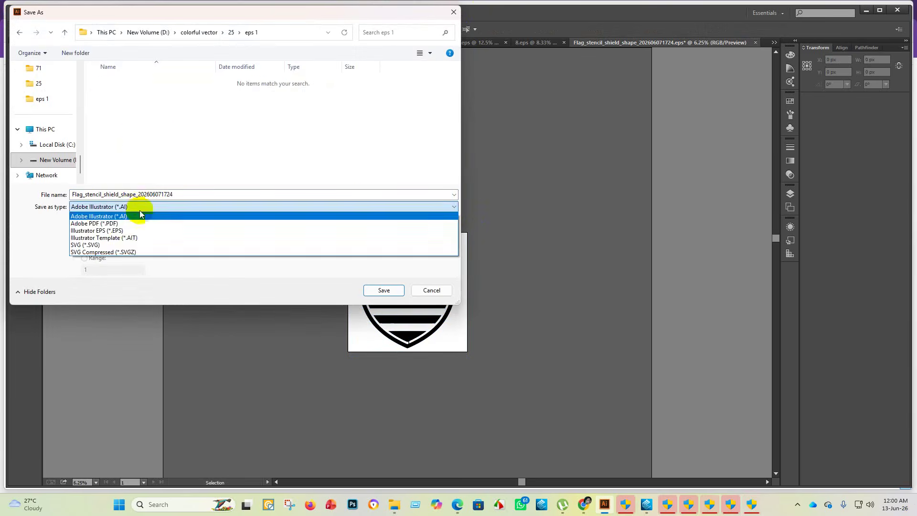
left_click(120, 231)
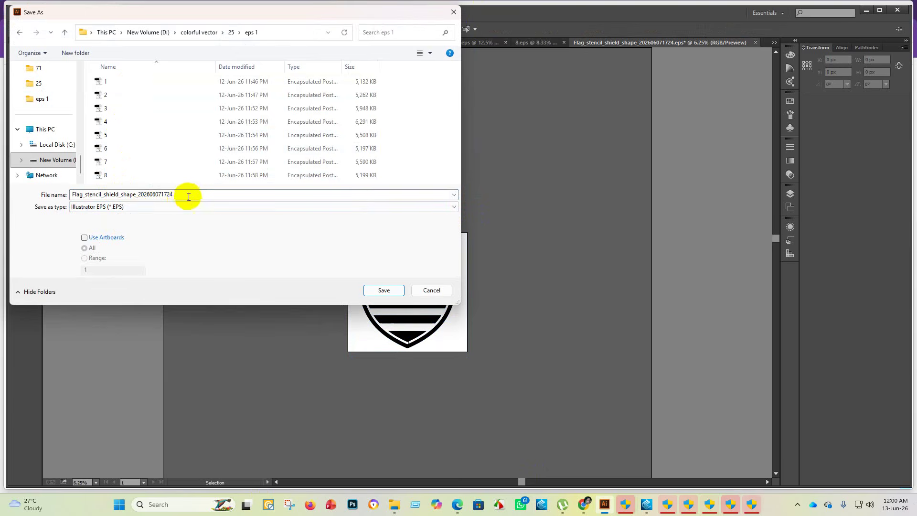
double_click(223, 197)
key("BackSpace")
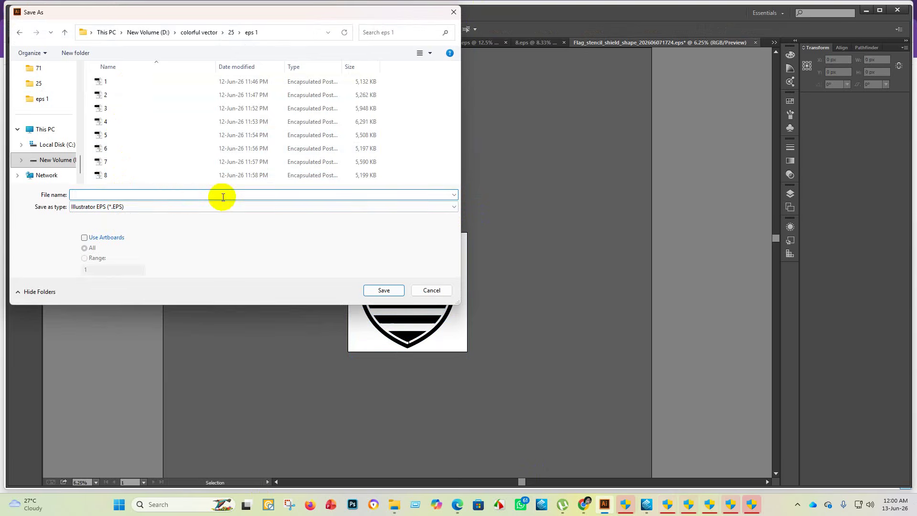
left_click(384, 290)
left_click(491, 113)
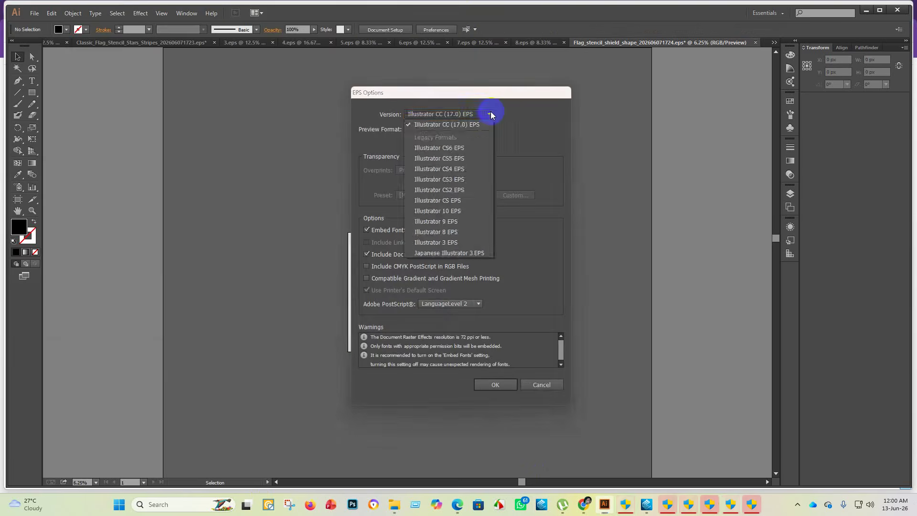
left_click(457, 206)
left_click(512, 386)
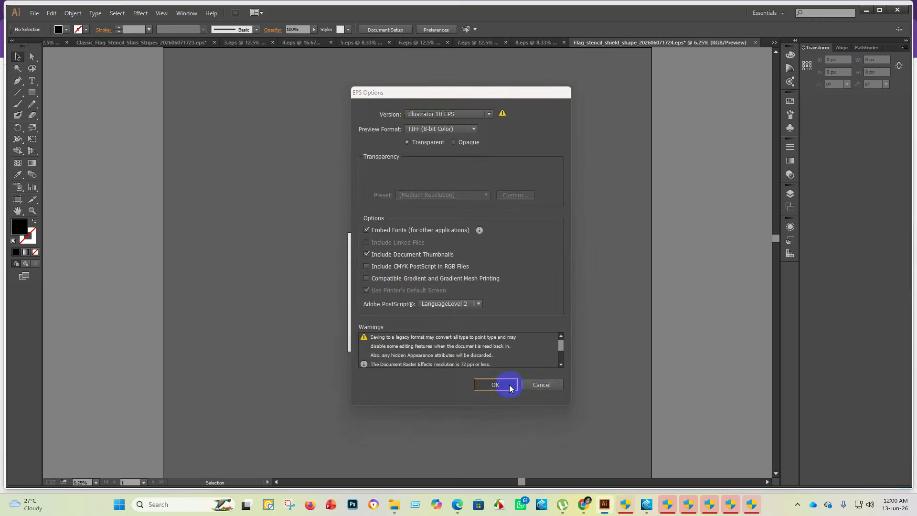
- Switch to File Explorer and move the original Flag_stencil_shield_shape EPS and its preview image into the finish folder
left_click(394, 504)
left_click(489, 186, "ctrl")
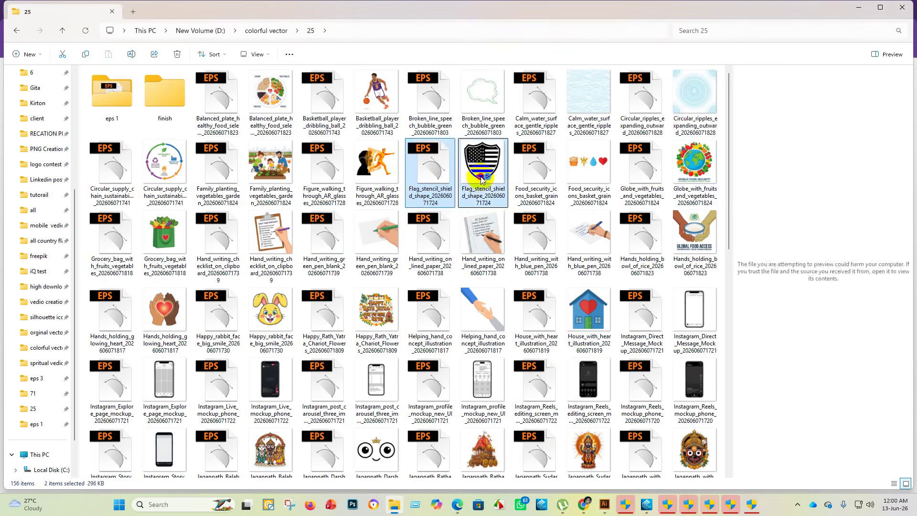
left_click_drag(489, 187, 162, 101)
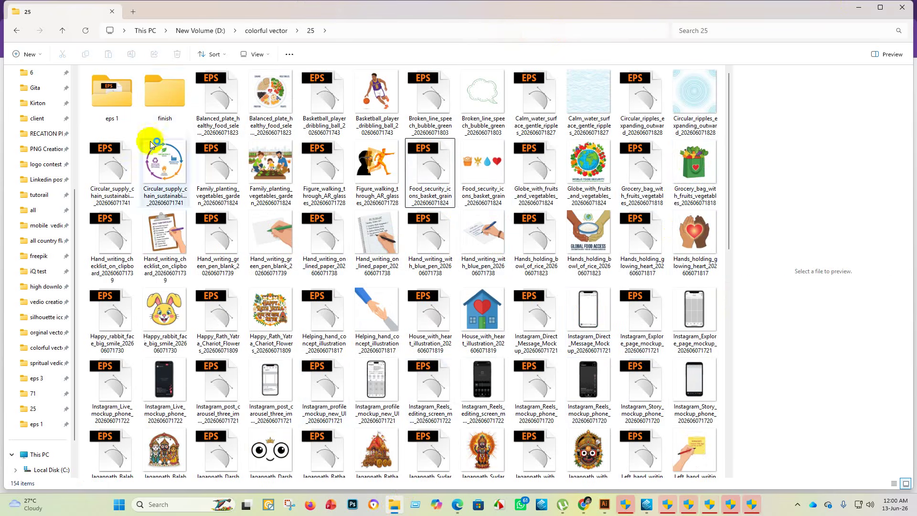
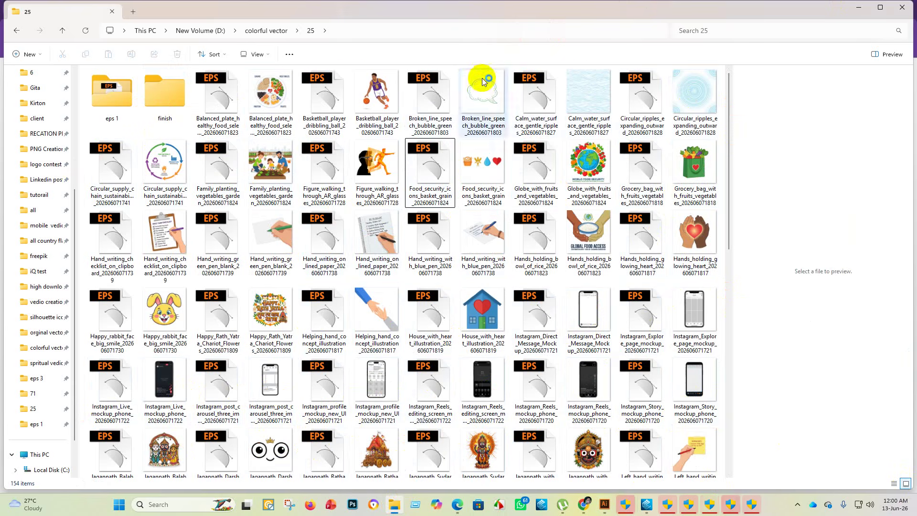
- Open the Basketball_player_dribbling_ball EPS in Illustrator and enlarge its artwork proportionally to about 3936 by 3936 px
left_click(323, 95)
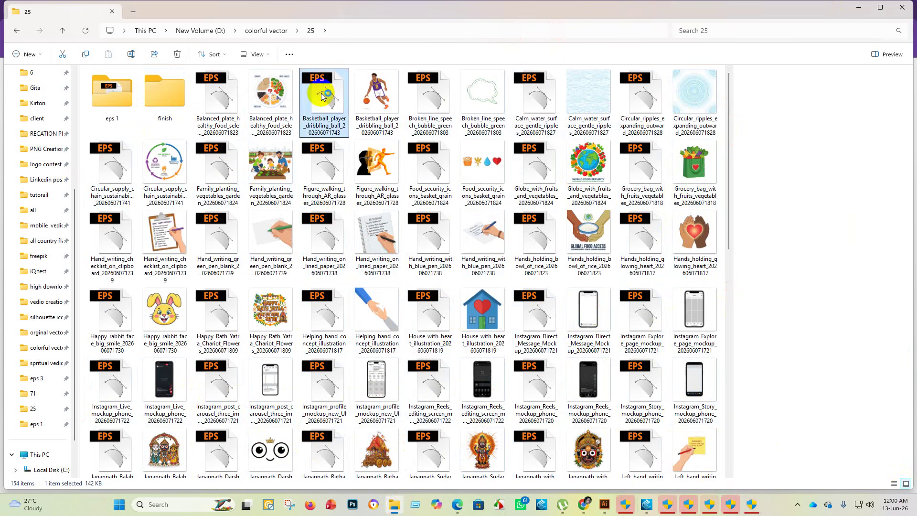
double_click(322, 96)
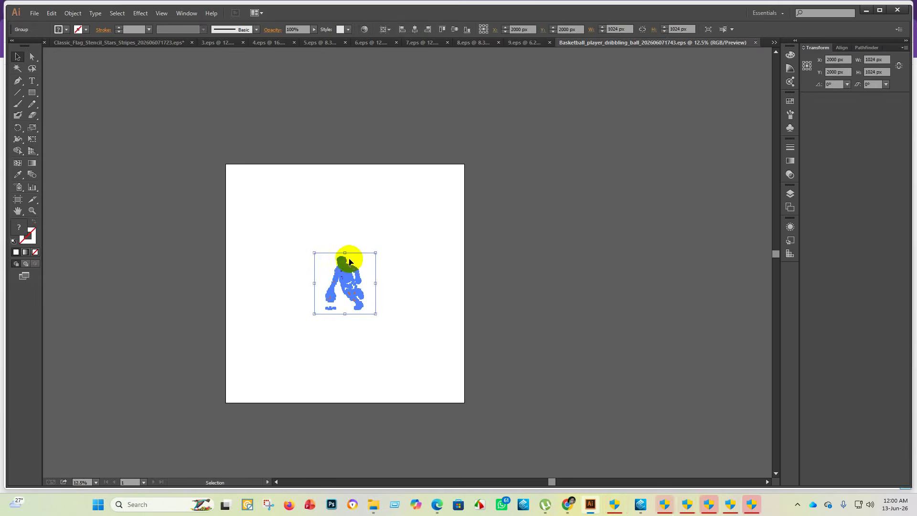
left_click(338, 305)
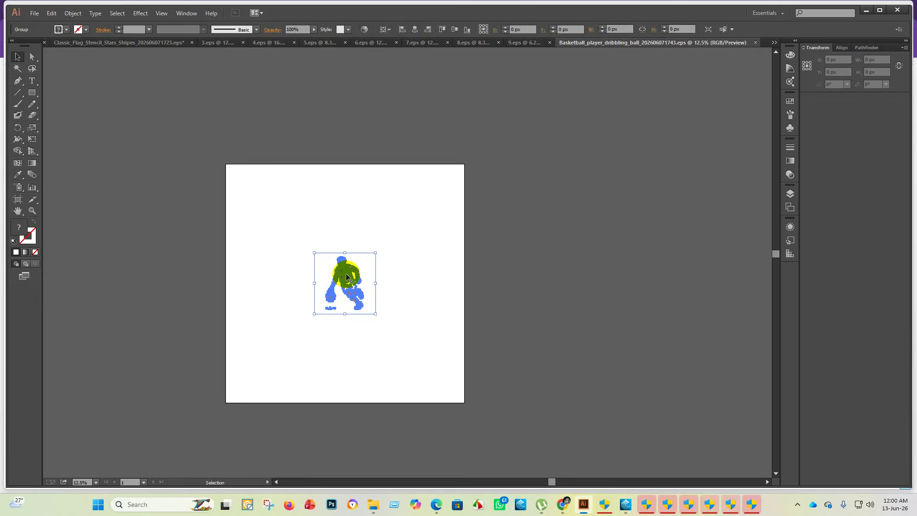
left_click_drag(347, 254, 374, 79)
left_click(569, 207)
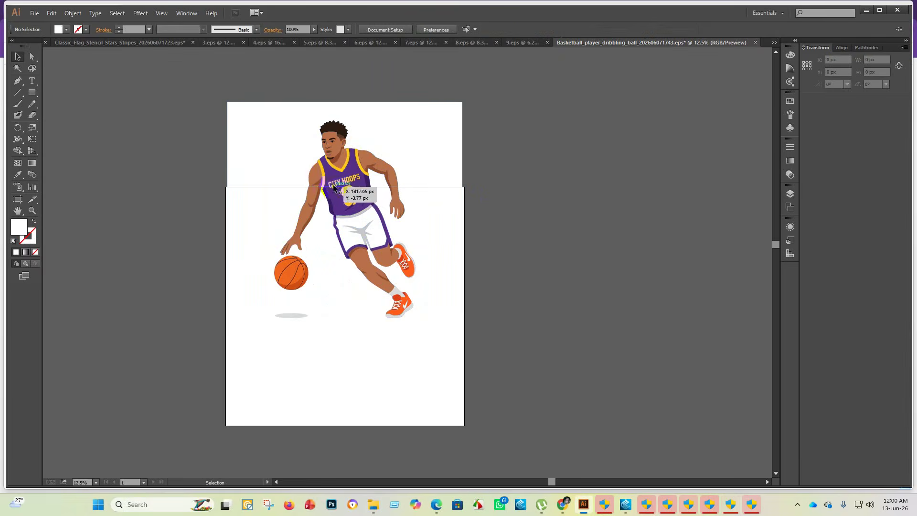
- Move the whole basketball player artwork off the artboard to the empty canvas at its upper left
scroll(339, 146, "up", 3)
scroll(308, 296, "down", 2)
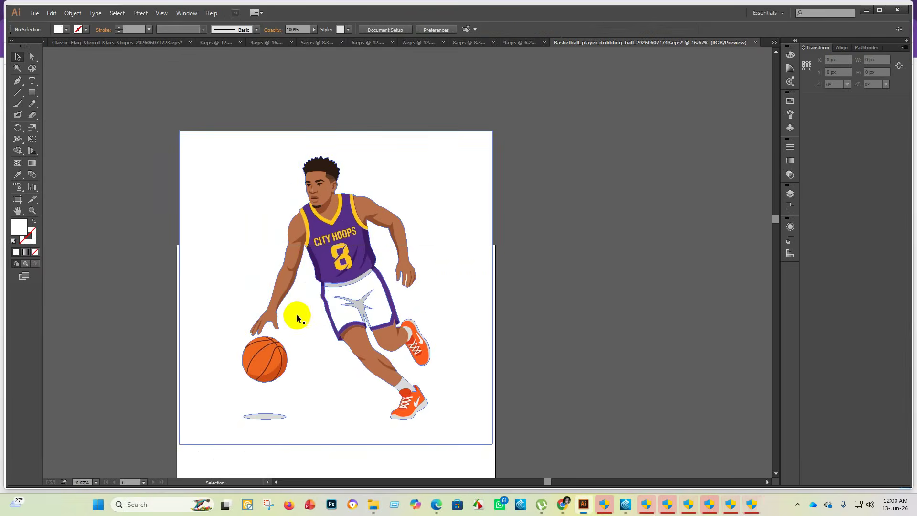
scroll(336, 357, "down", 2)
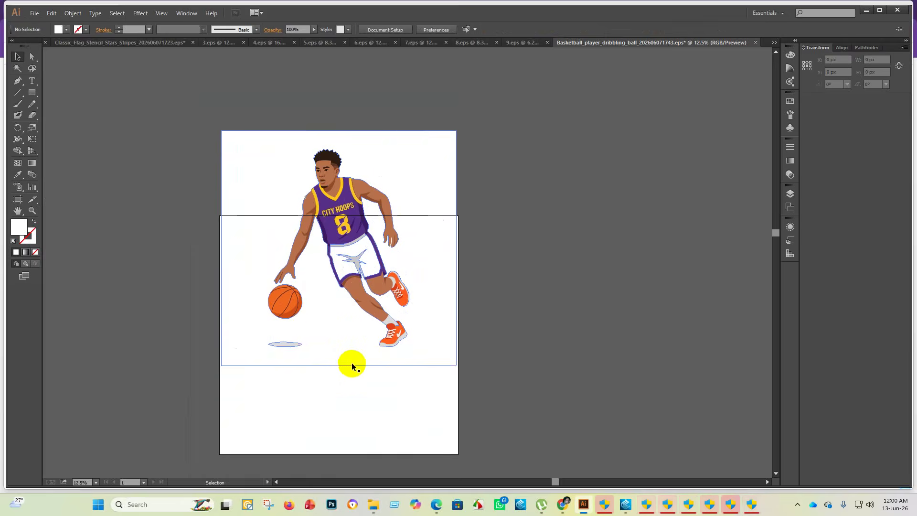
left_click_drag(410, 292, 220, 221)
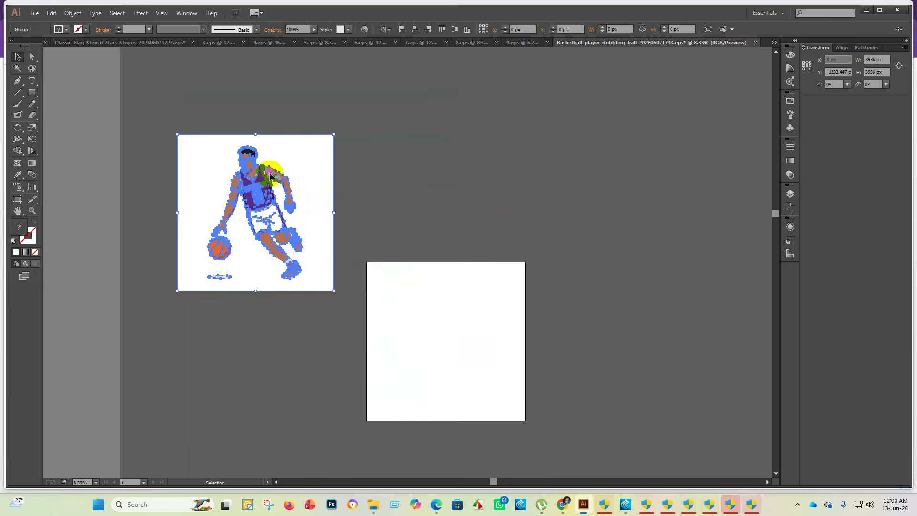
- Ungroup the basketball player artwork and delete its white background square
right_click(281, 165)
left_click(364, 223)
left_click(366, 211)
left_click_drag(300, 158, 583, 137)
key("Delete")
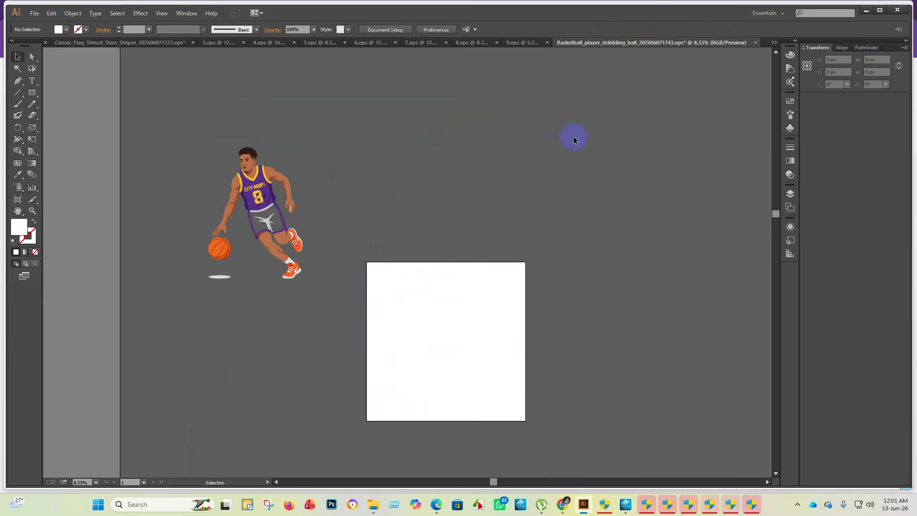
- Delete the white sliver between the fingers of the player's raised hand
scroll(277, 210, "up", 2)
scroll(331, 236, "up", 3)
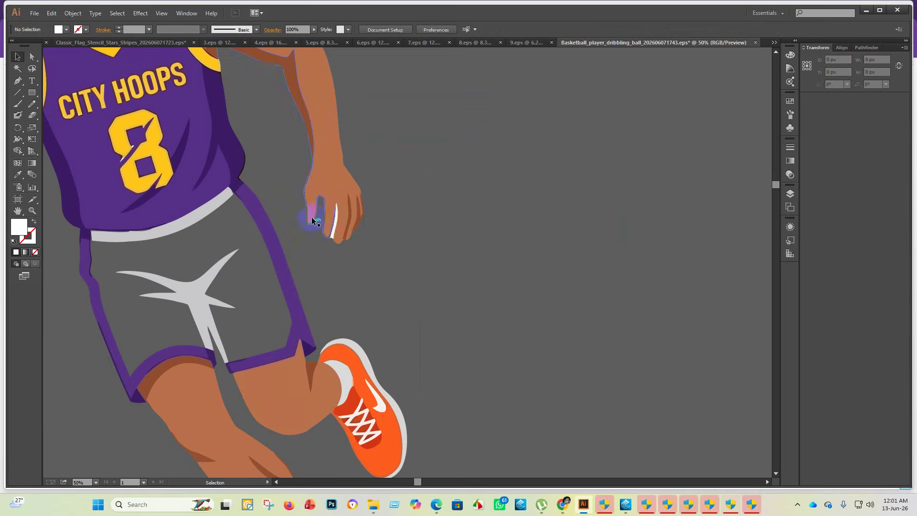
left_click(335, 221)
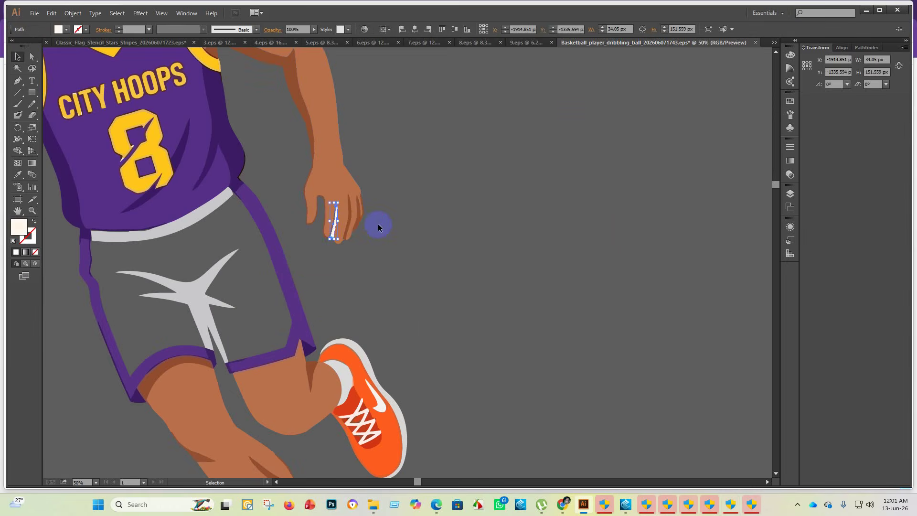
key("Delete")
scroll(317, 284, "down", 3)
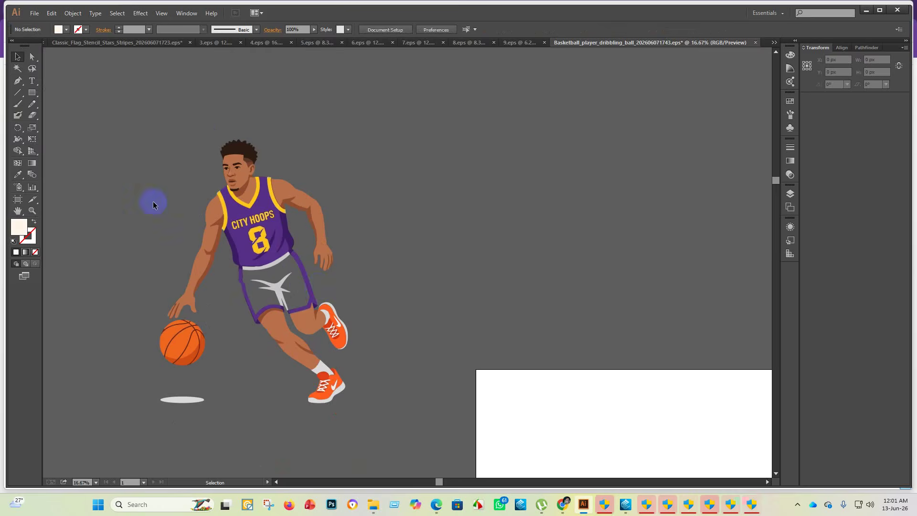
- Fill the empty area of the player's shorts with off-white using Shape Builder, then deselect the artwork
scroll(485, 453, "down", 2)
key("ctrl+a")
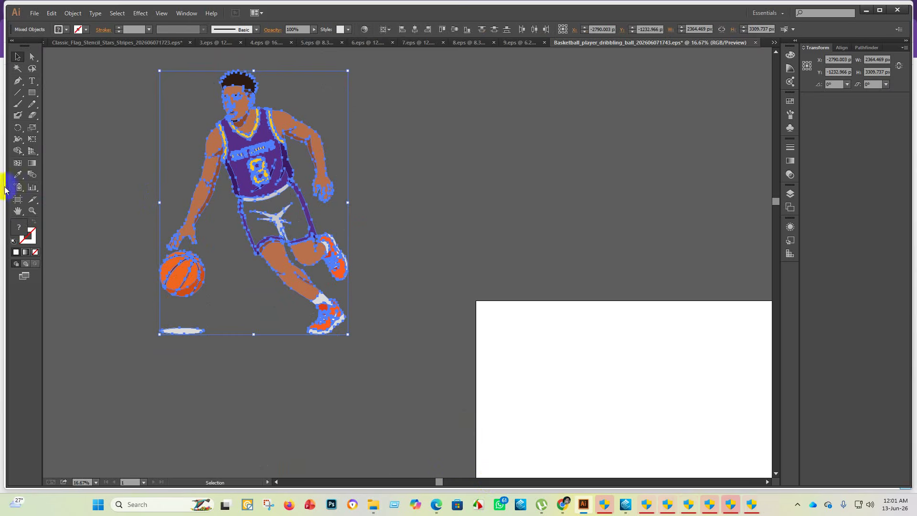
left_click(17, 151)
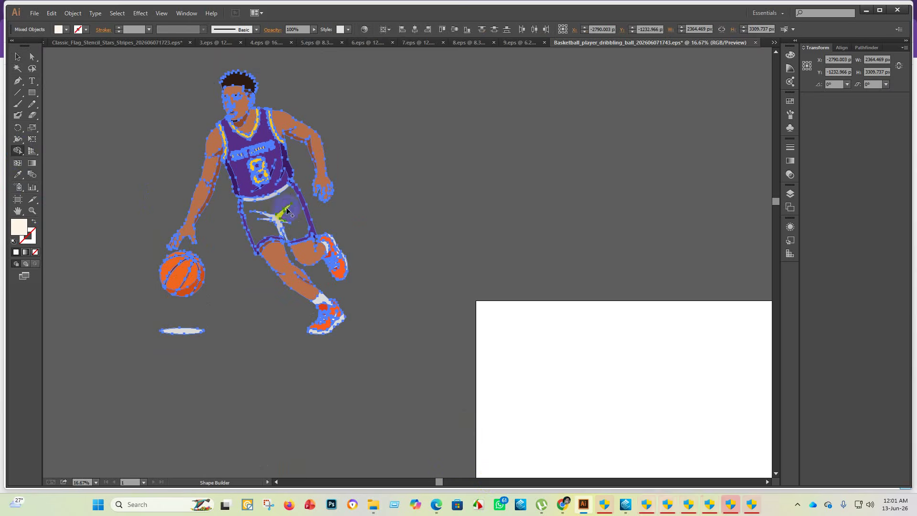
left_click(271, 207)
left_click(18, 56)
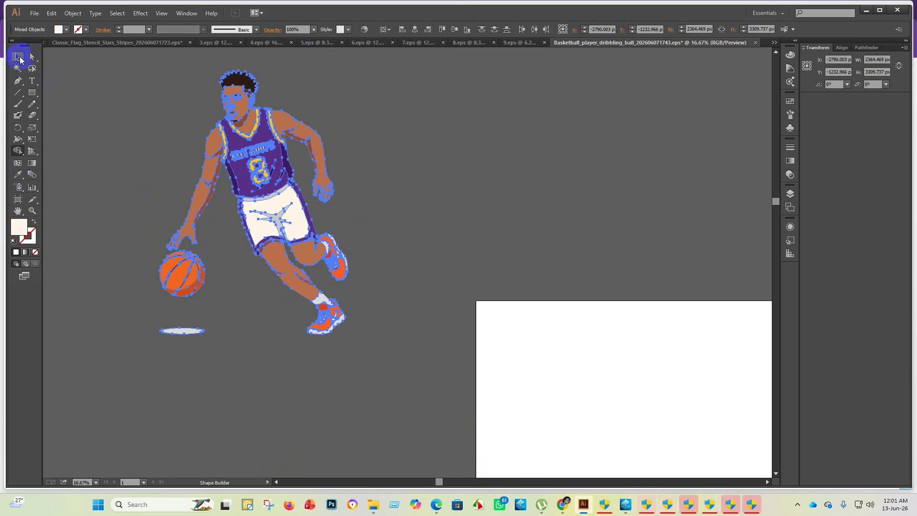
left_click(231, 284)
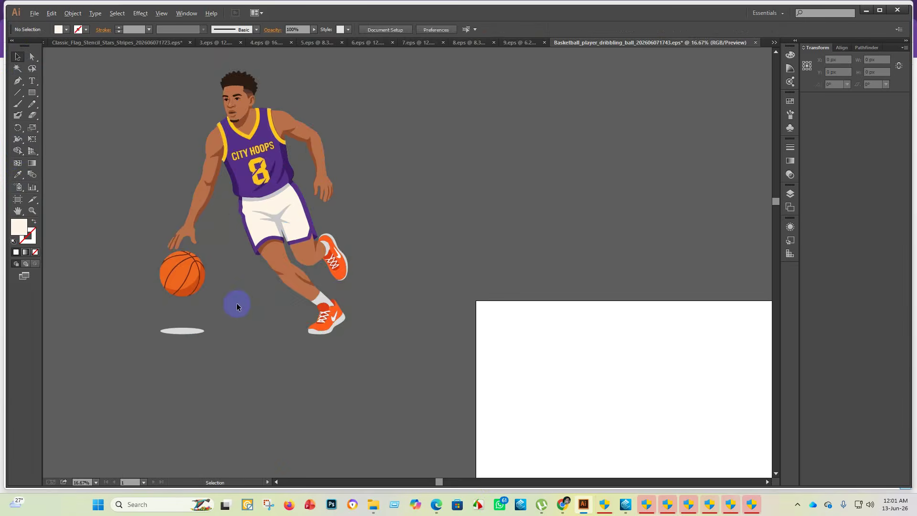
- Group all the basketball player shapes and center the group horizontally and vertically on the artboard
scroll(236, 303, "down", 2)
left_click_drag(162, 169, 325, 352)
key("ctrl+g")
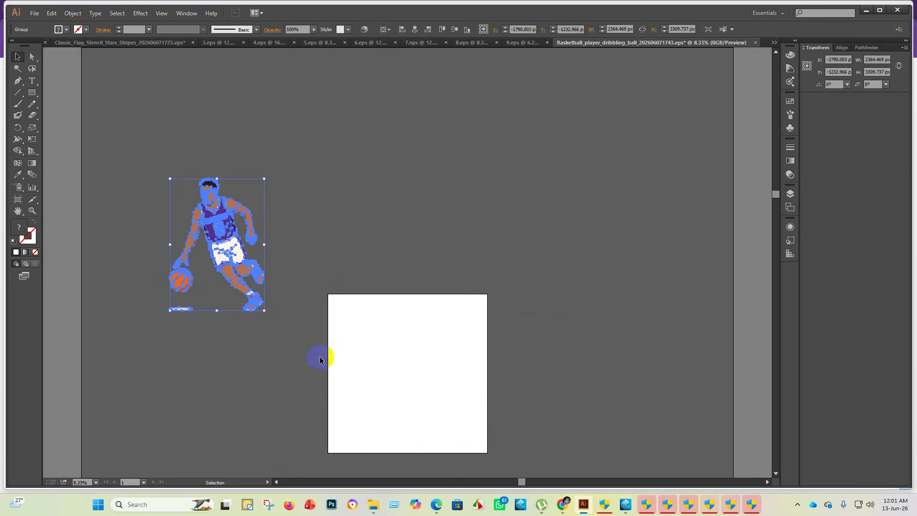
left_click(414, 29)
left_click(455, 30)
left_click(533, 419)
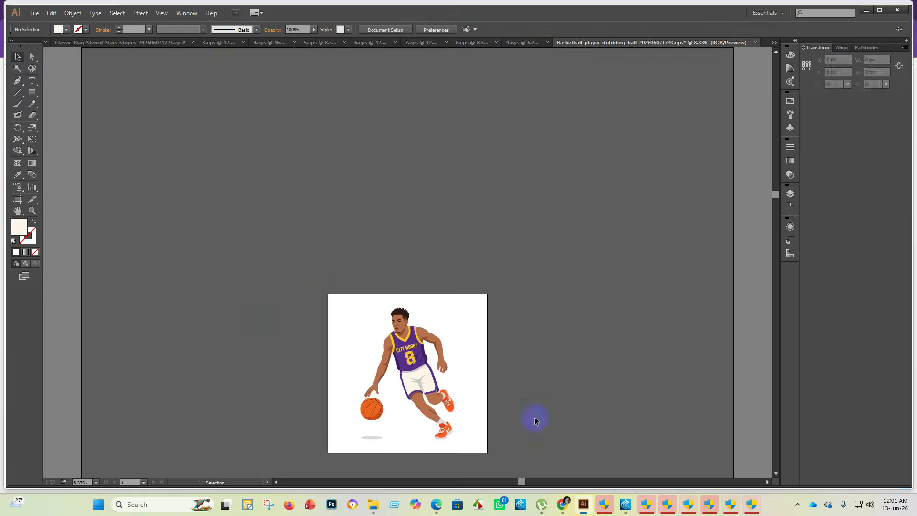
scroll(449, 452, "up", 1)
scroll(448, 452, "down", 1)
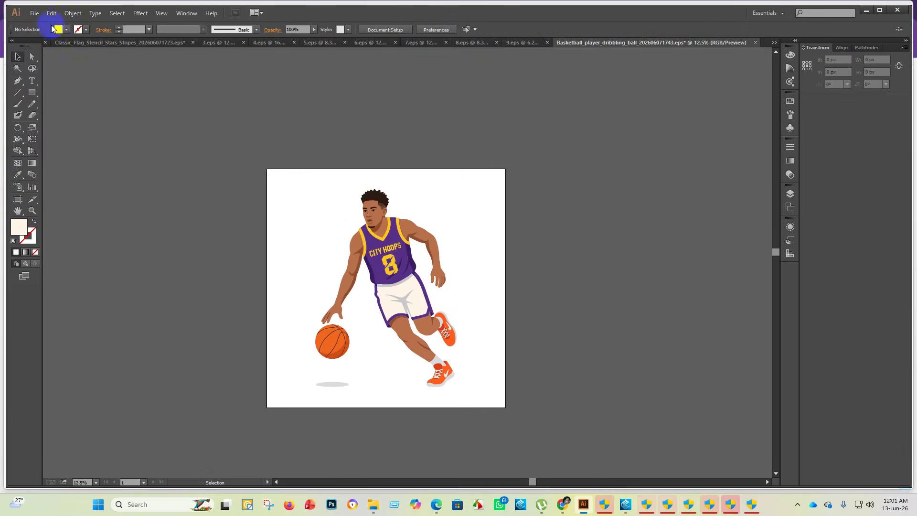
- Save the basketball player document as 10 in the eps 1 folder in Illustrator EPS format, using the Illustrator 10 EPS version
left_click(34, 13)
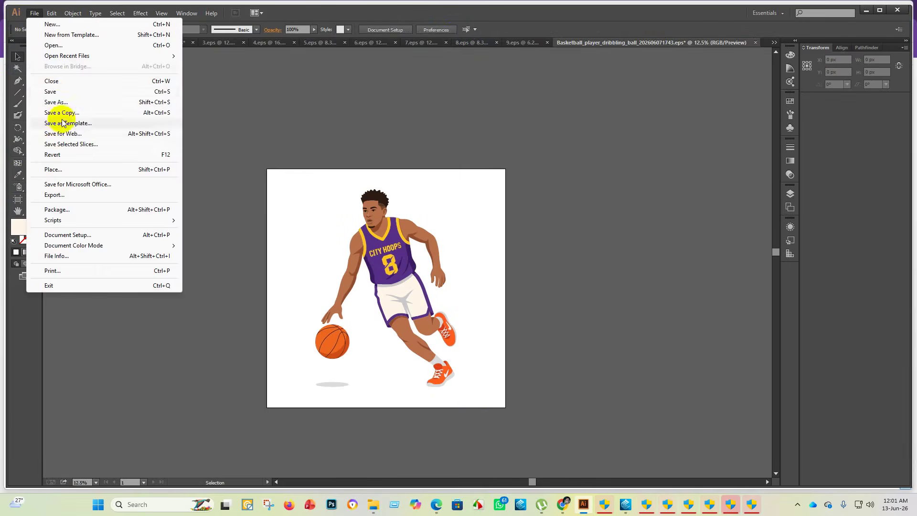
left_click(67, 98)
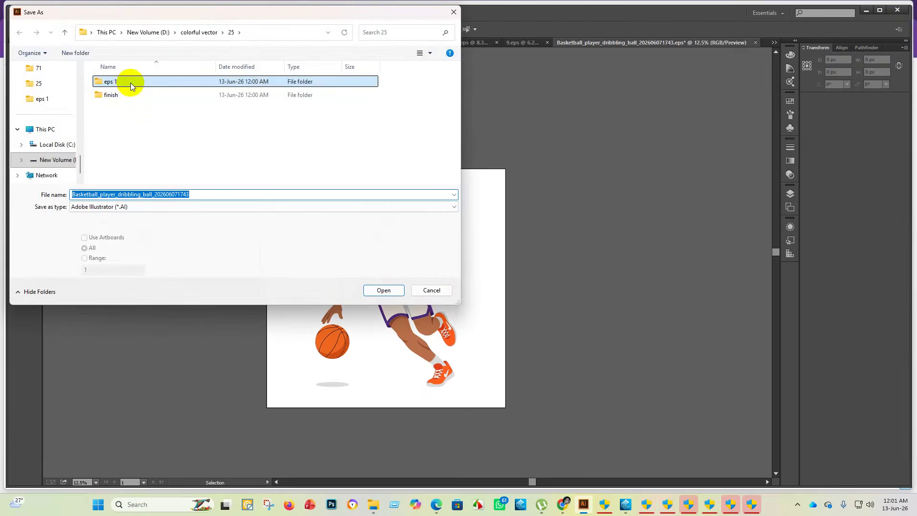
double_click(131, 82)
left_click(133, 212)
left_click(112, 228)
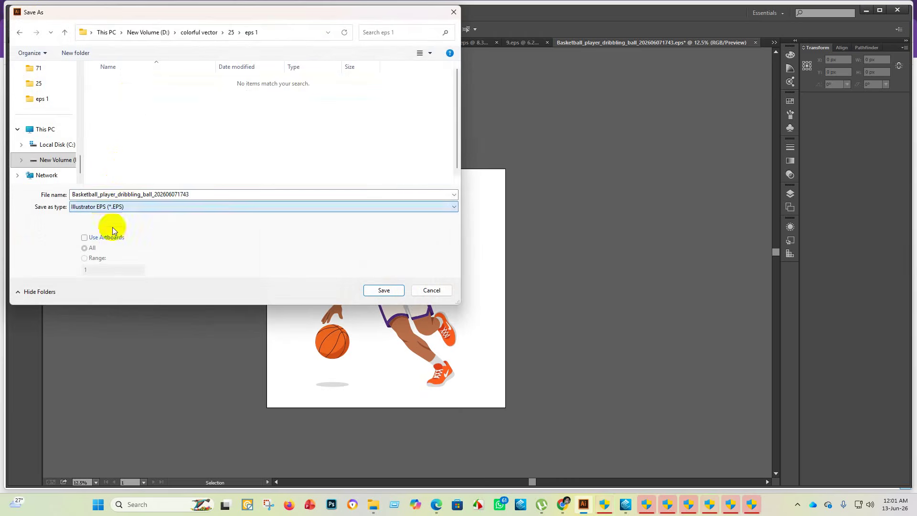
double_click(198, 194)
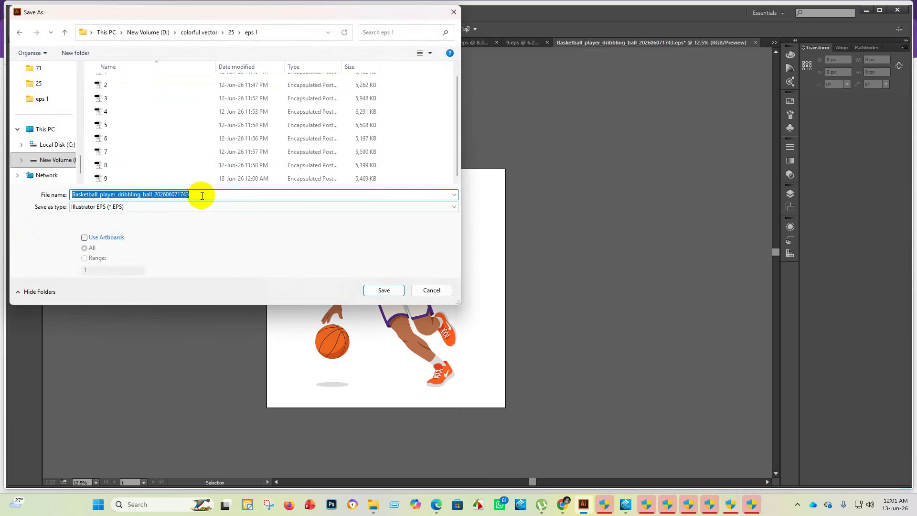
key("BackSpace")
type("10")
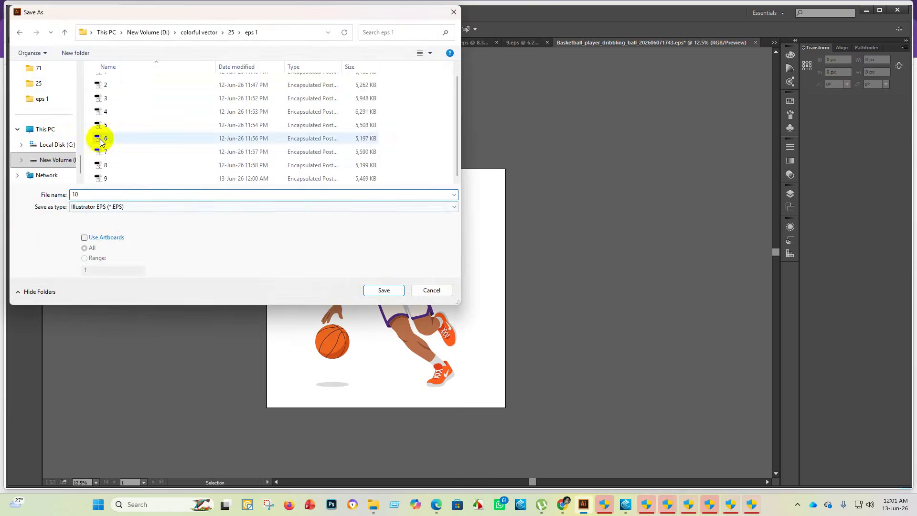
left_click(394, 294)
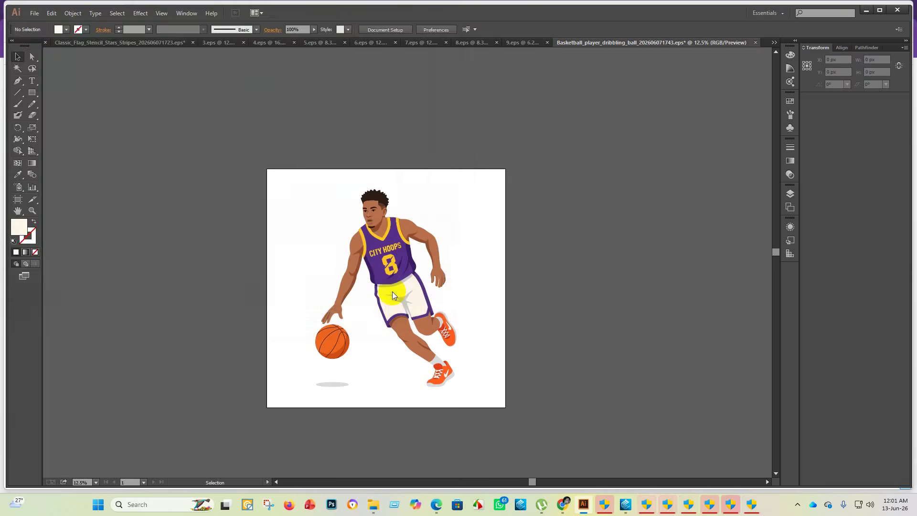
left_click(490, 114)
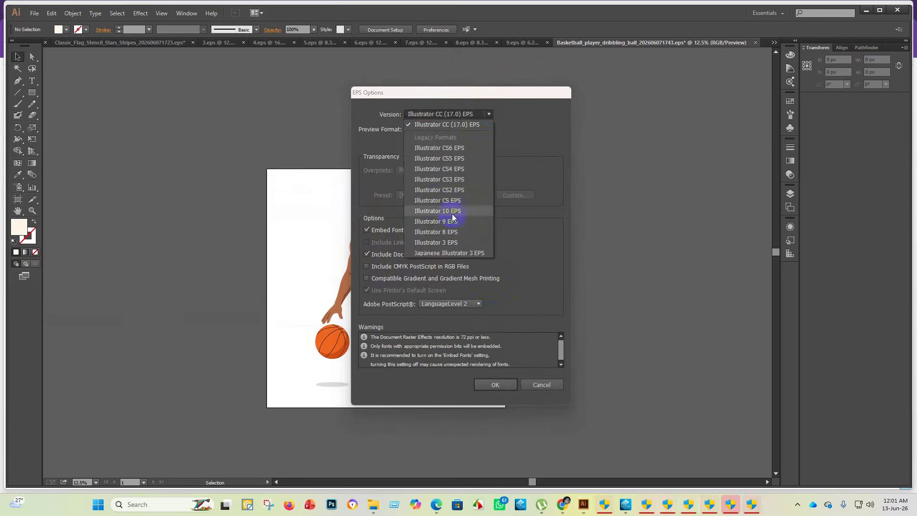
left_click(437, 210)
left_click(502, 383)
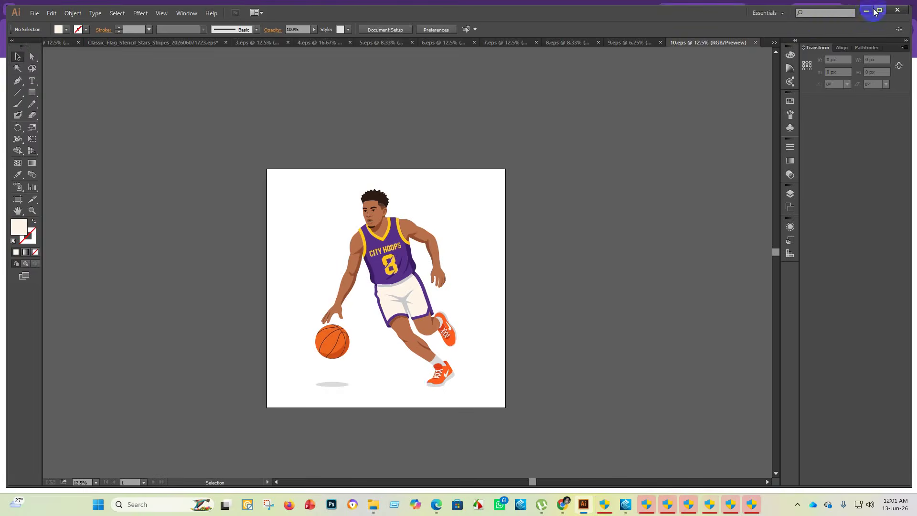
- Switch to Chrome, open the not-submitted images in the Shutterstock contributor portfolio and select every image on the page
left_click(874, 11)
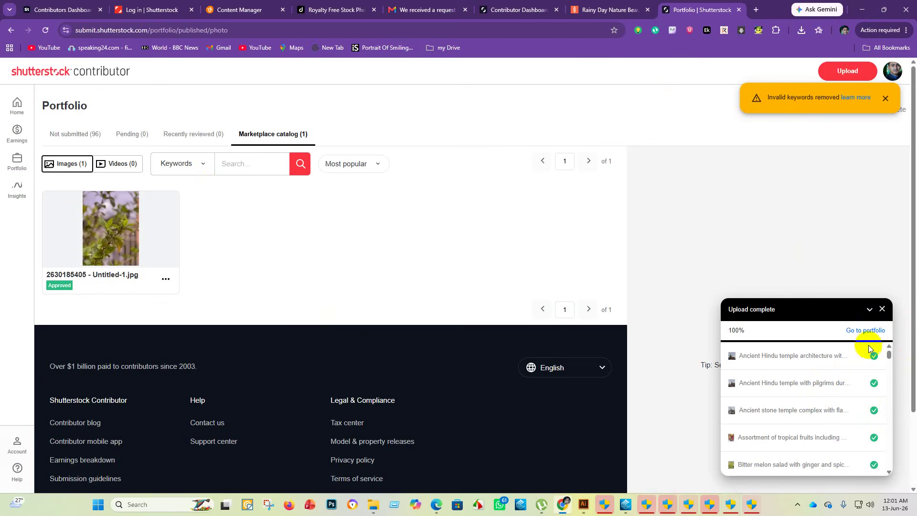
left_click(874, 331)
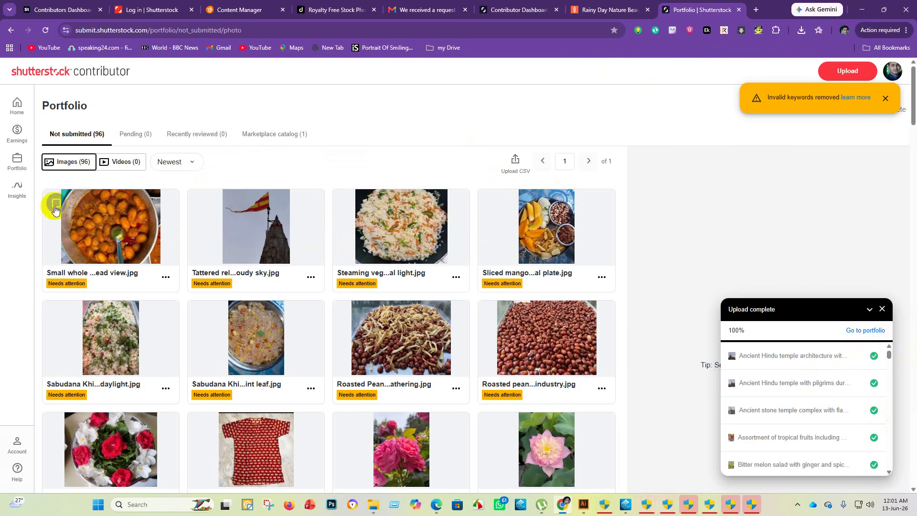
left_click(56, 205)
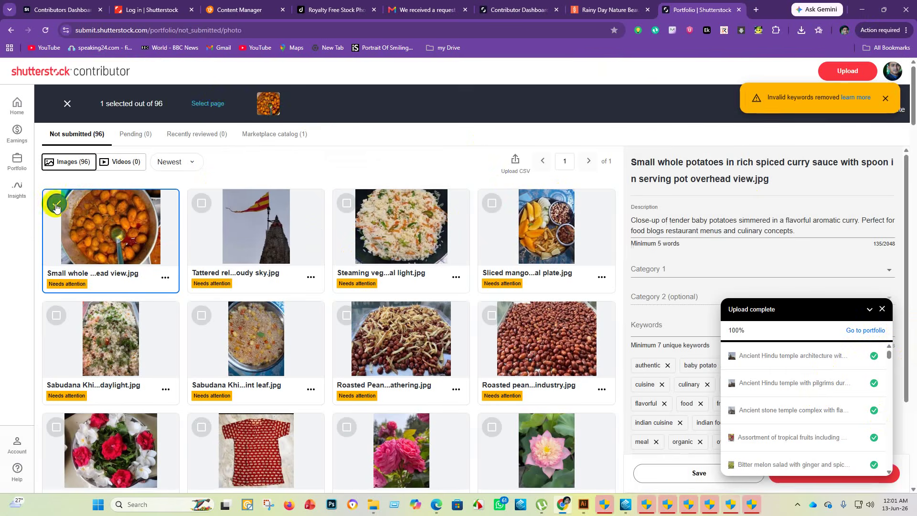
left_click(217, 103)
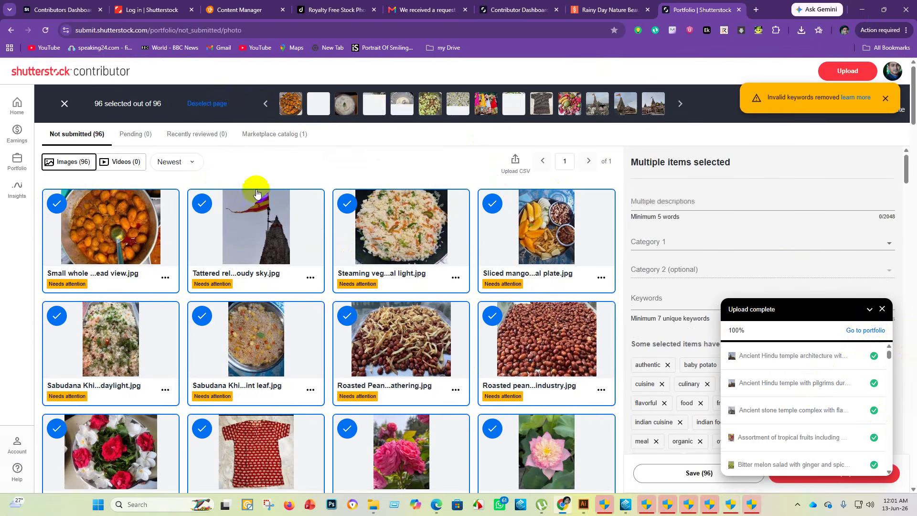
- Set Category 1 to Nature for all selected images and submit them for review
left_click(854, 481)
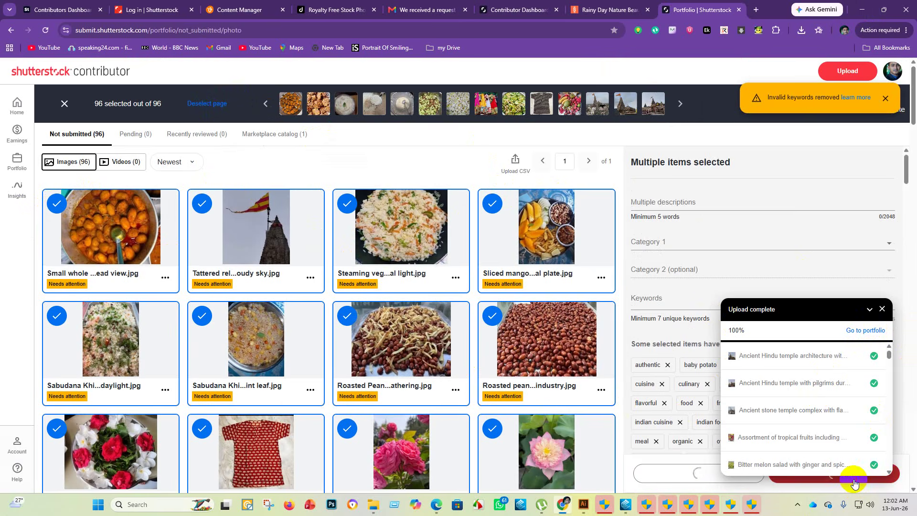
left_click(673, 245)
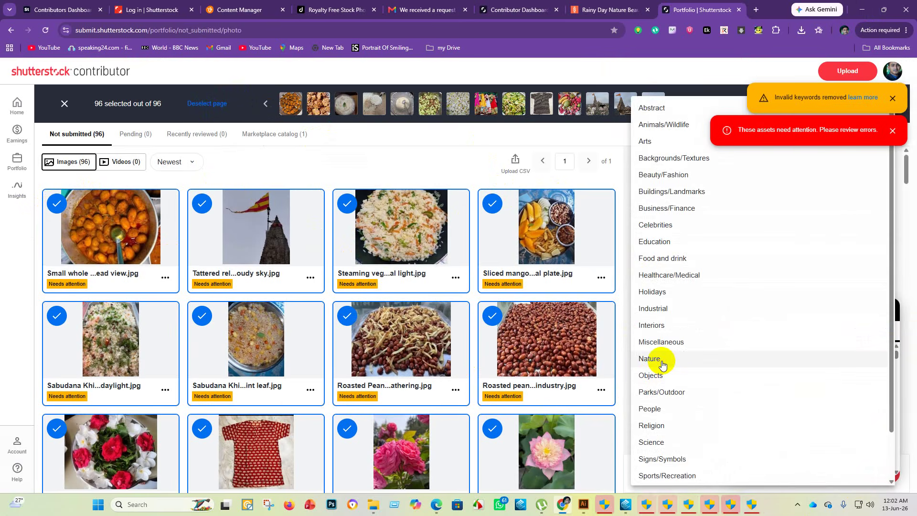
left_click(662, 363)
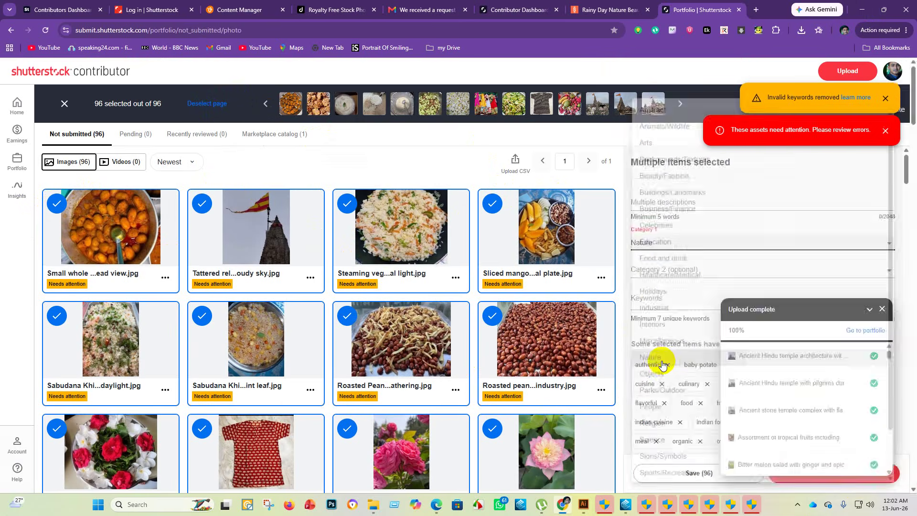
left_click(816, 484)
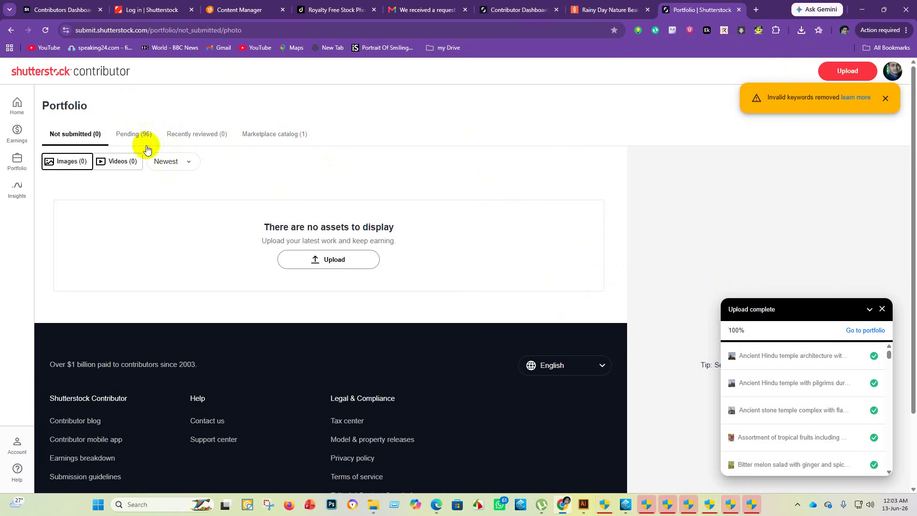
- Upload to Shutterstock the last 17 photos in the upscayl_jpg_upscayl-standard-4x_4x folder, from the cow-pattern textile fabric through the yellow cotton kurta
left_click(848, 71)
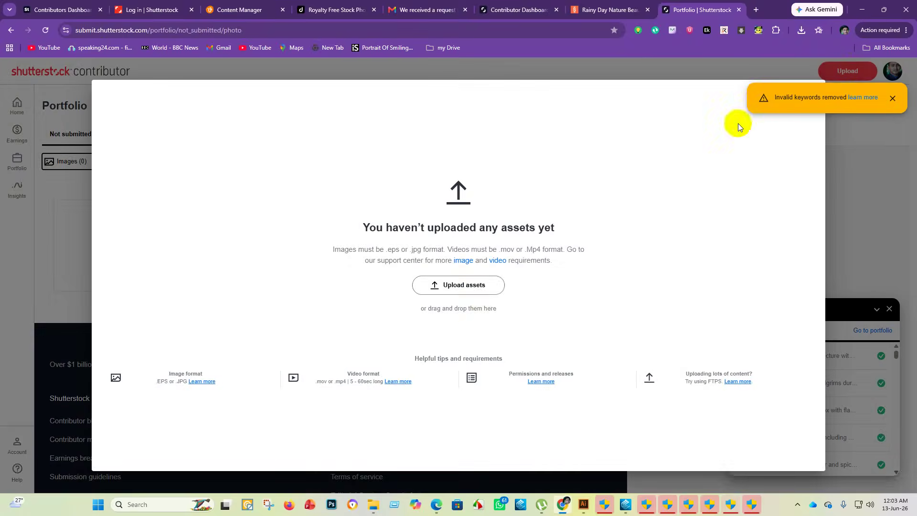
left_click(459, 286)
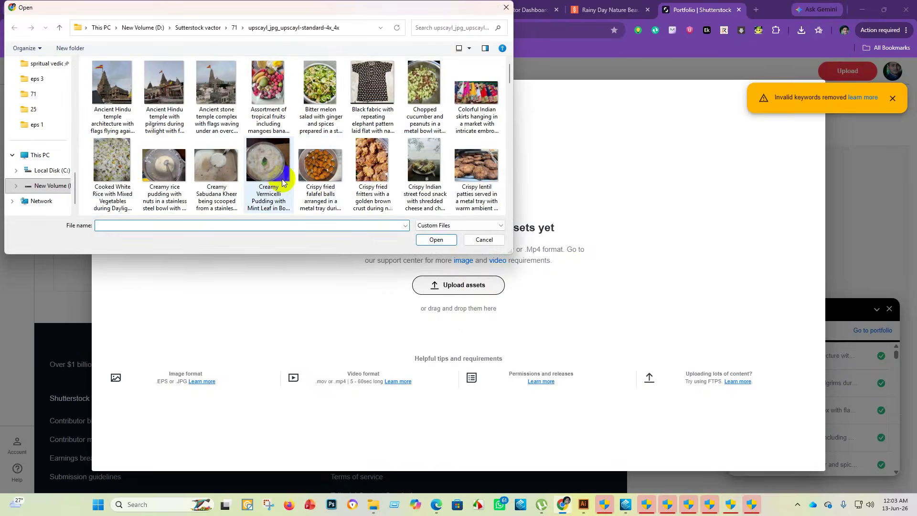
scroll(276, 165, "down", 15)
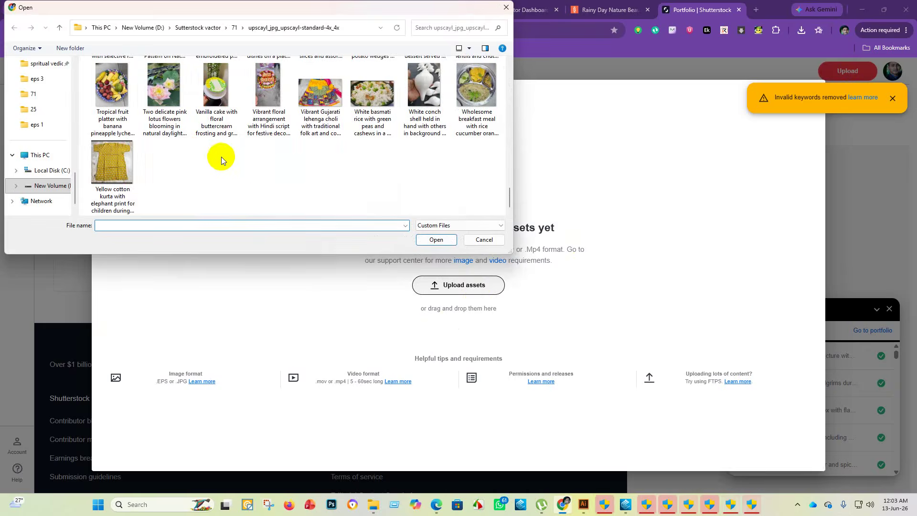
scroll(248, 174, "up", 1)
scroll(224, 162, "down", 1)
scroll(201, 163, "up", 1)
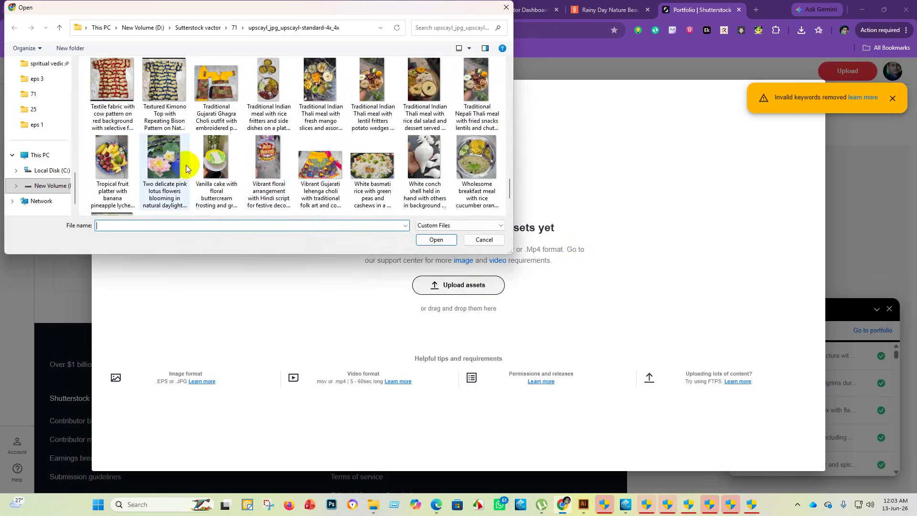
scroll(183, 165, "up", 1)
left_click_drag(89, 98, 420, 198)
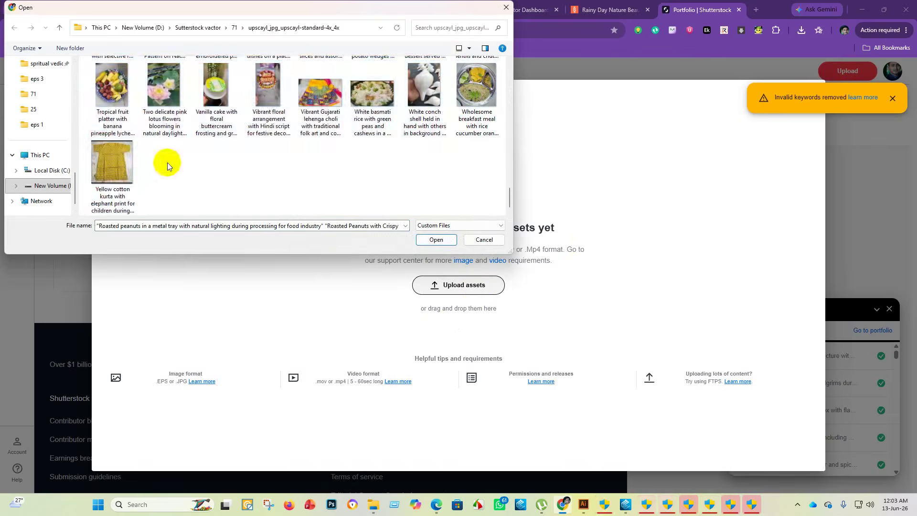
scroll(167, 163, "up", 1)
left_click(115, 100)
left_click_drag(114, 100, 492, 246)
left_click(437, 239)
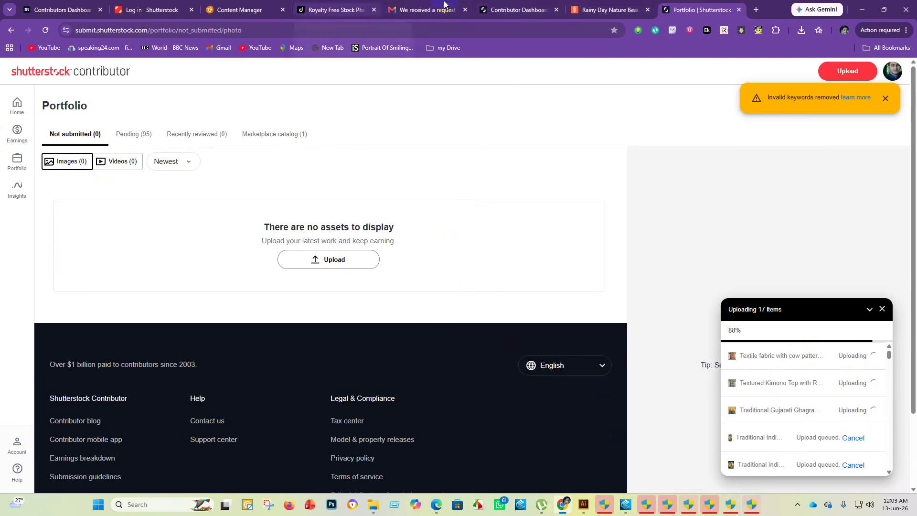
- On the Vecteezy contributor site, upload all the photos from the upscayl_jpg_upscayl-standard-4x_4x folder
mouse_move(537, 25)
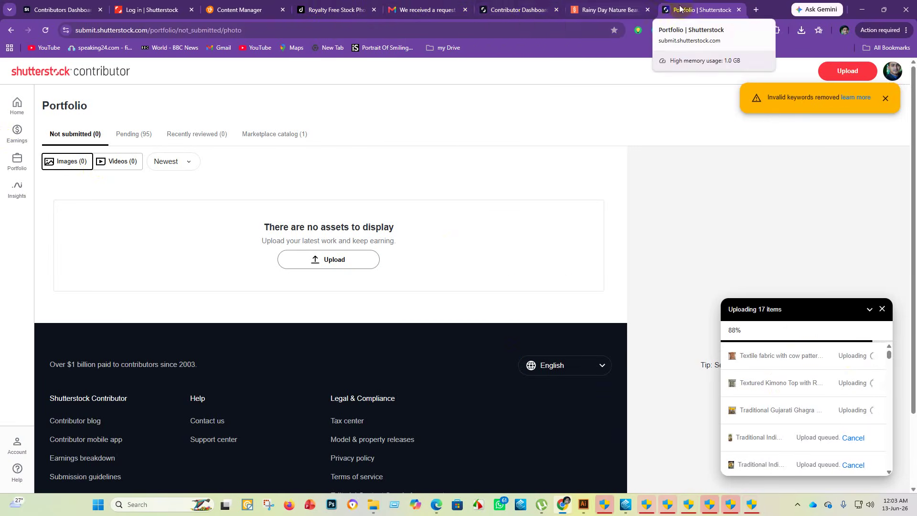
left_click(245, 12)
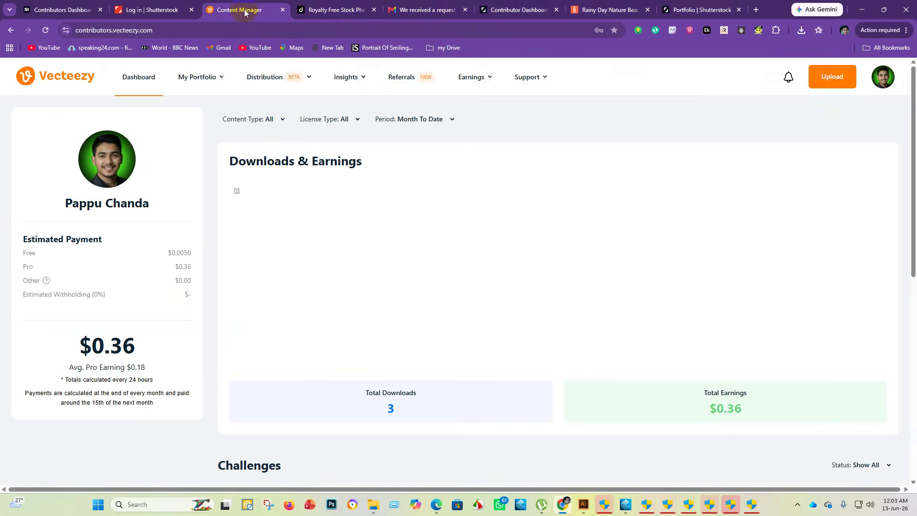
left_click(837, 76)
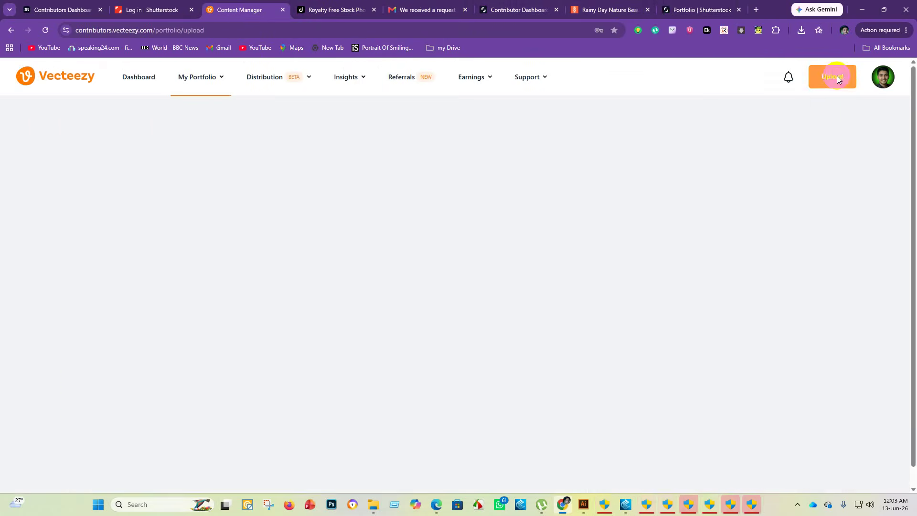
left_click(454, 352)
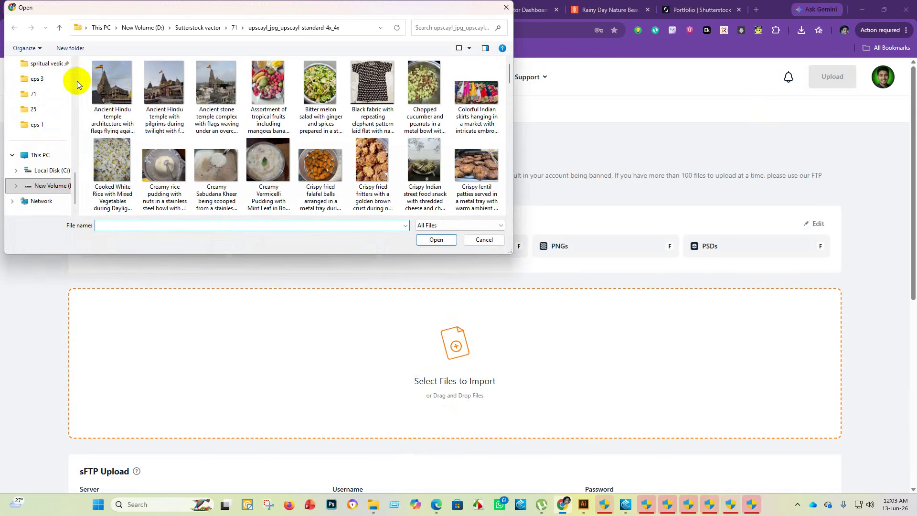
left_click_drag(88, 68, 486, 278)
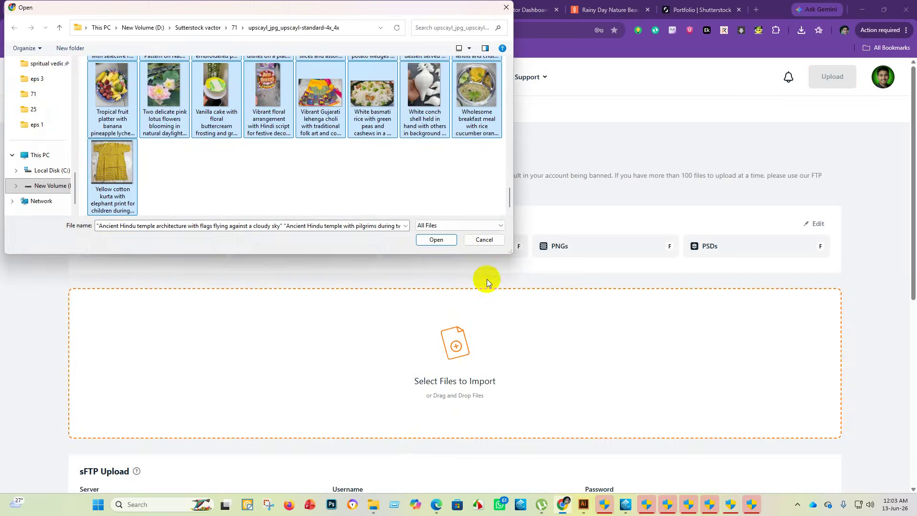
left_click(436, 240)
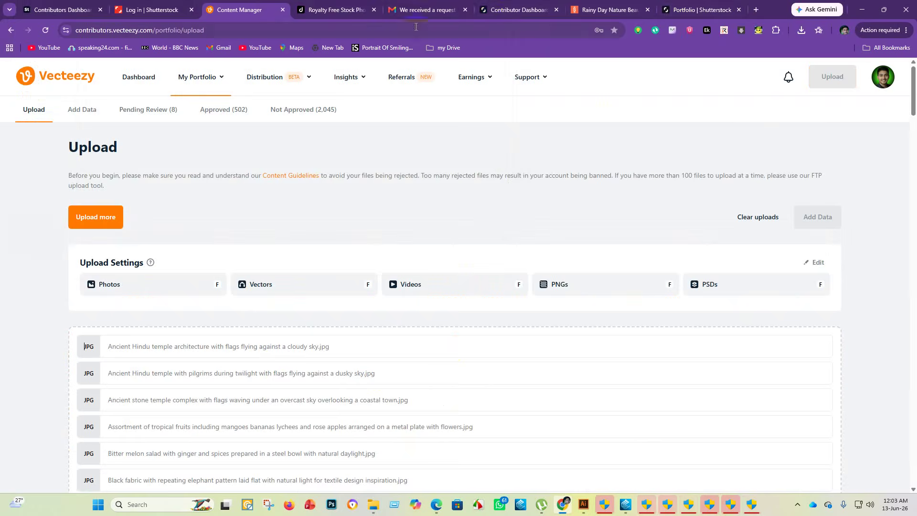
- Switch to the Dreamstime account and open its file upload page
left_click(310, 11)
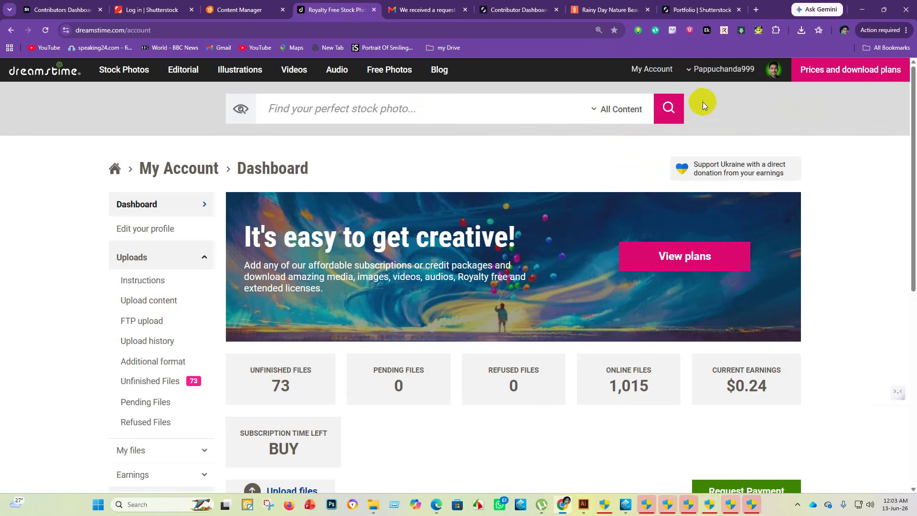
left_click(666, 109)
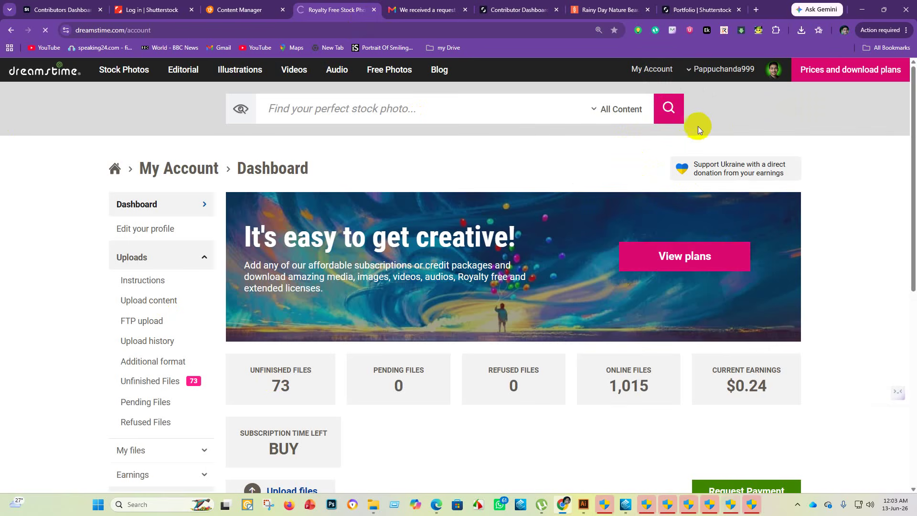
left_click(655, 75)
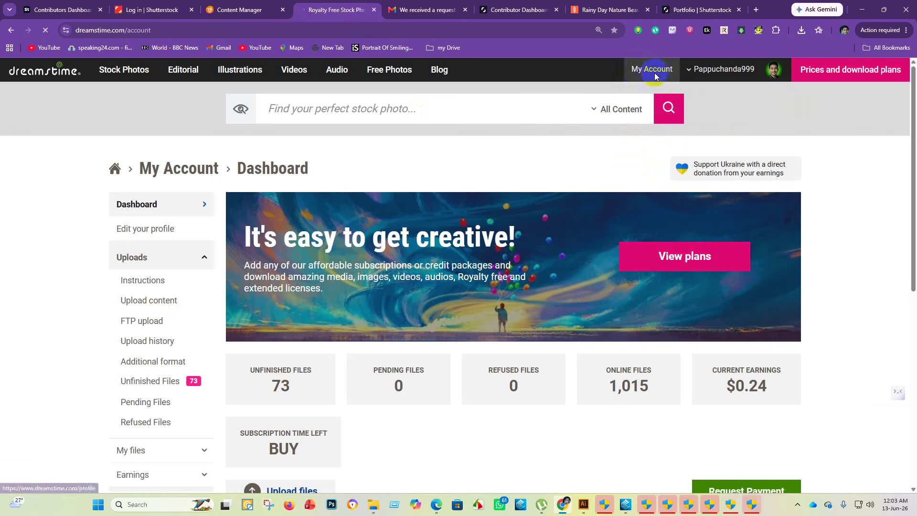
scroll(554, 414, "down", 3)
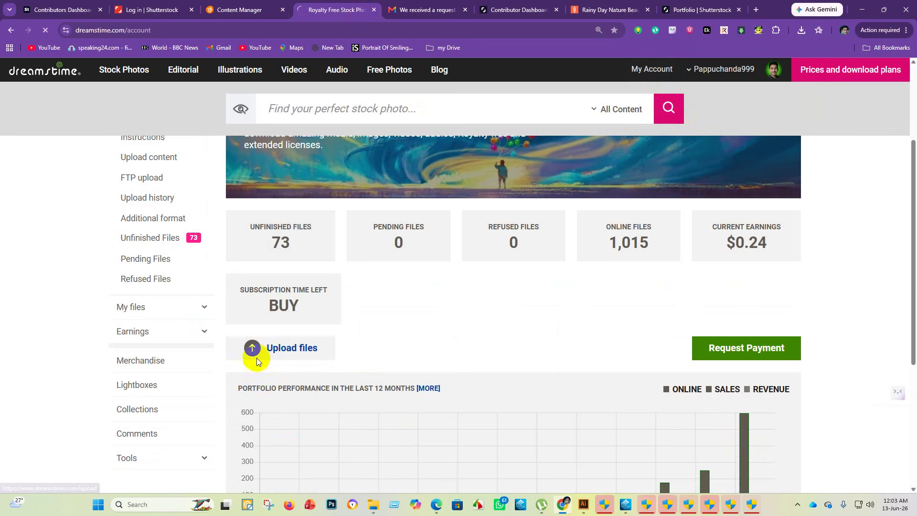
left_click(275, 351)
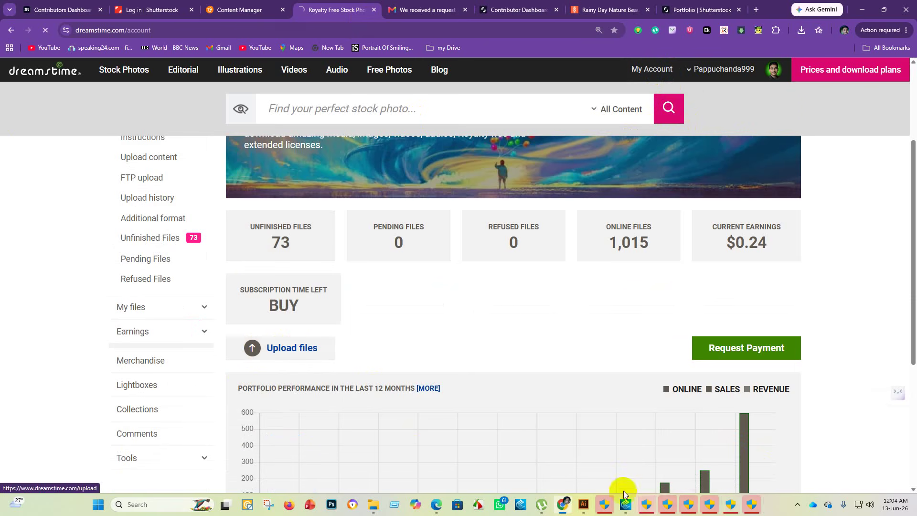
- Close all the pending Illustrator.exe permission request windows
mouse_move(646, 506)
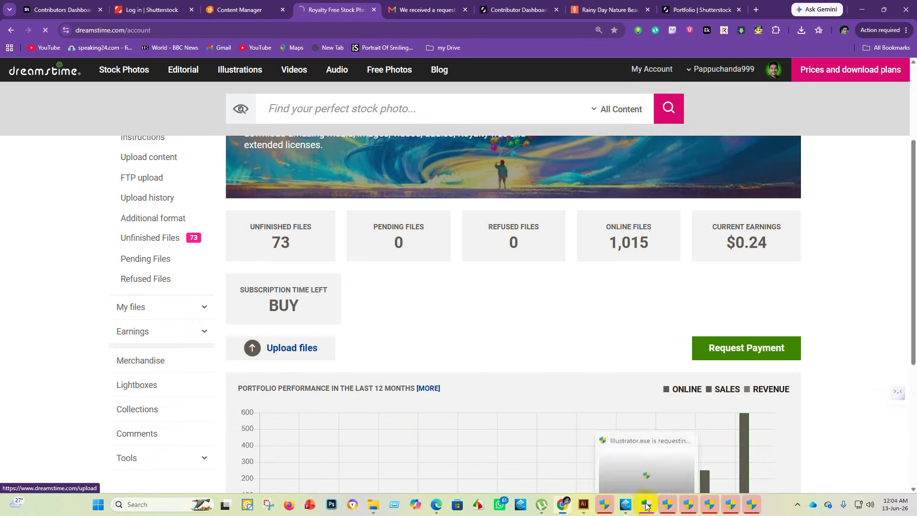
left_click(688, 423)
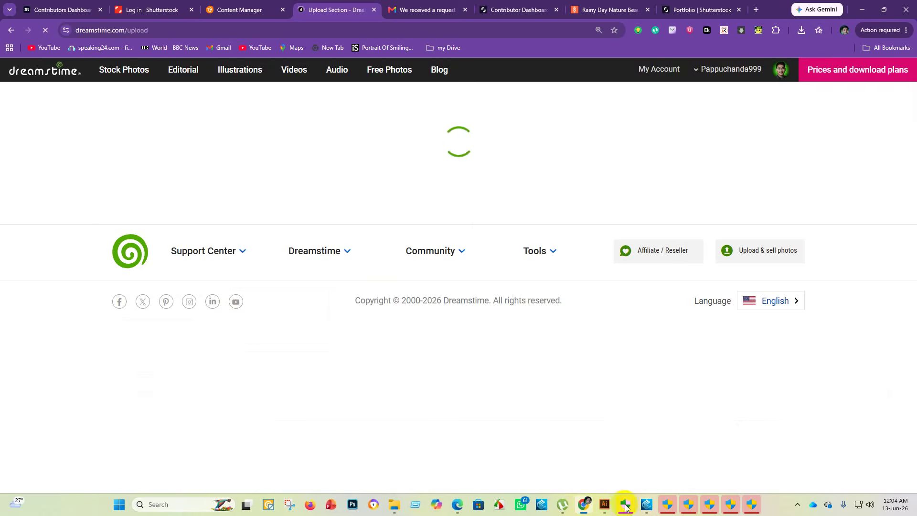
mouse_move(623, 505)
left_click(667, 421)
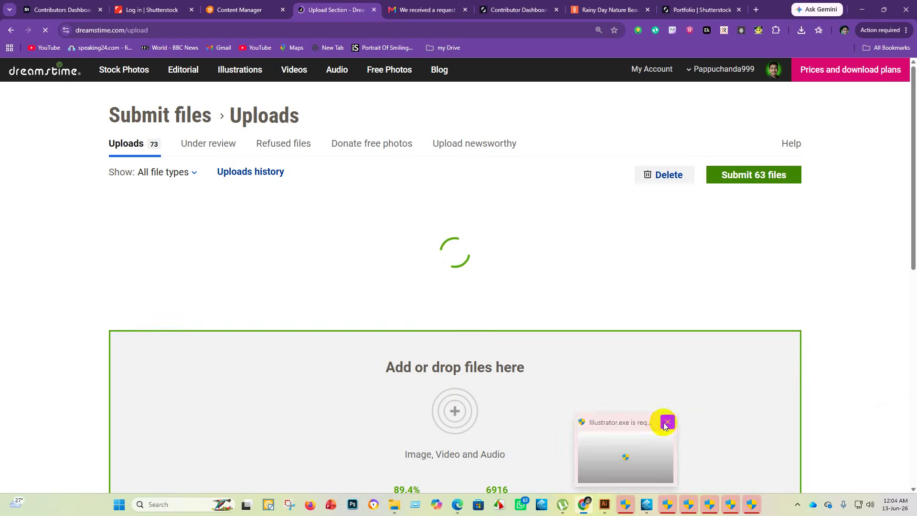
left_click(667, 422)
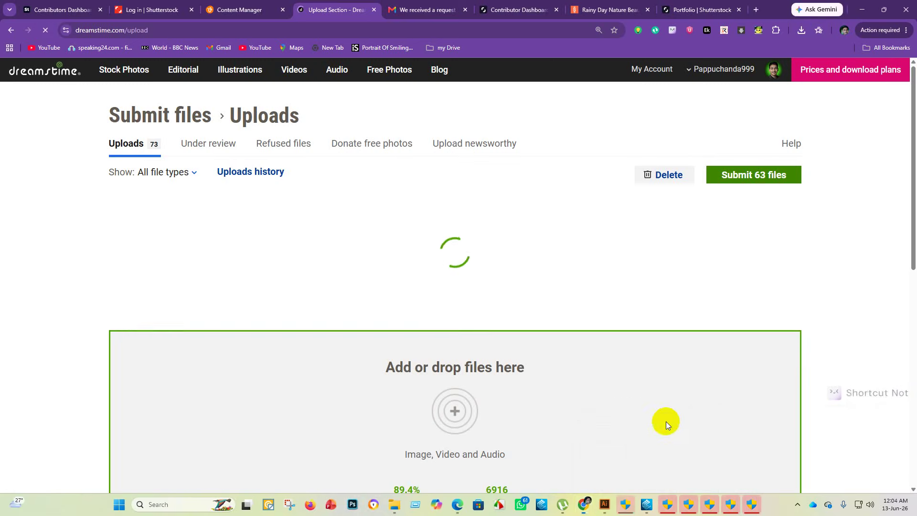
mouse_move(667, 503)
left_click(709, 421)
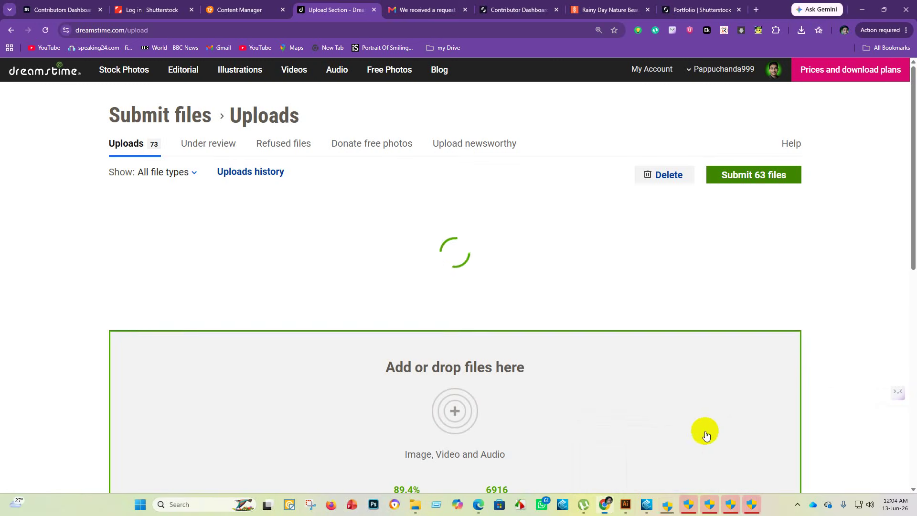
left_click(728, 423)
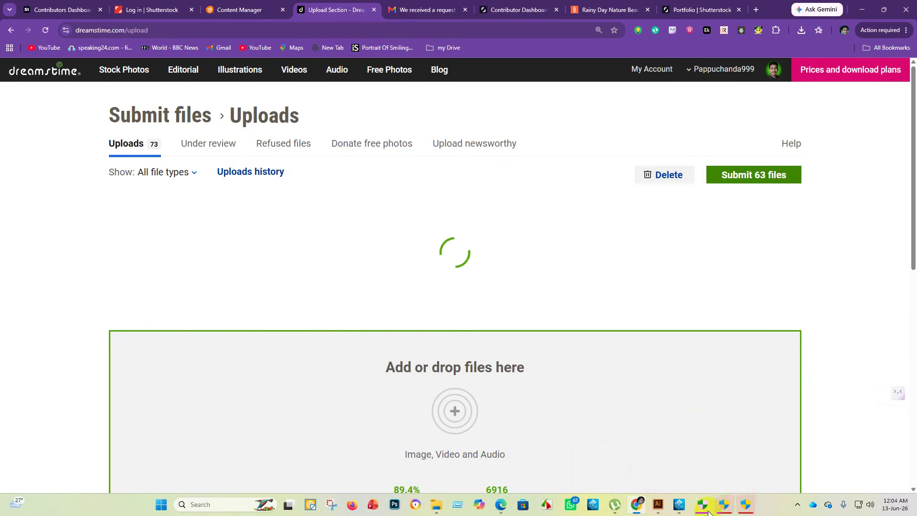
left_click(742, 421)
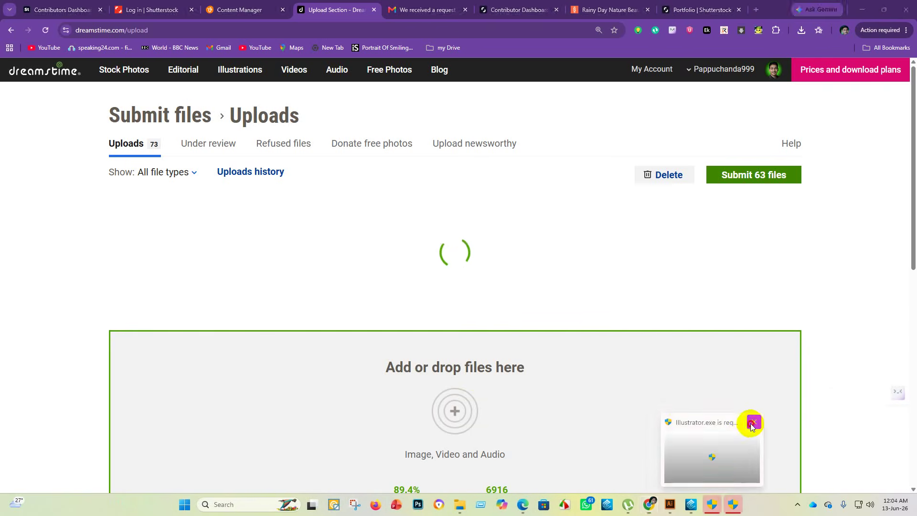
left_click(754, 422)
mouse_move(724, 500)
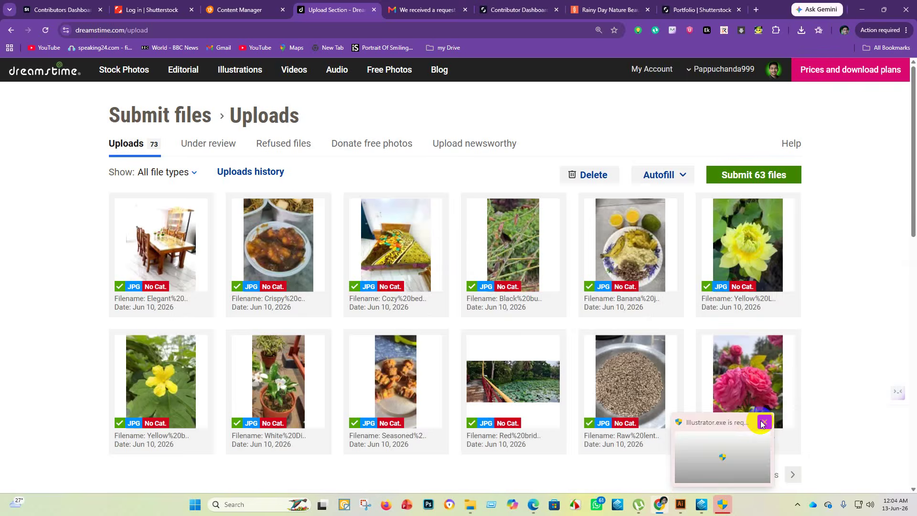
left_click(765, 421)
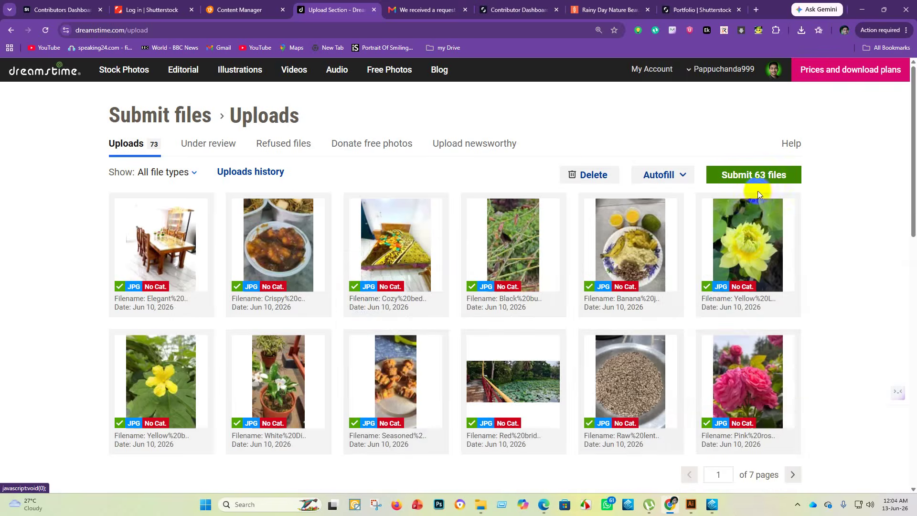
- Submit the completed files waiting in the Dreamstime uploads and confirm the submission
left_click(760, 178)
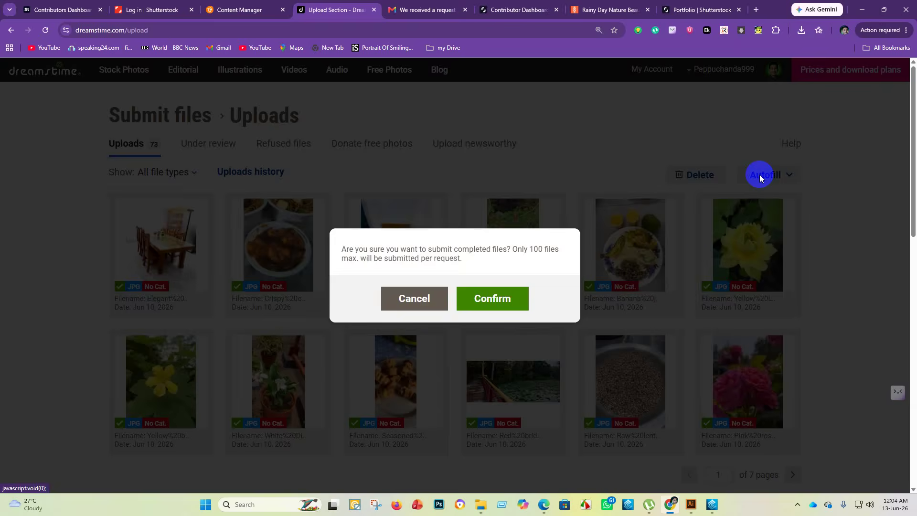
left_click(496, 299)
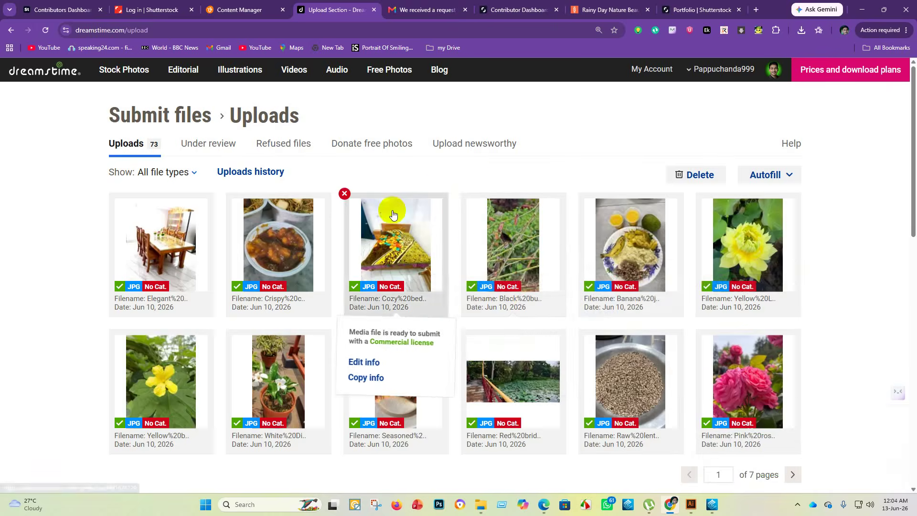
scroll(440, 287, "down", 5)
scroll(482, 305, "up", 5)
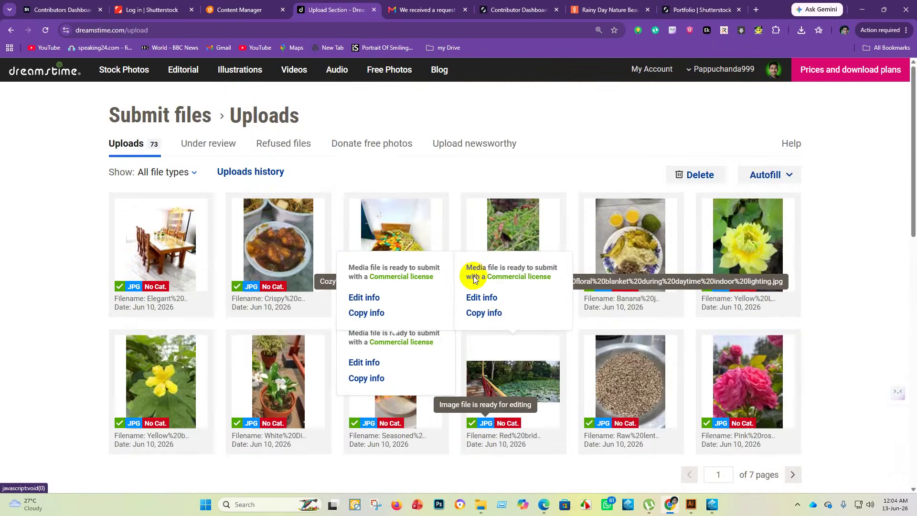
- Upload all the photos from the upscayl_jpg_upscayl-standard-4x_4x folder to Dreamstime
scroll(487, 304, "down", 5)
left_click(456, 297)
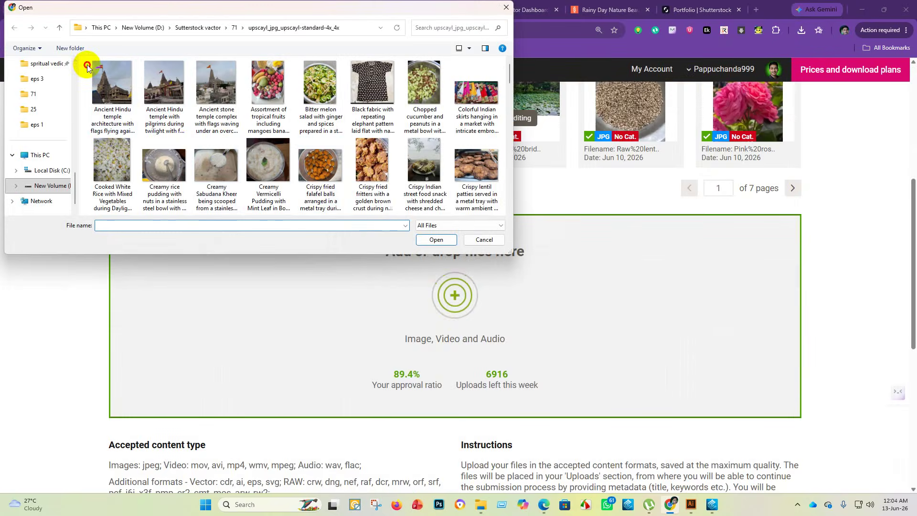
left_click_drag(87, 67, 534, 290)
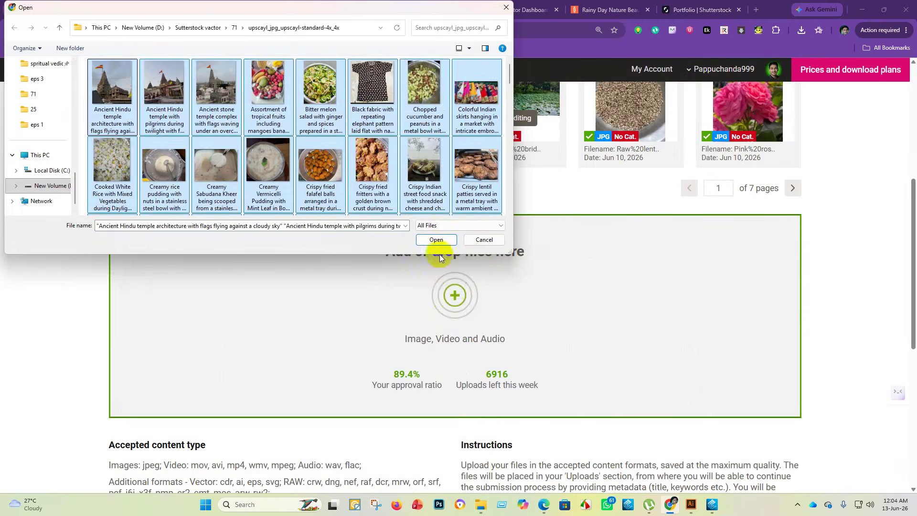
left_click(436, 240)
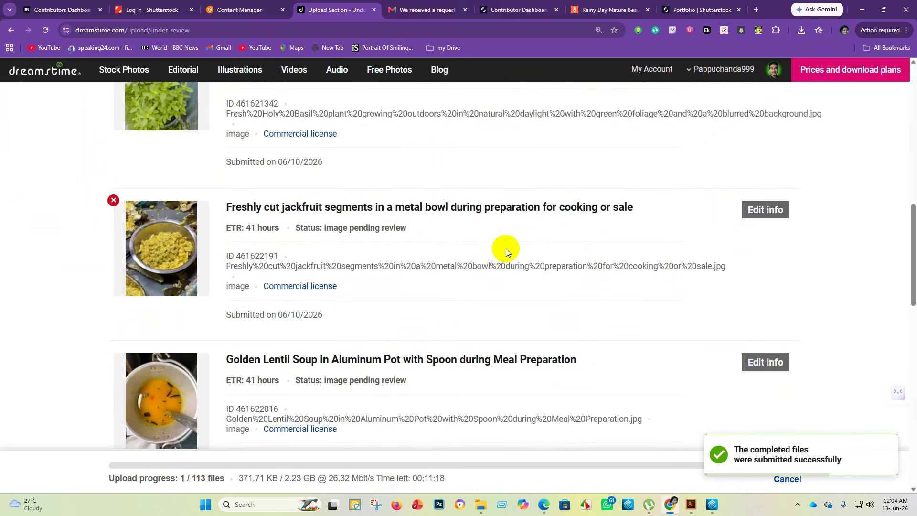
scroll(497, 251, "down", 7)
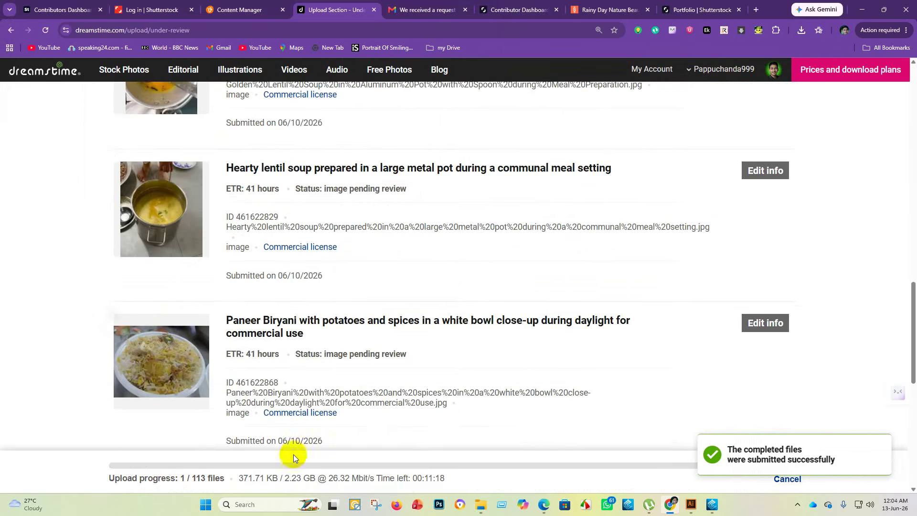
scroll(577, 70, "up", 7)
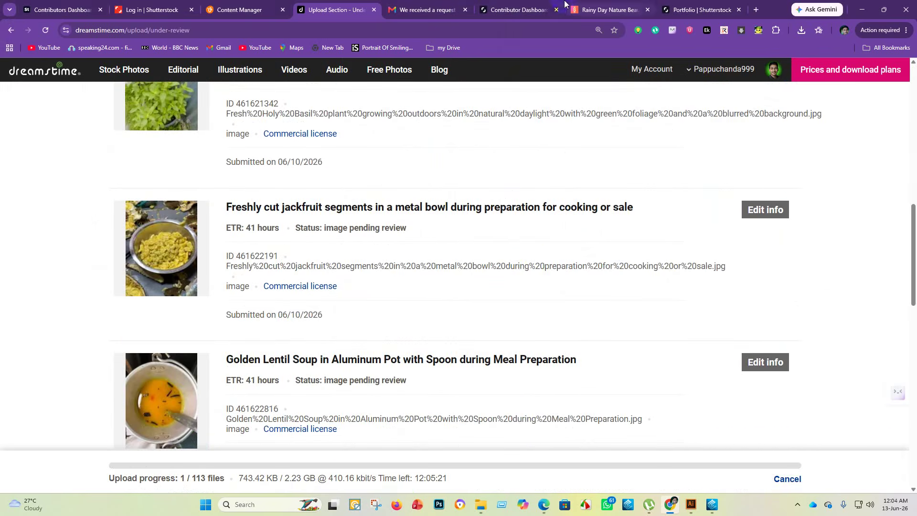
- On Vecteezy, go to adding data for the uploaded files, select all six photos and set their license to Pro
left_click(240, 11)
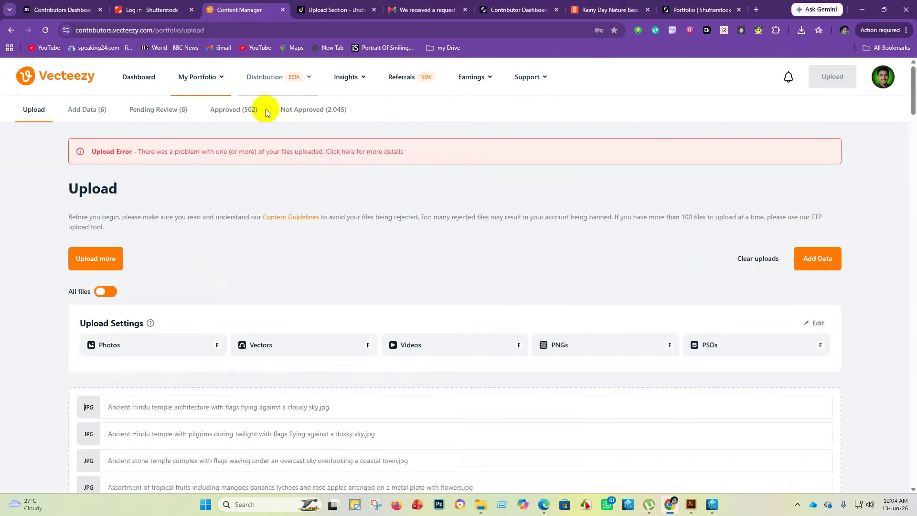
left_click(820, 259)
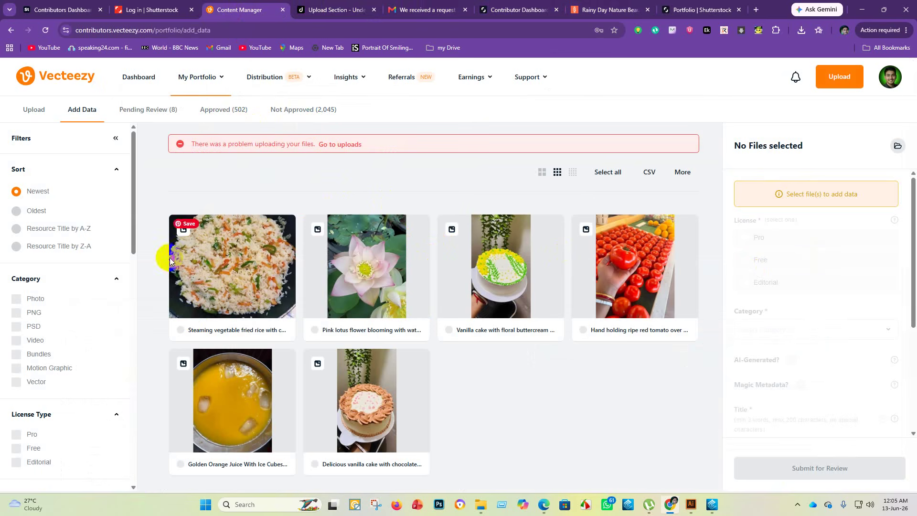
left_click(230, 292)
left_click(601, 172)
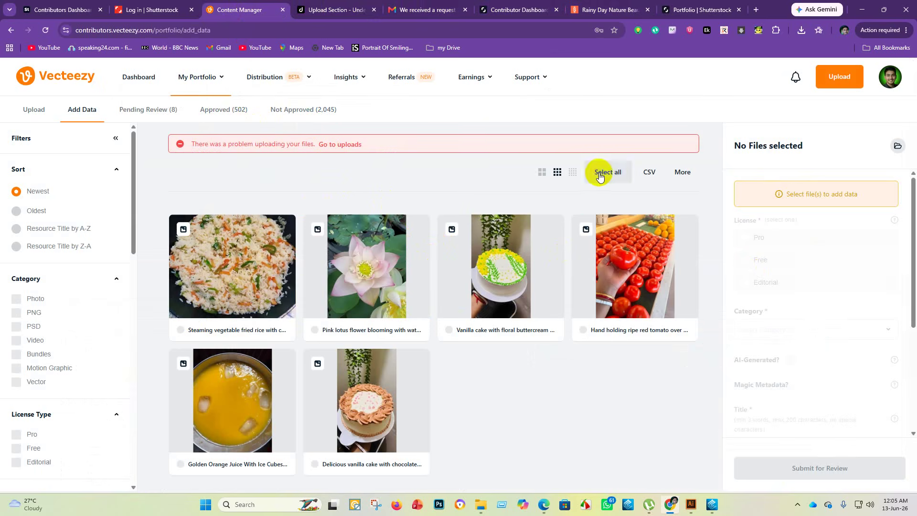
left_click(603, 172)
left_click(754, 239)
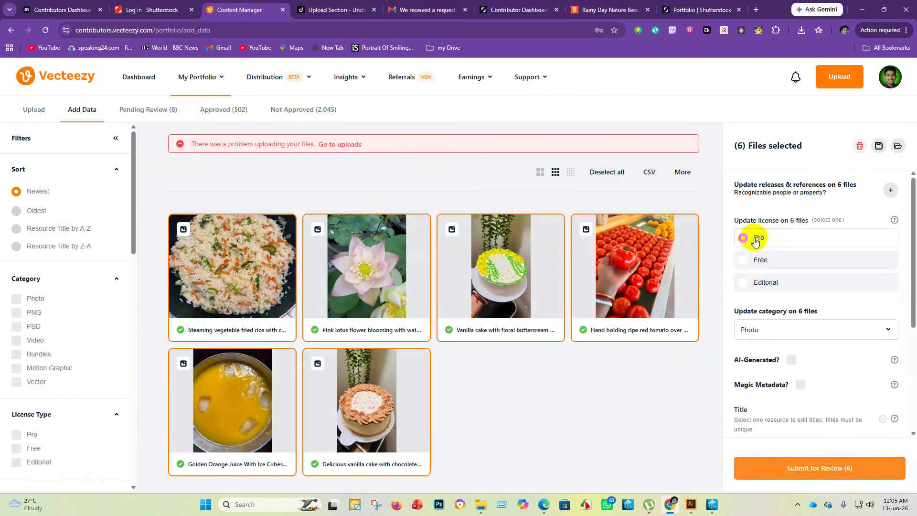
- Submit the six selected Vecteezy photos for review, accepting the guidelines statement, and dismiss the confirmation
left_click(807, 468)
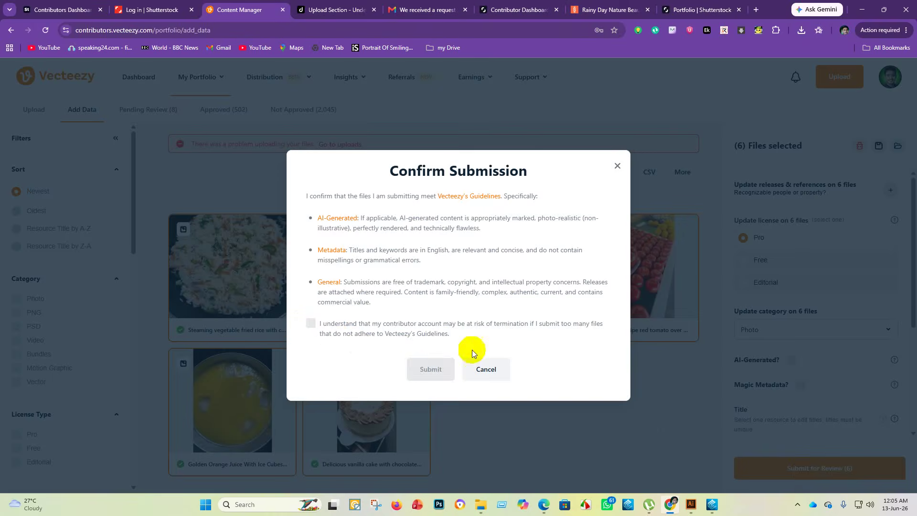
left_click(314, 325)
left_click(430, 369)
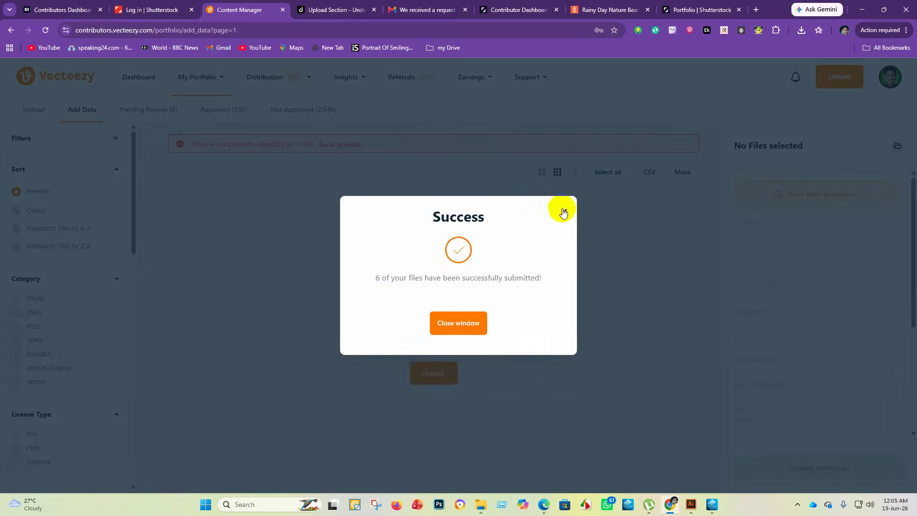
left_click(563, 211)
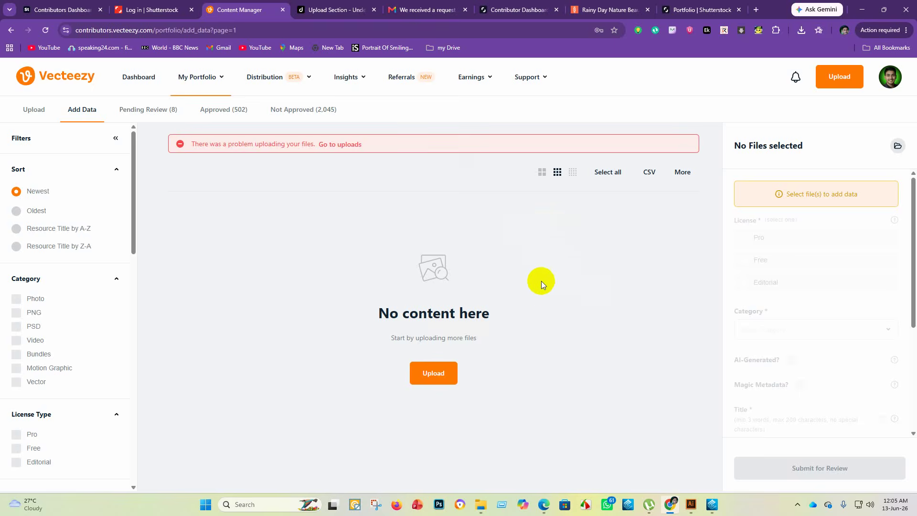
- Switch to the Shutterstock portfolio and check the details of the upload errors
left_click(694, 4)
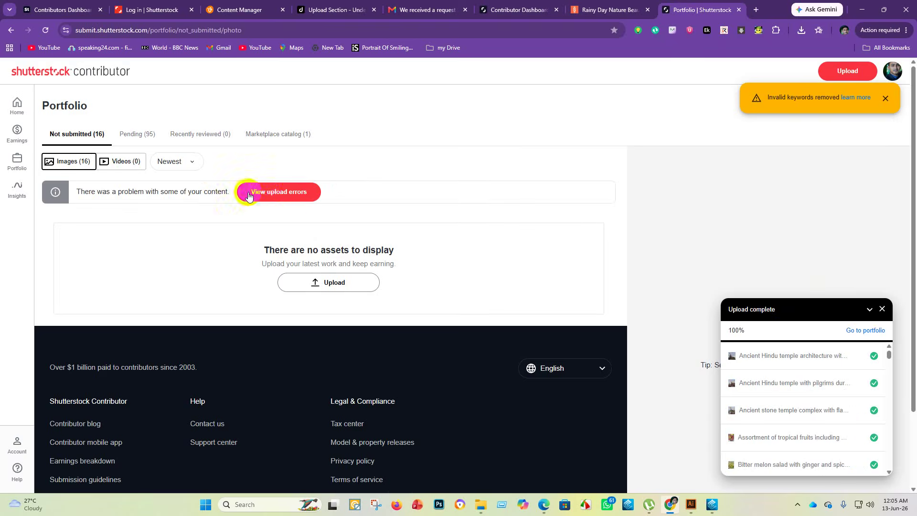
left_click(267, 194)
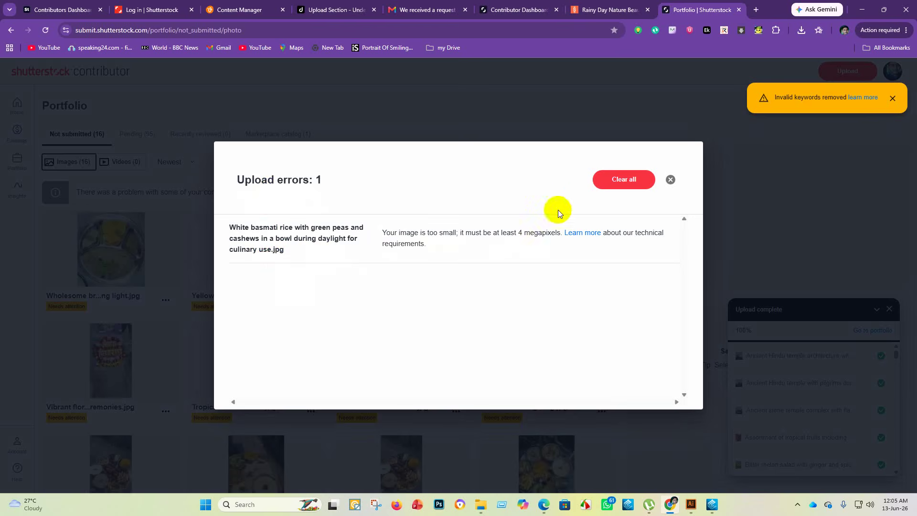
left_click(670, 179)
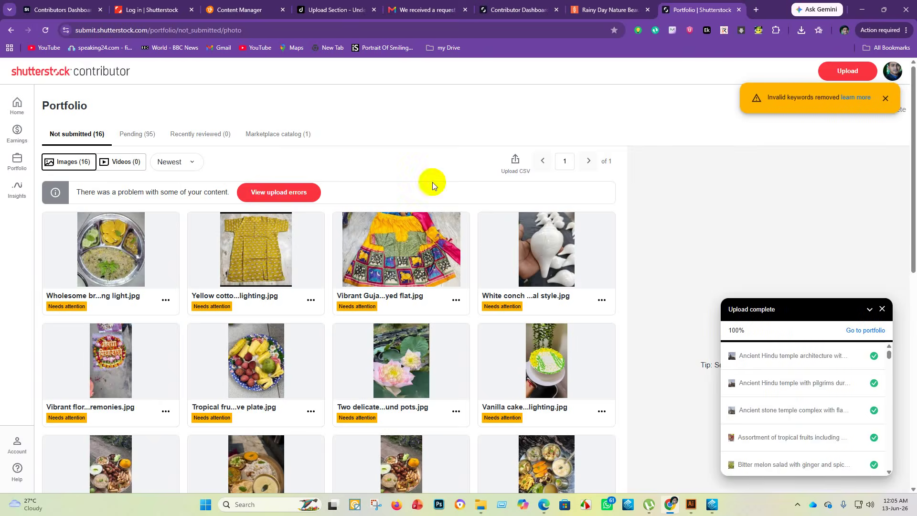
- Select all the unsubmitted Shutterstock images and set Category 1 to Nature and Category 2 to Arts
left_click(57, 229)
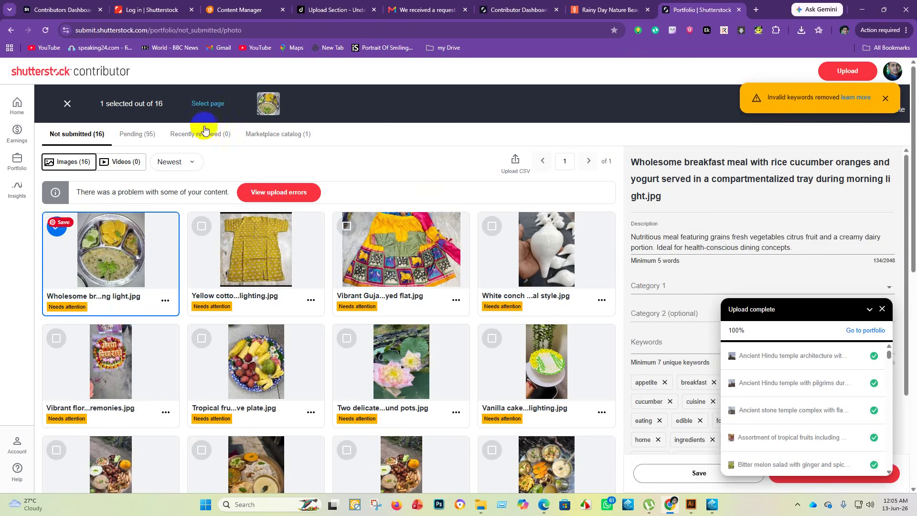
left_click(208, 103)
scroll(387, 322, "down", 10)
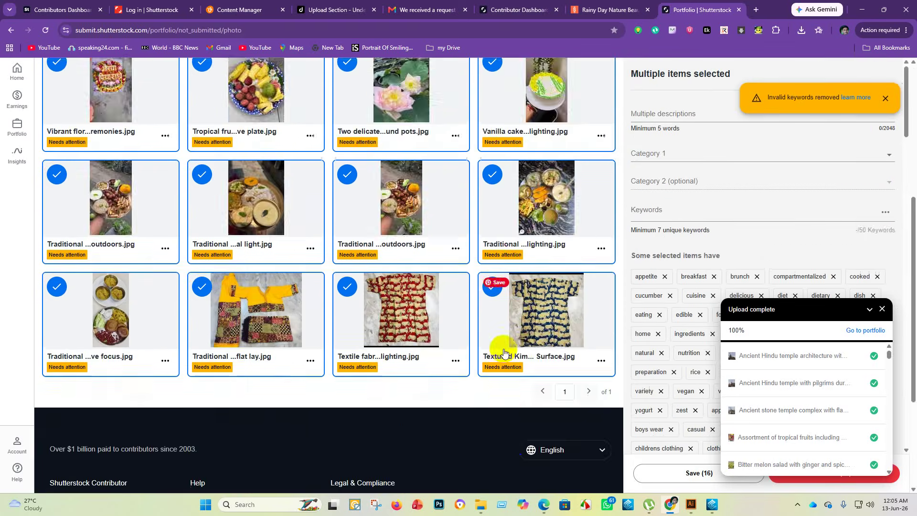
scroll(505, 333, "up", 6)
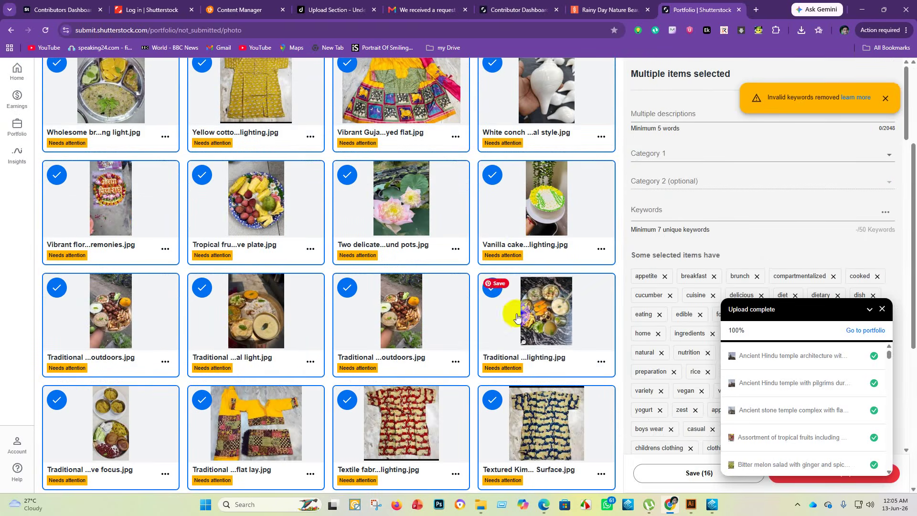
left_click(680, 156)
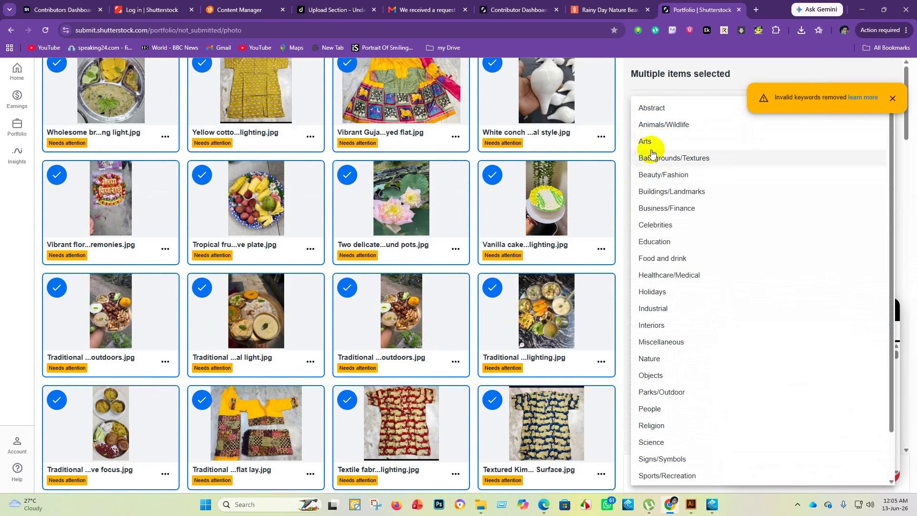
left_click(660, 359)
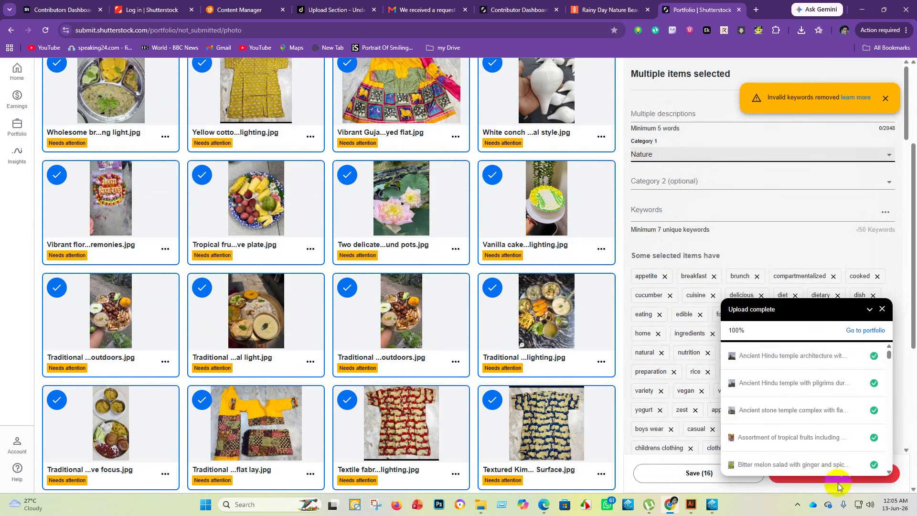
left_click(658, 183)
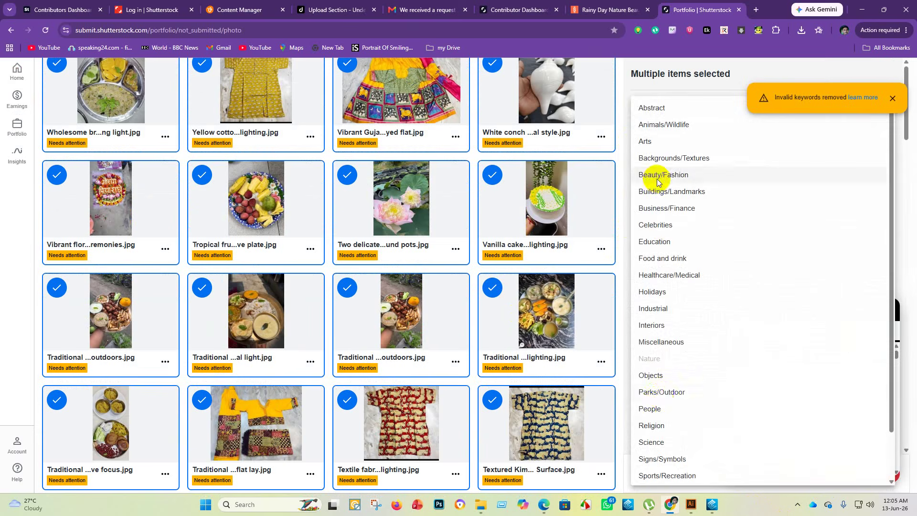
left_click(659, 145)
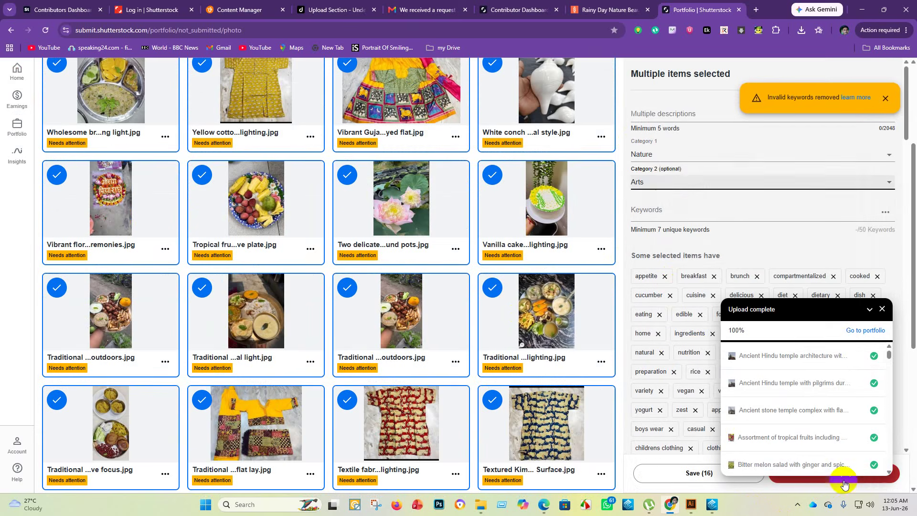
- Submit the 16 selected Shutterstock images and dismiss the notifications and the upload summary
left_click(699, 473)
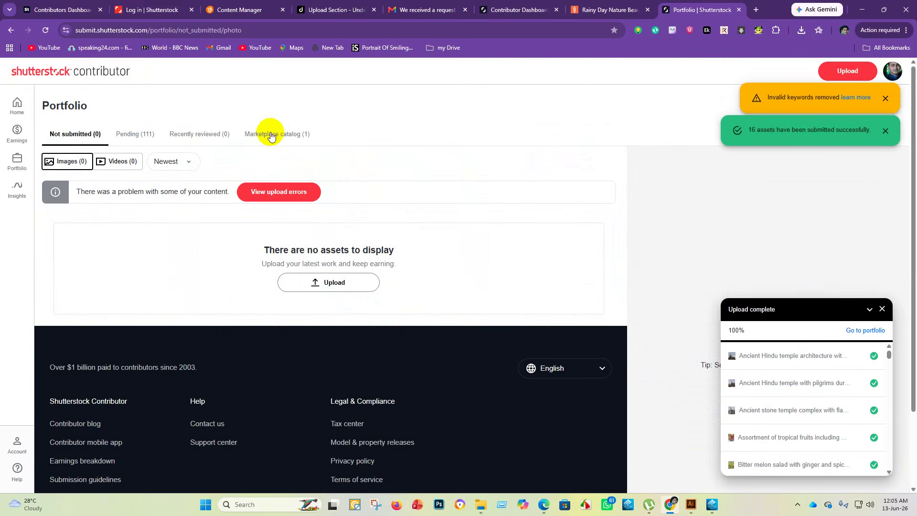
left_click(886, 97)
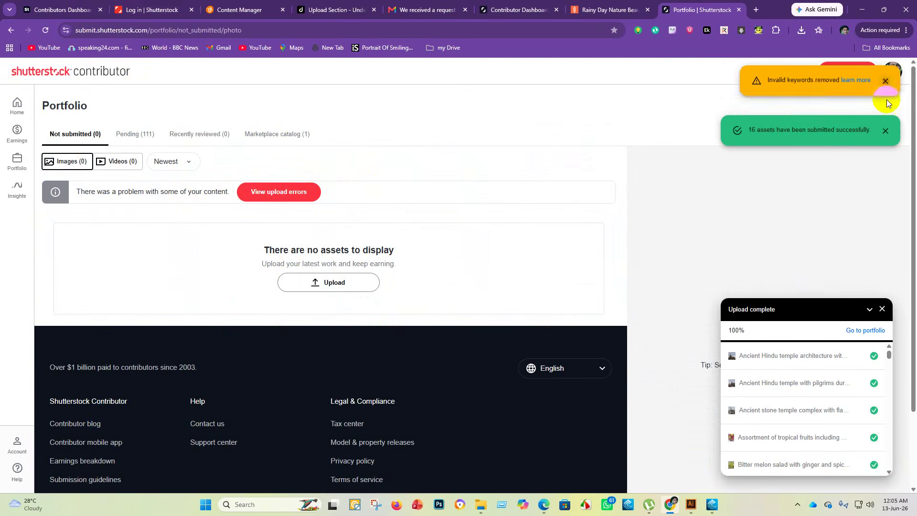
left_click(887, 99)
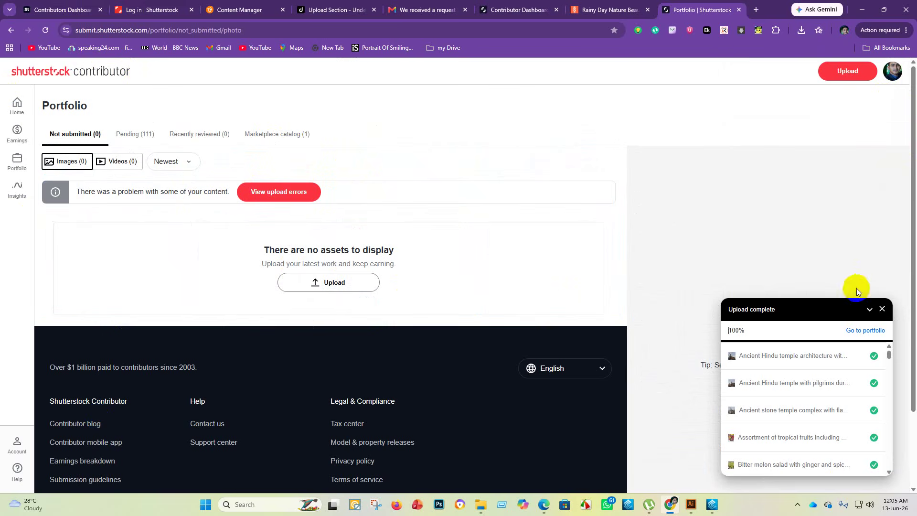
left_click(887, 311)
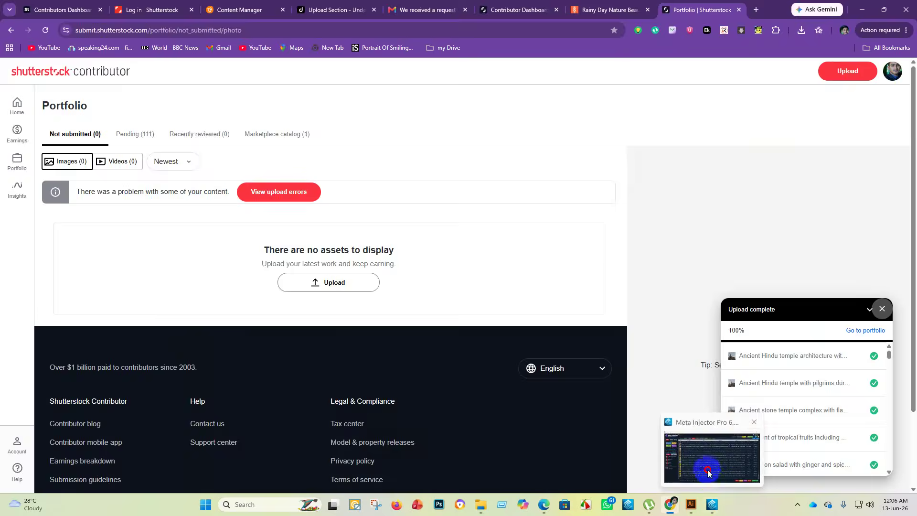
- Switch to Meta Injector Pro, clear the processed photo list and load the vector files 1.eps to 10.eps
left_click(703, 469)
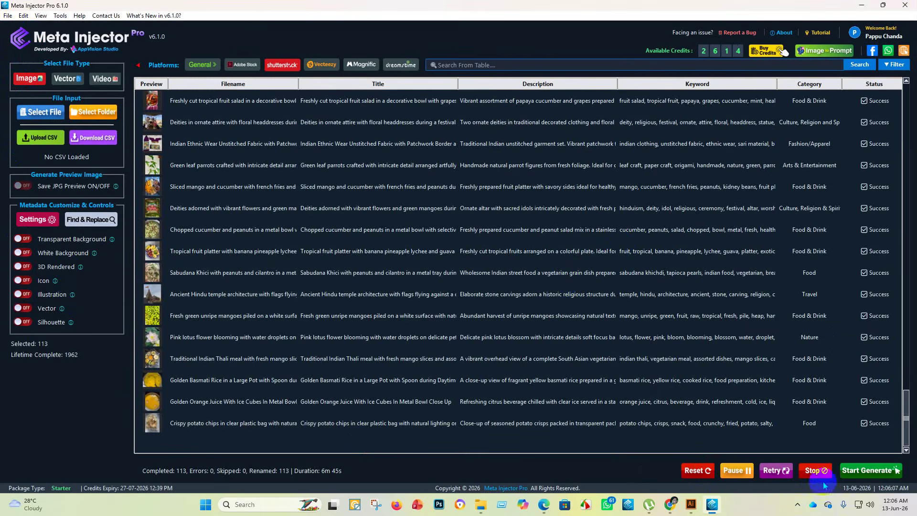
left_click(705, 477)
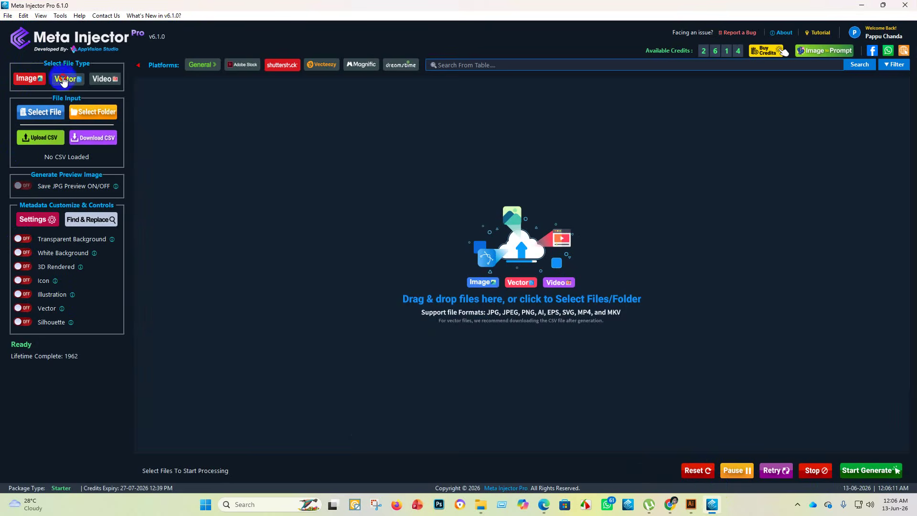
left_click(42, 115)
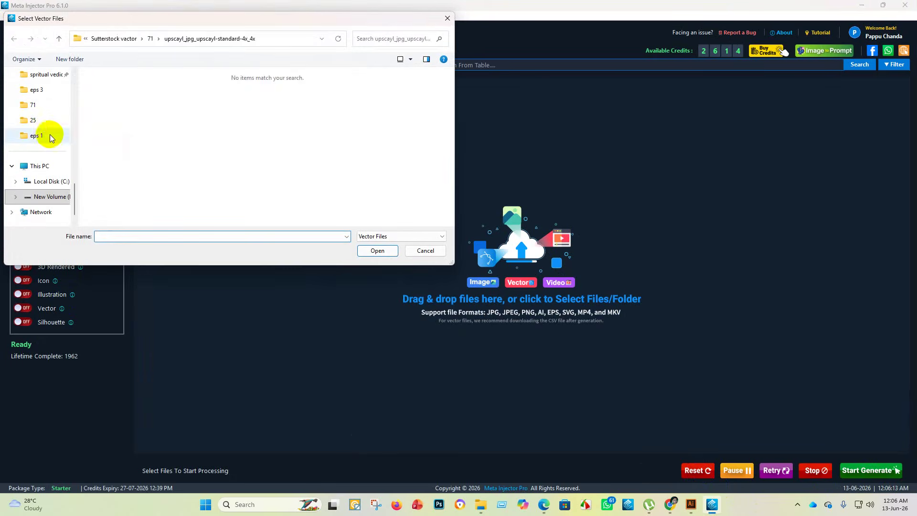
left_click_drag(127, 88, 154, 225)
left_click(395, 254)
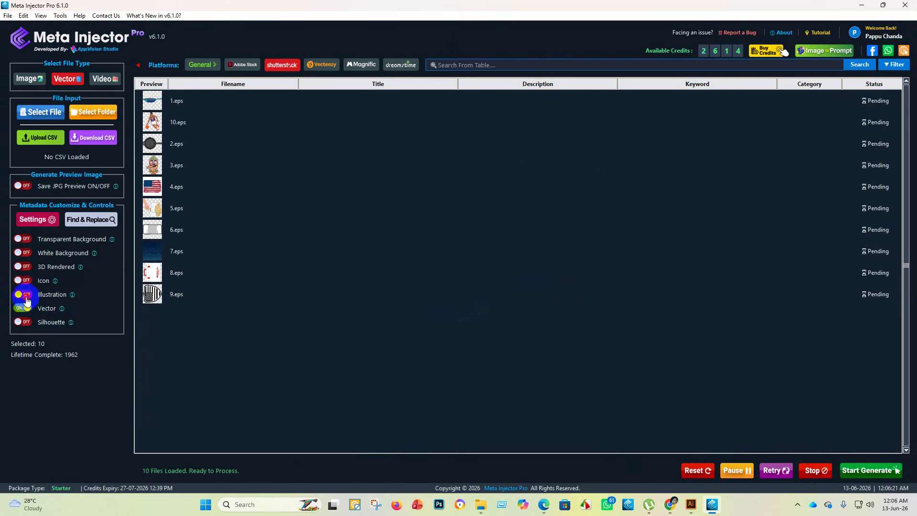
- Turn on the Illustration and Vector metadata options and start generating metadata for the ten EPS files
left_click(25, 295)
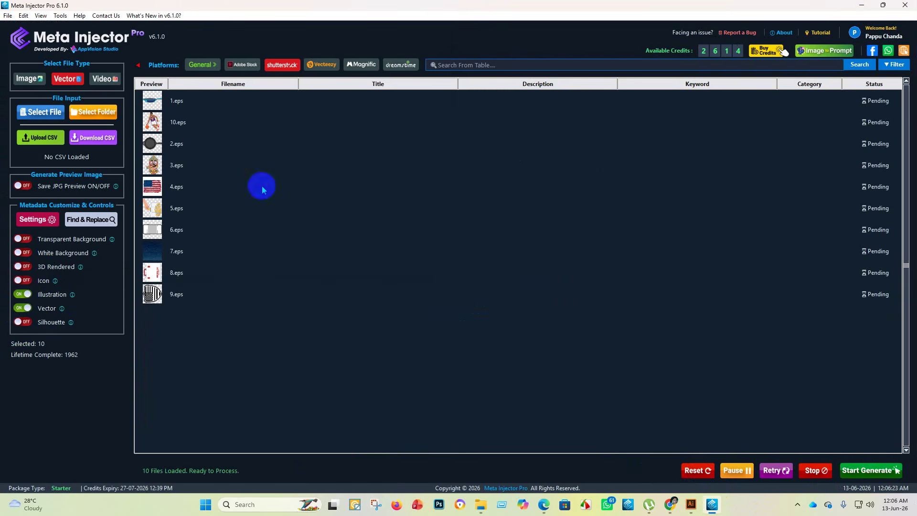
left_click(870, 474)
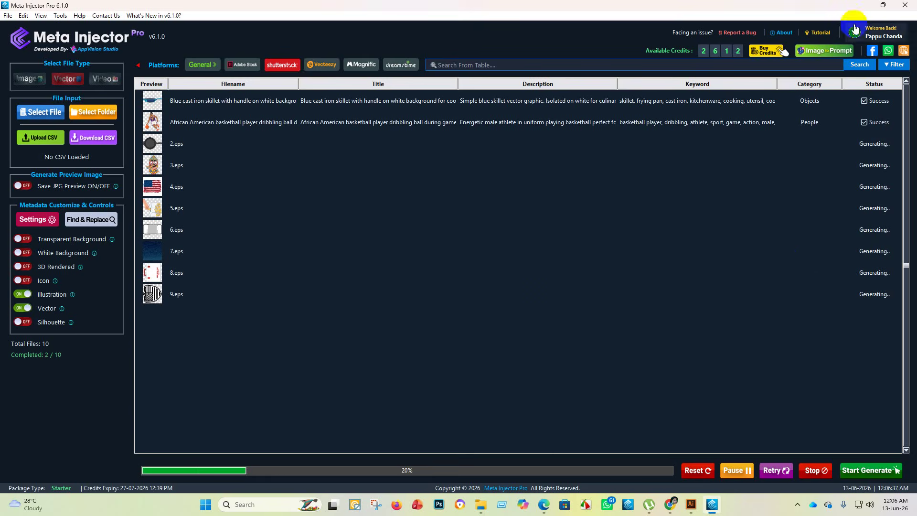
- Switch to the Adobe Stock contributor site in Chrome, look over the dashboard portfolio and open the file upload page
left_click(670, 505)
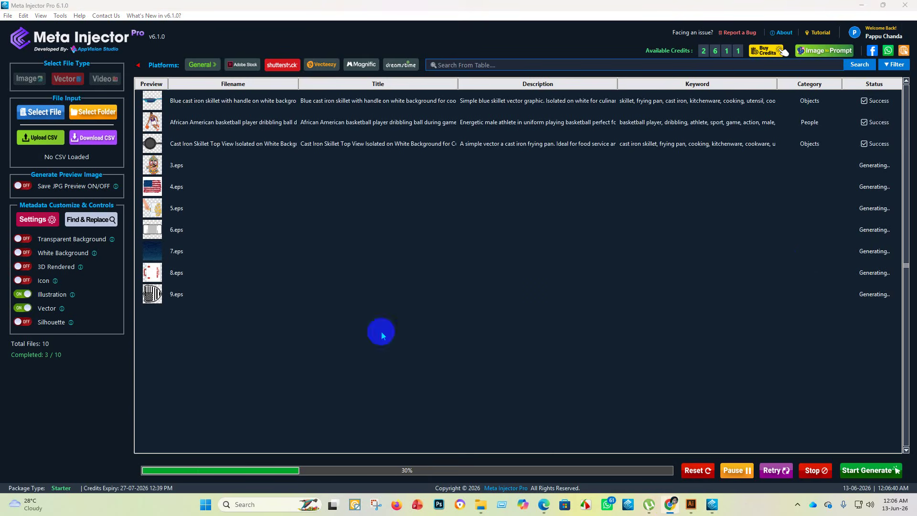
left_click(862, 6)
left_click(62, 10)
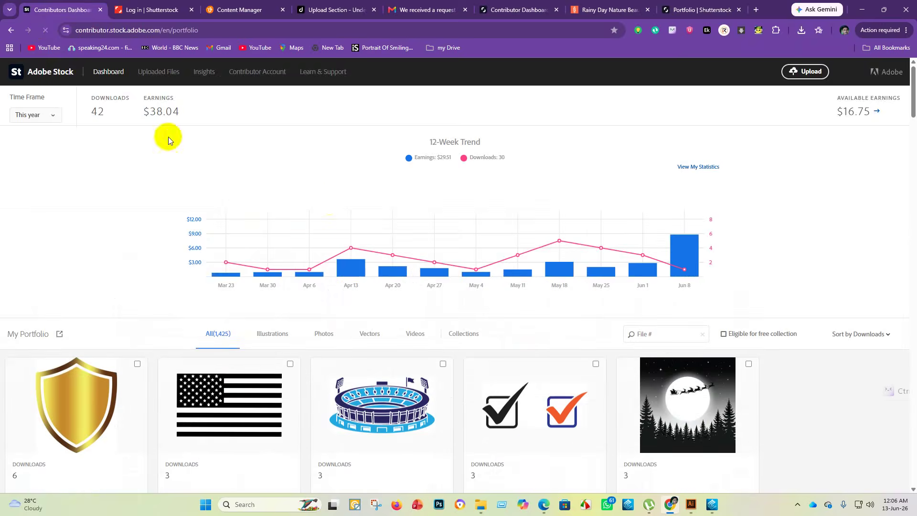
scroll(408, 194, "down", 10)
scroll(477, 286, "up", 3)
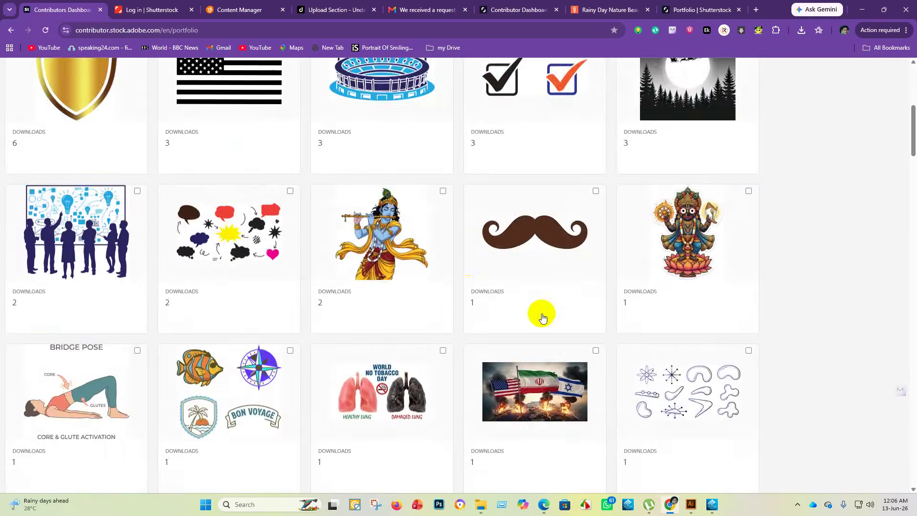
scroll(543, 318, "up", 7)
left_click(812, 71)
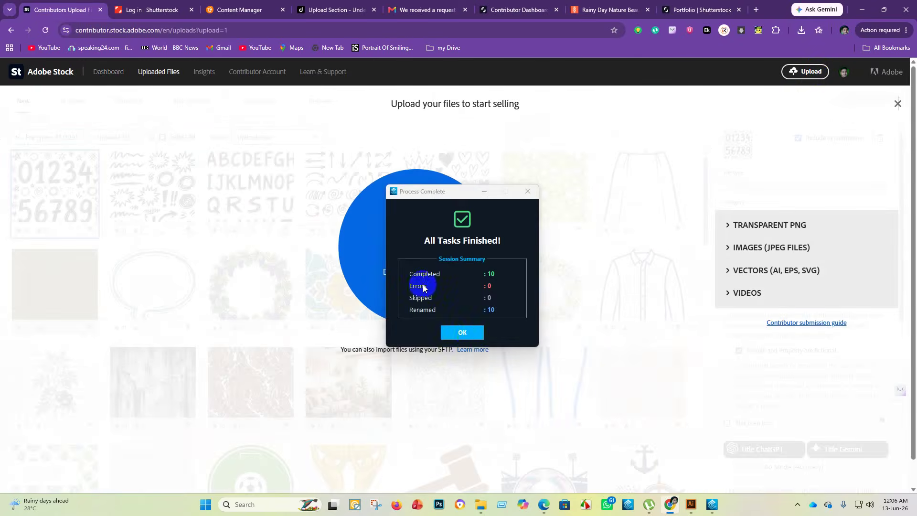
- Dismiss Meta Injector Pro's completion summary and export the vector metadata to Shutterstock.csv
left_click(467, 331)
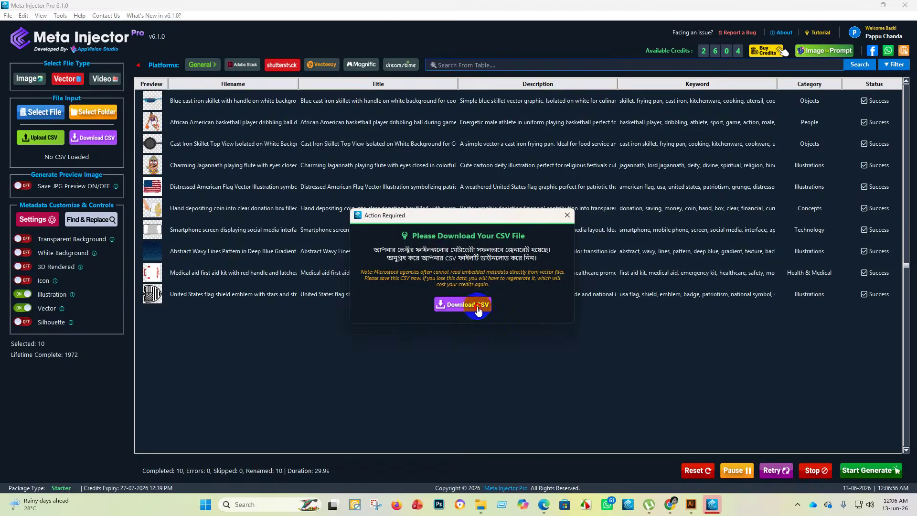
left_click(462, 304)
left_click(379, 255)
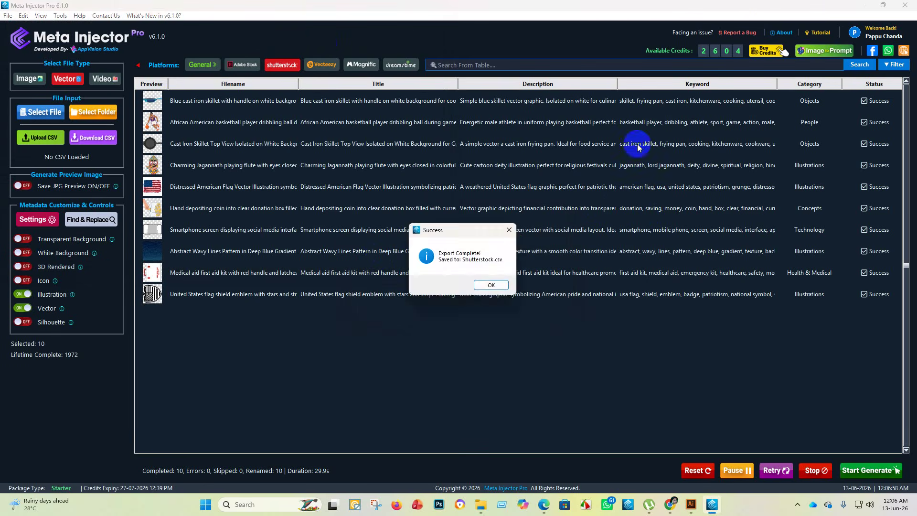
left_click(491, 283)
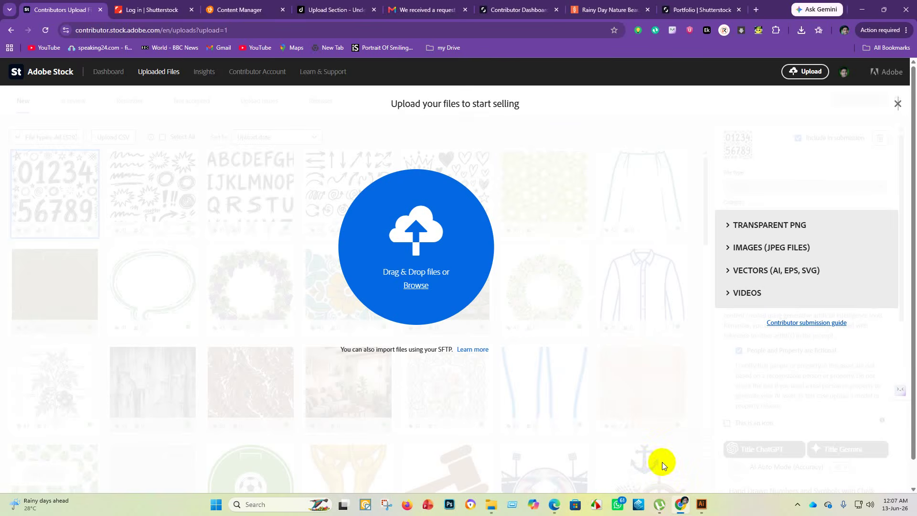
- Upload the ten EPS files from the eps 1 folder to Adobe Stock
left_click(440, 310)
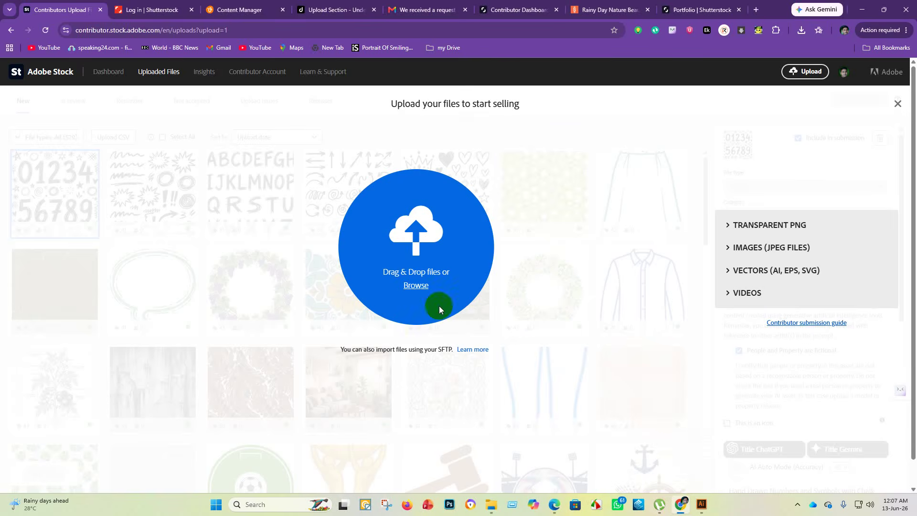
left_click(415, 285)
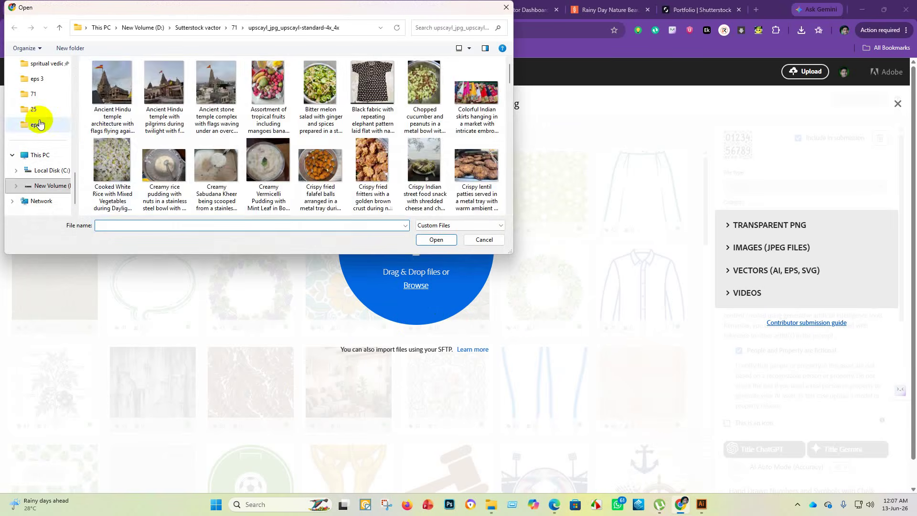
left_click(40, 125)
left_click_drag(165, 75, 152, 272)
left_click(435, 239)
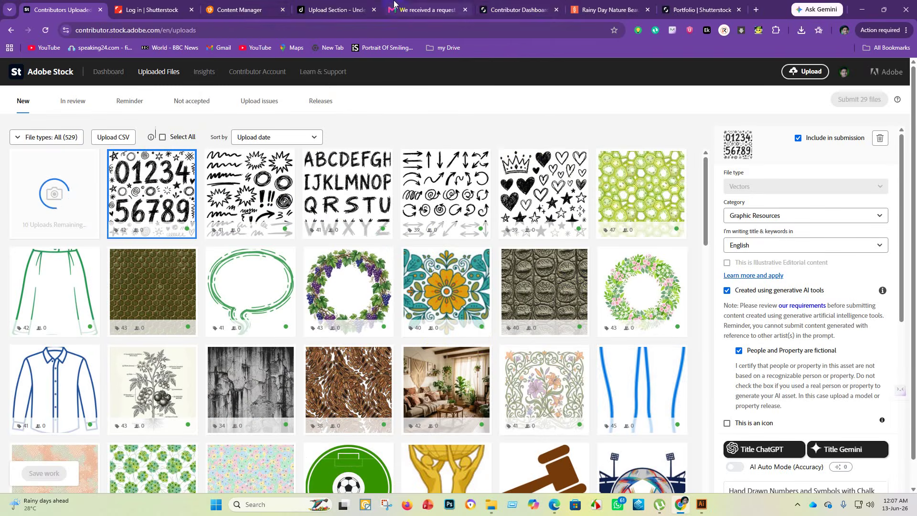
- Open Vecteezy's upload page and import all the files from the eps 1 folder
left_click(238, 10)
left_click(841, 76)
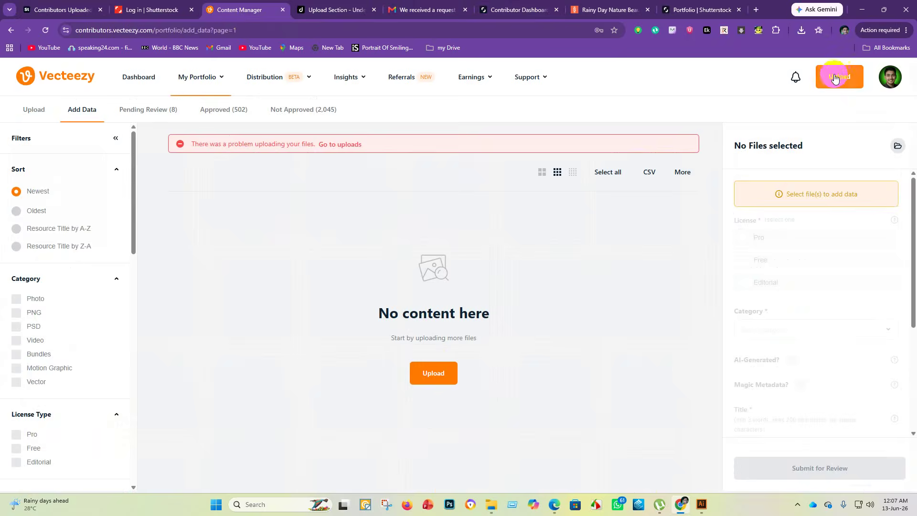
left_click(834, 260)
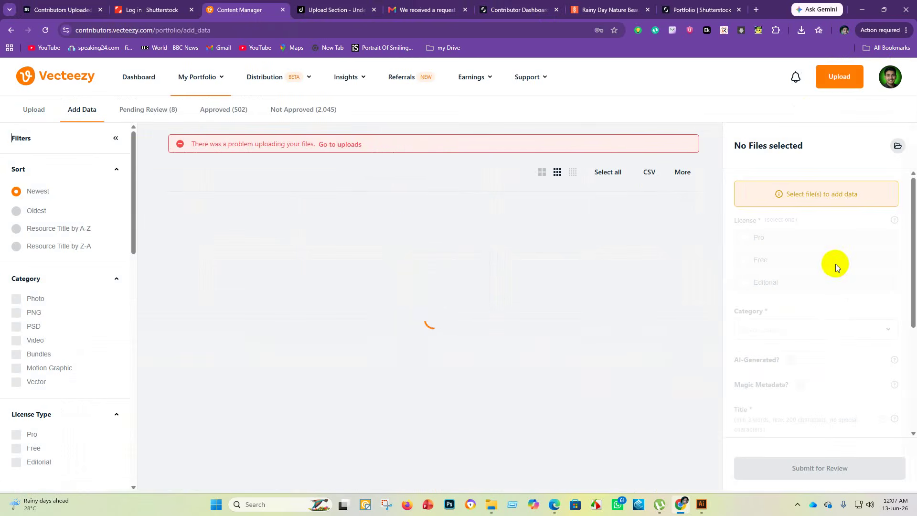
left_click(434, 380)
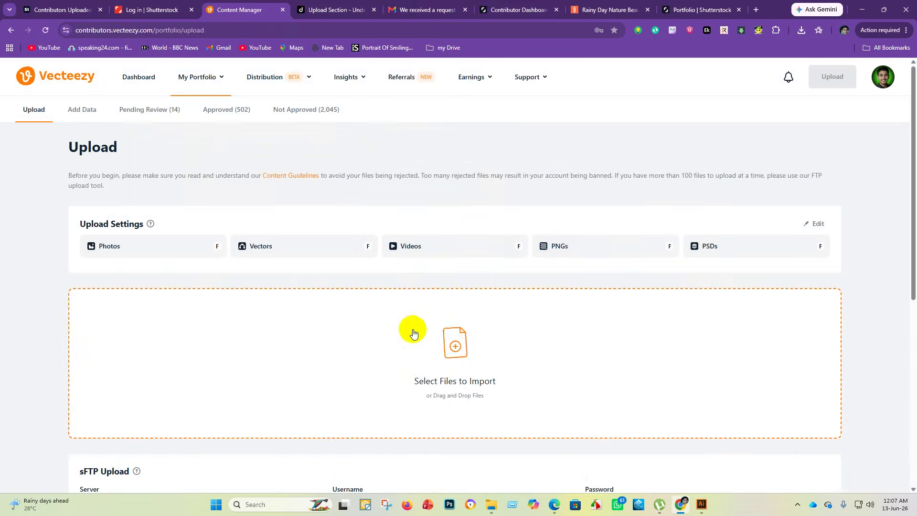
left_click(463, 347)
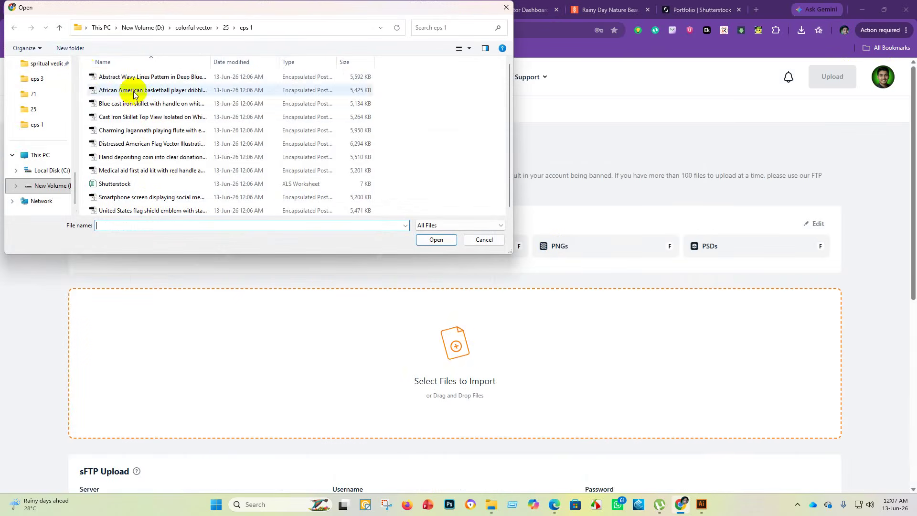
left_click(166, 229)
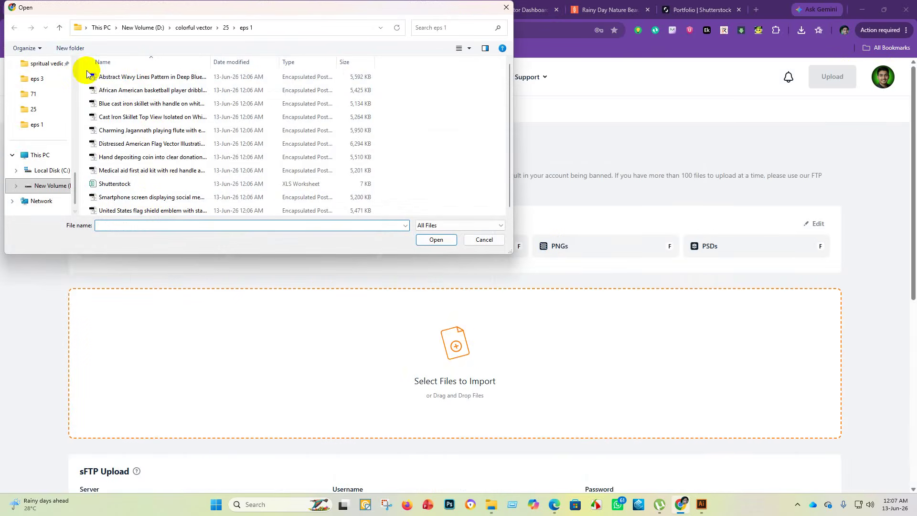
left_click_drag(86, 73, 303, 340)
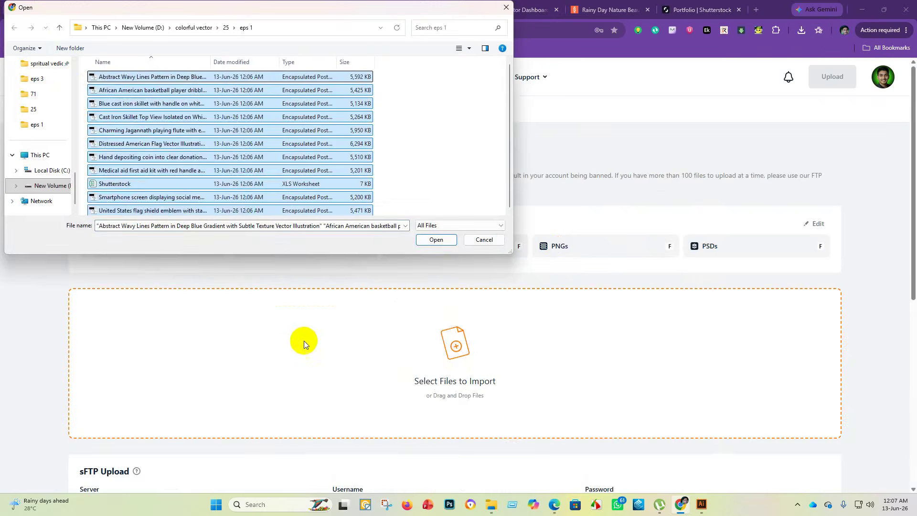
left_click(435, 240)
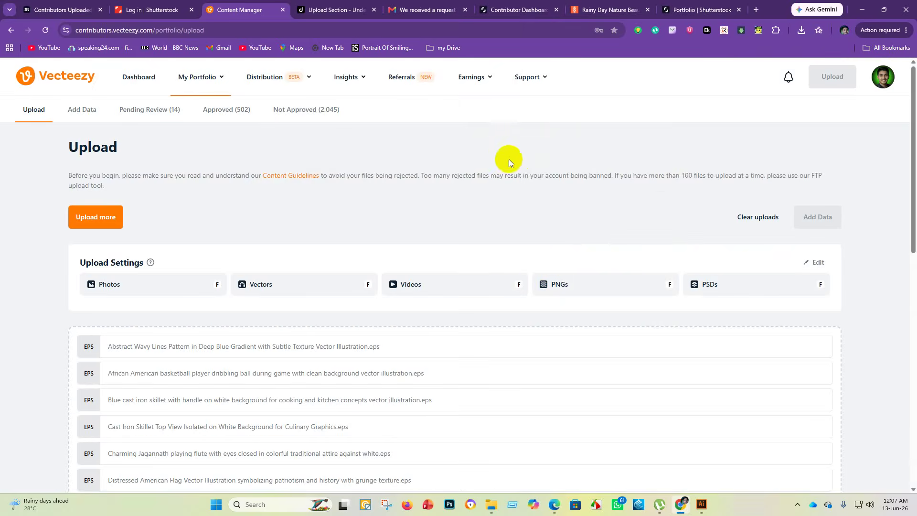
- Review the Adobe Stock dashboard, examining the earnings, the 12-week trend and the download counts of the portfolio items
left_click(57, 6)
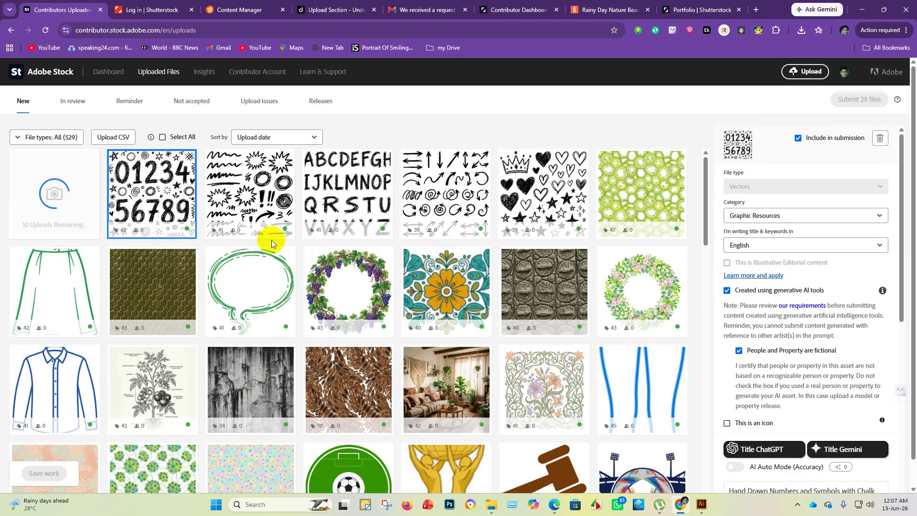
left_click(109, 73)
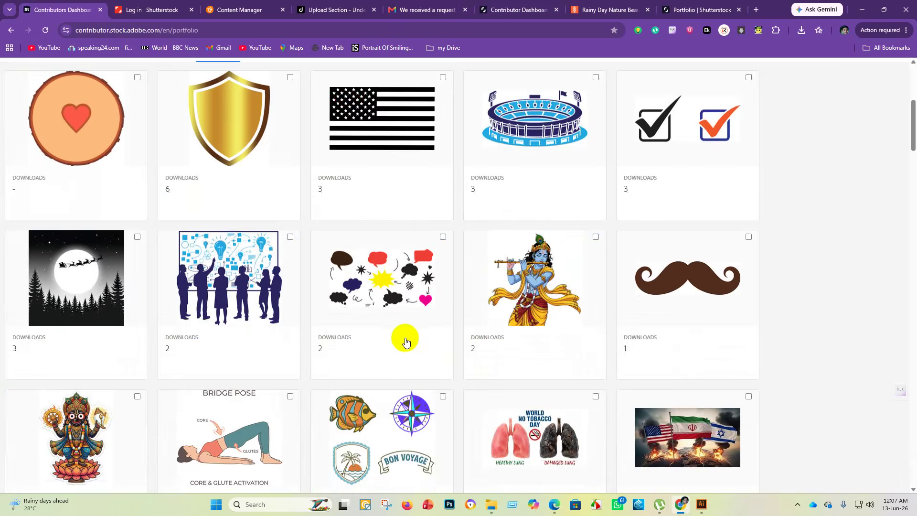
scroll(261, 311, "down", 4)
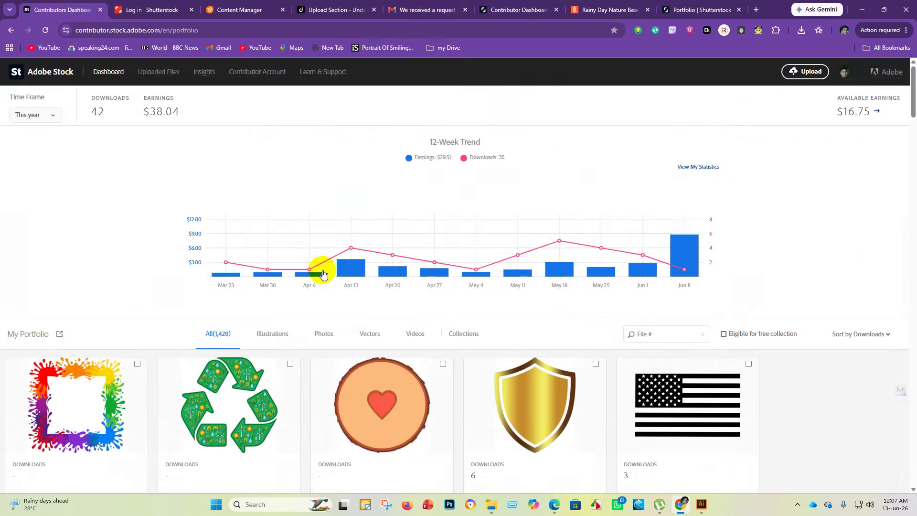
scroll(317, 272, "down", 3)
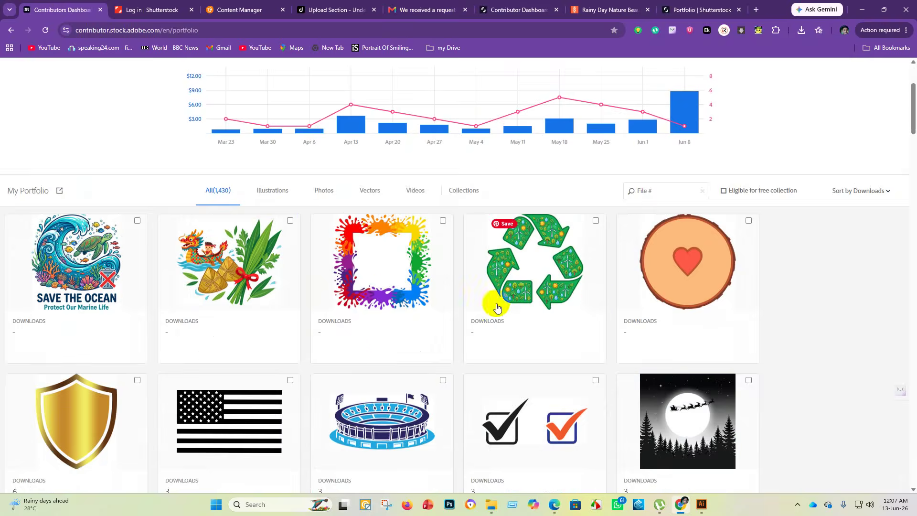
scroll(122, 245, "up", 3)
scroll(114, 176, "down", 5)
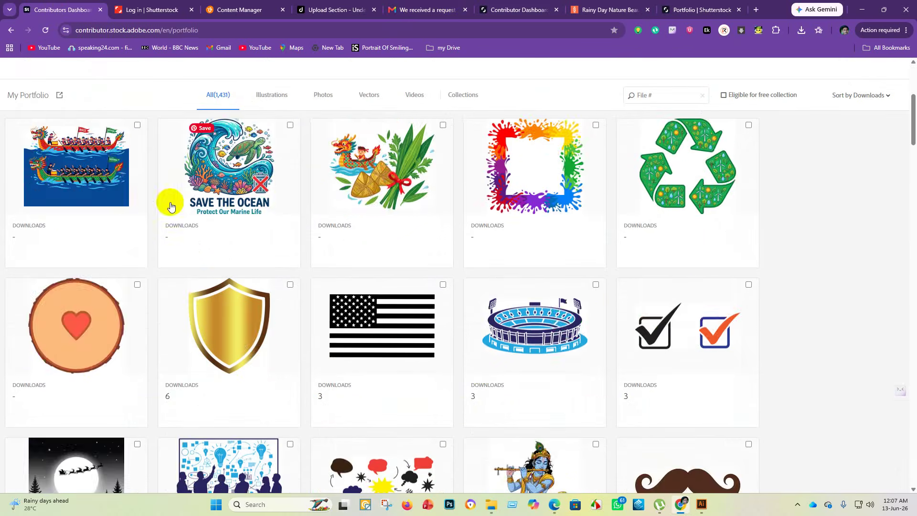
scroll(477, 205, "up", 5)
scroll(230, 294, "down", 4)
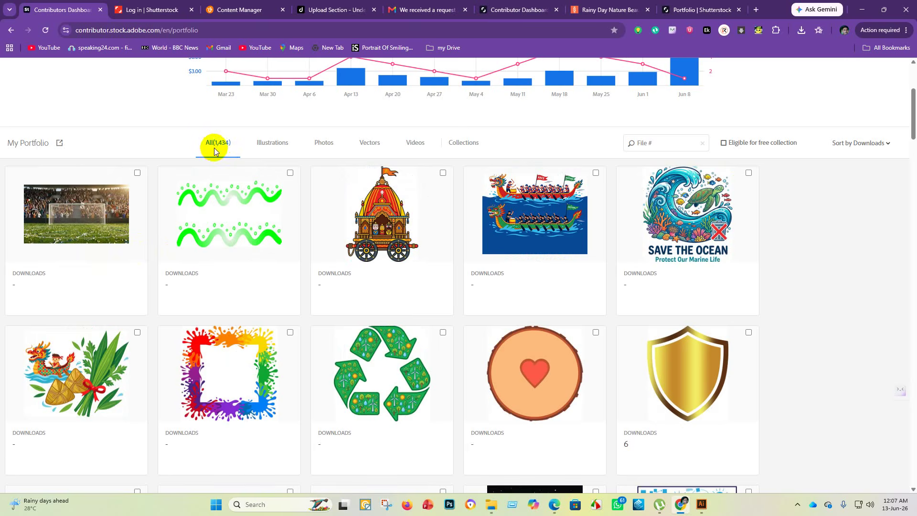
scroll(211, 244, "up", 4)
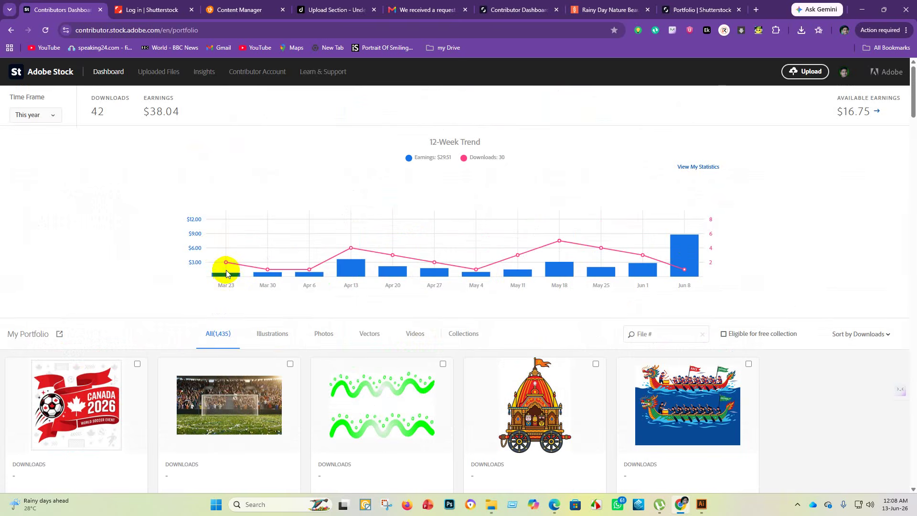
scroll(221, 276, "down", 5)
scroll(234, 267, "up", 5)
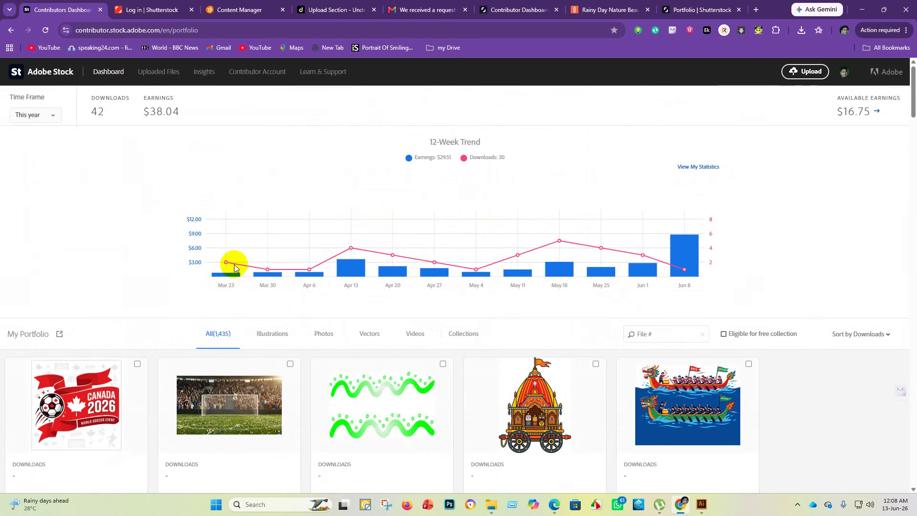
scroll(234, 267, "down", 6)
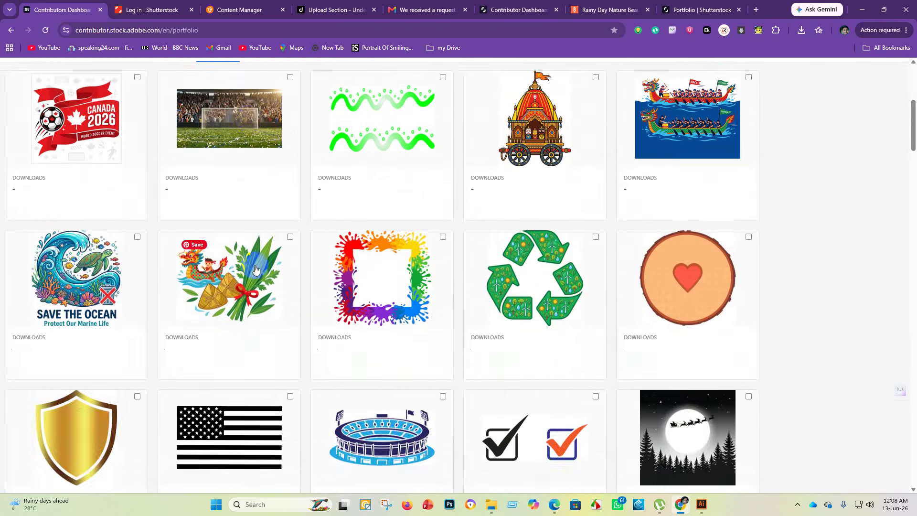
scroll(248, 265, "up", 6)
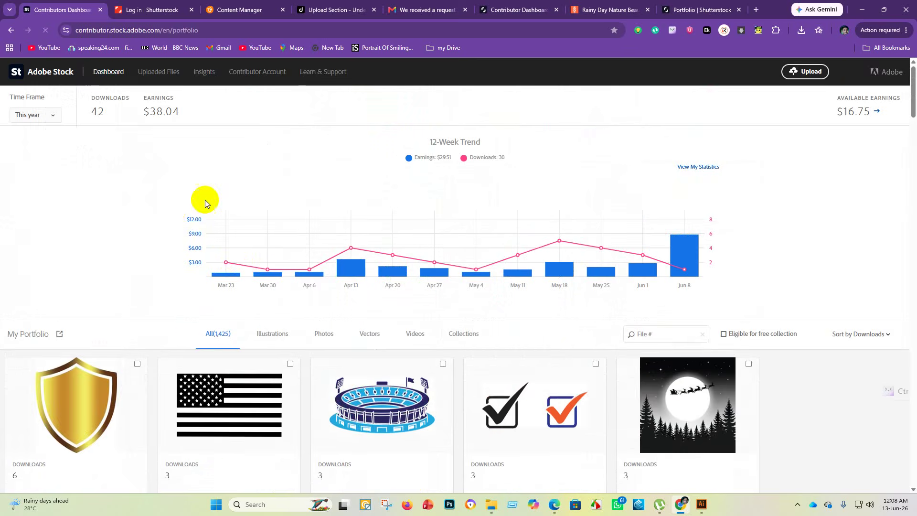
scroll(289, 227, "down", 4)
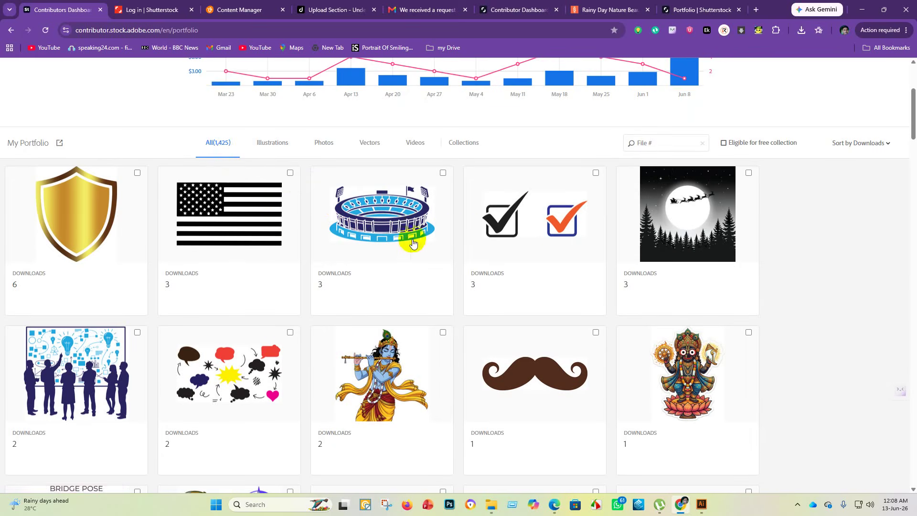
scroll(568, 238, "down", 12)
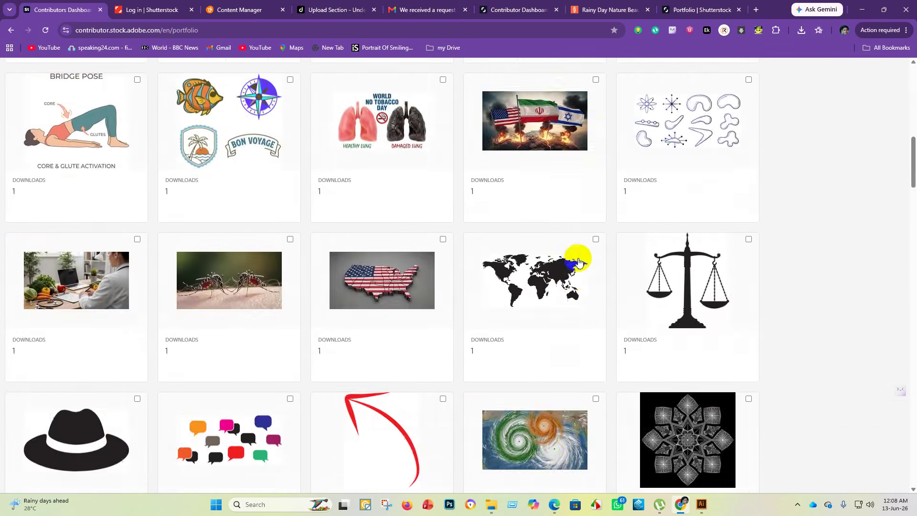
scroll(573, 277, "down", 20)
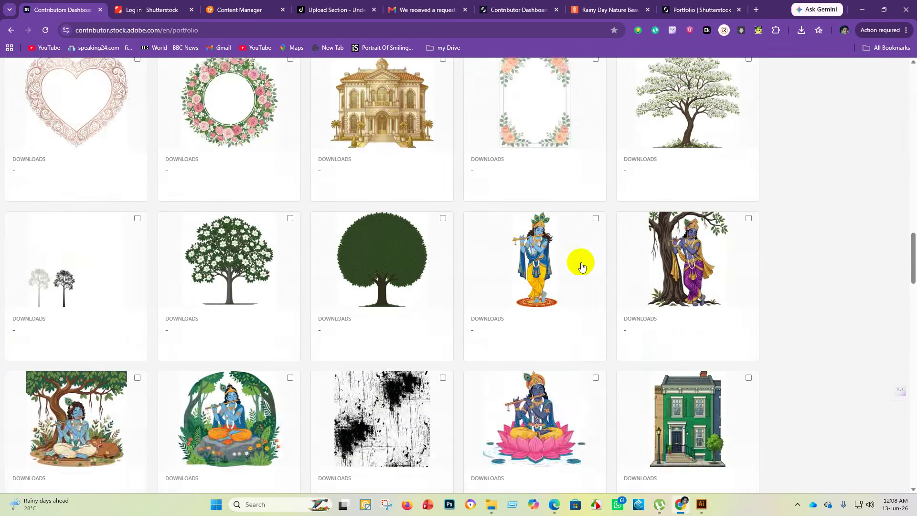
scroll(573, 292, "down", 4)
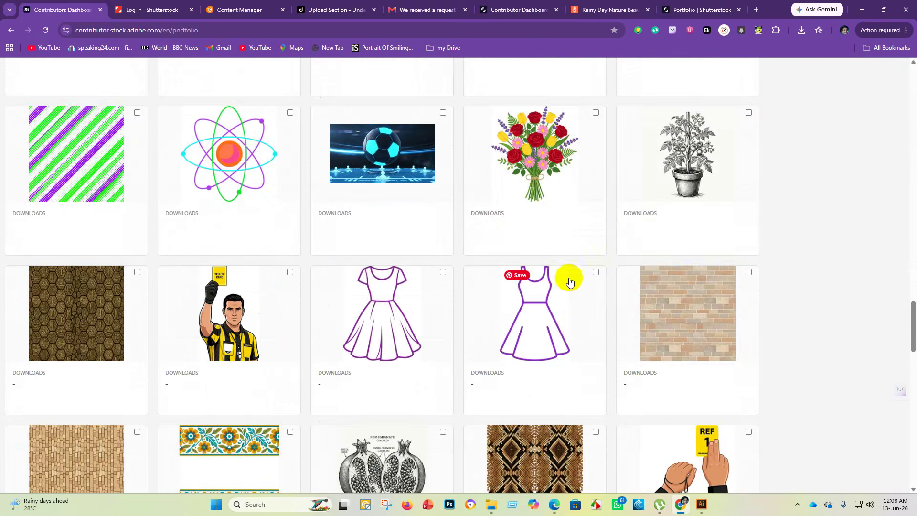
scroll(559, 240, "up", 20)
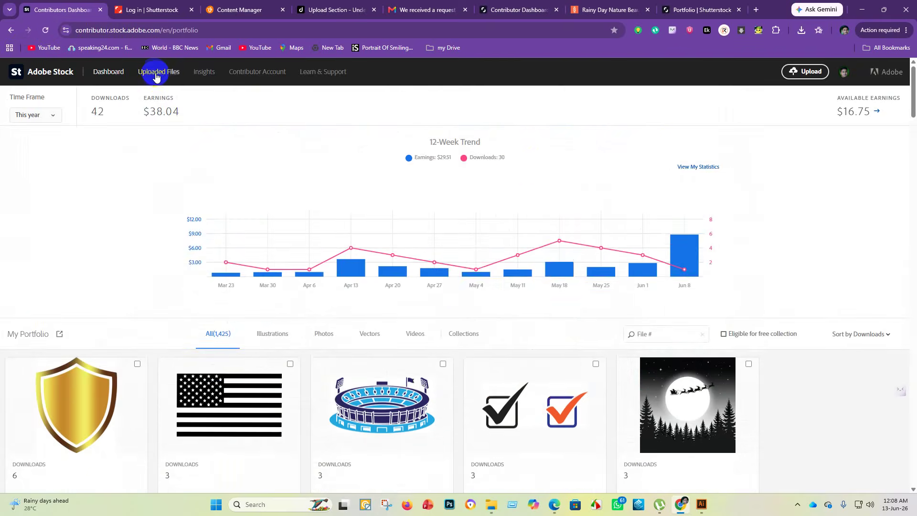
- Select the ten new vectors in Adobe Stock's uploaded files and mark them as created using generative AI with fictional people and property
left_click(155, 77)
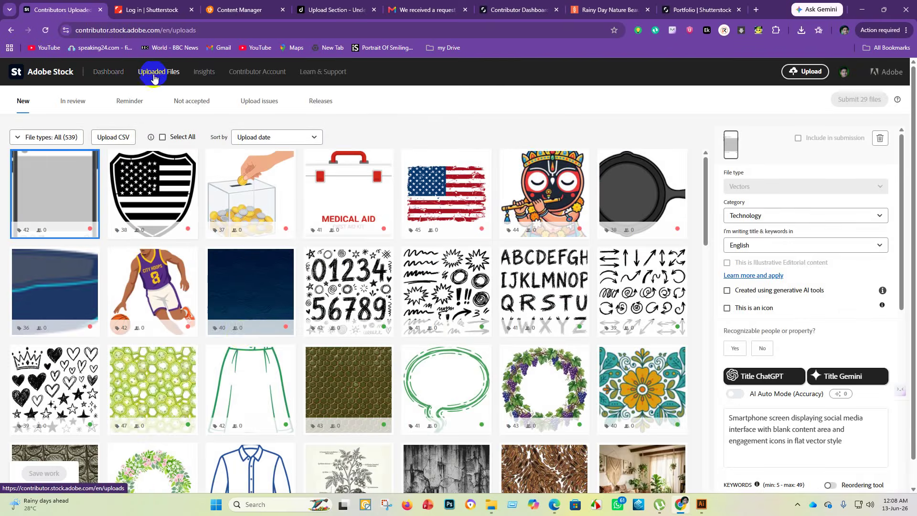
left_click(260, 300, "shift")
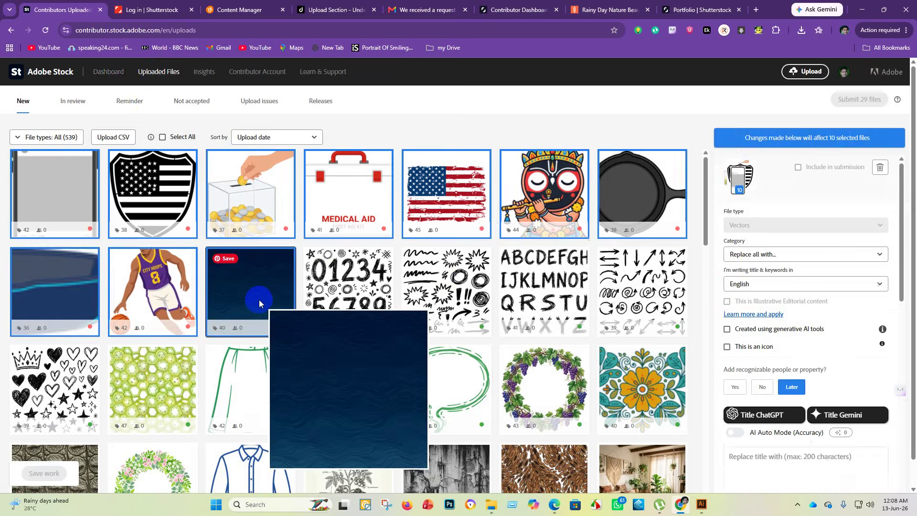
left_click(726, 329)
left_click(739, 389)
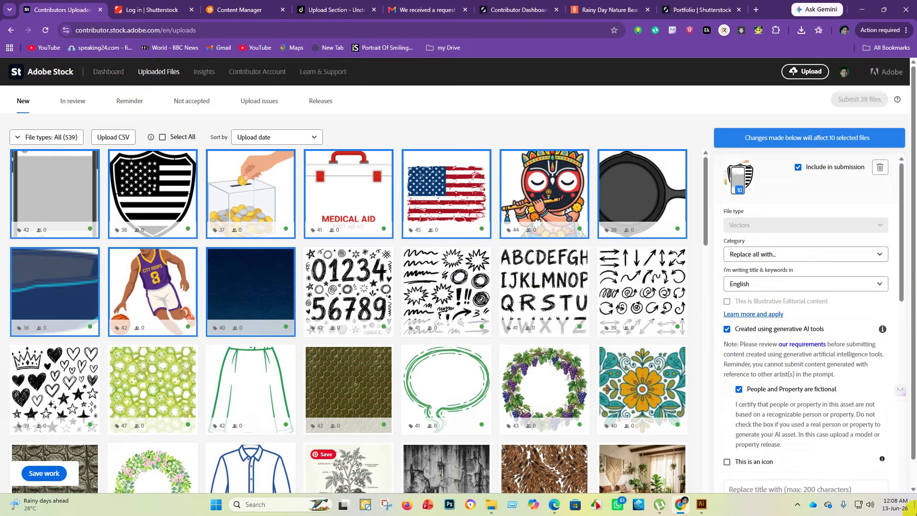
- Save the changes to the ten selected Adobe Stock files and open the medical aid kit's title and keywords
scroll(783, 388, "down", 5)
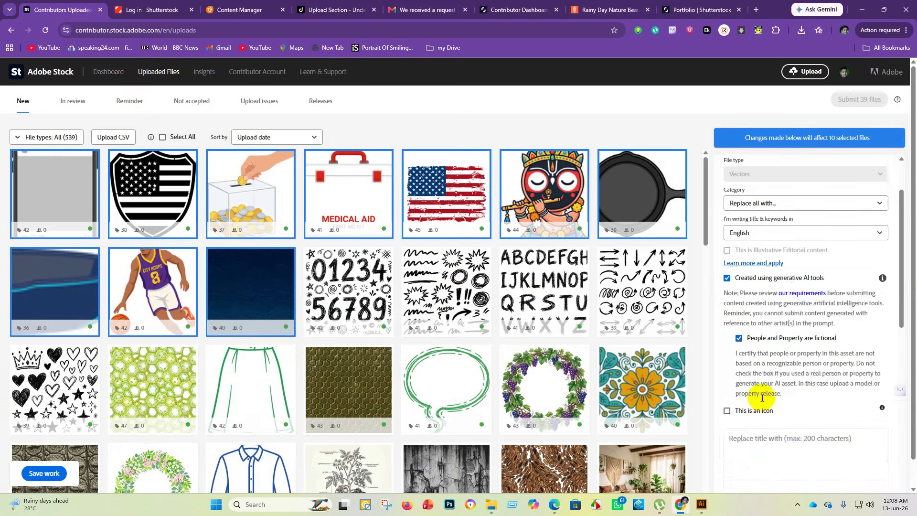
left_click(44, 473)
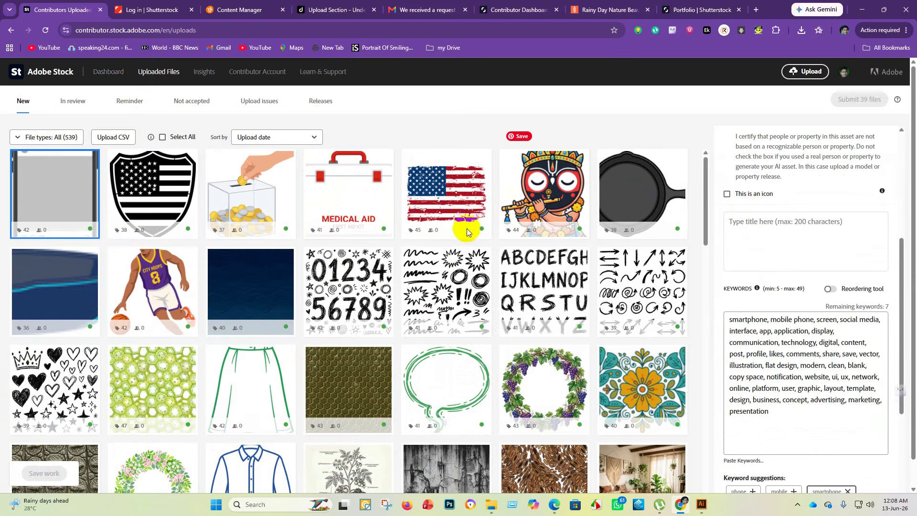
mouse_move(305, 206)
left_click(340, 198)
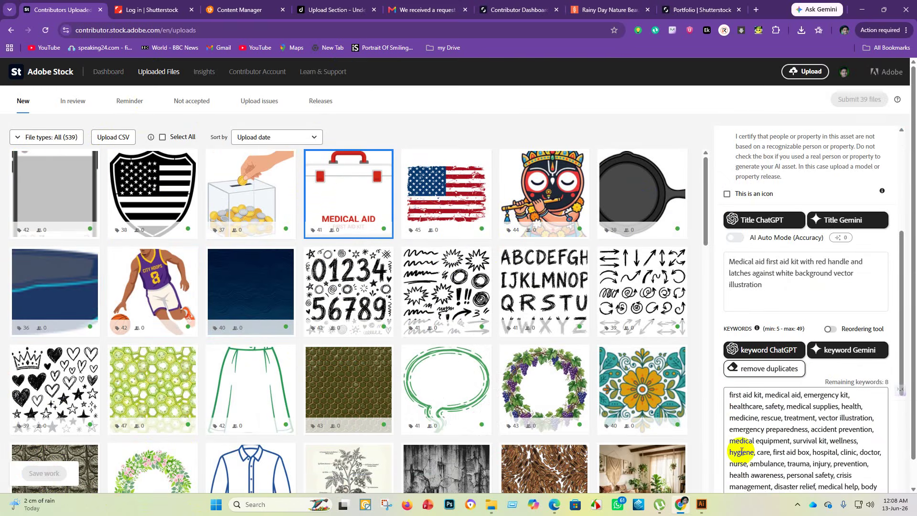
- Switch to Meta Injector Pro and look over the credit packs offered in its top-up store
left_click(638, 504)
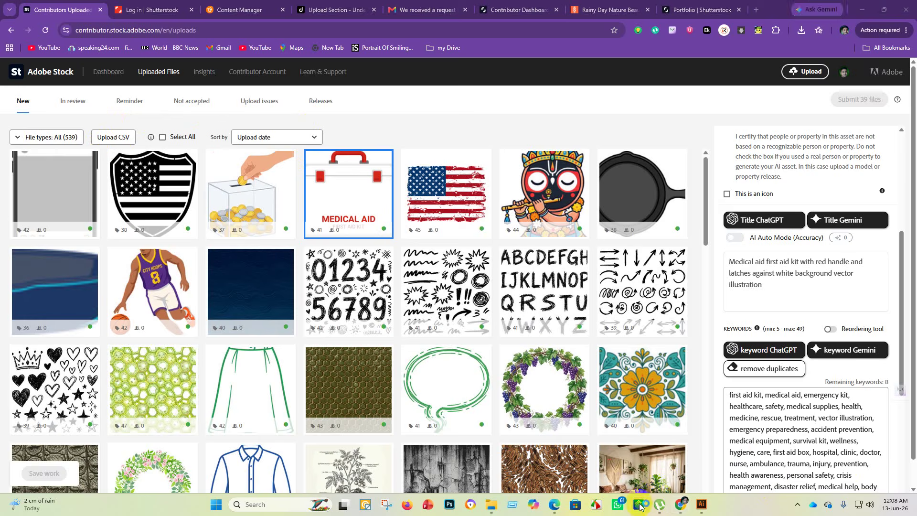
left_click(862, 10)
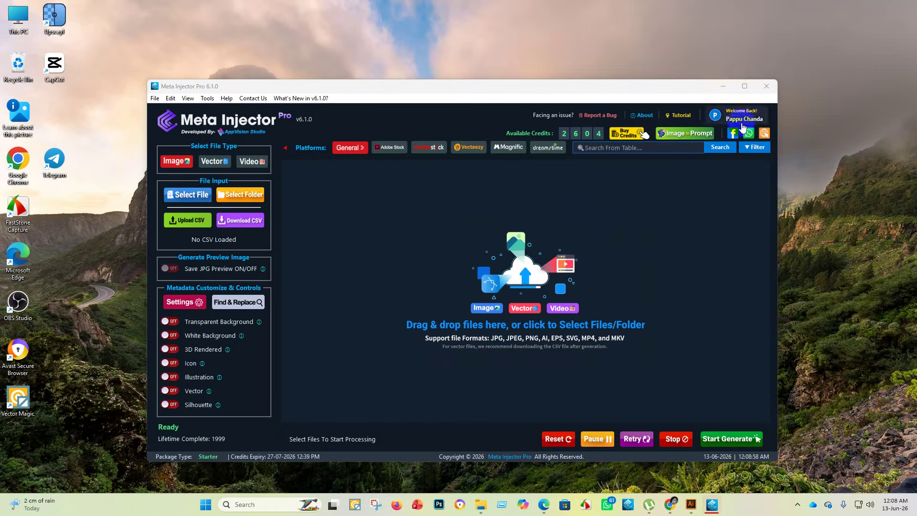
left_click(744, 88)
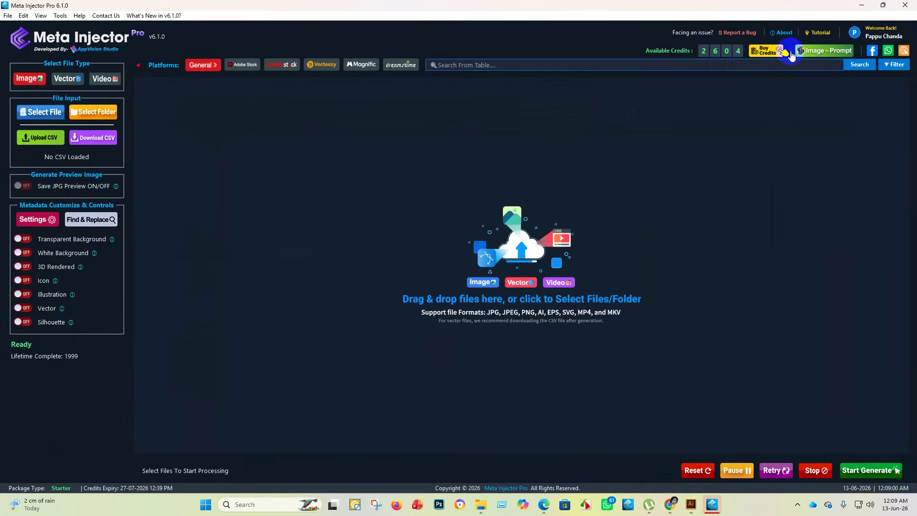
left_click(773, 56)
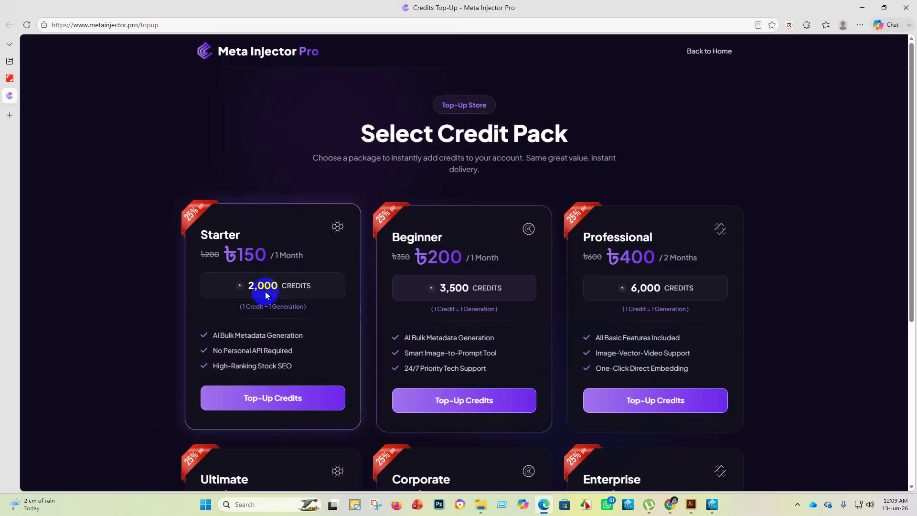
left_click(862, 8)
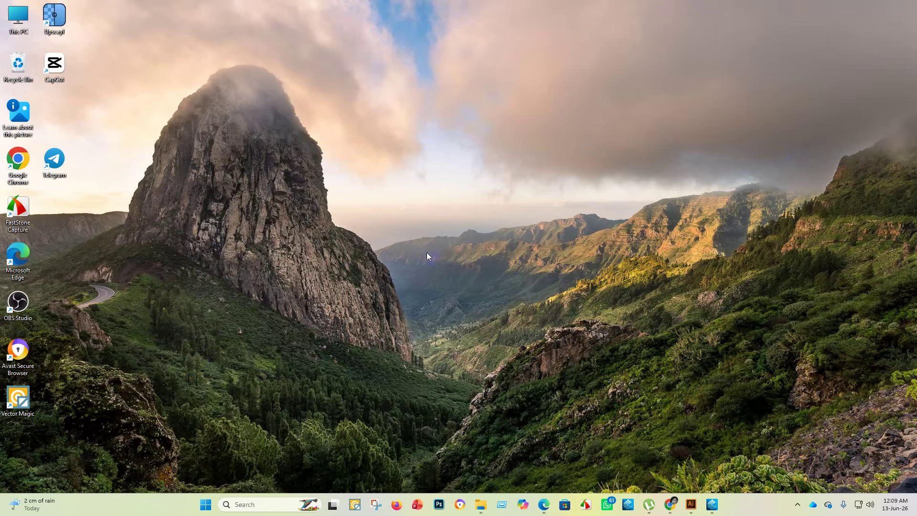
- Return to Vecteezy in Chrome, proceed to adding data for the uploaded vectors, and select all eight files
left_click(672, 505)
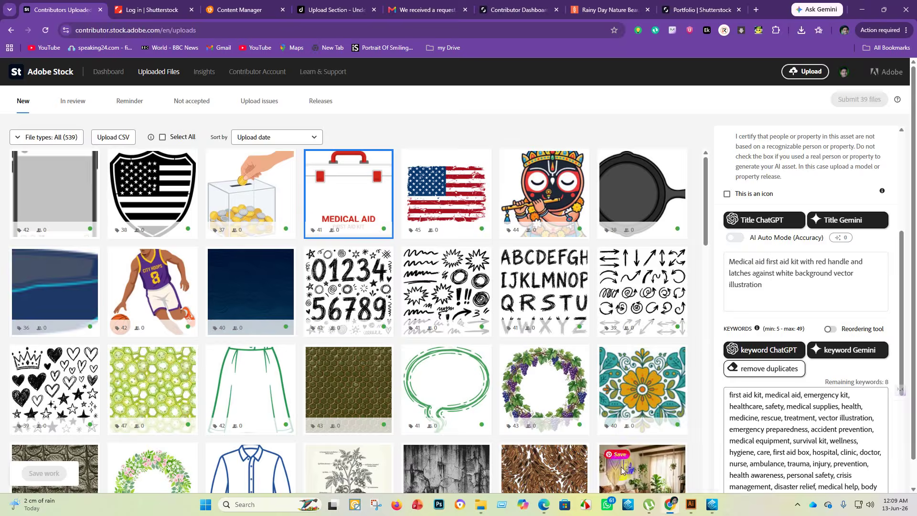
left_click(327, 10)
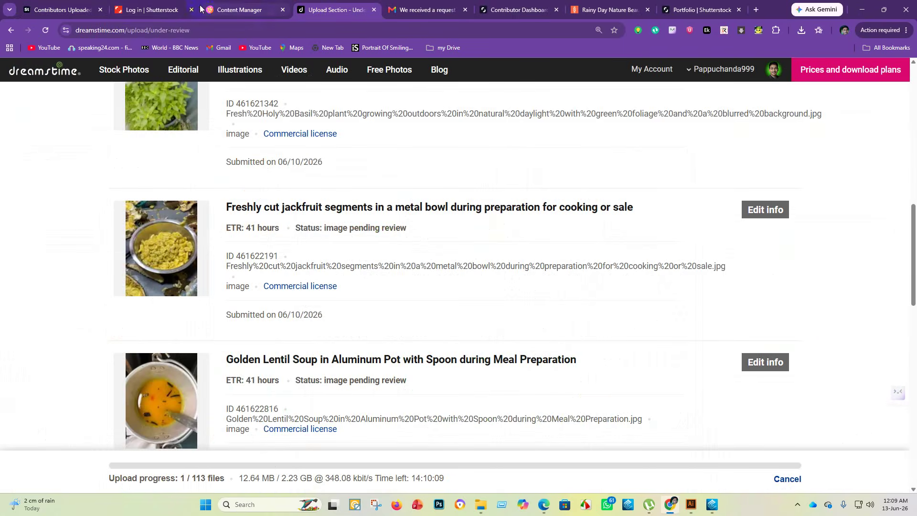
left_click(246, 12)
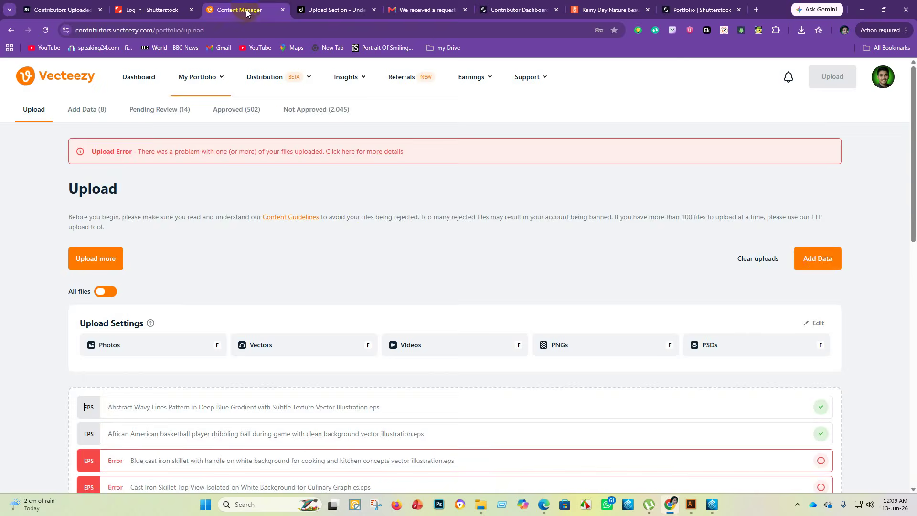
left_click(821, 263)
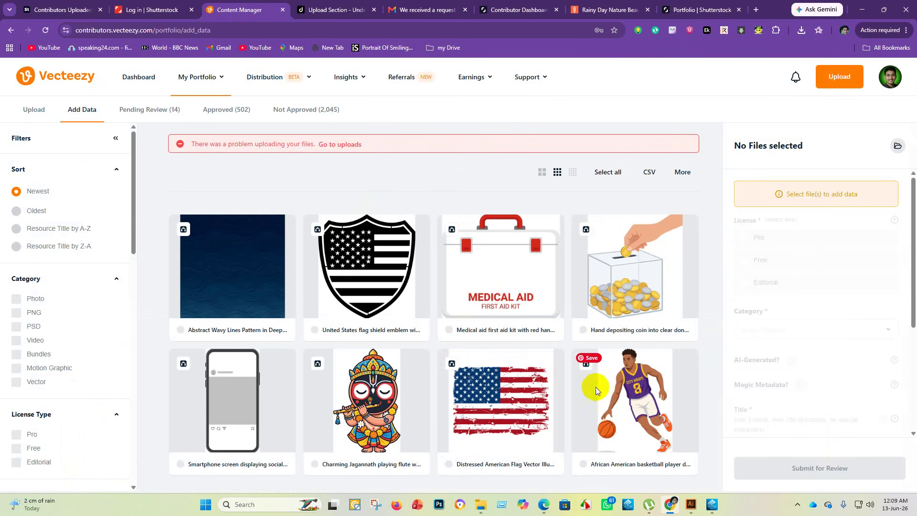
left_click(601, 396)
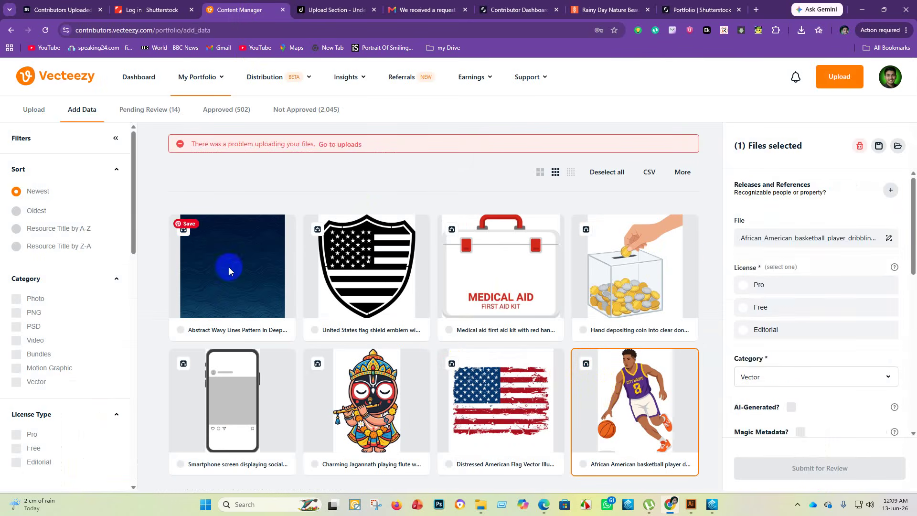
left_click(275, 294, "shift")
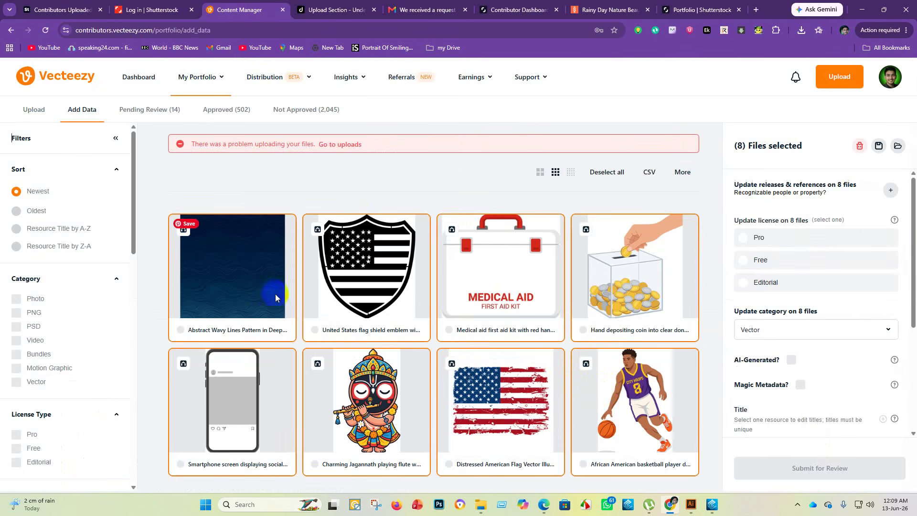
- Set the eight files' license to Pro and mark them as AI-generated with other software named flow
left_click(772, 238)
left_click(793, 364)
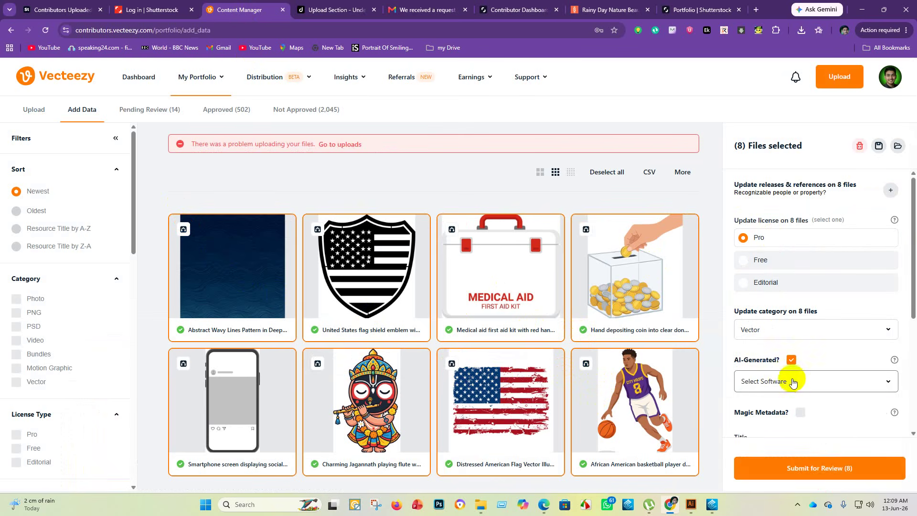
left_click(794, 379)
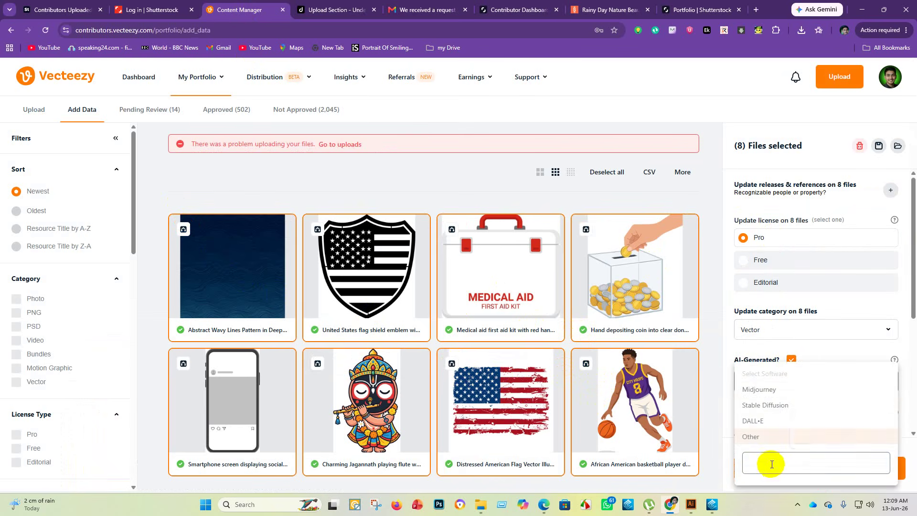
left_click(774, 466)
left_click(812, 442)
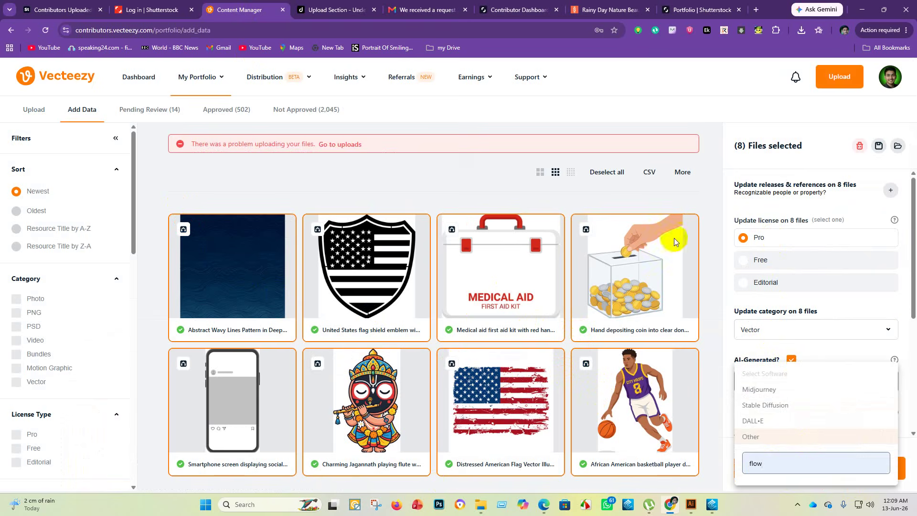
left_click(723, 377)
- Submit the eight Vecteezy files for review, acknowledging the contributor guidelines
left_click(812, 467)
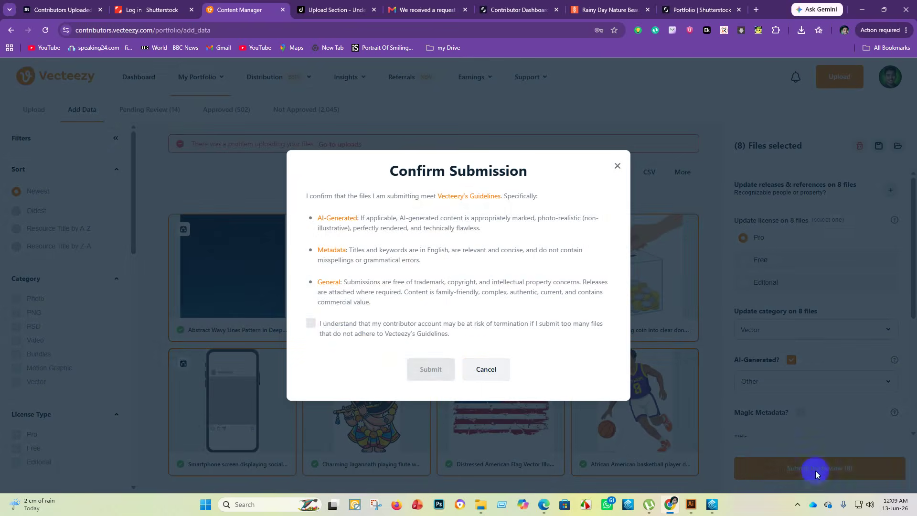
left_click(309, 325)
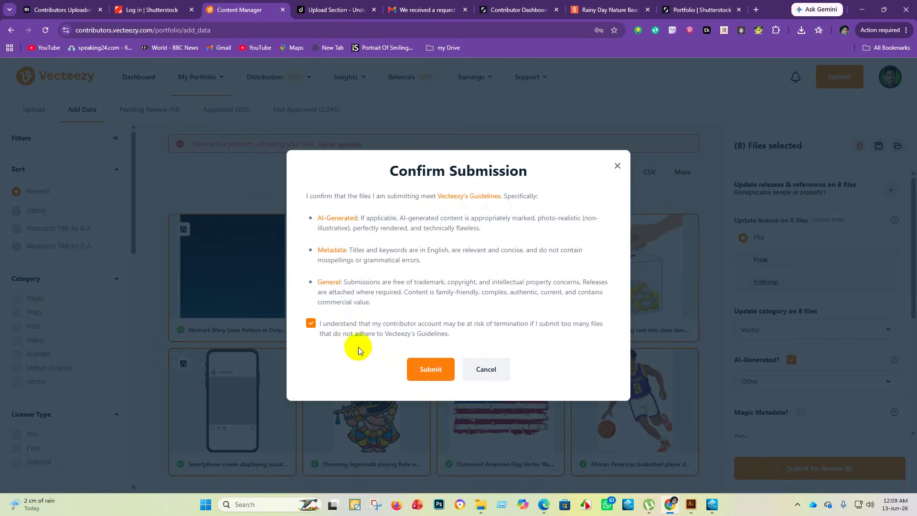
left_click(433, 369)
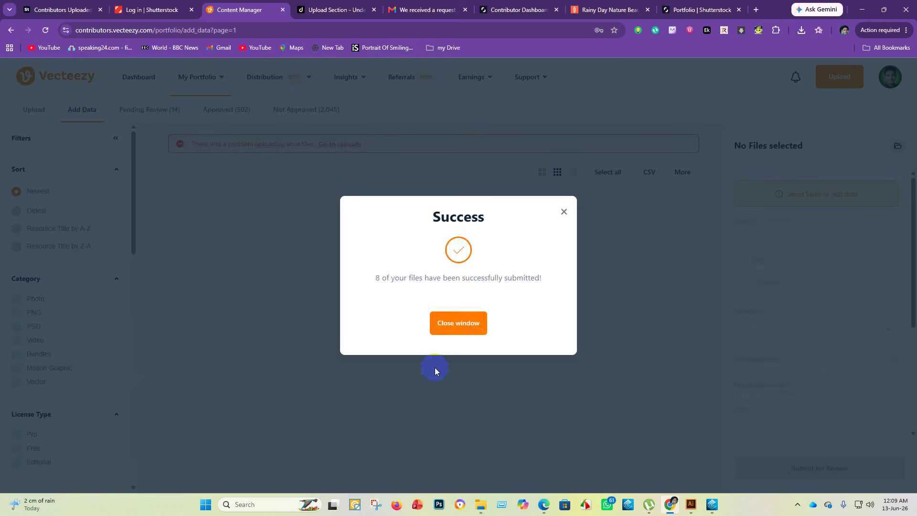
left_click(563, 212)
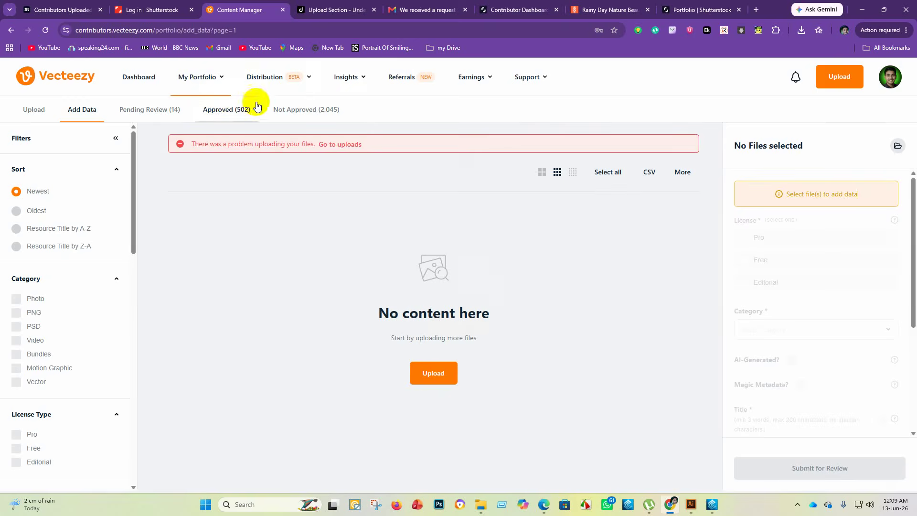
- Examine the Shutterstock page of the rainy day flower tree photo, including its details, recently viewed items, similar images and video clips
left_click(628, 6)
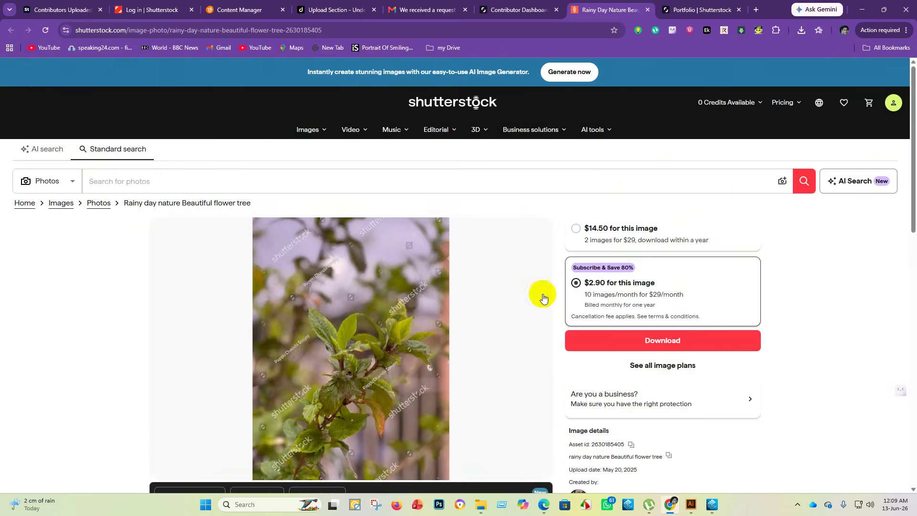
scroll(549, 334, "down", 6)
scroll(293, 326, "up", 2)
left_click(293, 326)
scroll(317, 380, "down", 7)
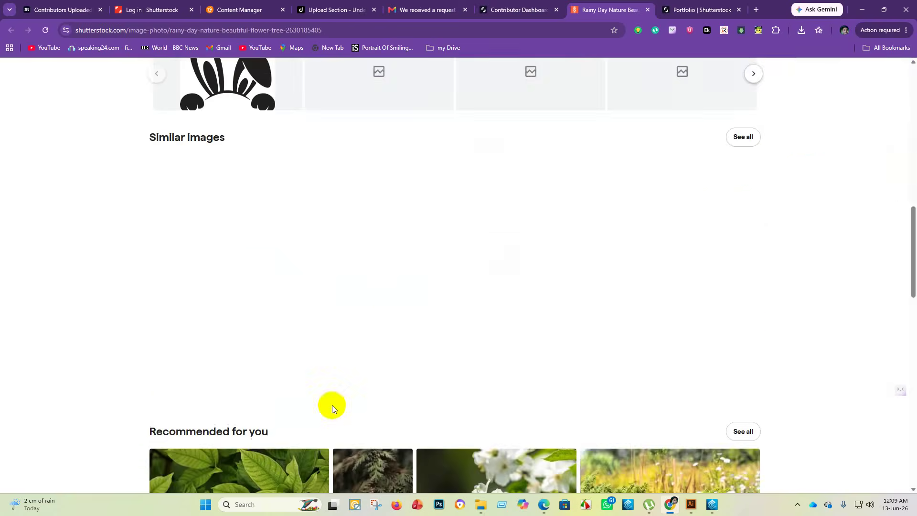
scroll(332, 405, "up", 3)
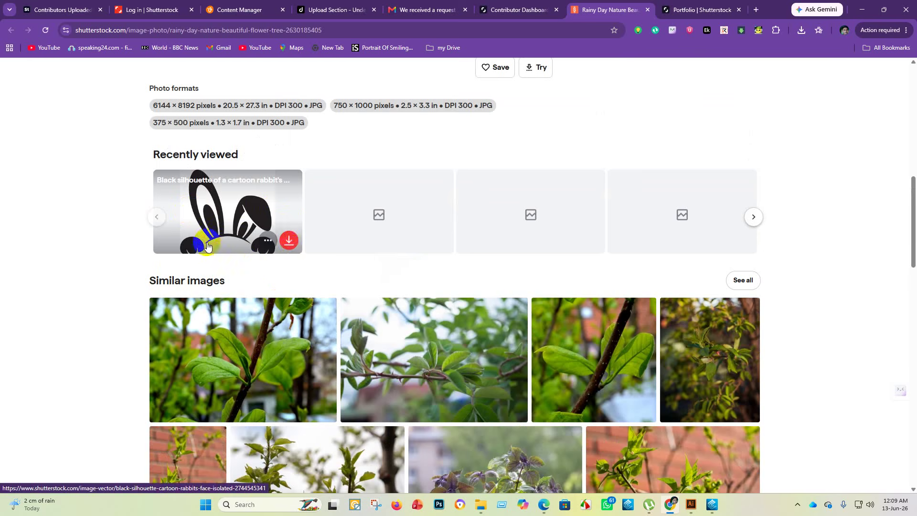
scroll(422, 313, "down", 6)
scroll(422, 314, "down", 5)
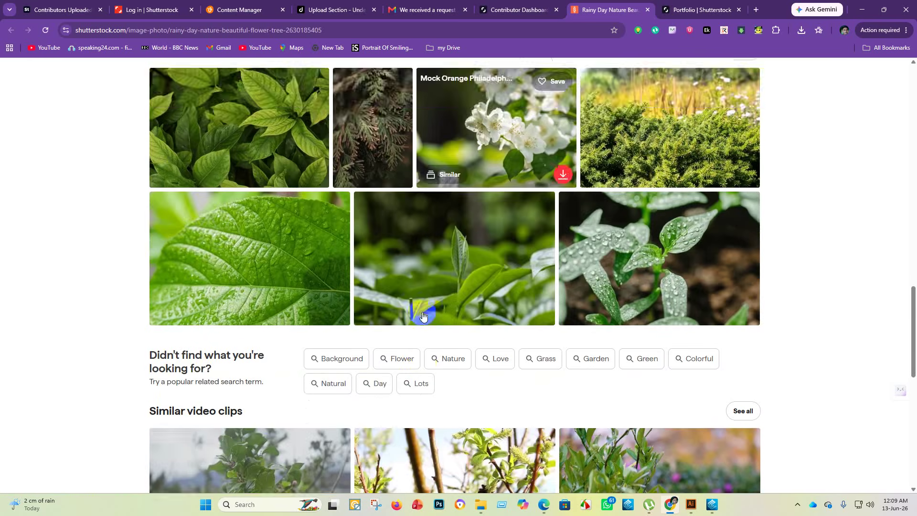
scroll(402, 312, "down", 5)
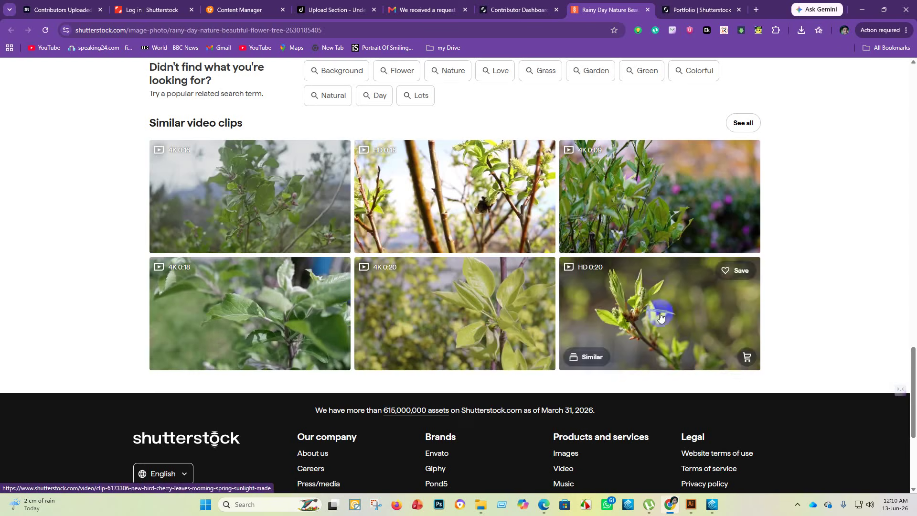
scroll(270, 241, "up", 1)
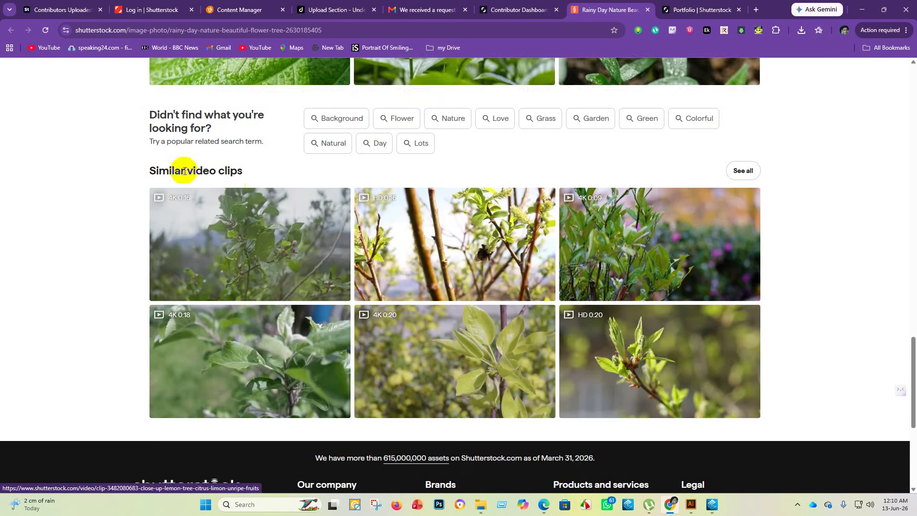
scroll(296, 204, "up", 10)
scroll(332, 258, "up", 10)
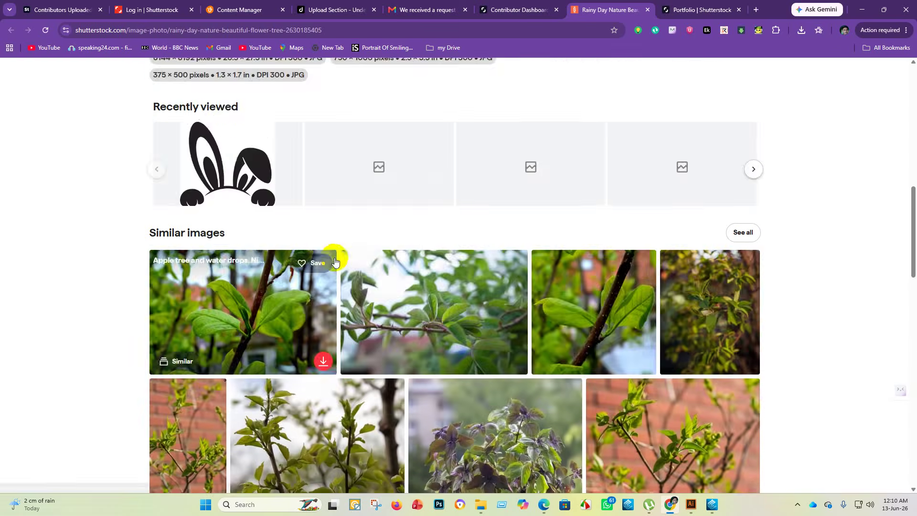
scroll(317, 262, "down", 3)
scroll(285, 291, "down", 1)
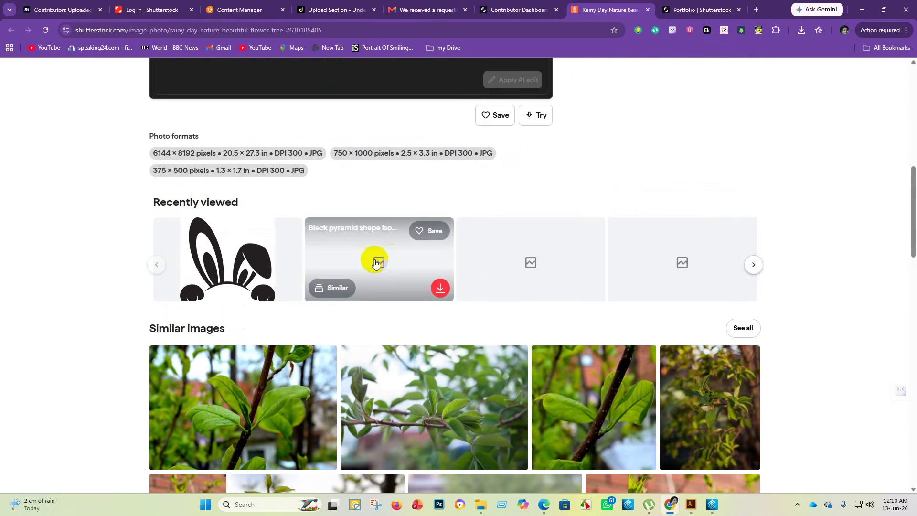
scroll(334, 245, "up", 10)
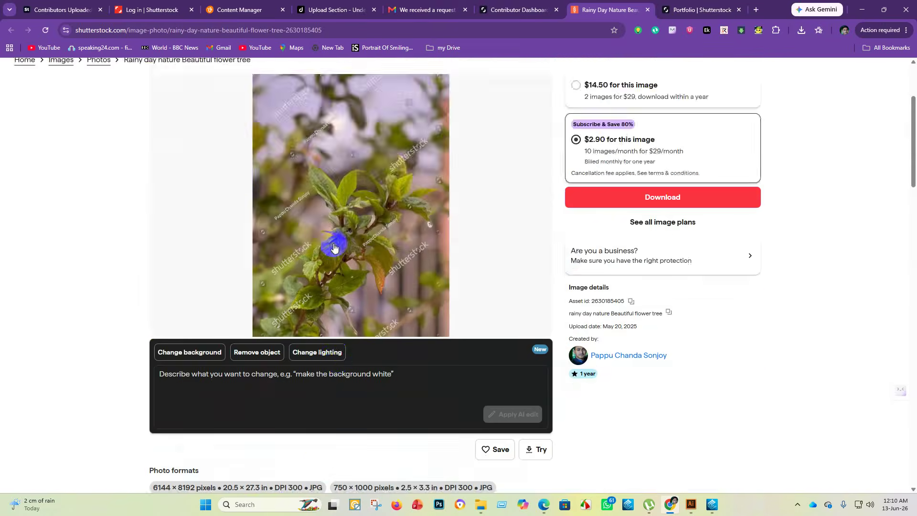
scroll(353, 282, "down", 10)
scroll(369, 297, "down", 2)
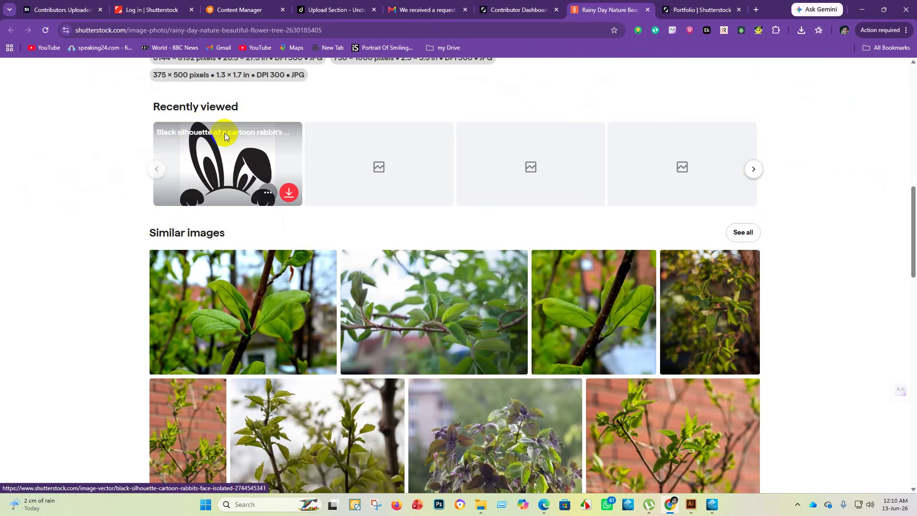
- Open the recently viewed black rabbit silhouette on Shutterstock, look over the background images page, and check the contributor portfolio and dashboard
left_click(224, 171)
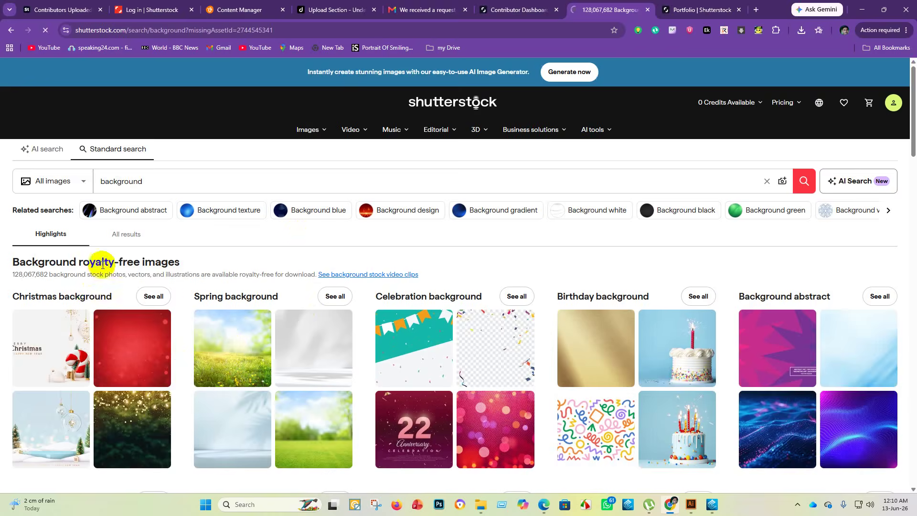
scroll(253, 324, "down", 5)
scroll(260, 317, "up", 5)
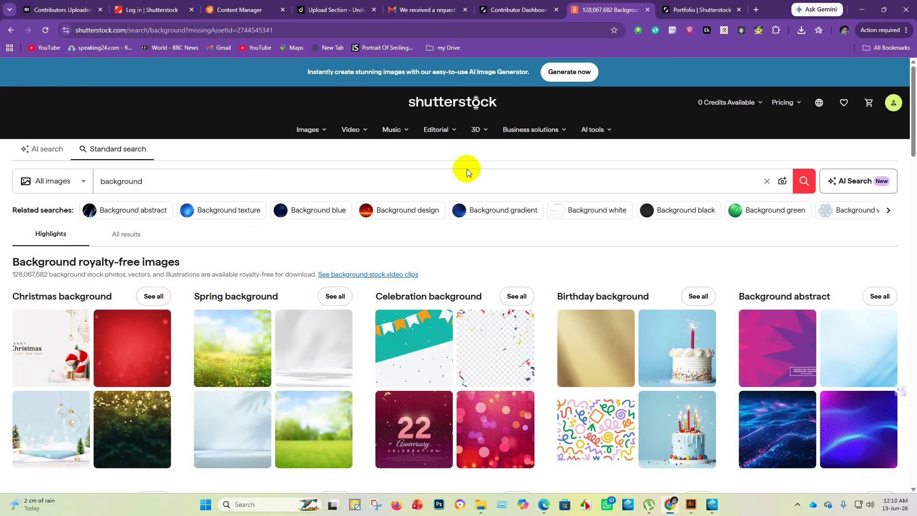
left_click(691, 7)
left_click(518, 9)
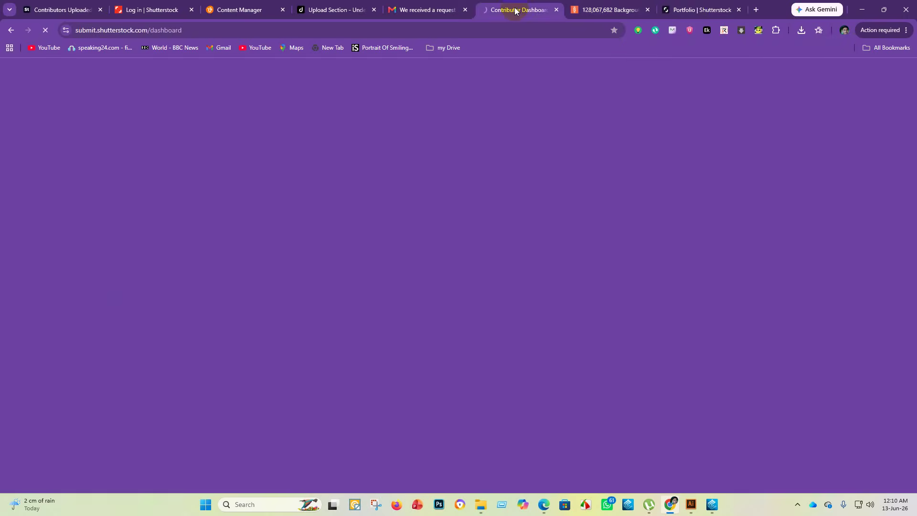
left_click(599, 9)
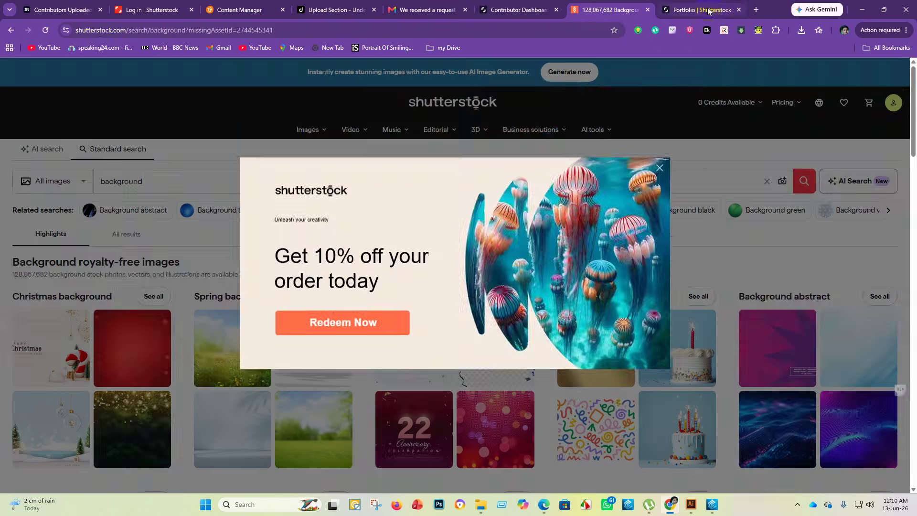
- Close the background images page and load the bookmarked Shutterstock contributor dashboard over the blank portfolio page, waiting for it to respond
left_click(708, 10)
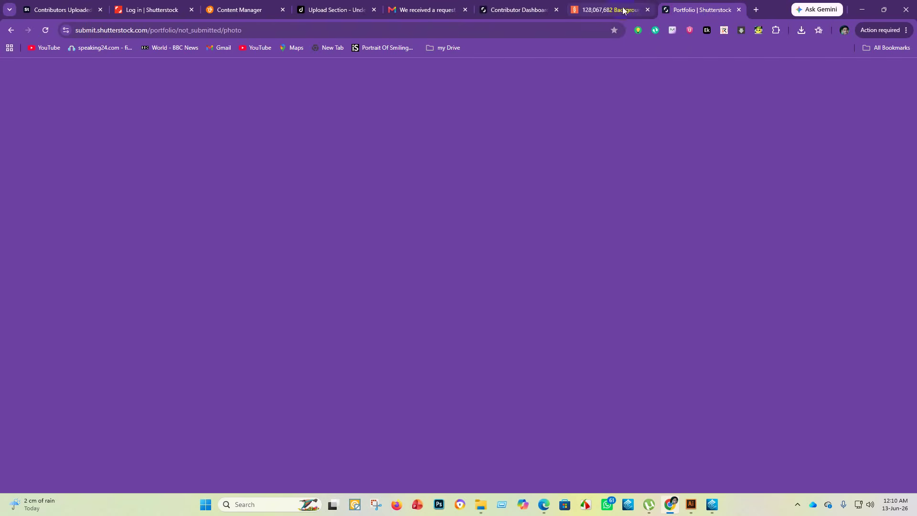
left_click(649, 10)
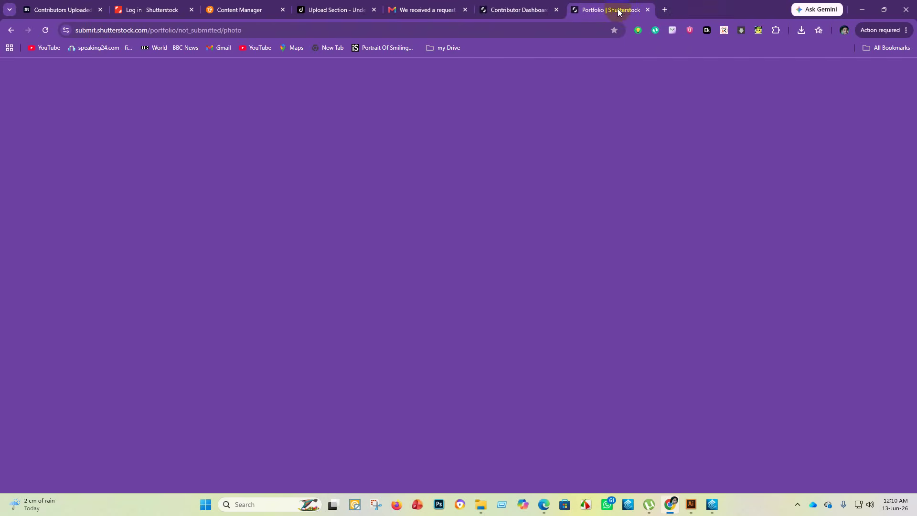
left_click(886, 47)
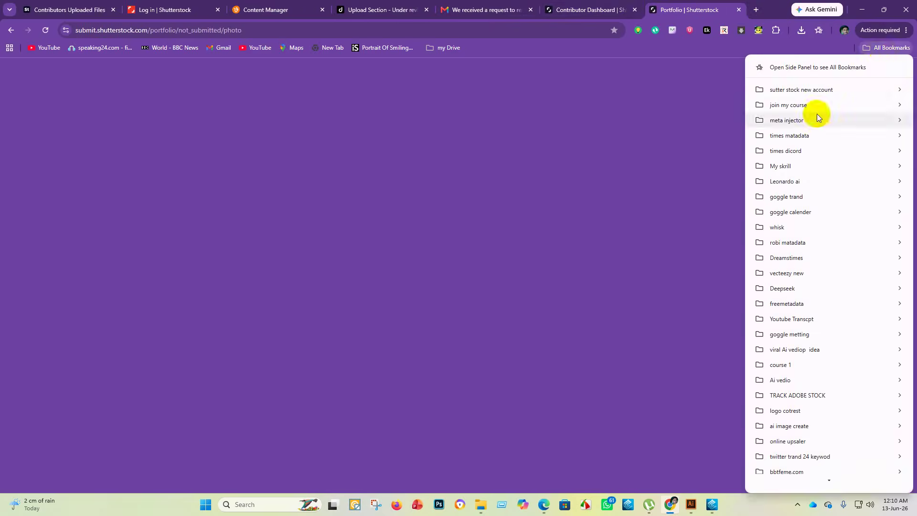
mouse_move(825, 89)
left_click(706, 87)
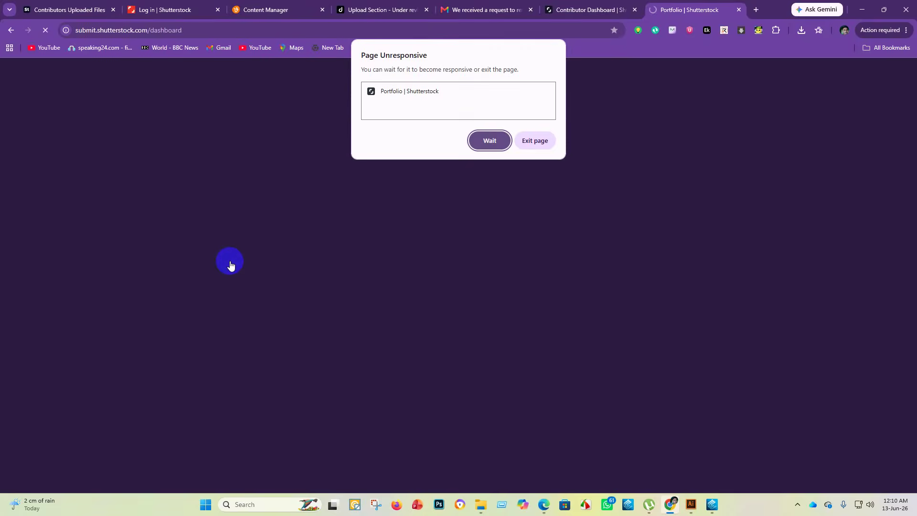
left_click(486, 140)
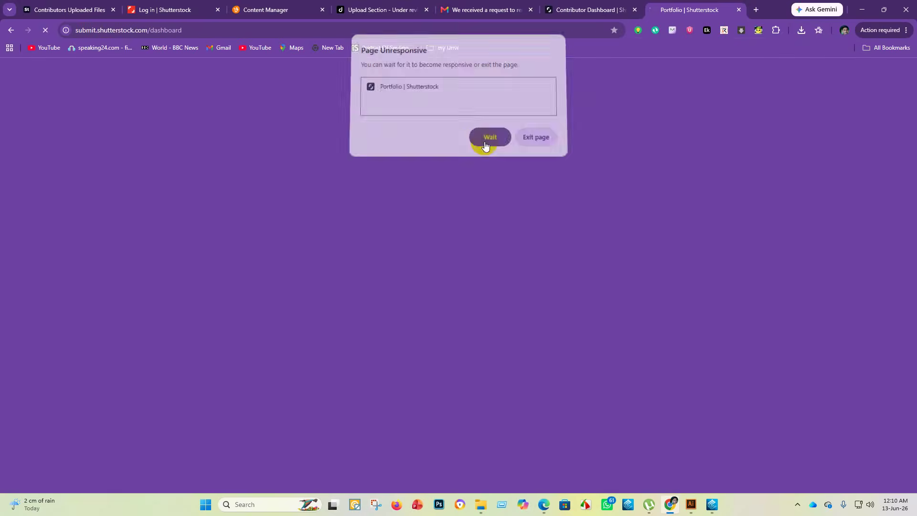
- Examine the contributor dashboard's portfolio status, earnings and latest downloads
left_click(576, 13)
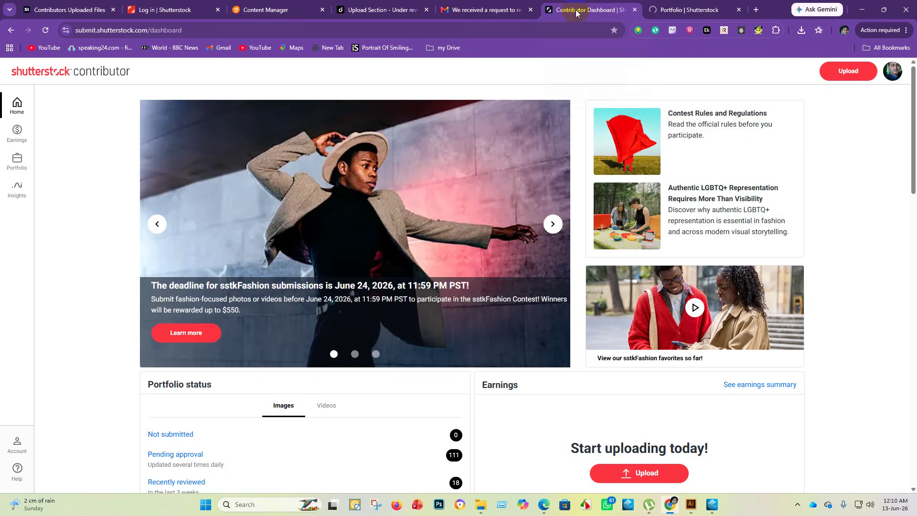
scroll(448, 405, "down", 4)
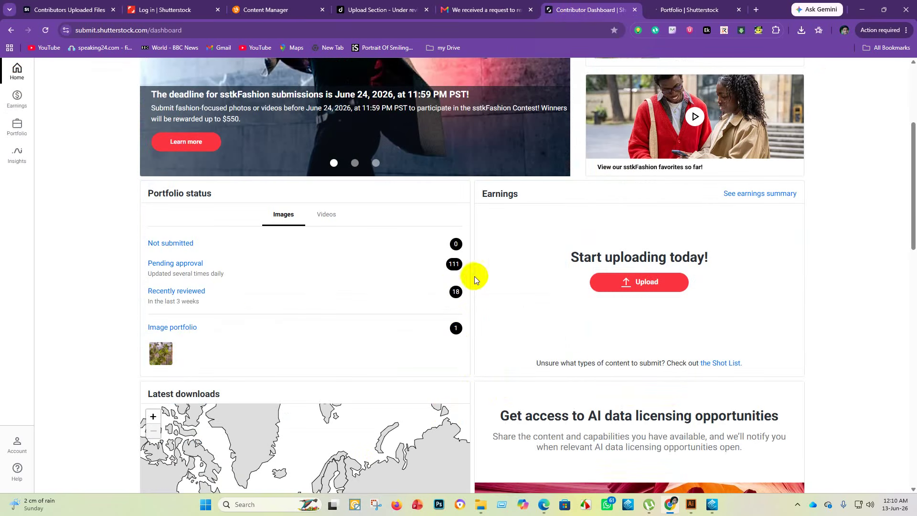
scroll(435, 372, "down", 10)
scroll(487, 344, "up", 11)
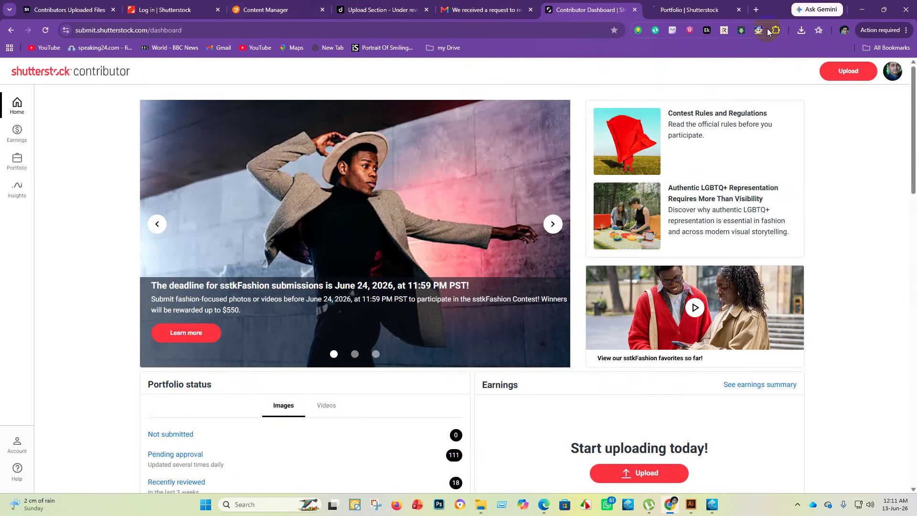
- View the Shutterstock portfolio through the sutter stock shortcut, close it, and recheck the portfolio status on the contributor dashboard
left_click(757, 10)
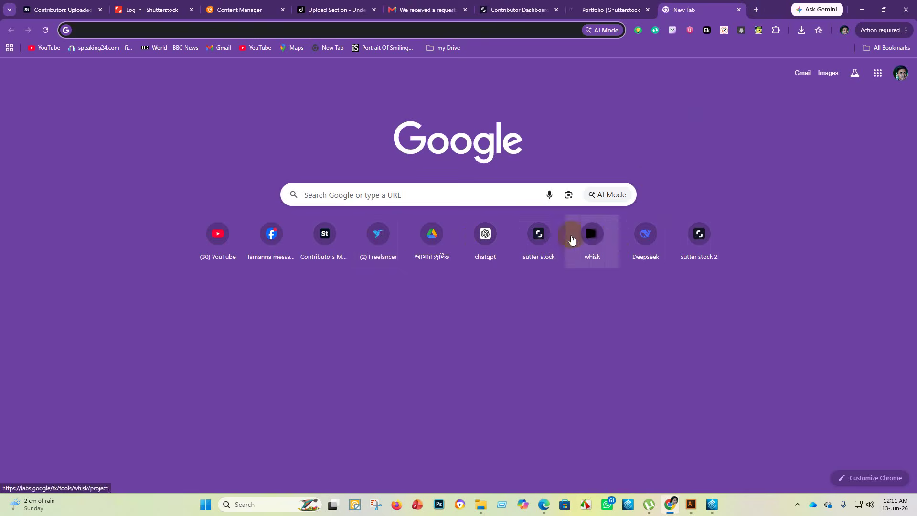
left_click(538, 235)
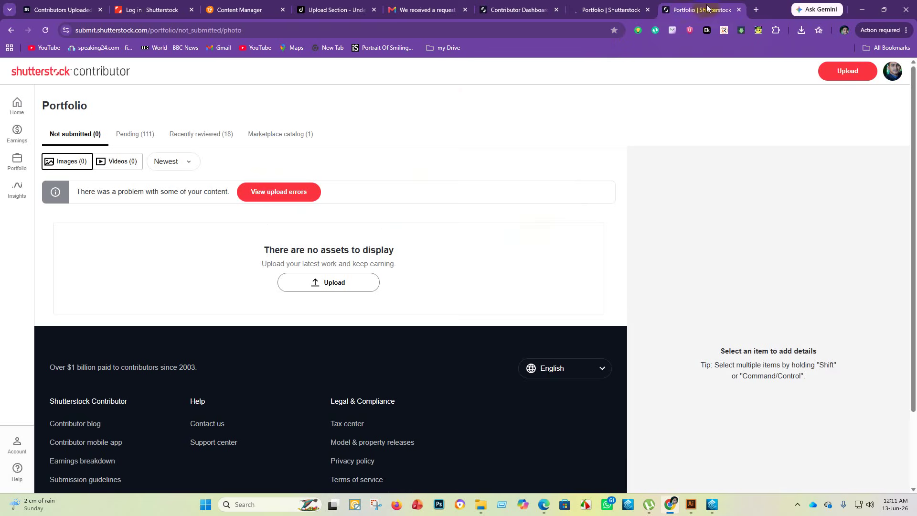
left_click(600, 10)
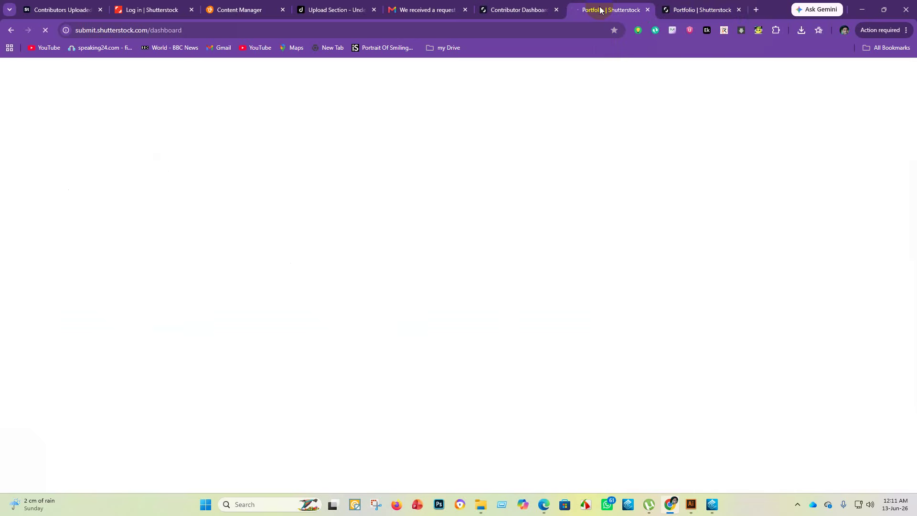
left_click(739, 11)
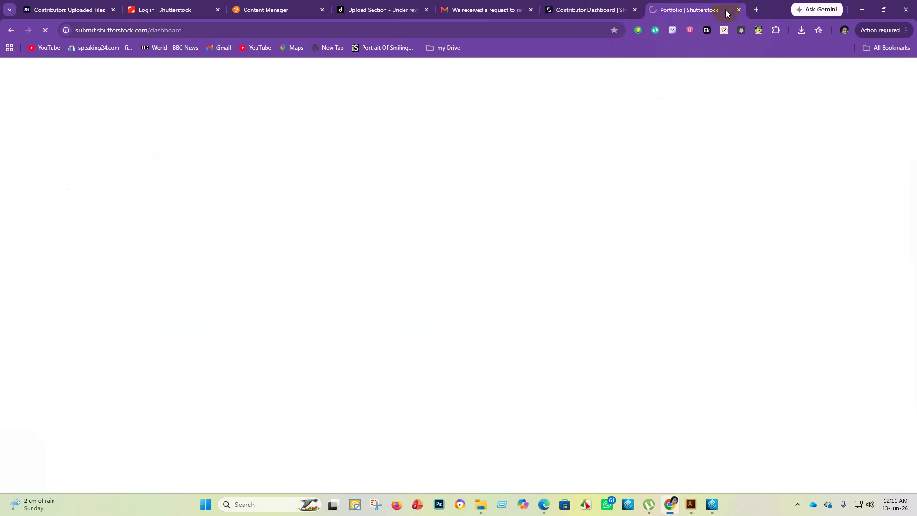
left_click(571, 11)
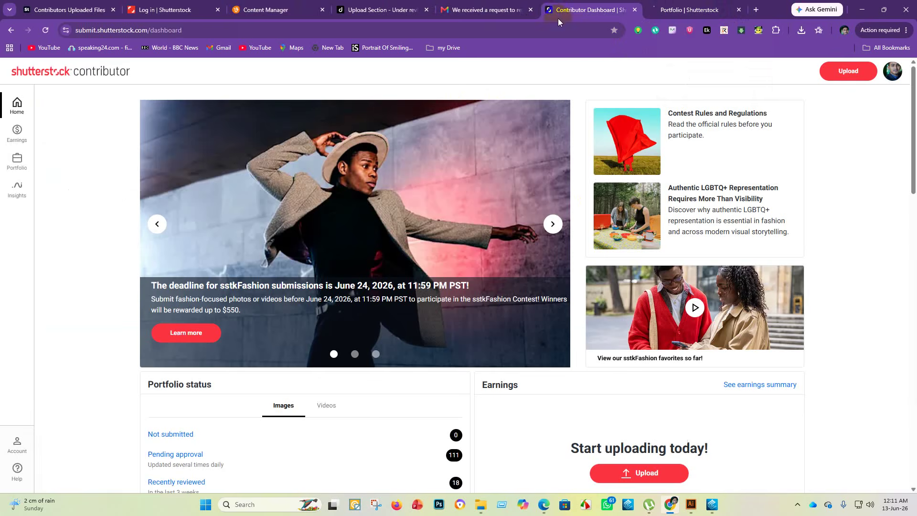
scroll(334, 436, "down", 3)
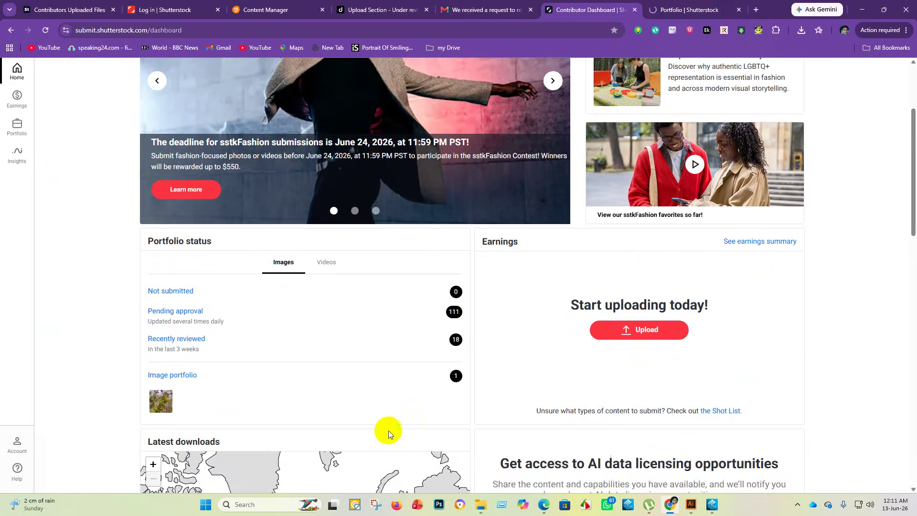
scroll(404, 406, "up", 3)
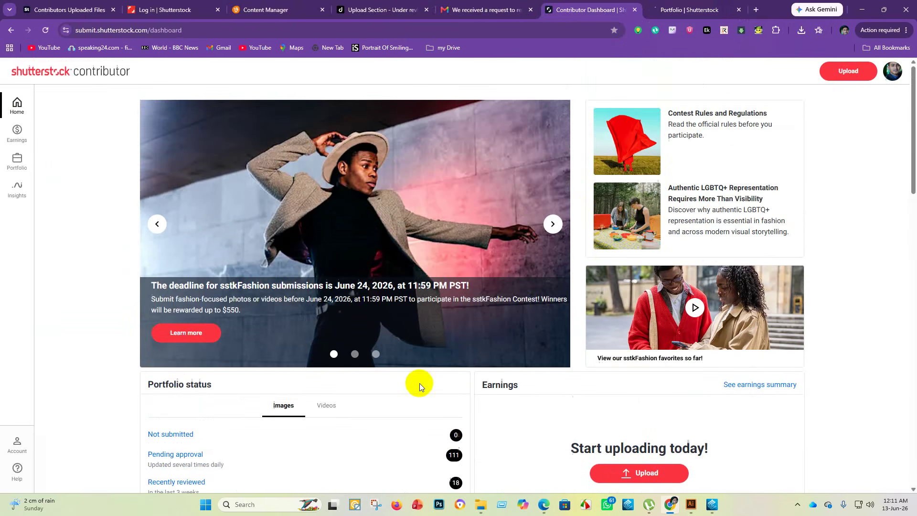
- Close both open Shutterstock pages and reopen the contributor portfolio from the sutter stock shortcut
left_click(634, 10)
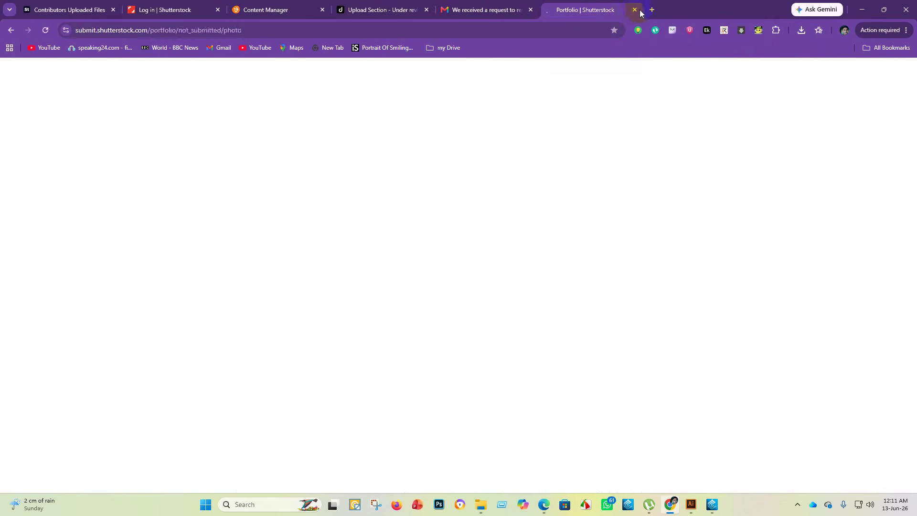
left_click(635, 9)
left_click(595, 10)
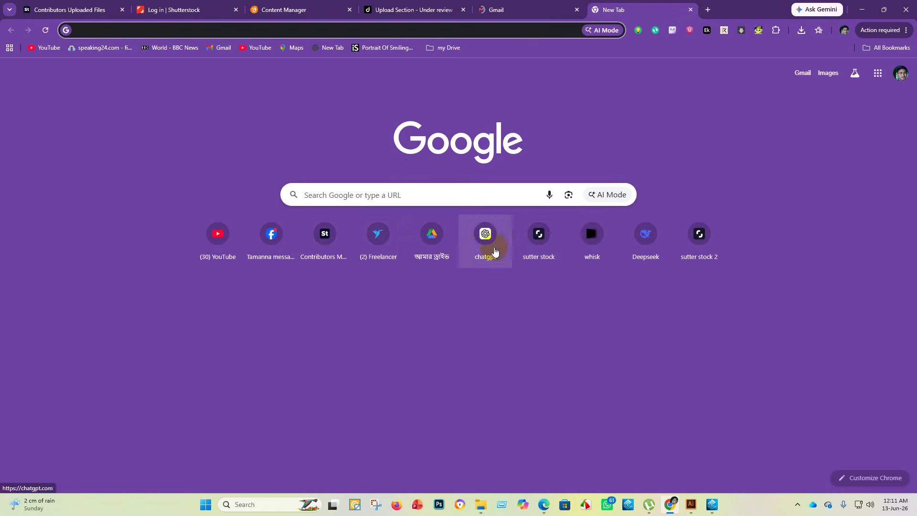
left_click(542, 235)
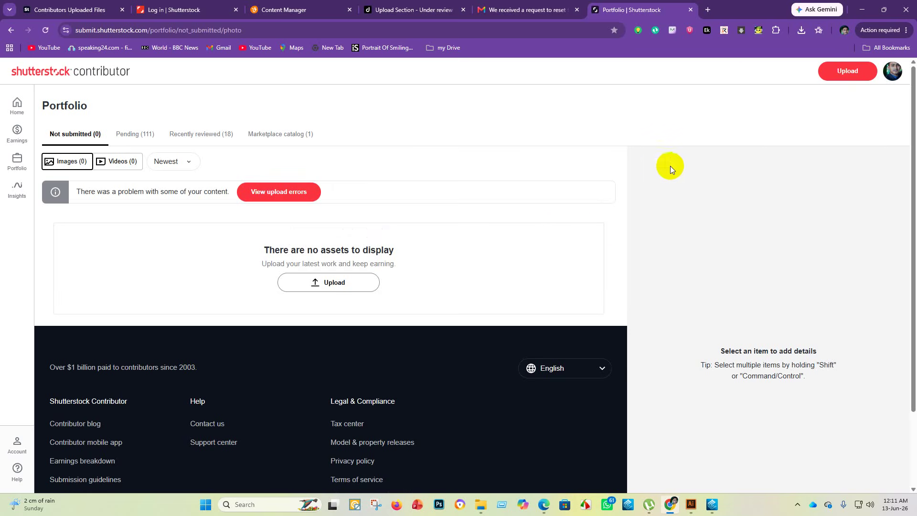
- Open the contributor dashboard separately from the sutter stock 2 shortcut and look through it
left_click(706, 11)
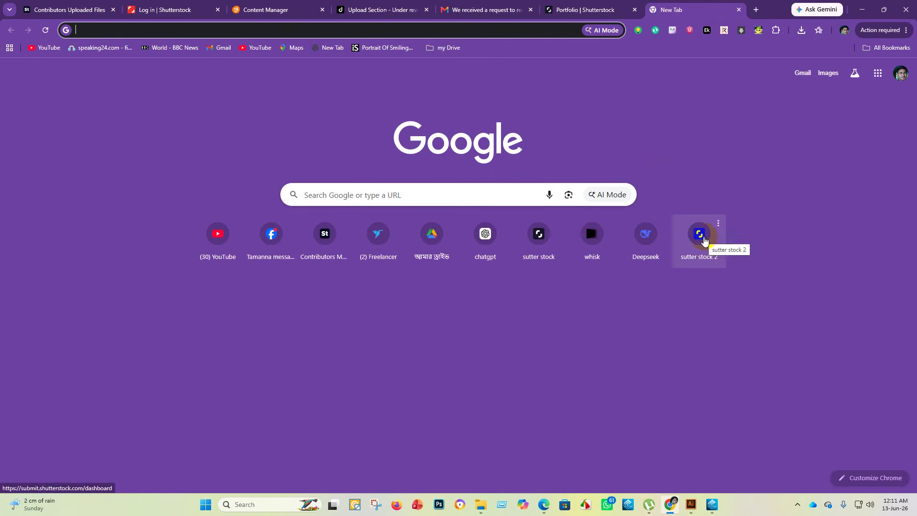
left_click(705, 238)
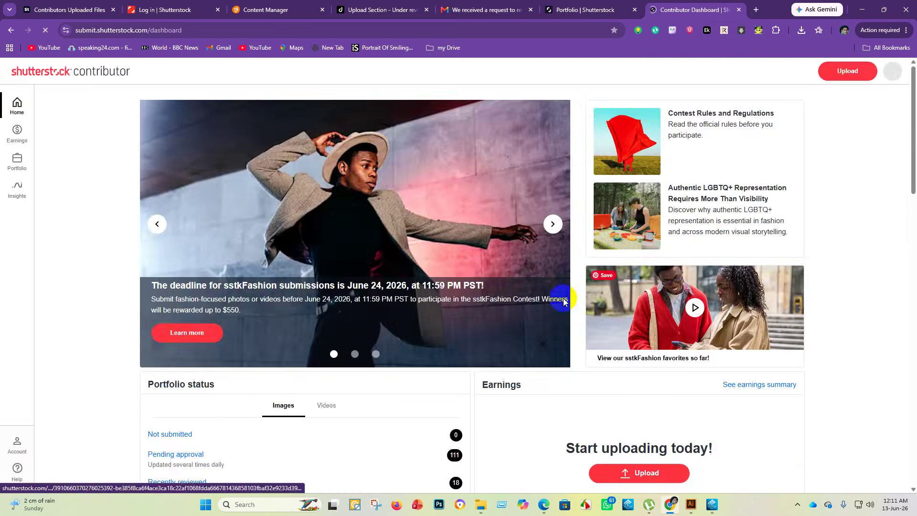
scroll(411, 374, "down", 5)
scroll(449, 294, "up", 5)
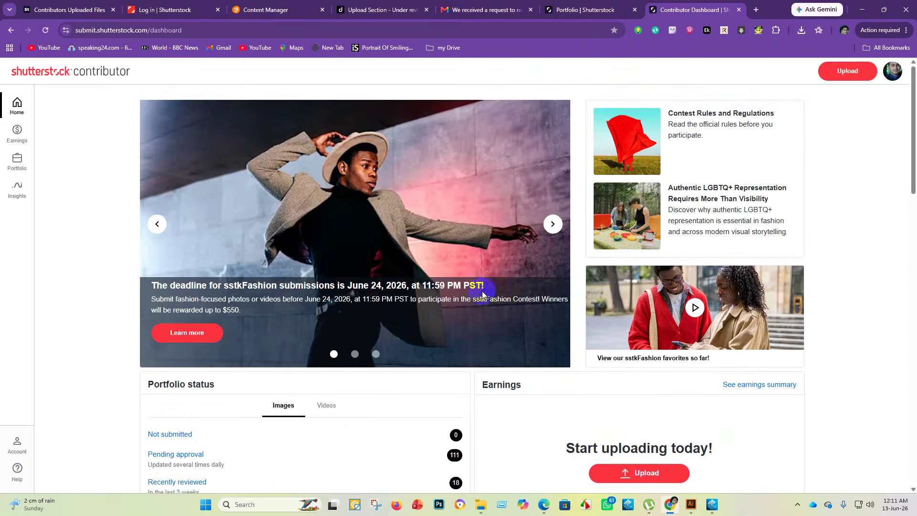
- Compare the open Shutterstock portfolio and dashboard pages, and check the password reset email in Gmail
left_click(585, 9)
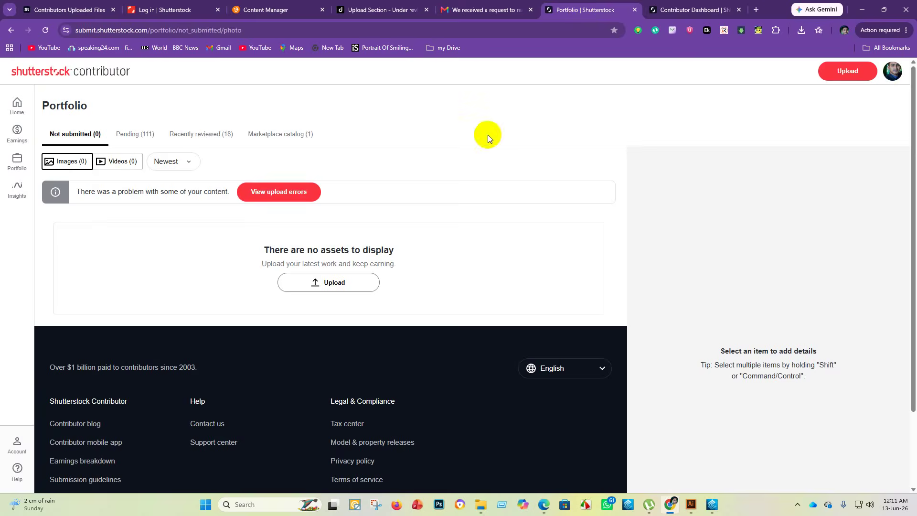
left_click(695, 7)
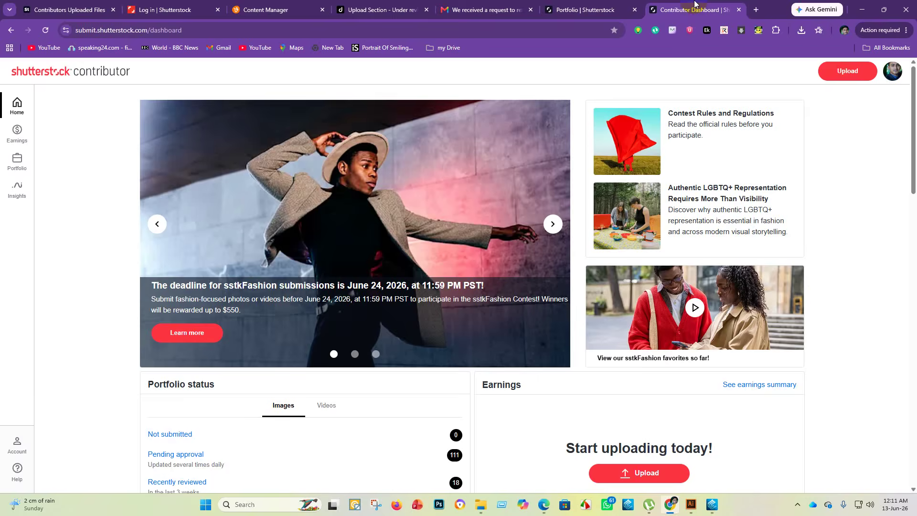
left_click(579, 10)
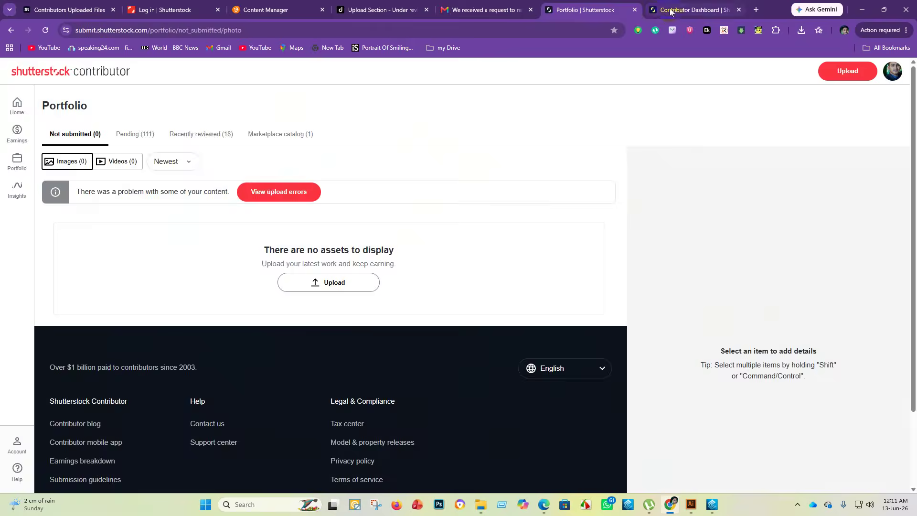
left_click(687, 10)
left_click(473, 6)
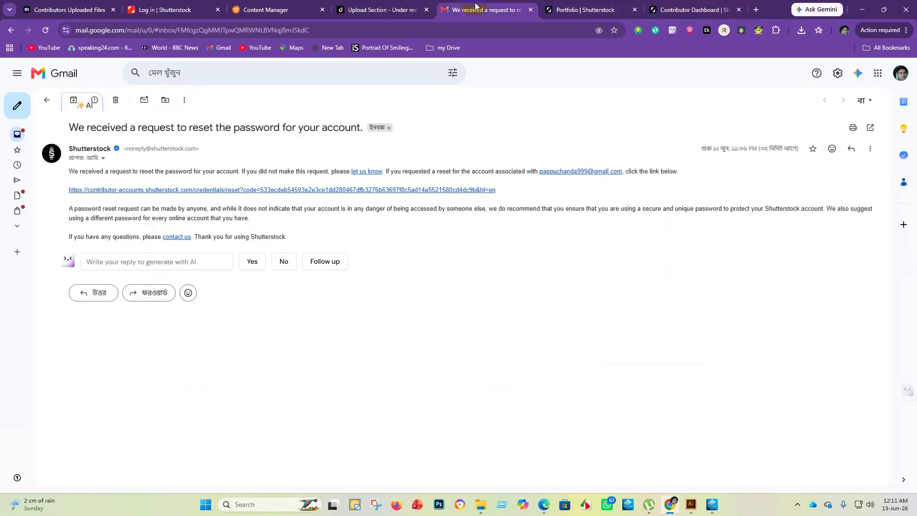
left_click(692, 9)
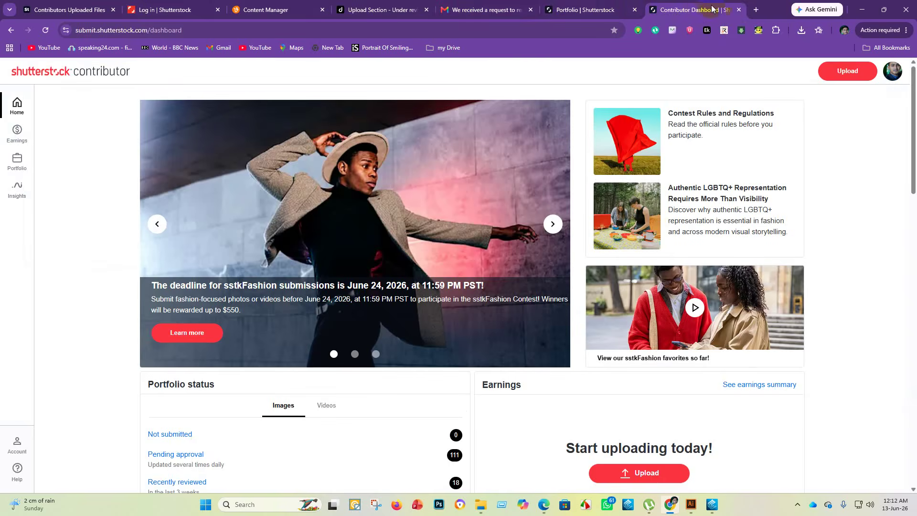
- Remove the sutter stock shortcut from the browser's new tab page
left_click(755, 10)
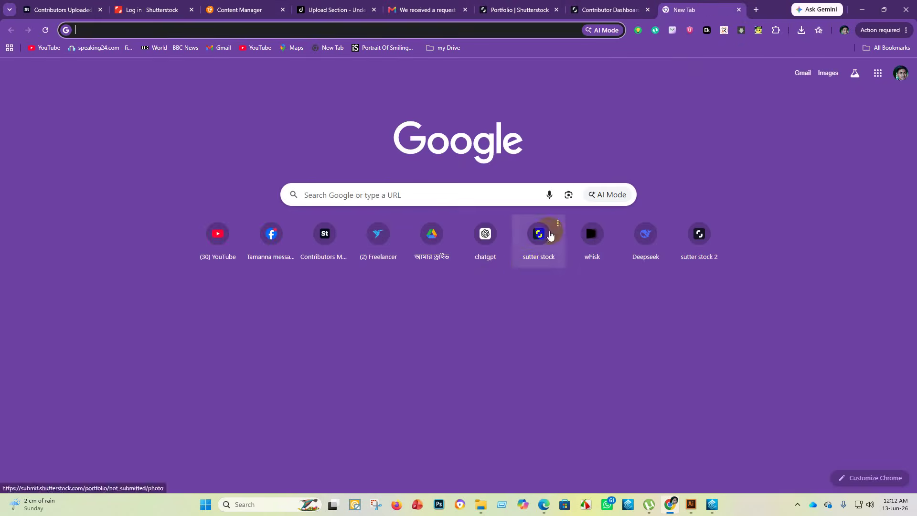
left_click(557, 224)
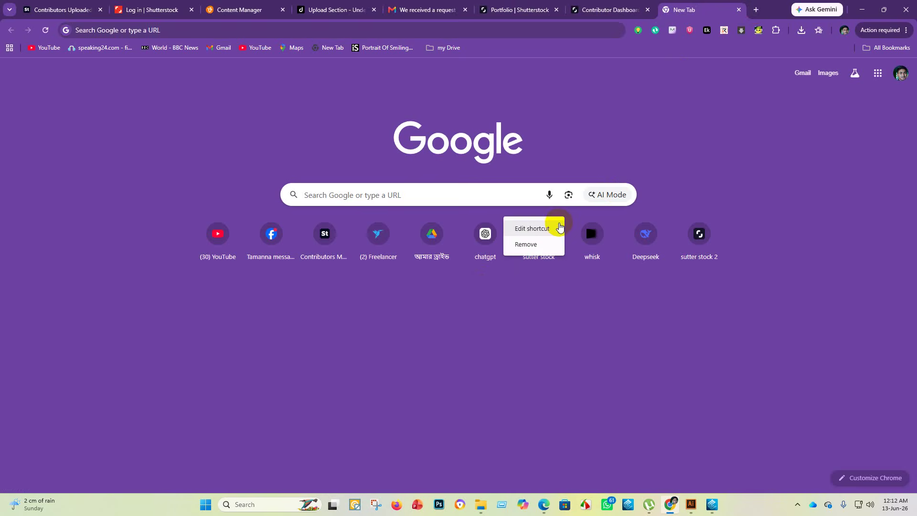
left_click(640, 338)
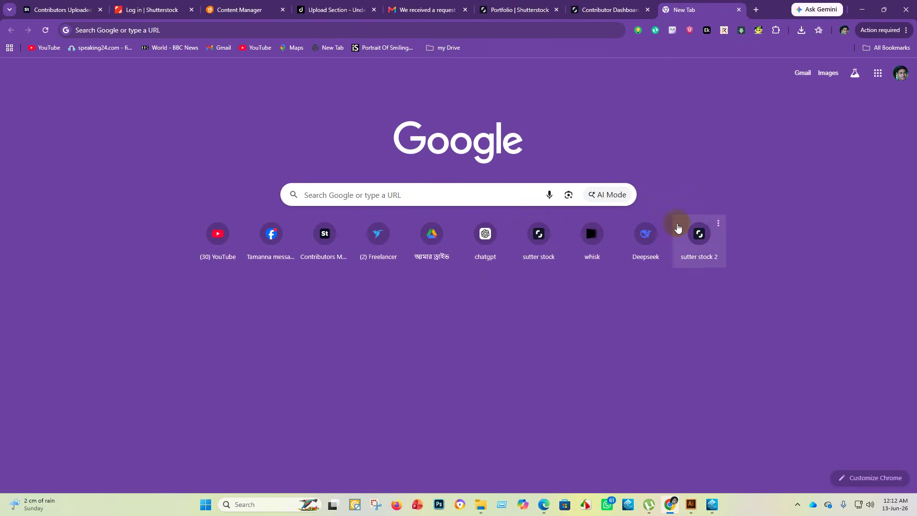
left_click(559, 224)
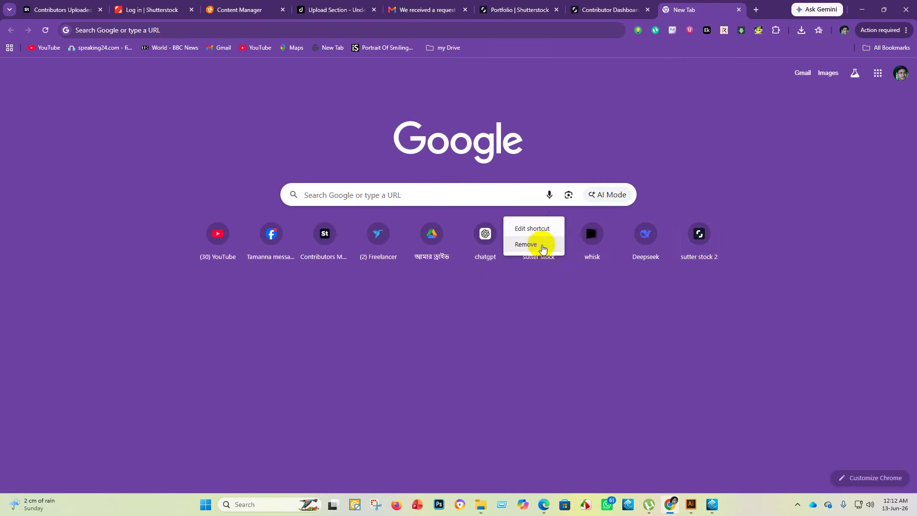
left_click(541, 245)
- Test the remaining sutter stock 2 shortcut by opening the contributor dashboard and checking its portfolio status
left_click(646, 234)
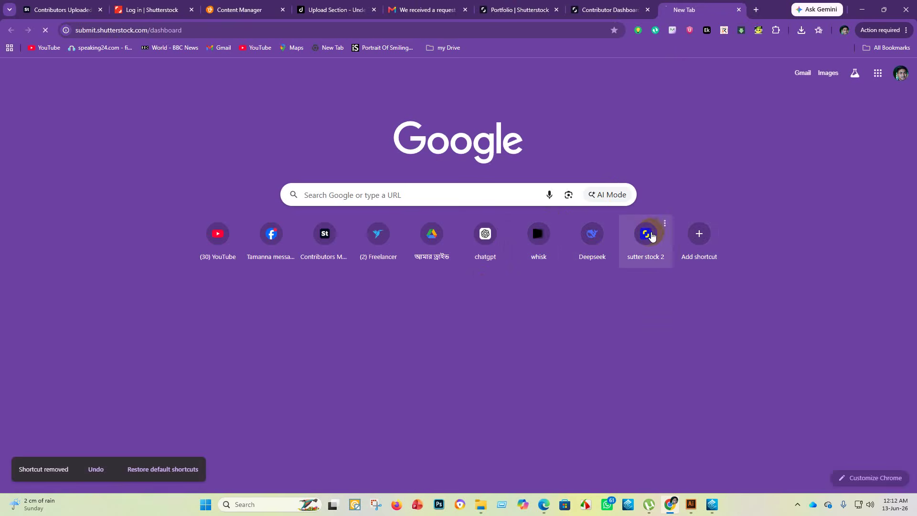
scroll(438, 388, "down", 5)
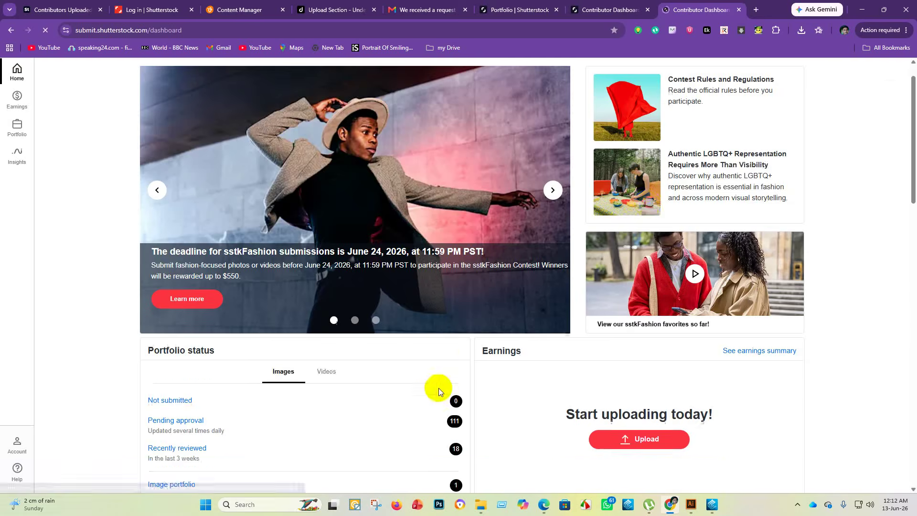
scroll(535, 296, "up", 5)
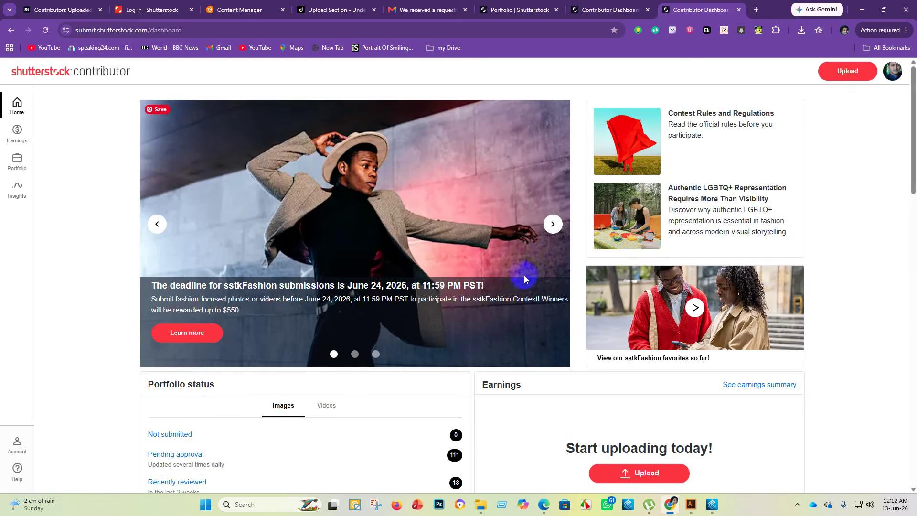